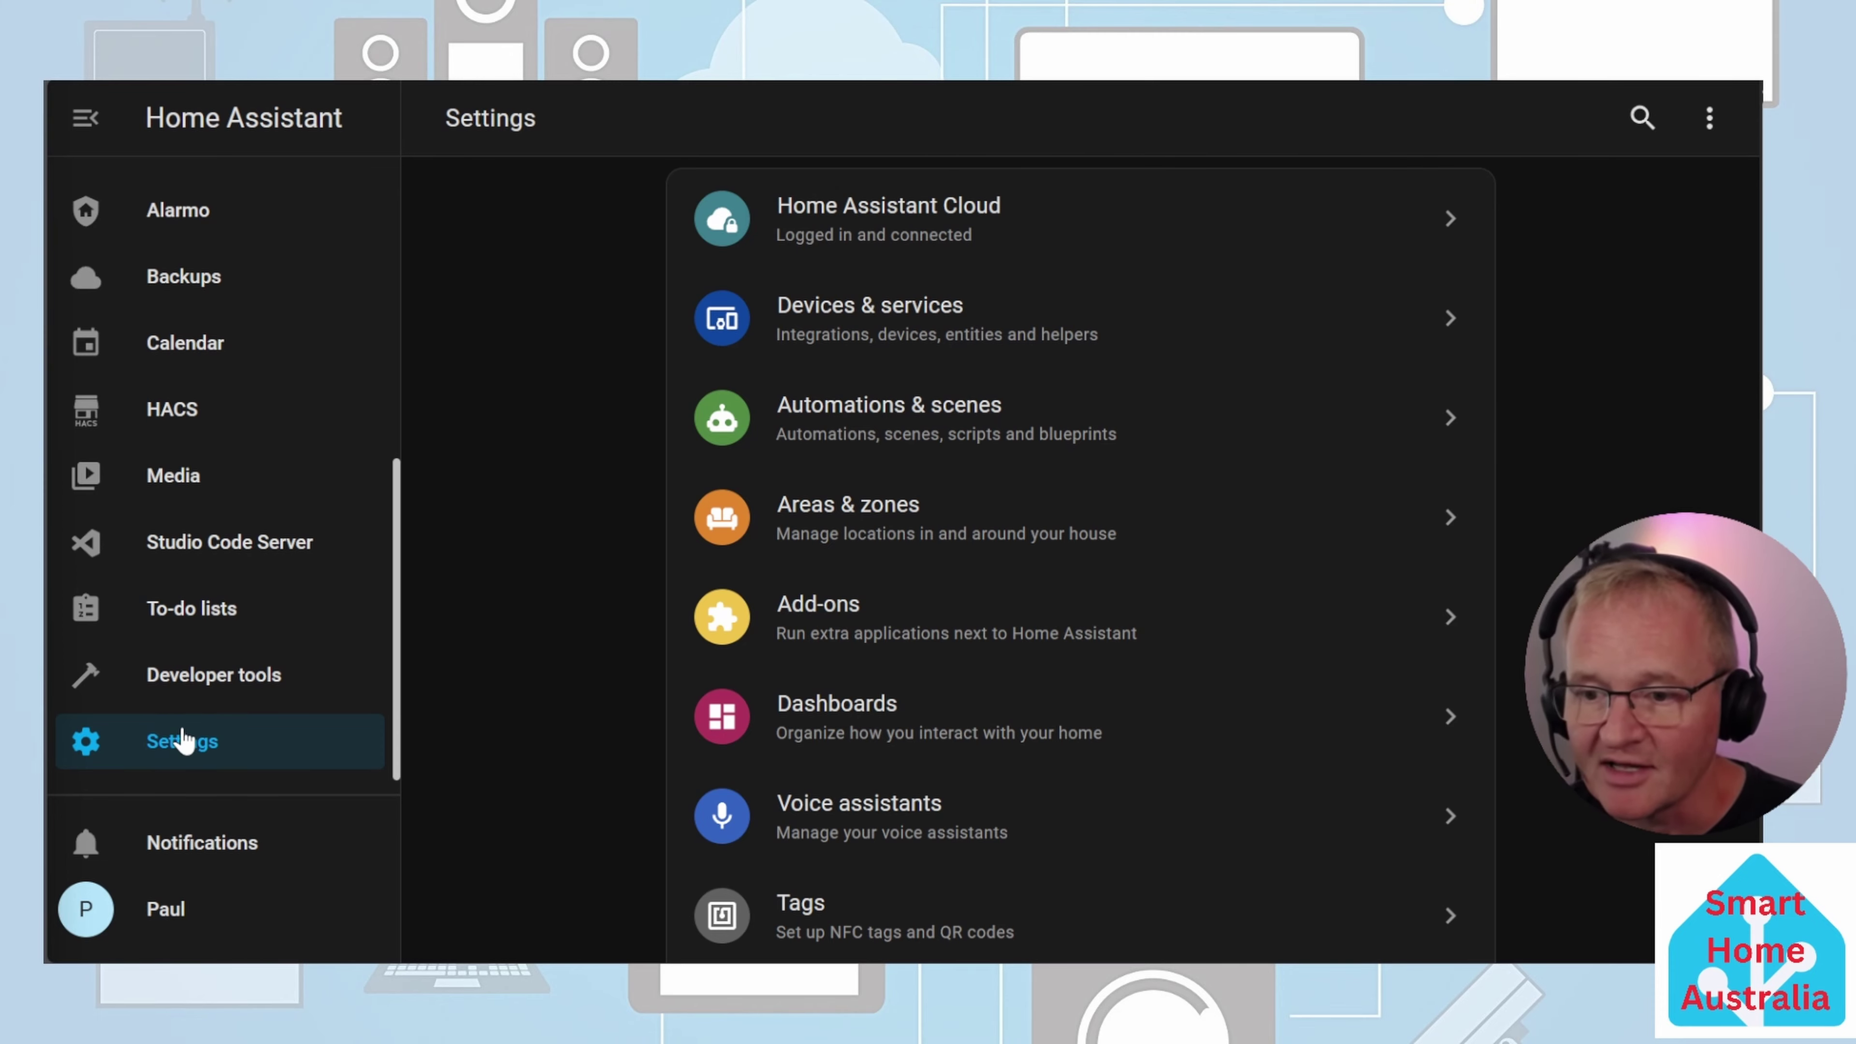
Create a Date and/or time helper named AC ON TIME with the mdi:air-conditioner icon and Time as its input
left_click(856, 340)
left_click(1352, 123)
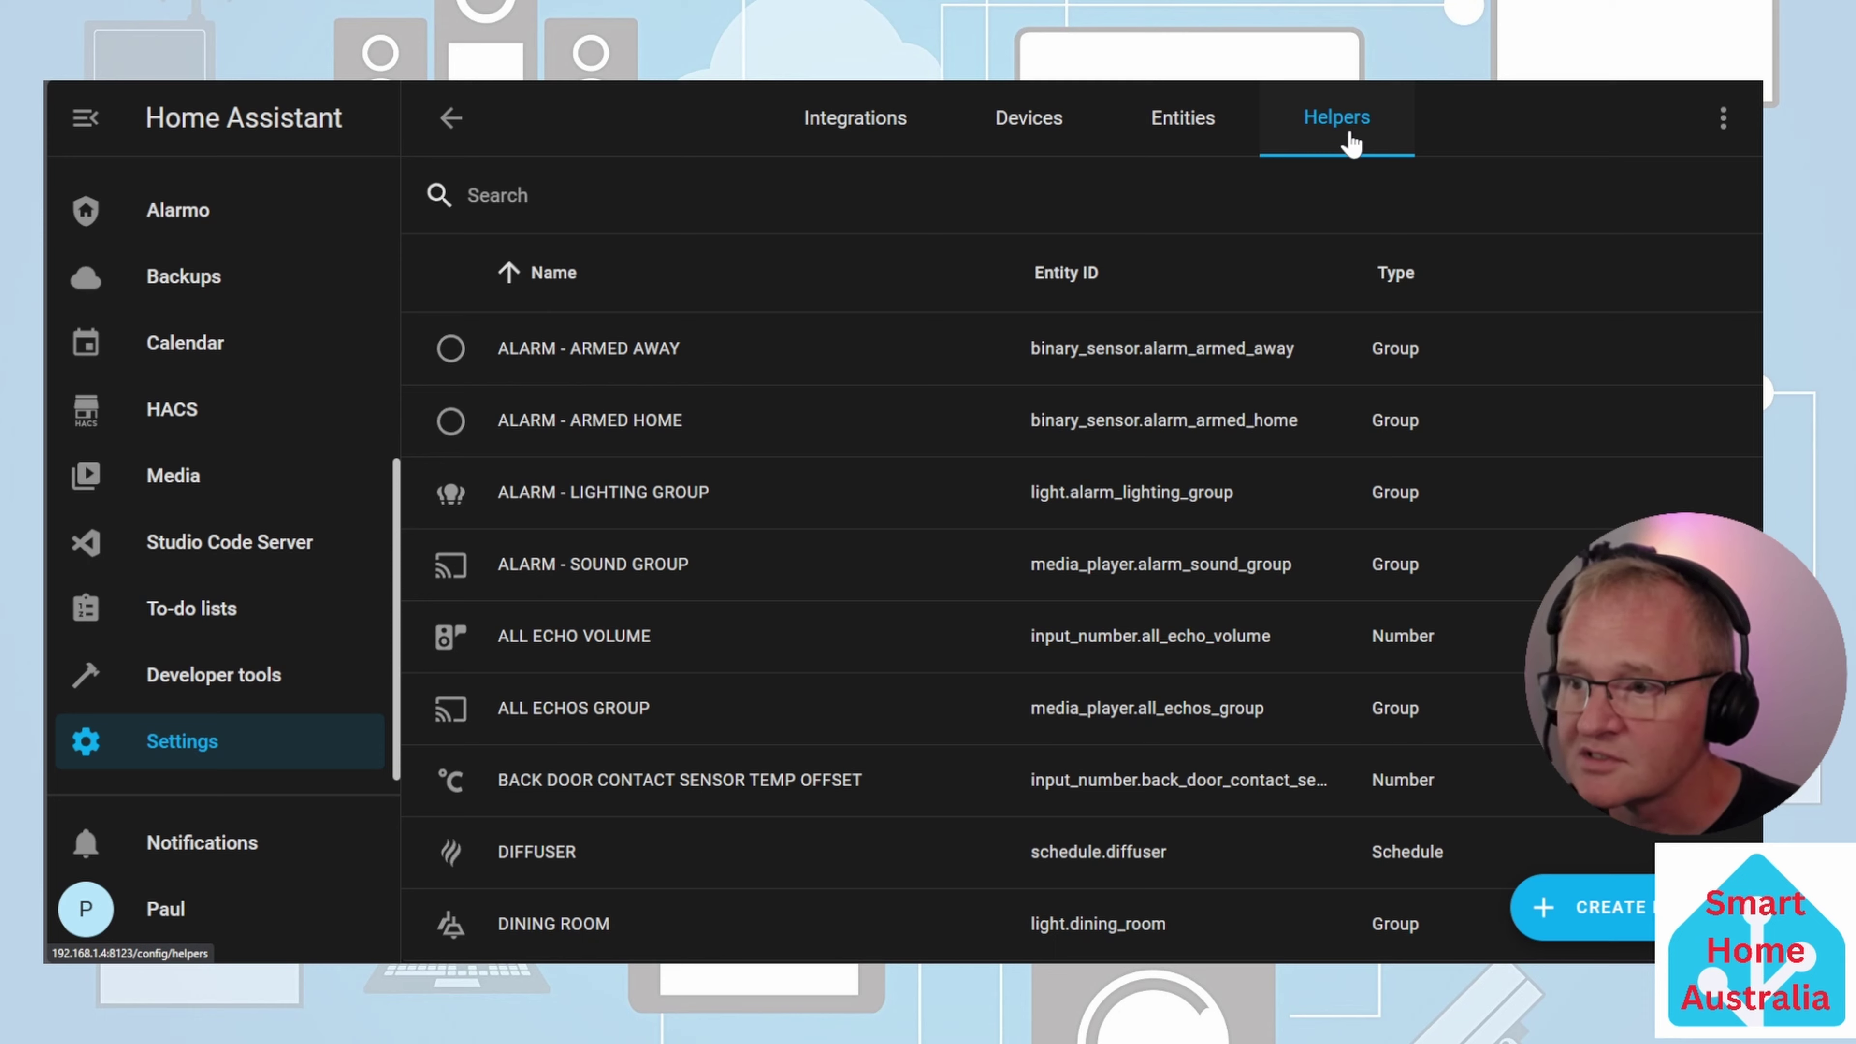
left_click(1593, 907)
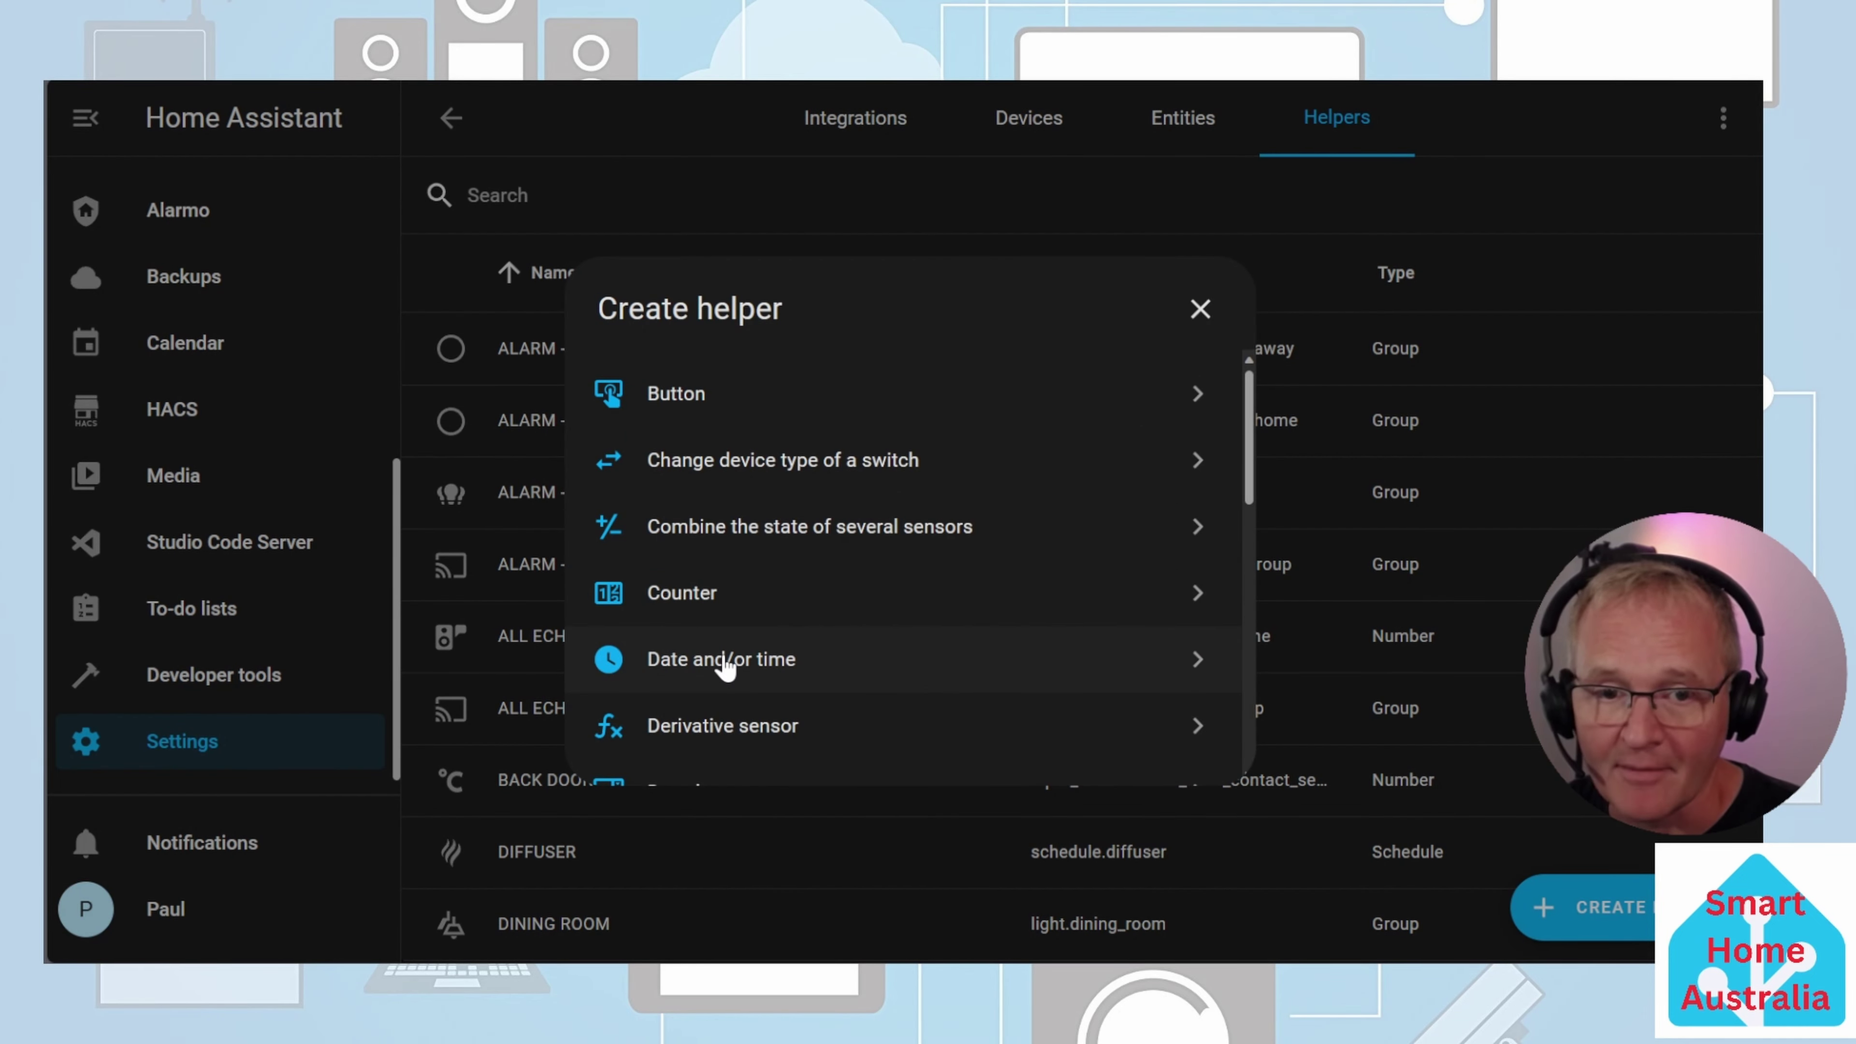
left_click(725, 661)
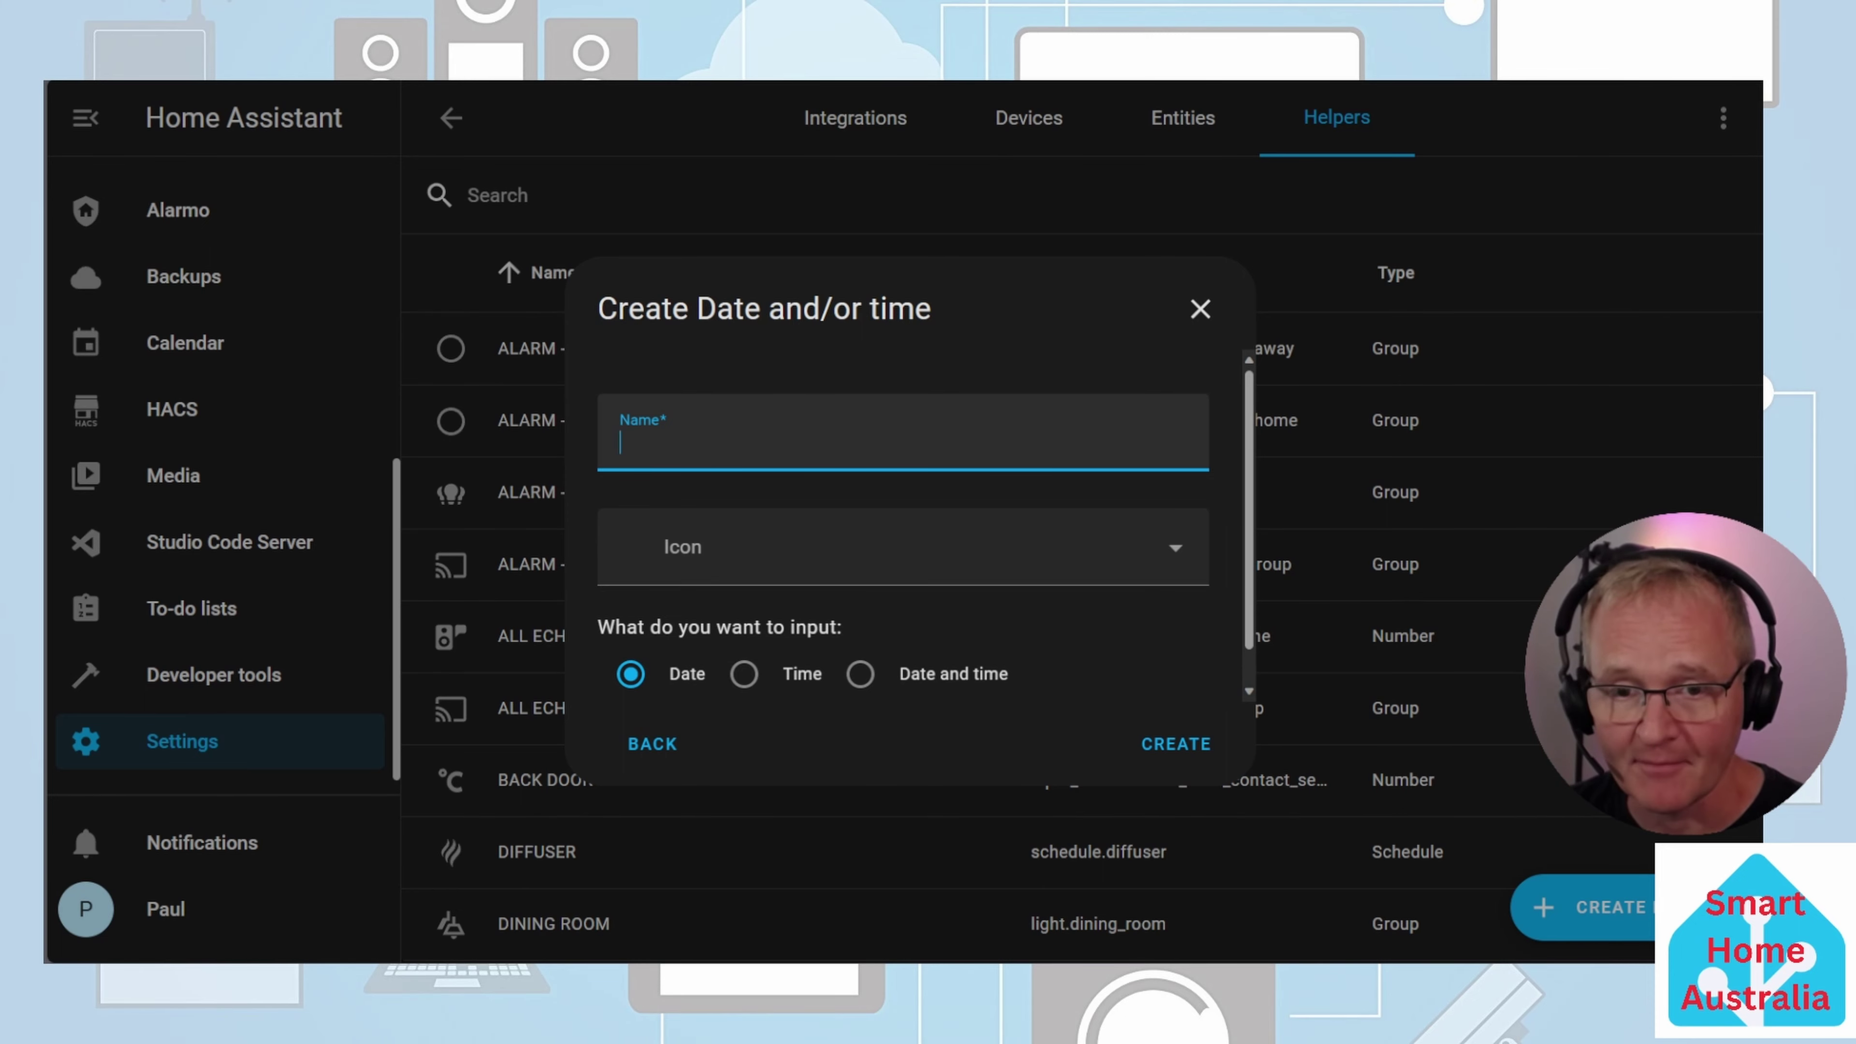
type("AC ON TIME")
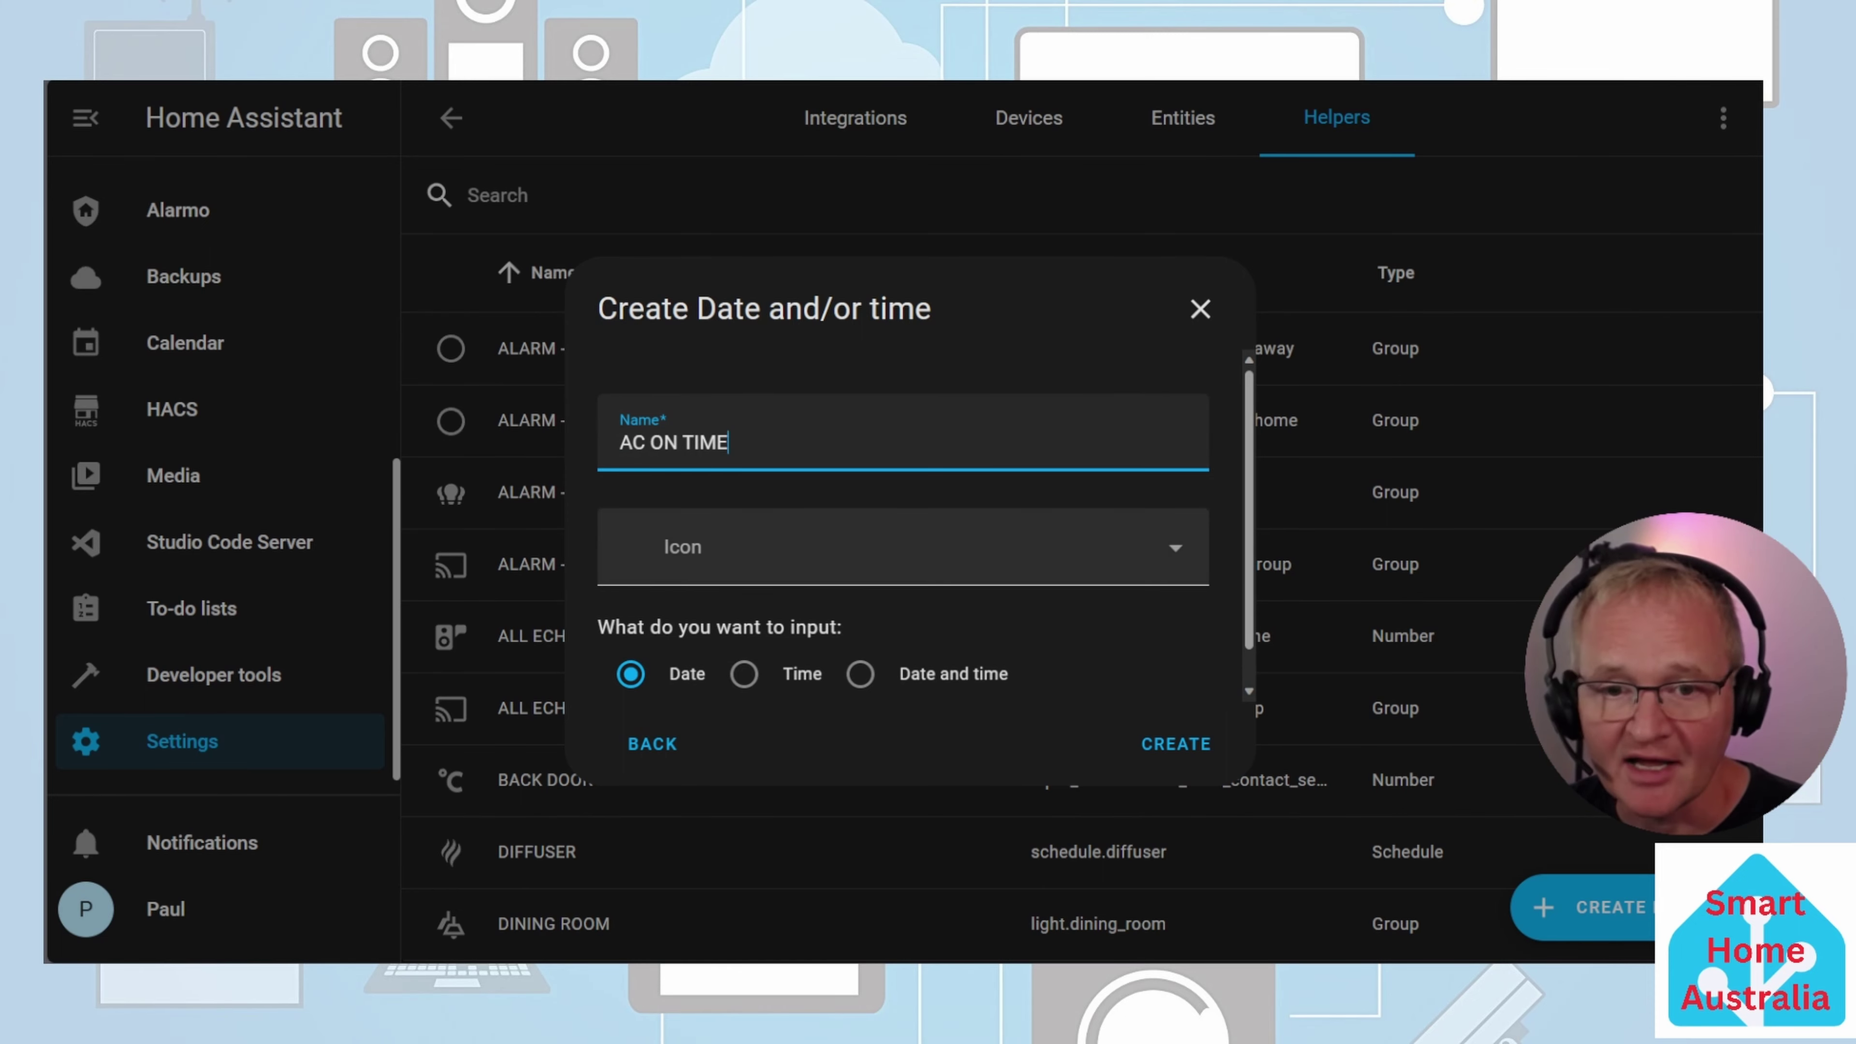
left_click(797, 548)
type("mdi:air-conditioner")
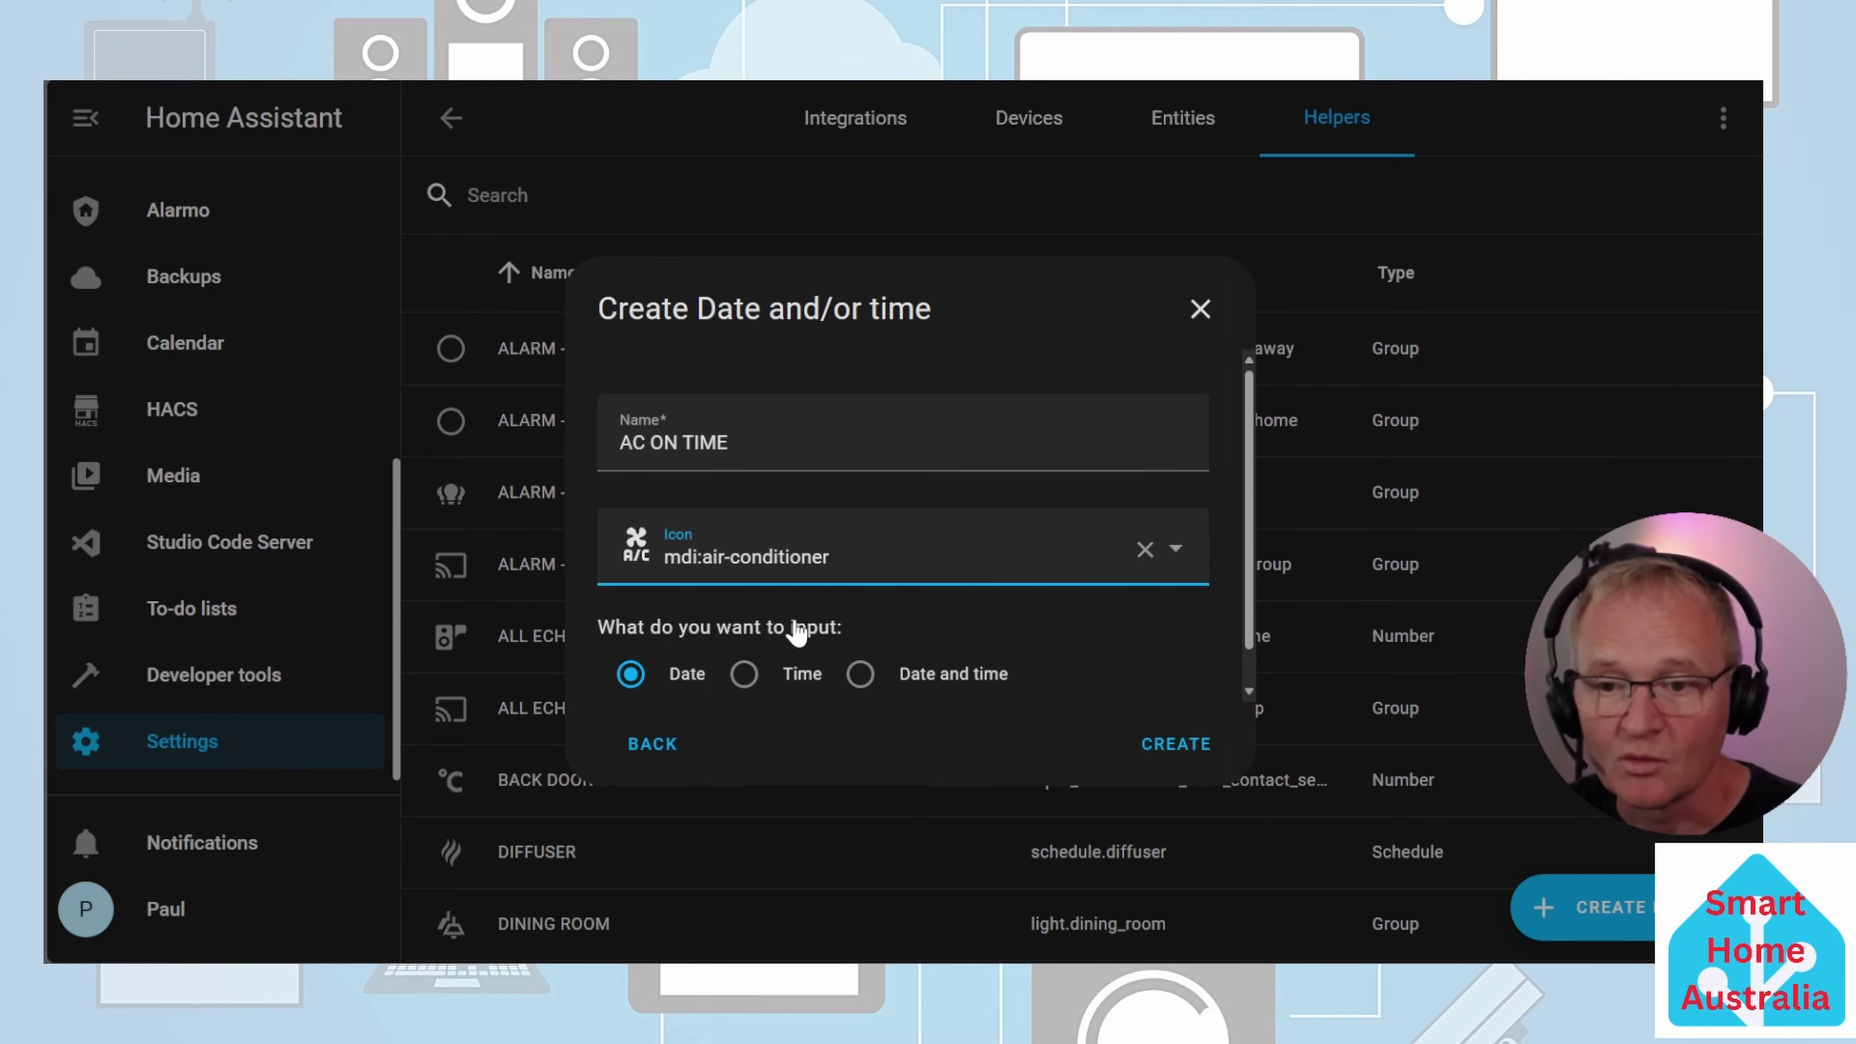
left_click(784, 673)
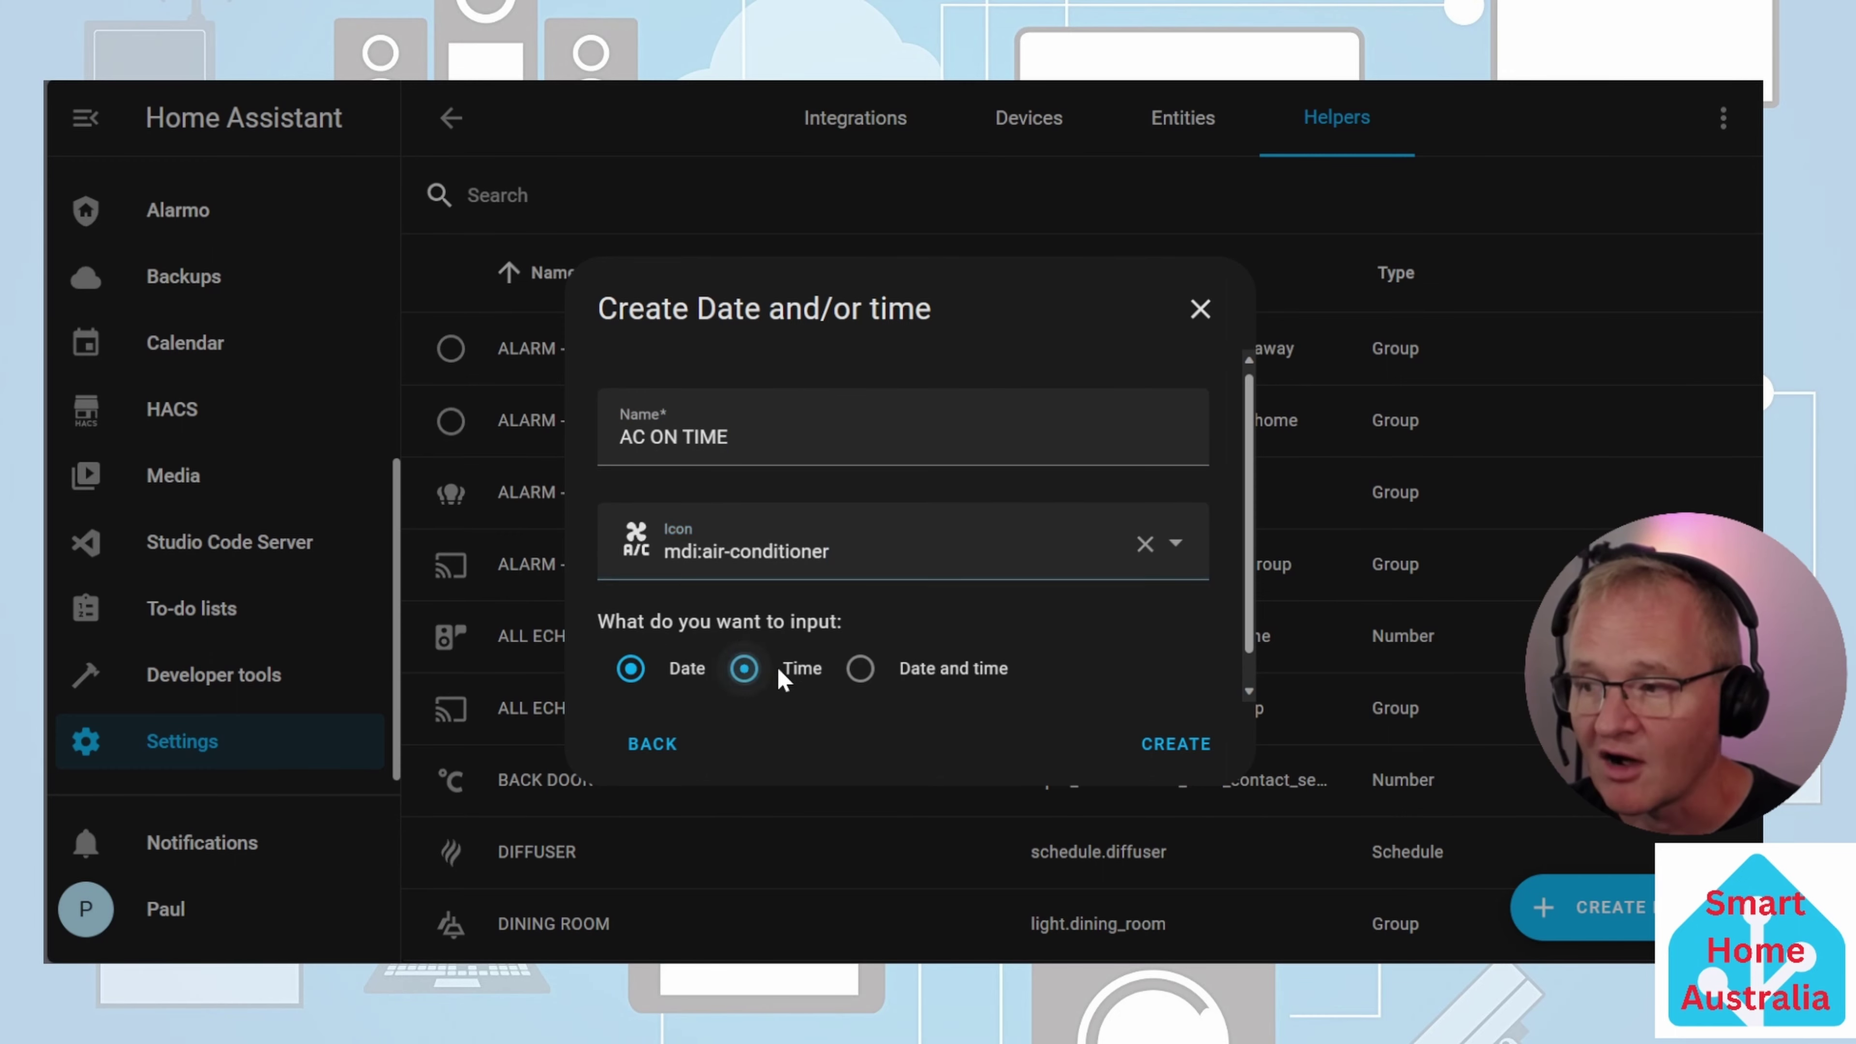
left_click(1175, 745)
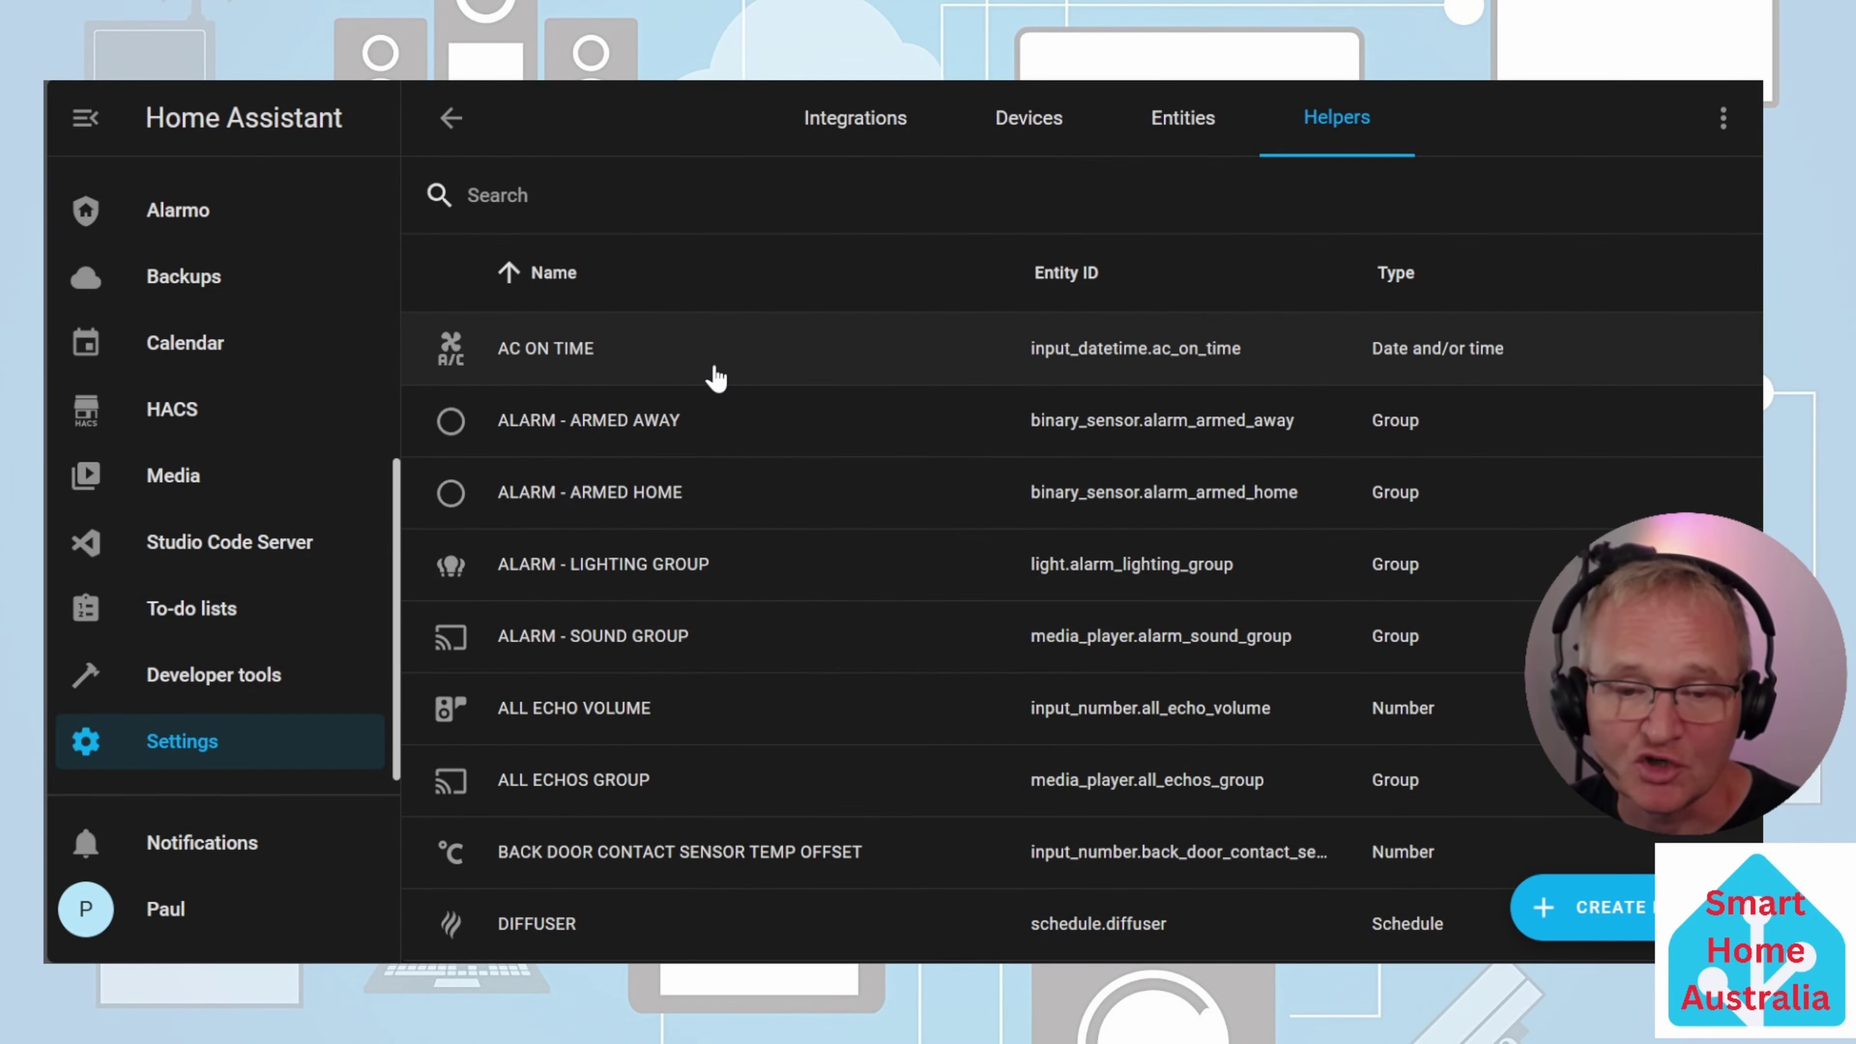
Add an Entity card for AC ON TIME to the TUTORIAL dashboard and set its time to 7:30 PM
left_click(194, 406)
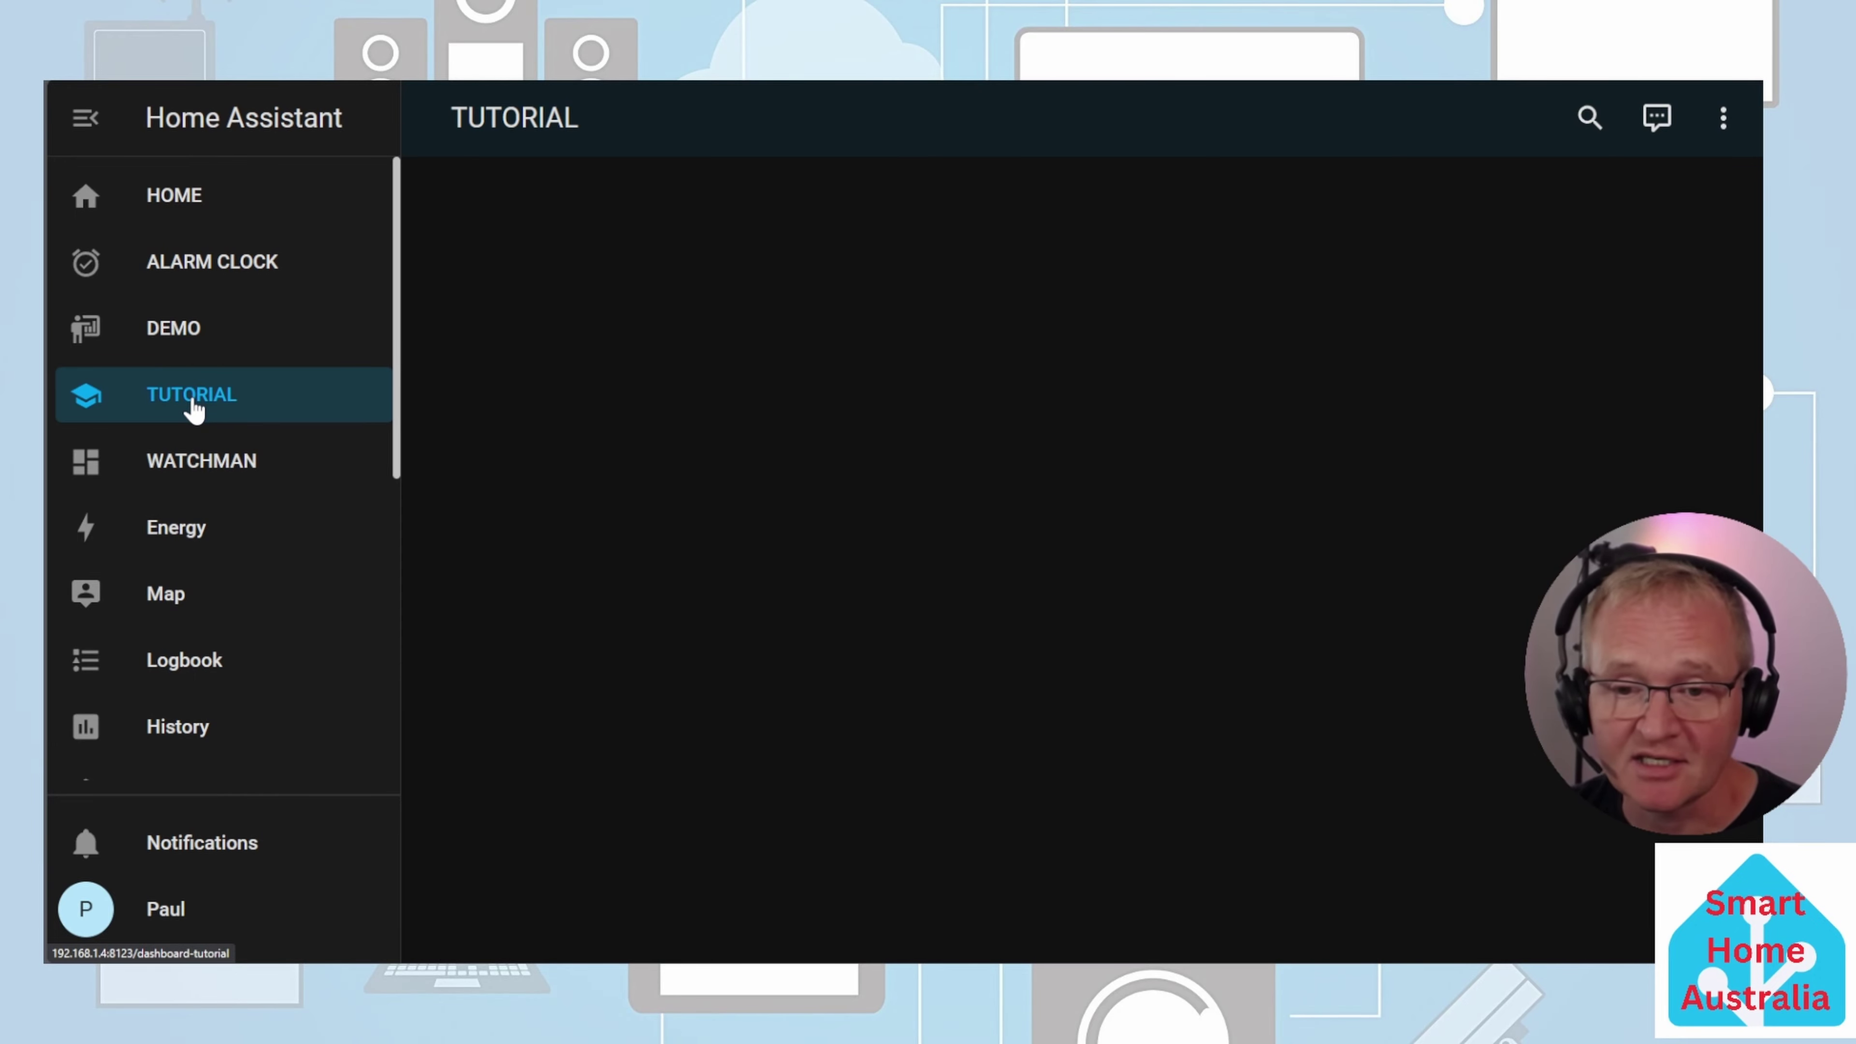
left_click(1723, 121)
left_click(1632, 213)
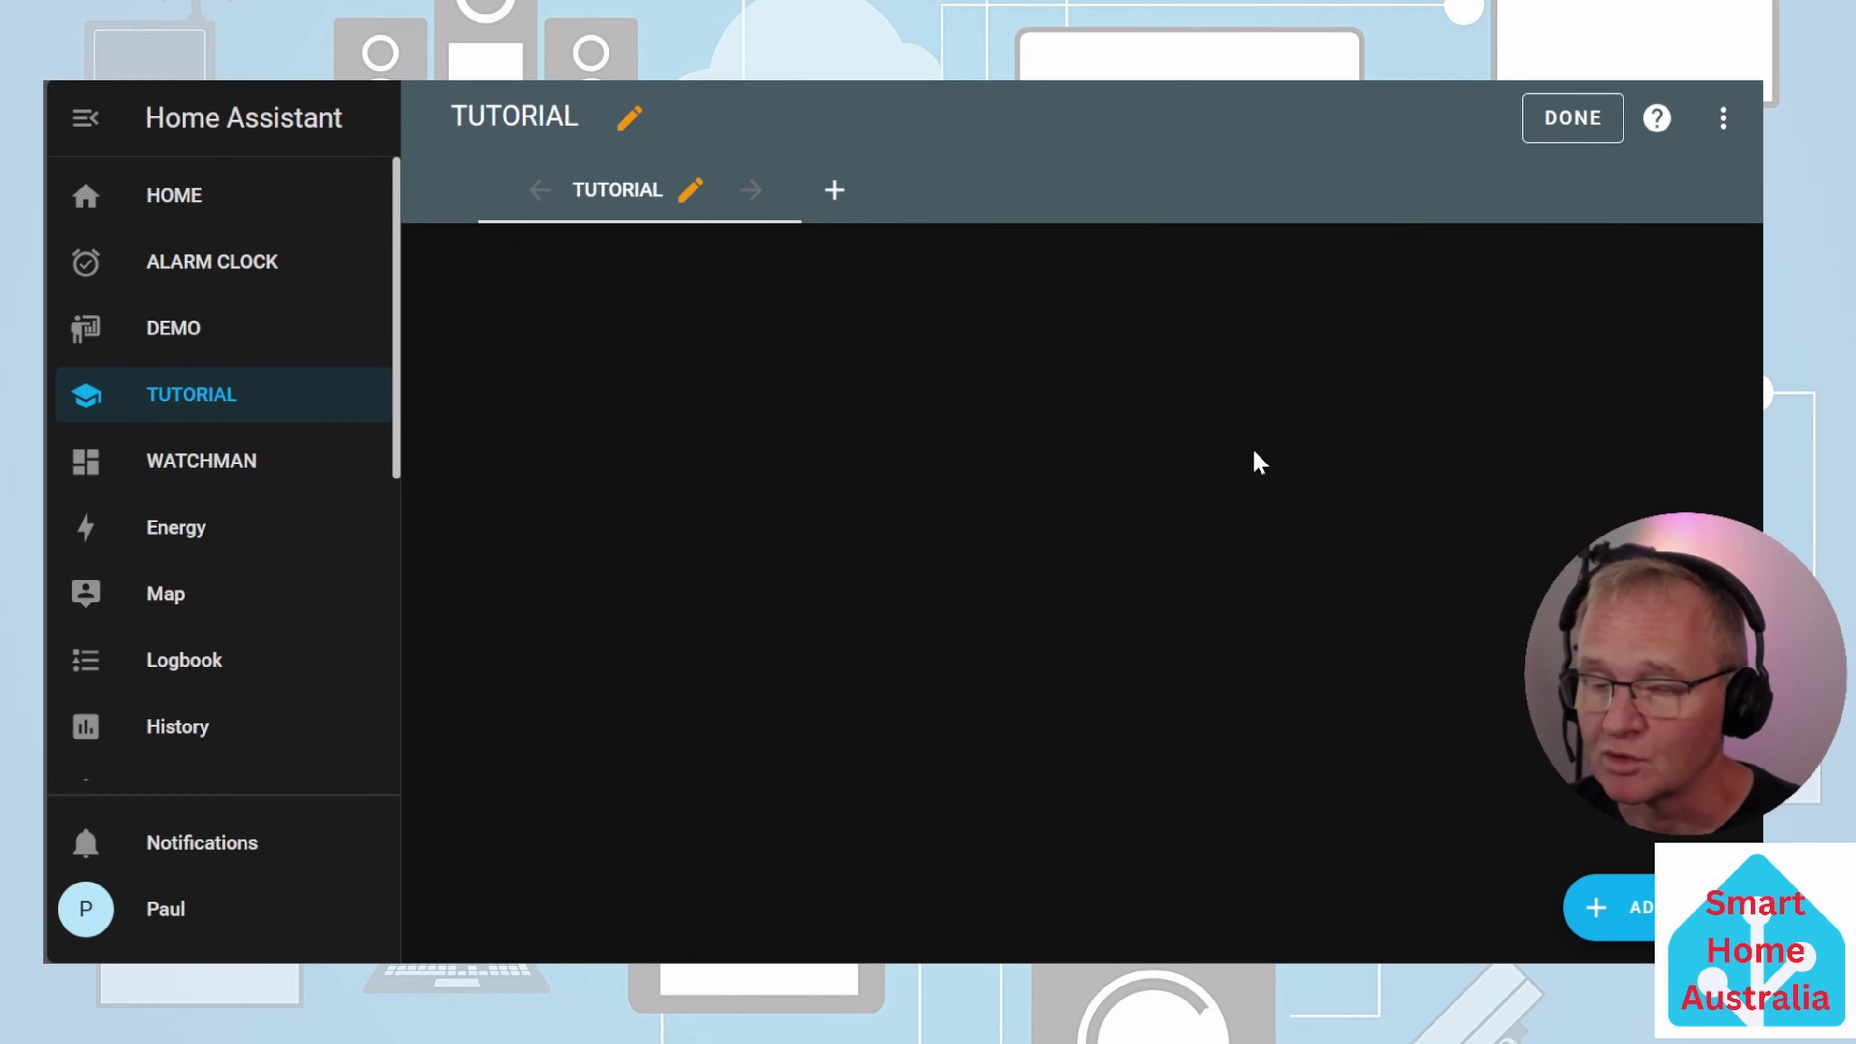
left_click(1617, 908)
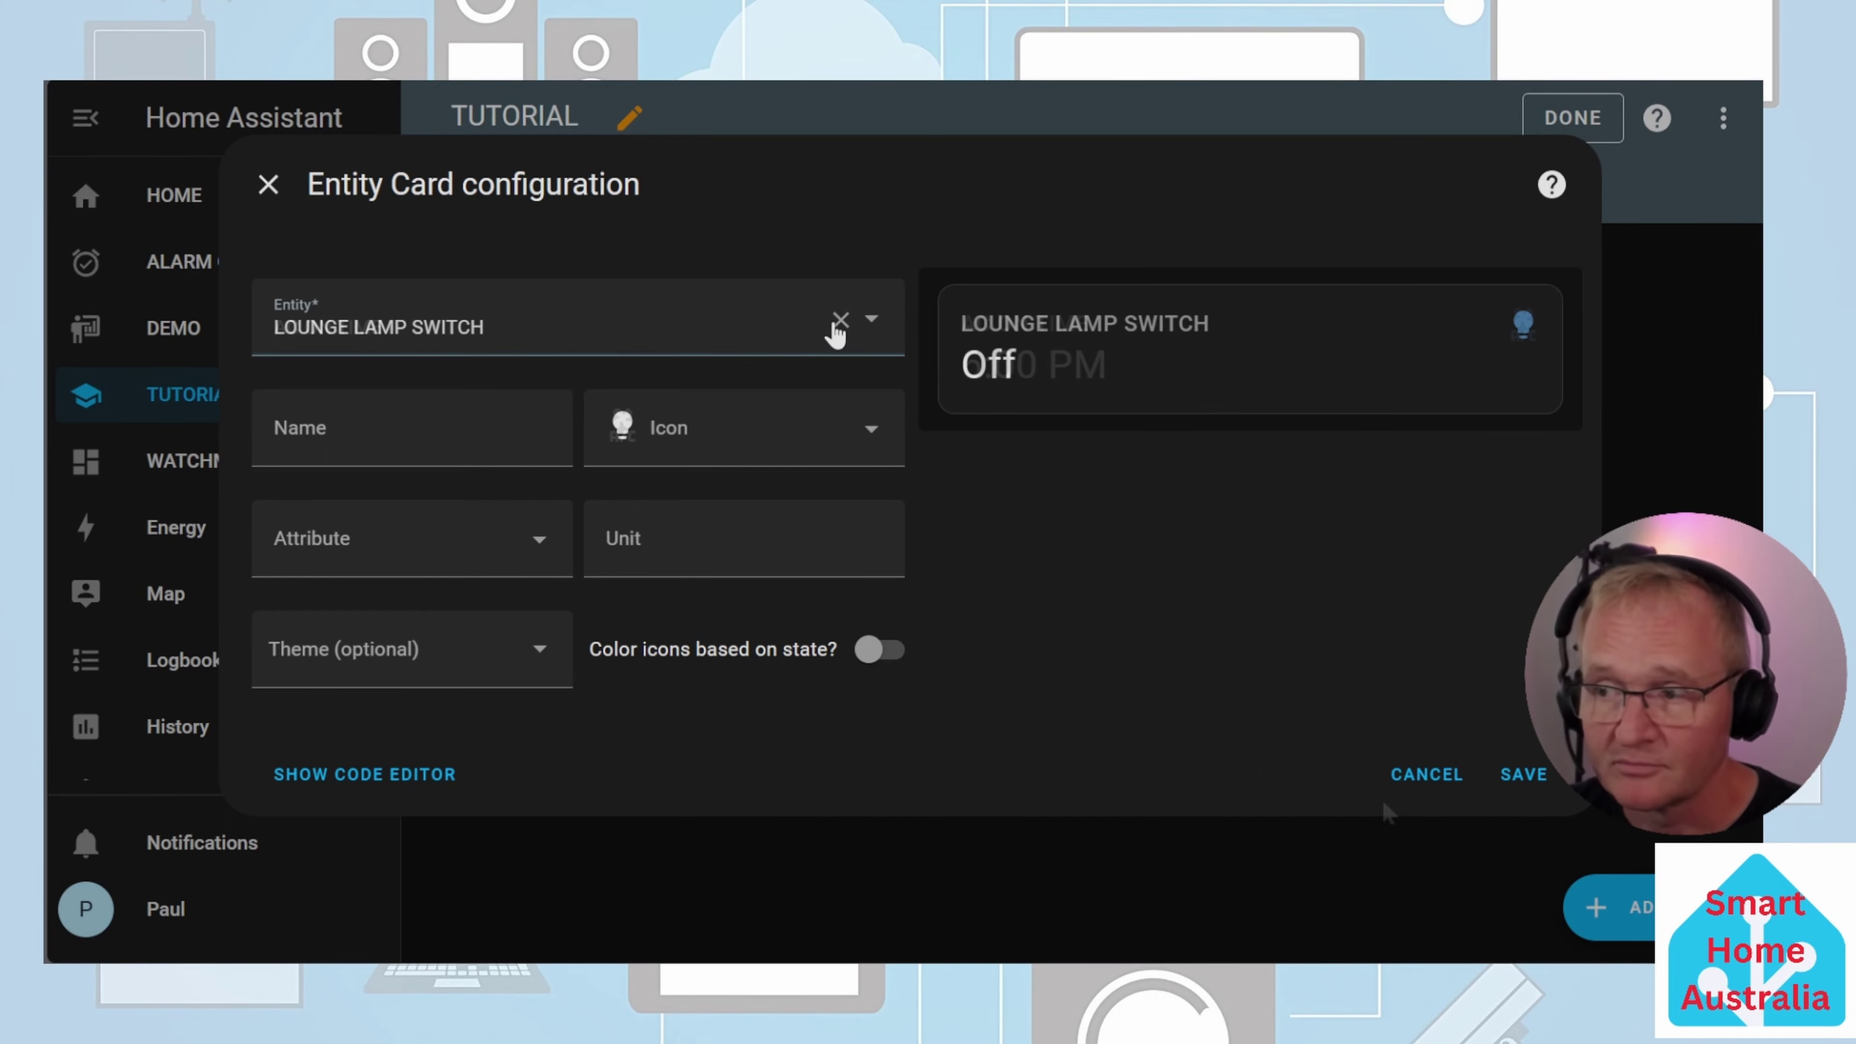
left_click(1524, 774)
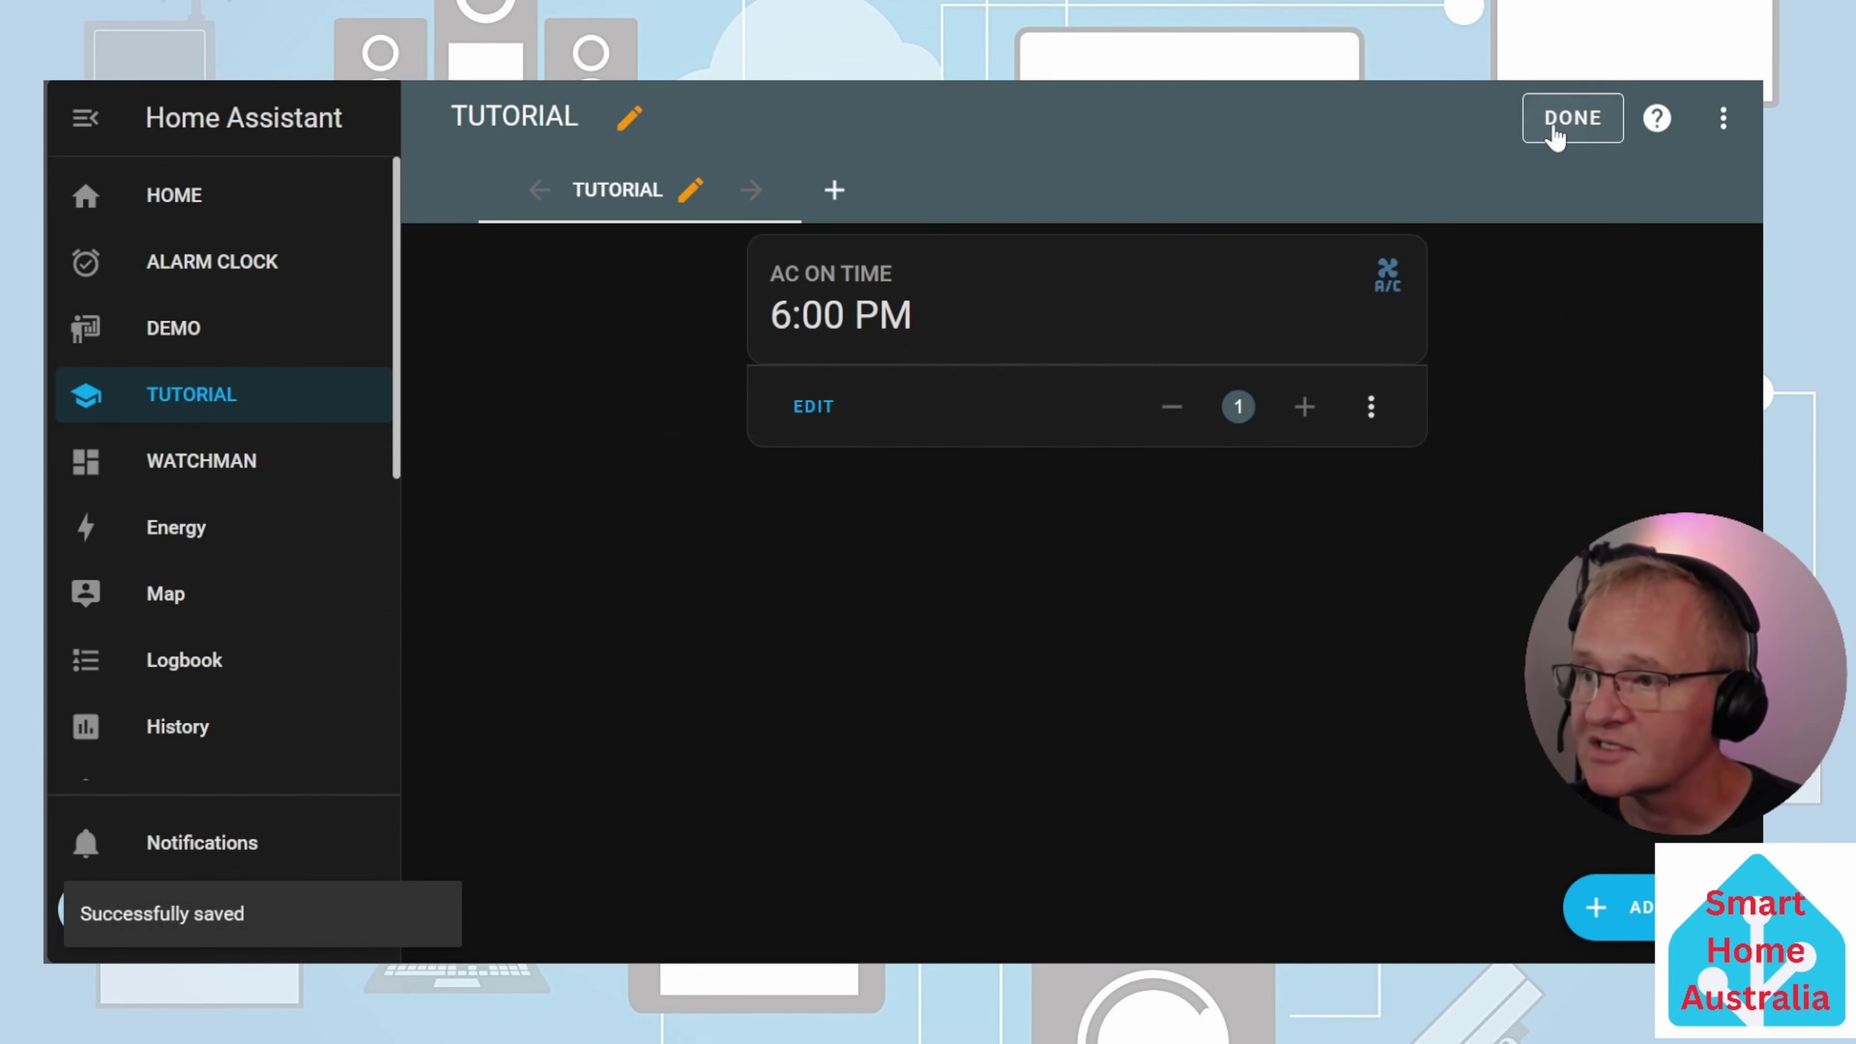
left_click(1555, 128)
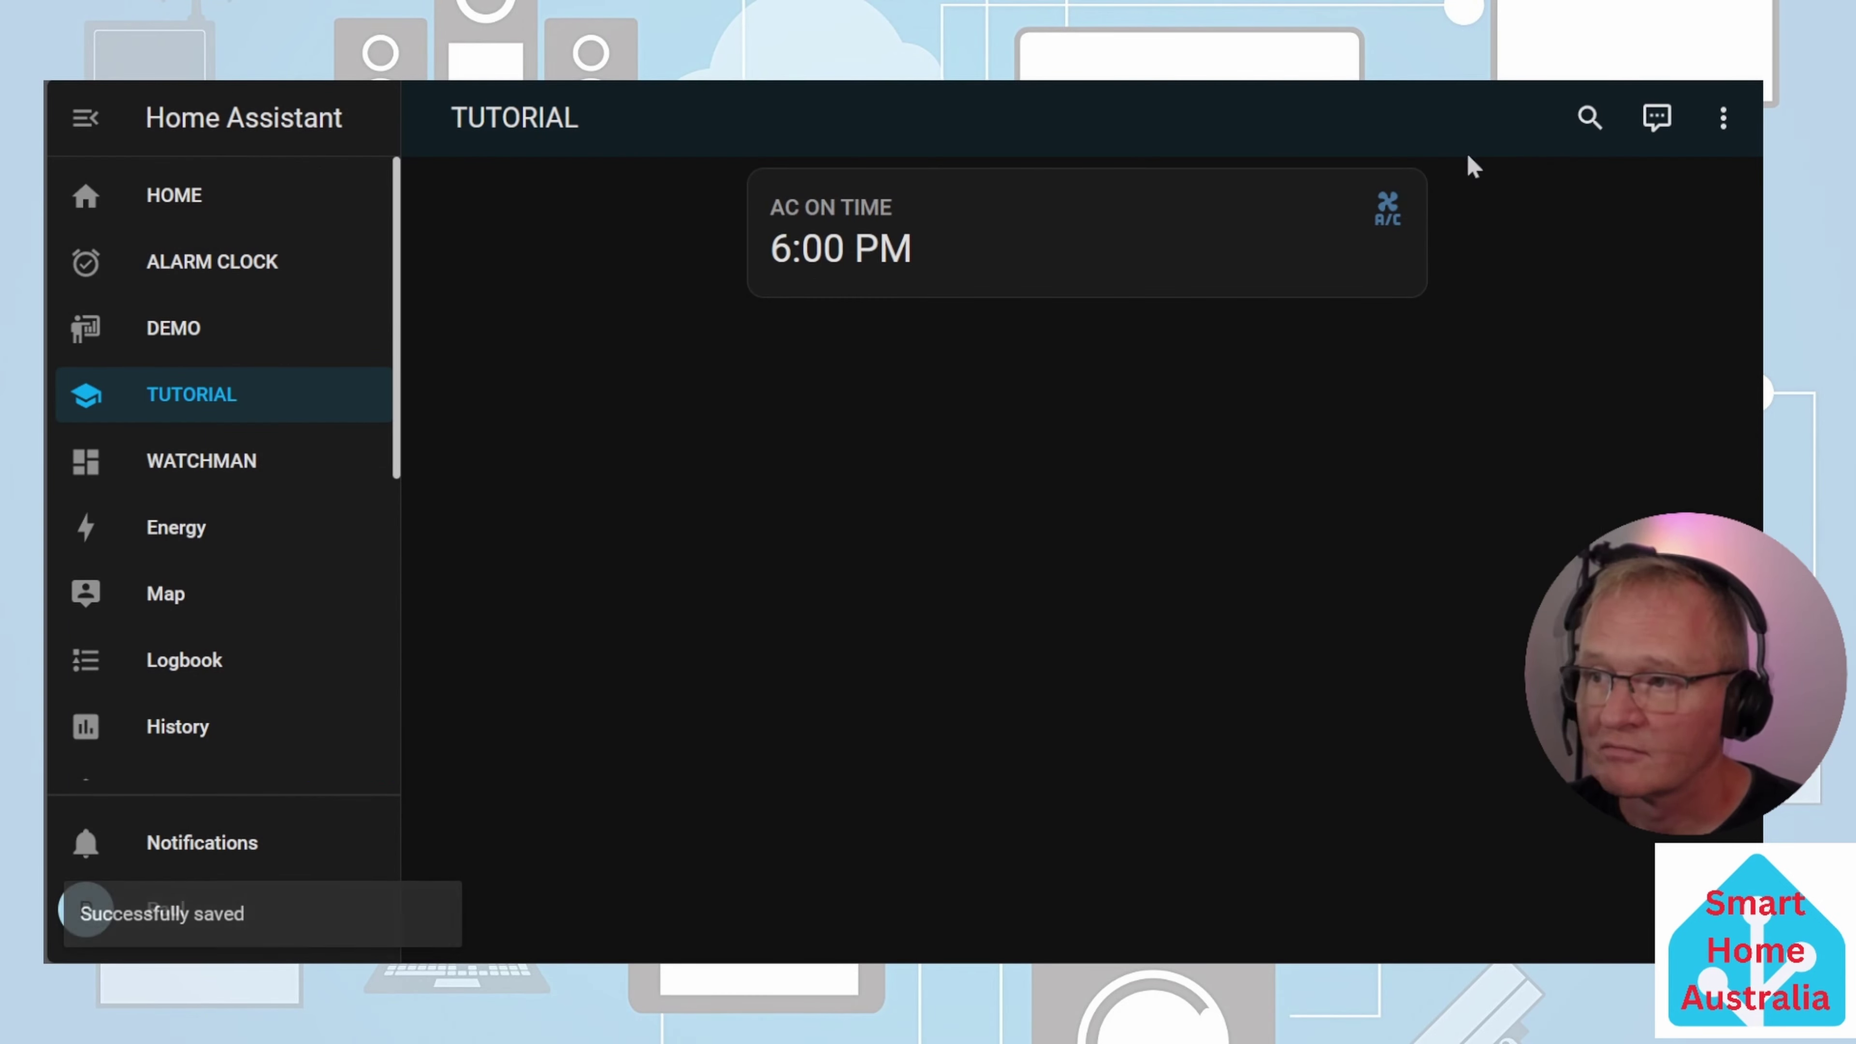
left_click(826, 238)
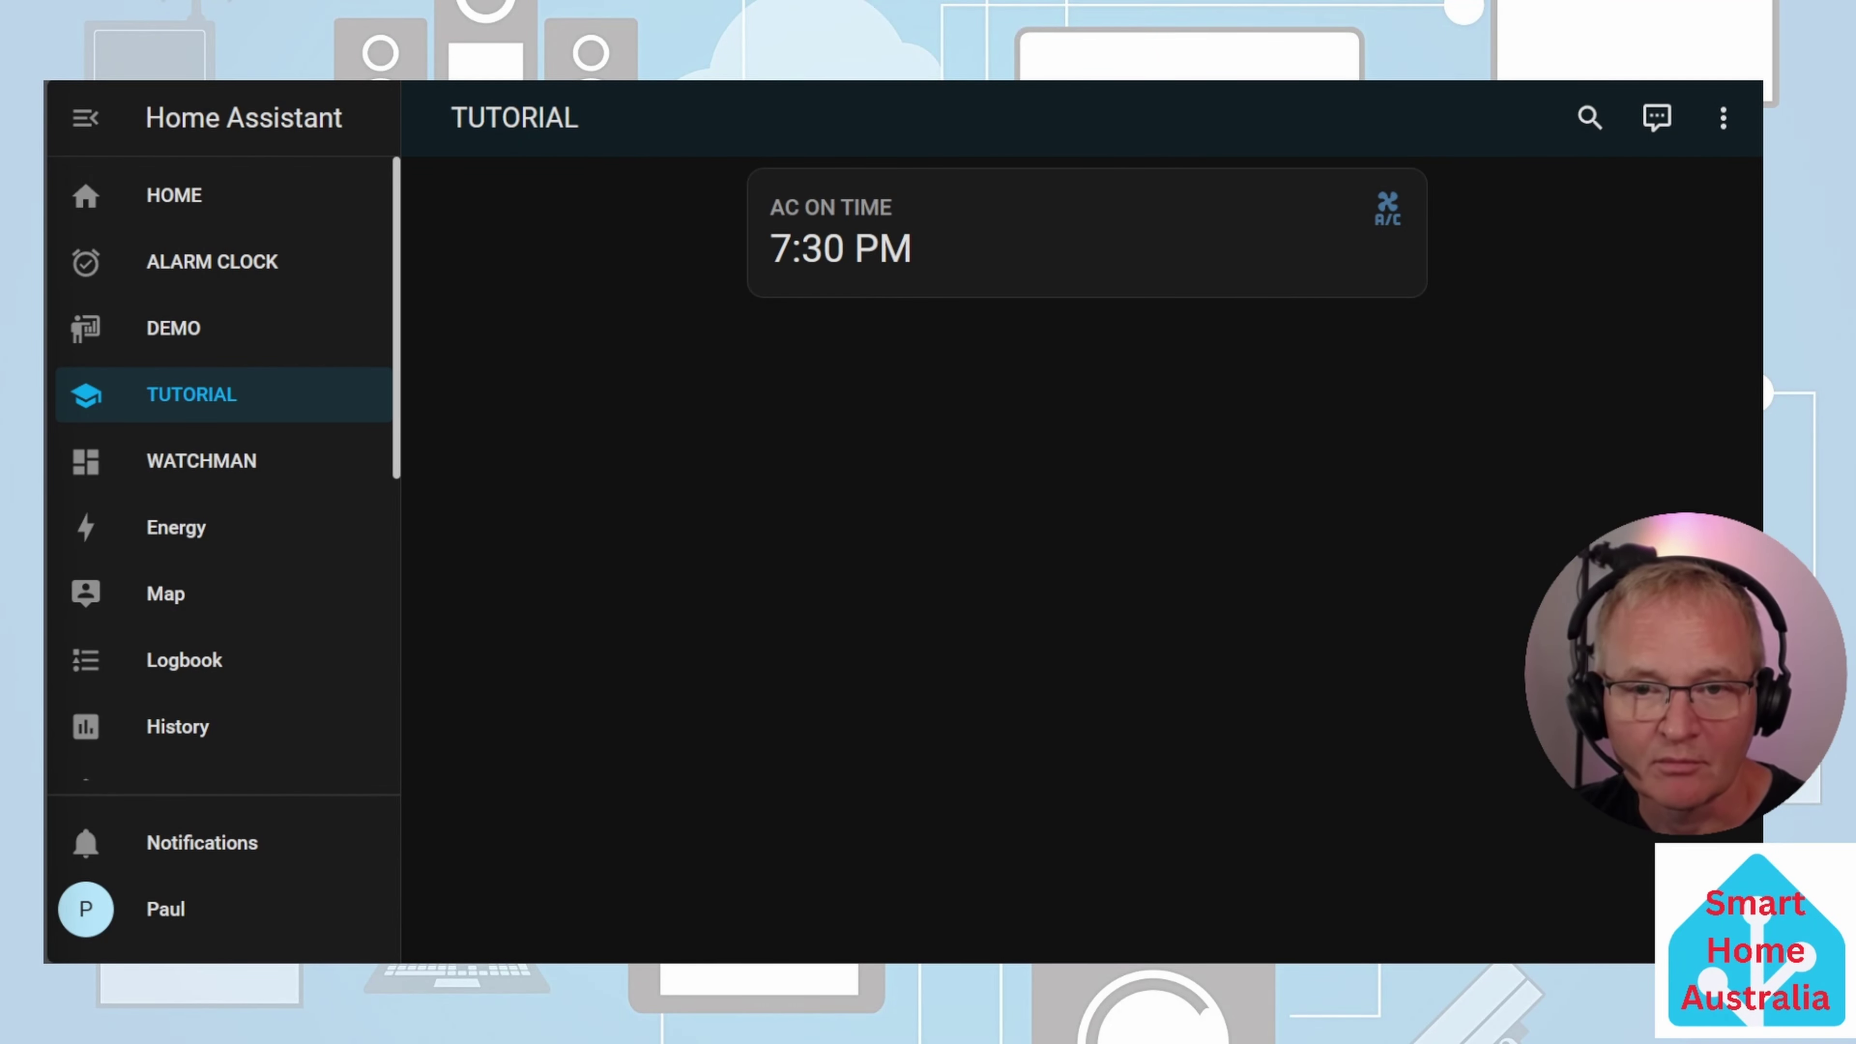
Start a new empty automation from the Automations & scenes settings
scroll(220, 585, "down", 5)
left_click(220, 757)
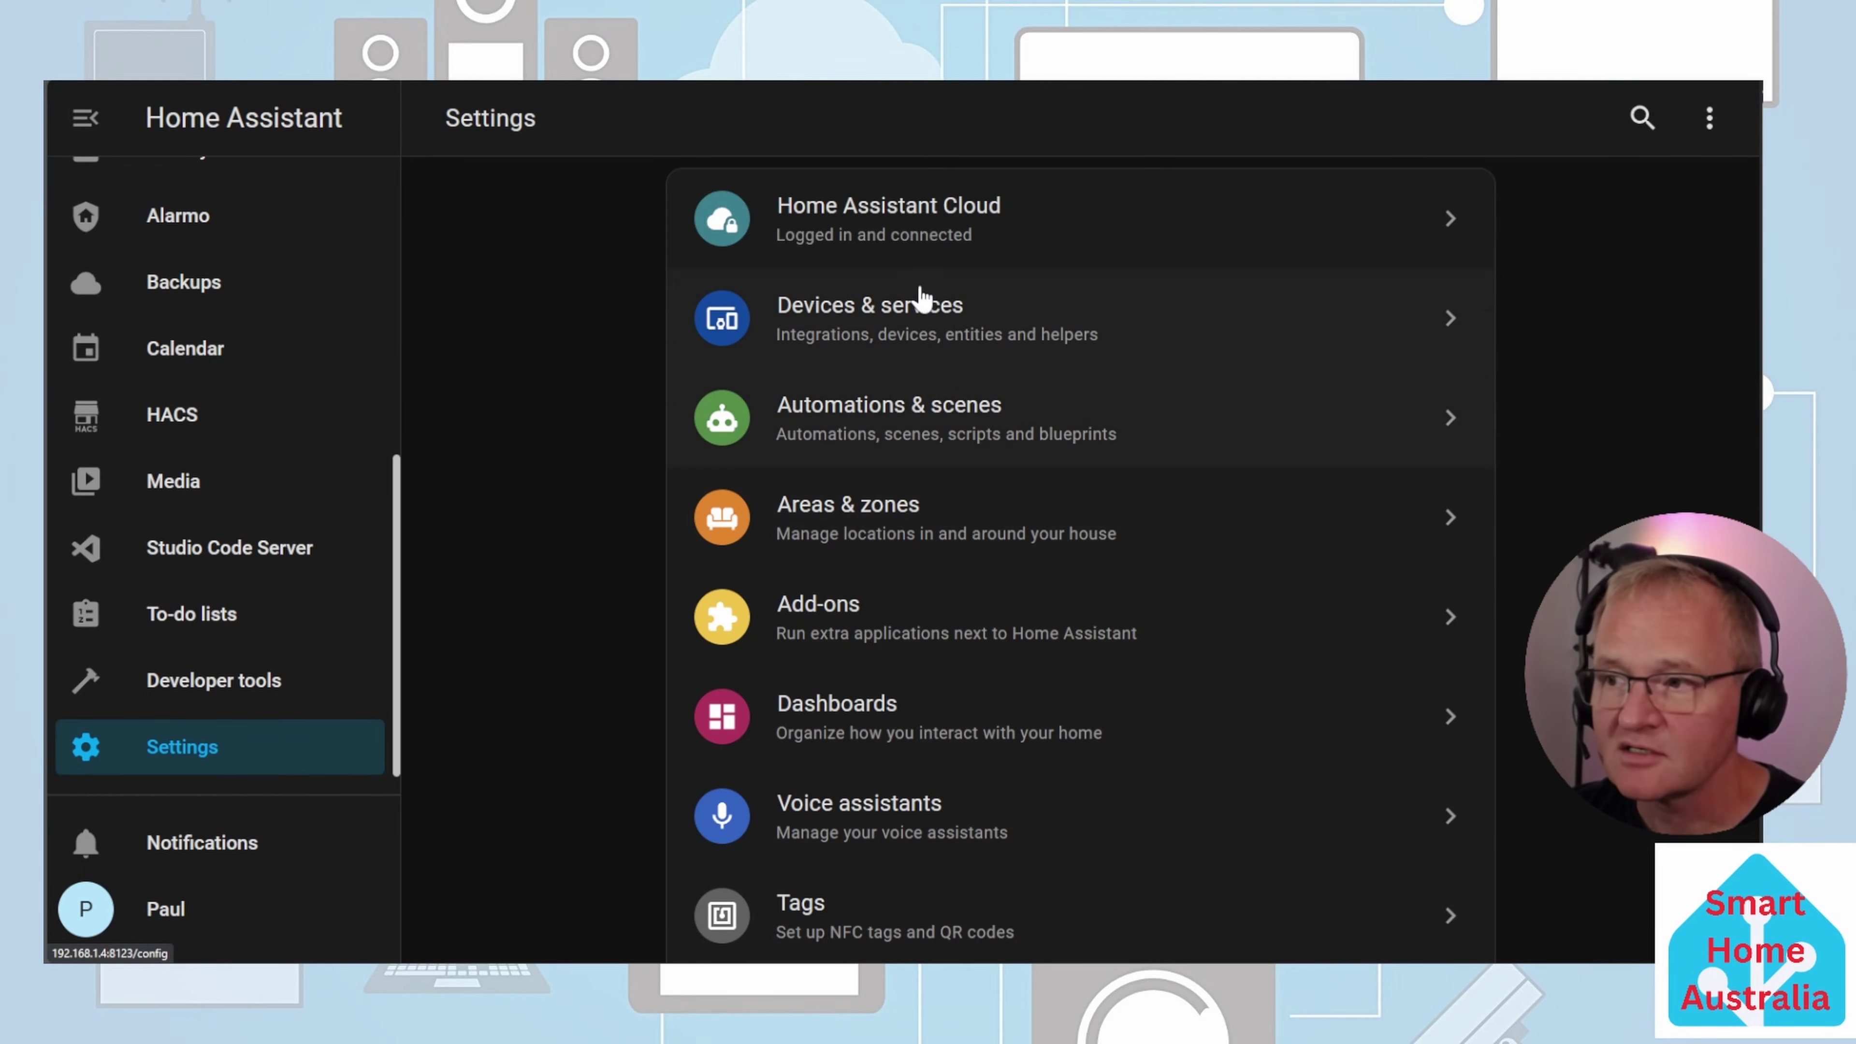
left_click(888, 420)
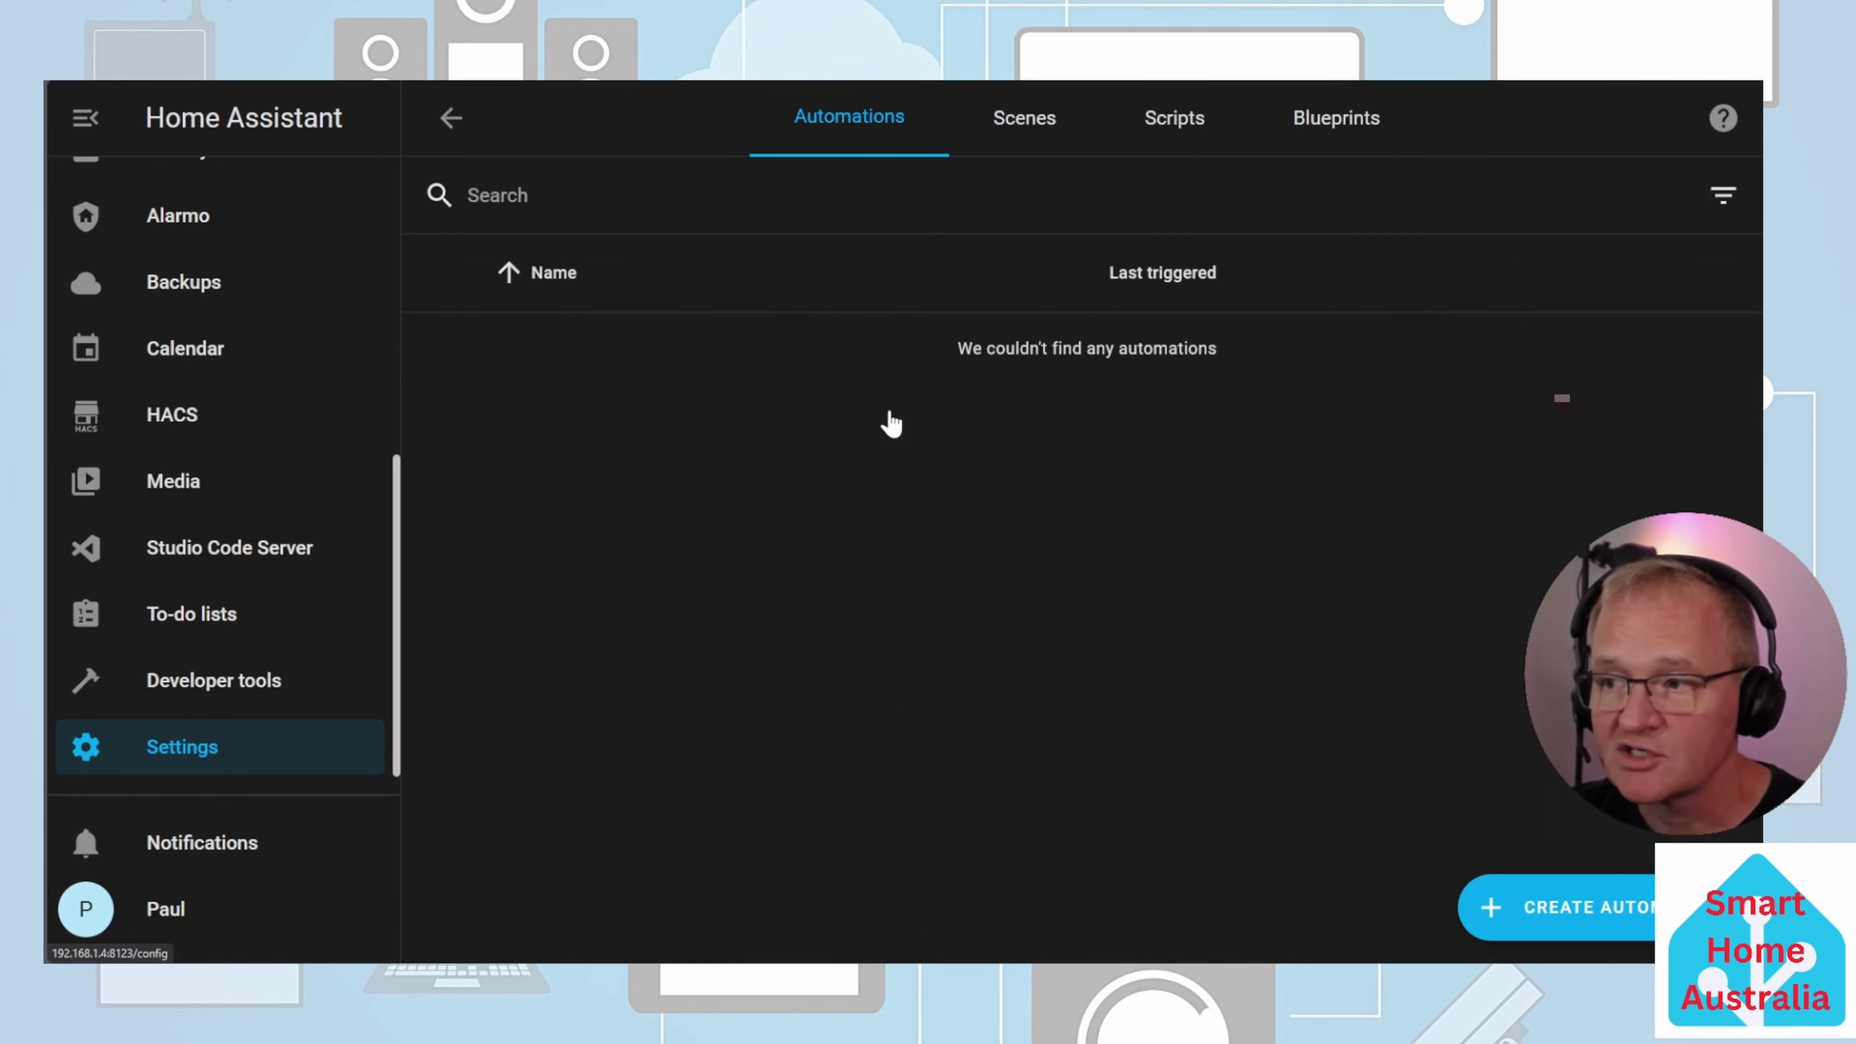
left_click(1580, 922)
left_click(767, 395)
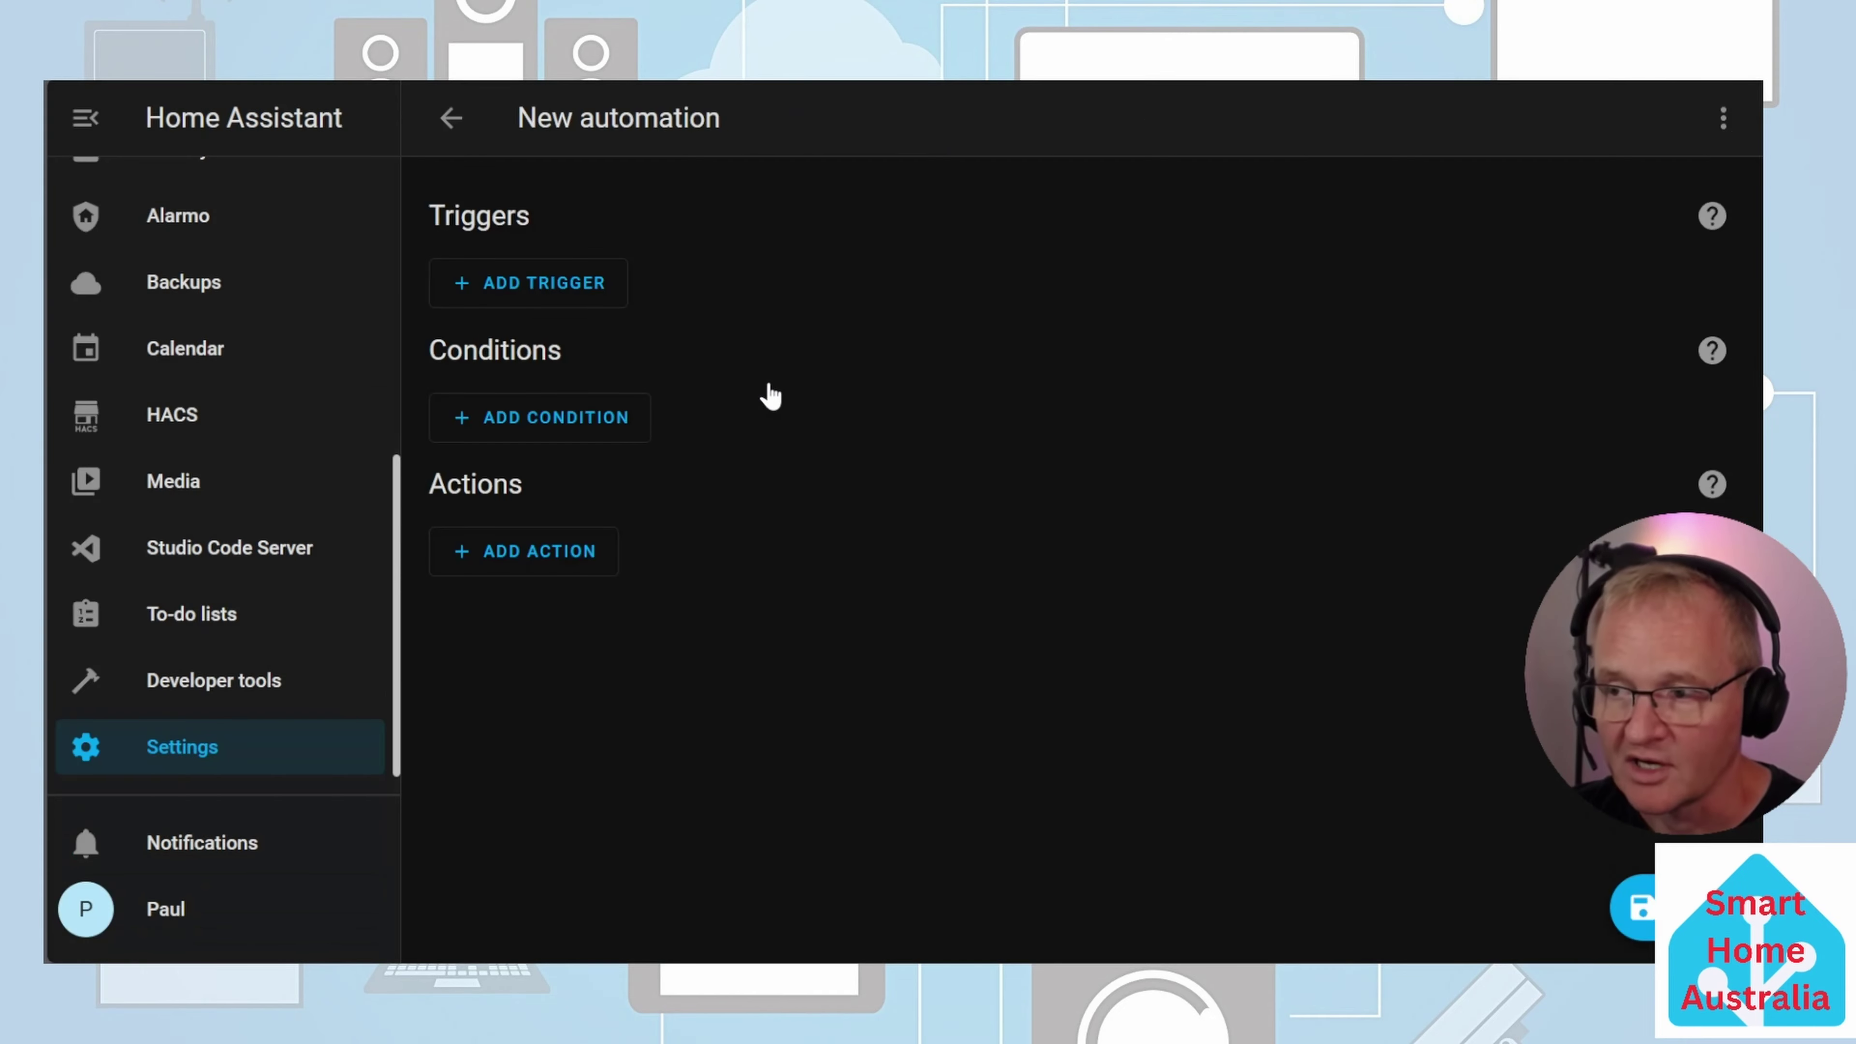
Add a Time trigger that uses the value of the AC ON TIME date/time helper
left_click(502, 285)
left_click(571, 697)
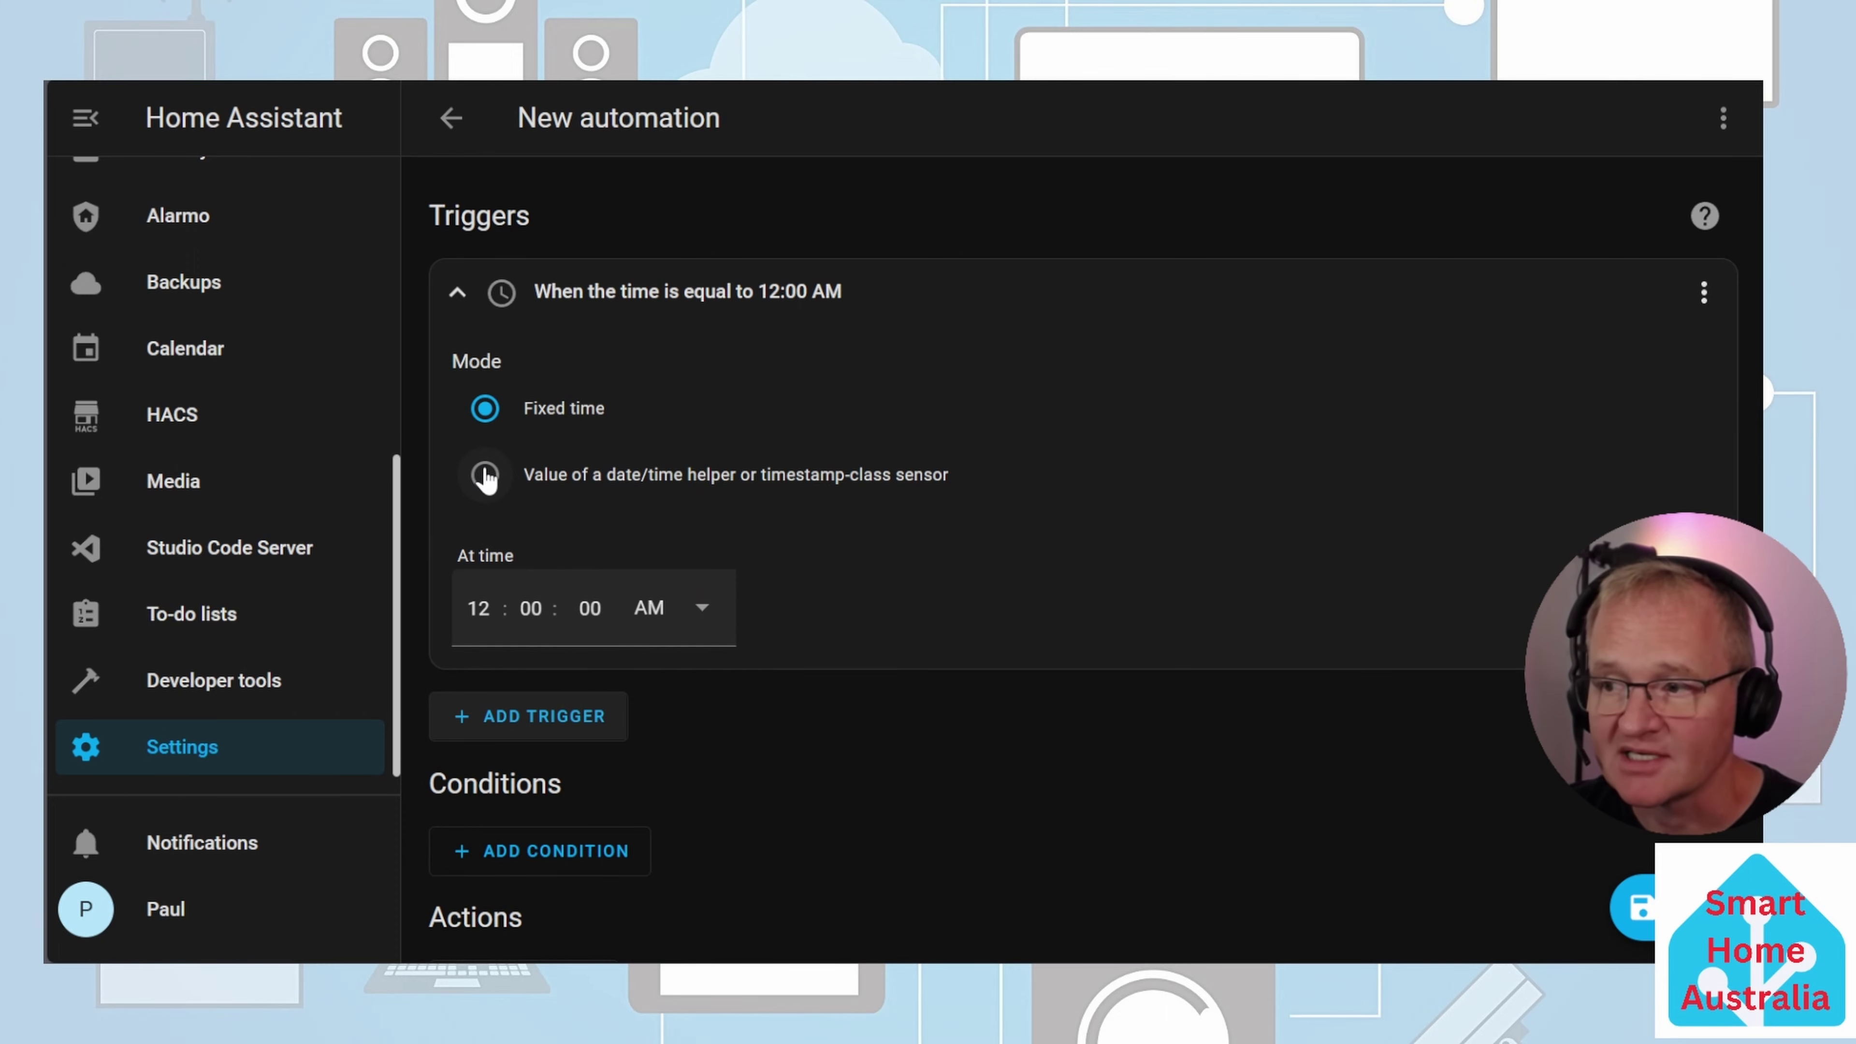
left_click(485, 475)
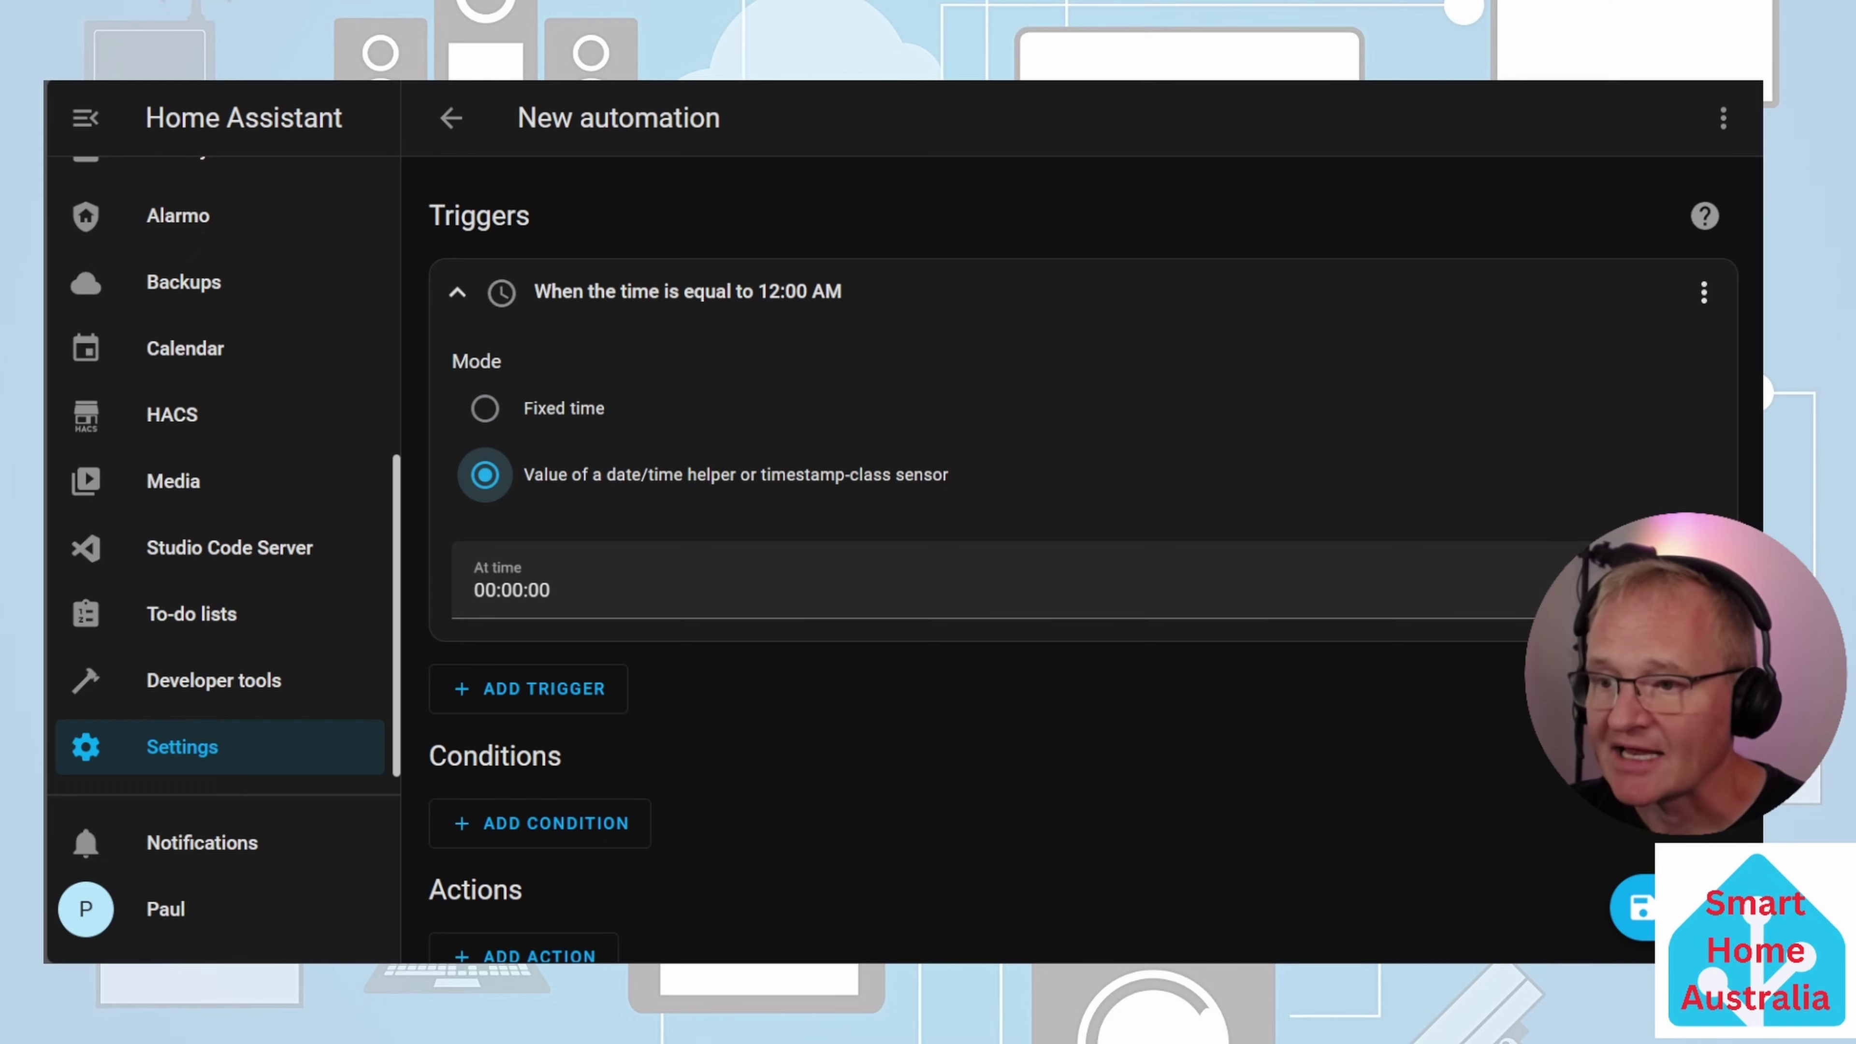
left_click(511, 590)
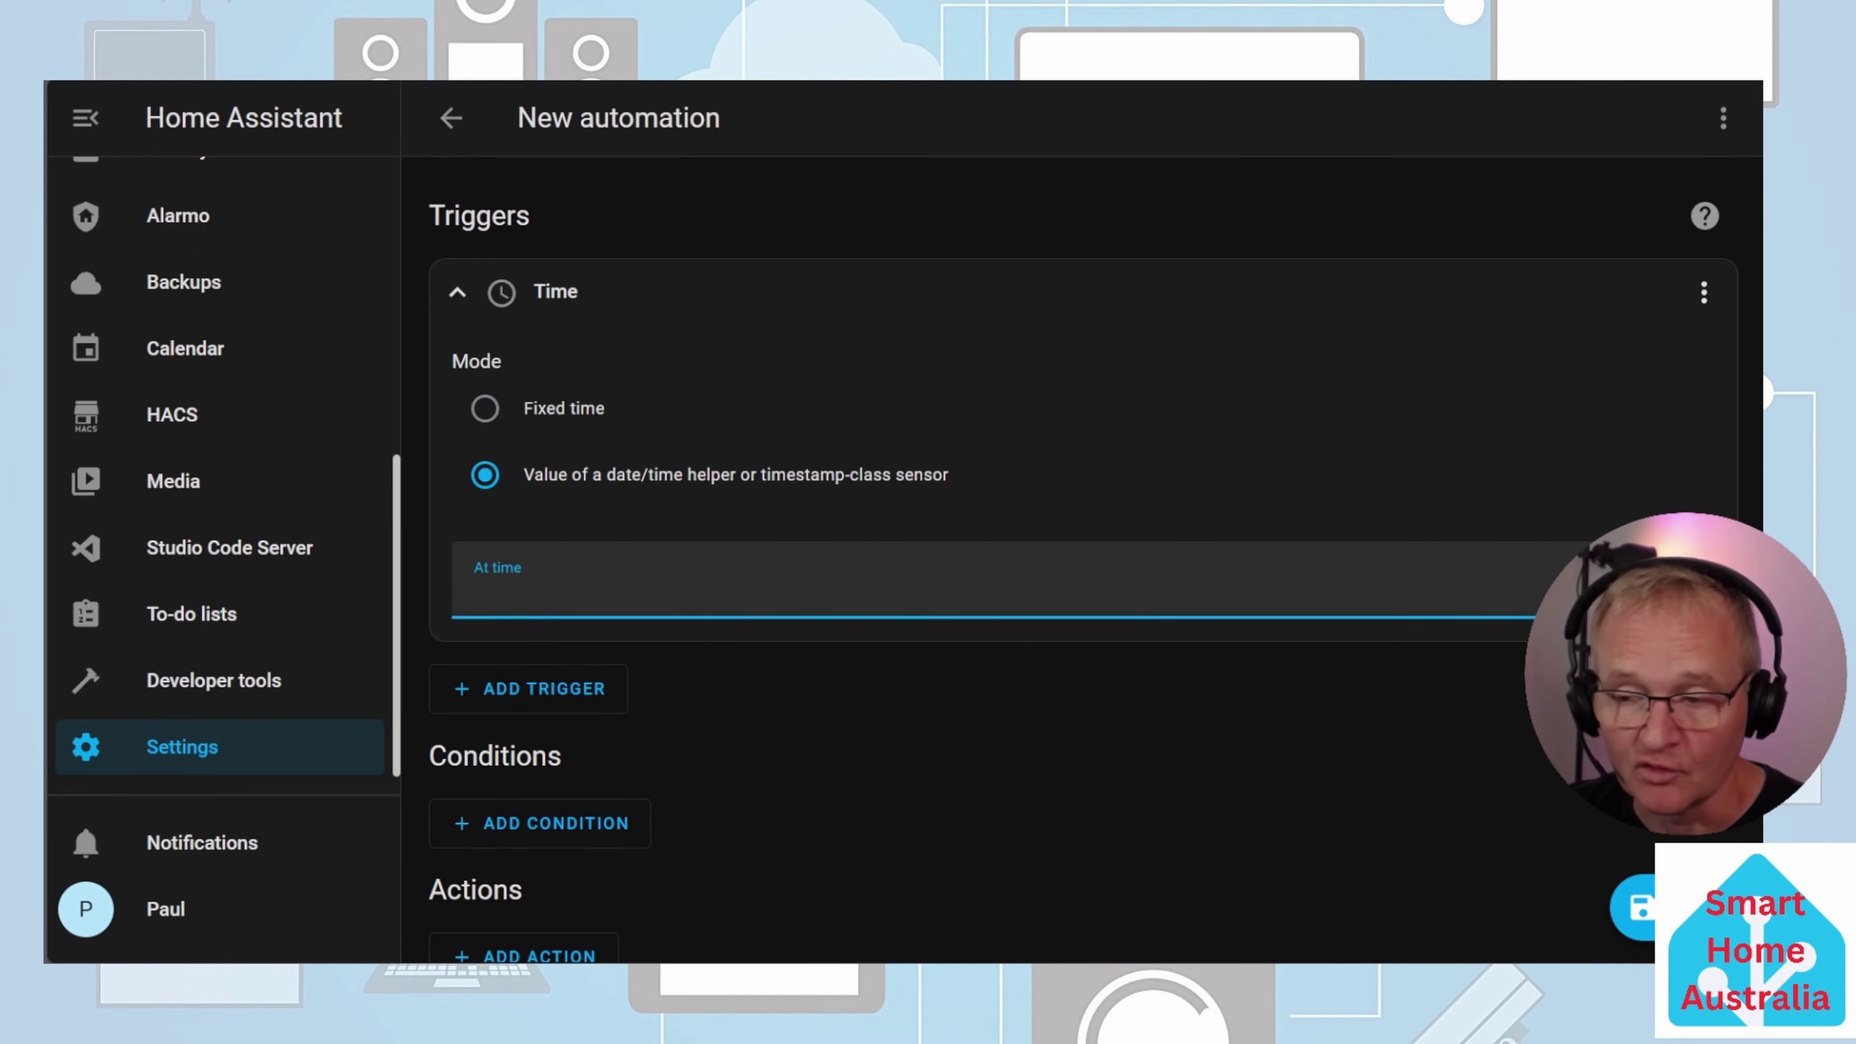
type("ac on time")
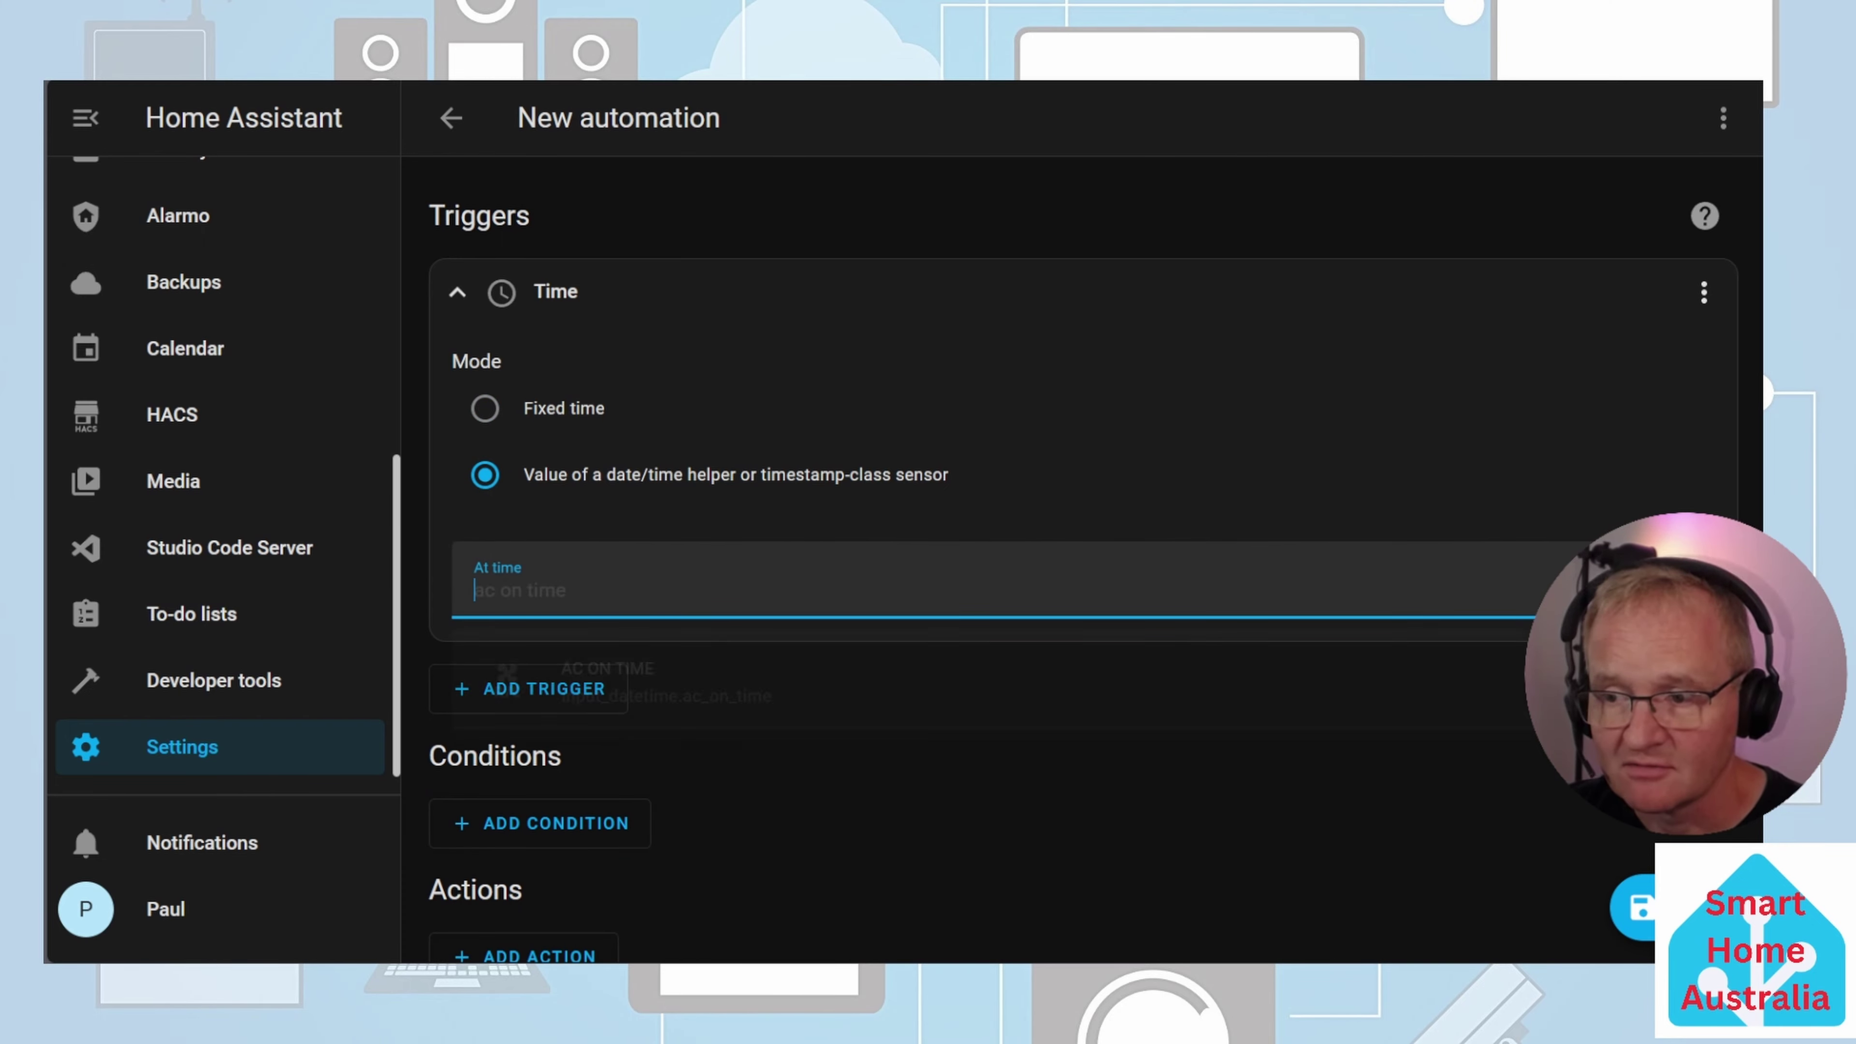
left_click(515, 675)
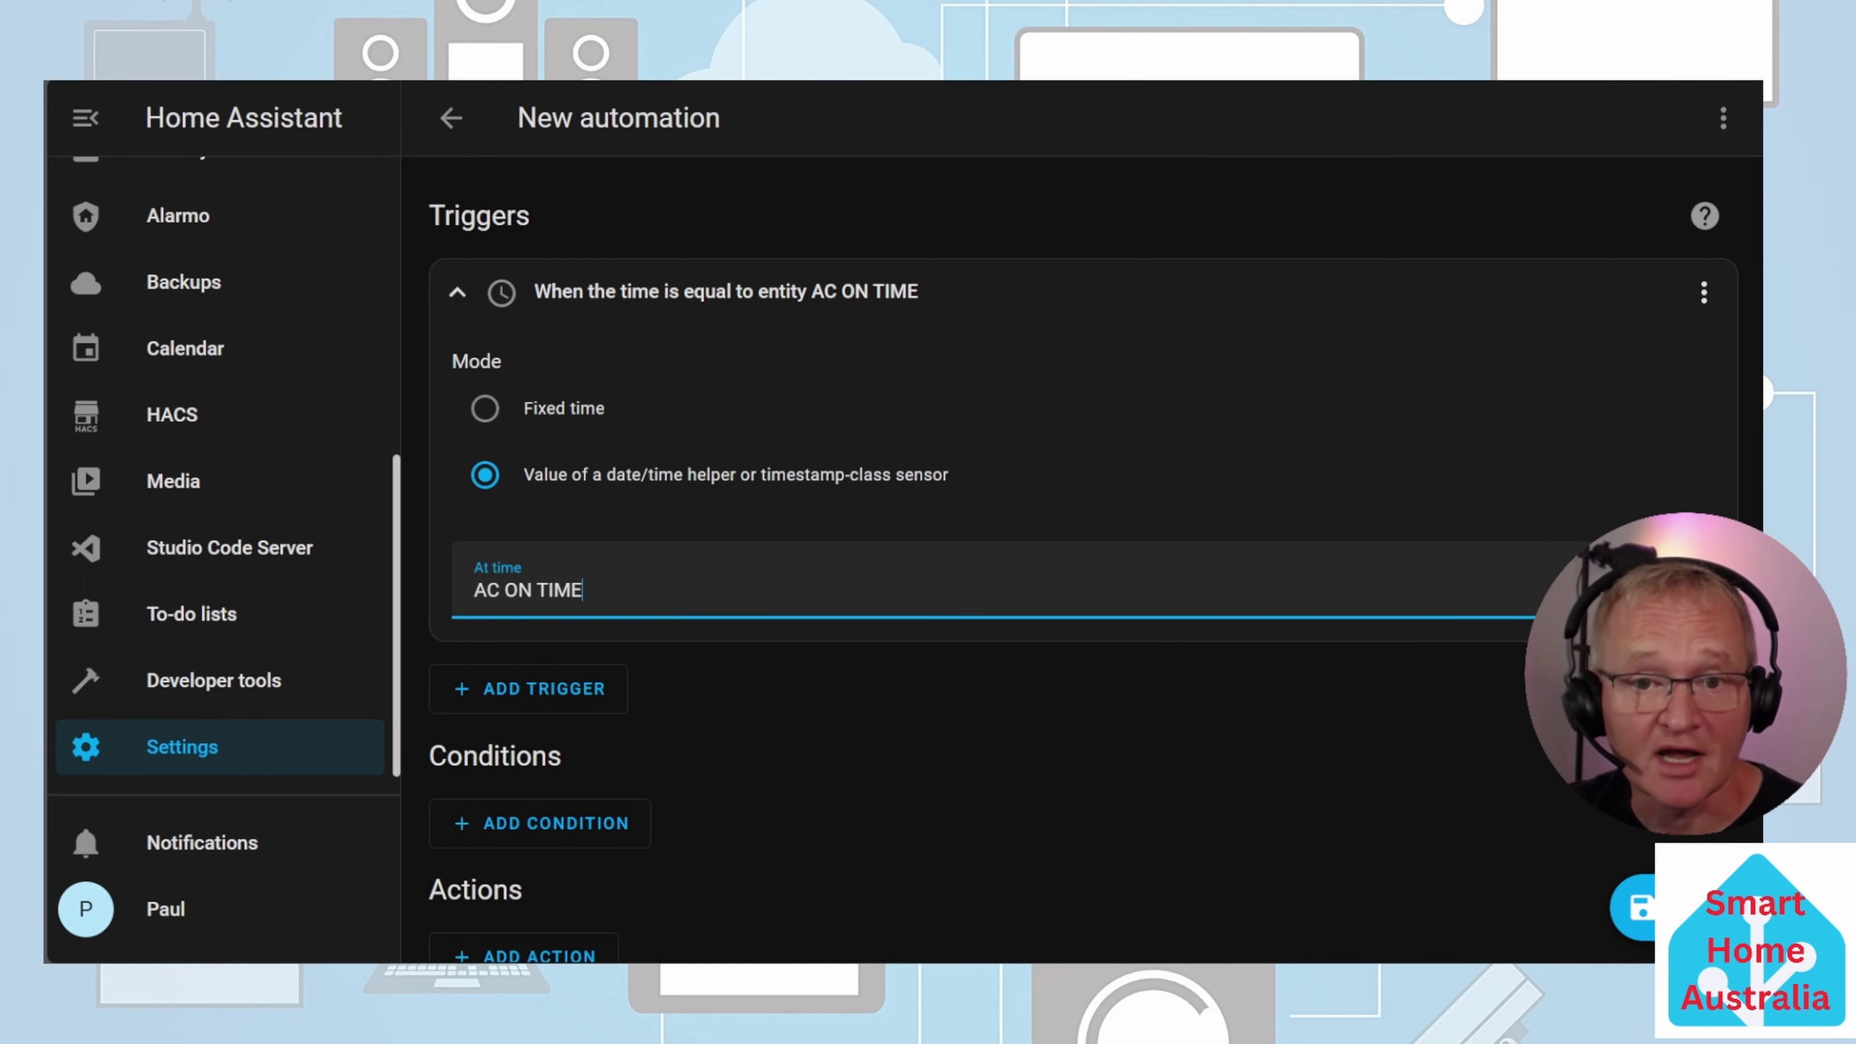
Add a service call action 'Climate: Turn off' that targets the AIR CONDITIONING entity
left_click(540, 953)
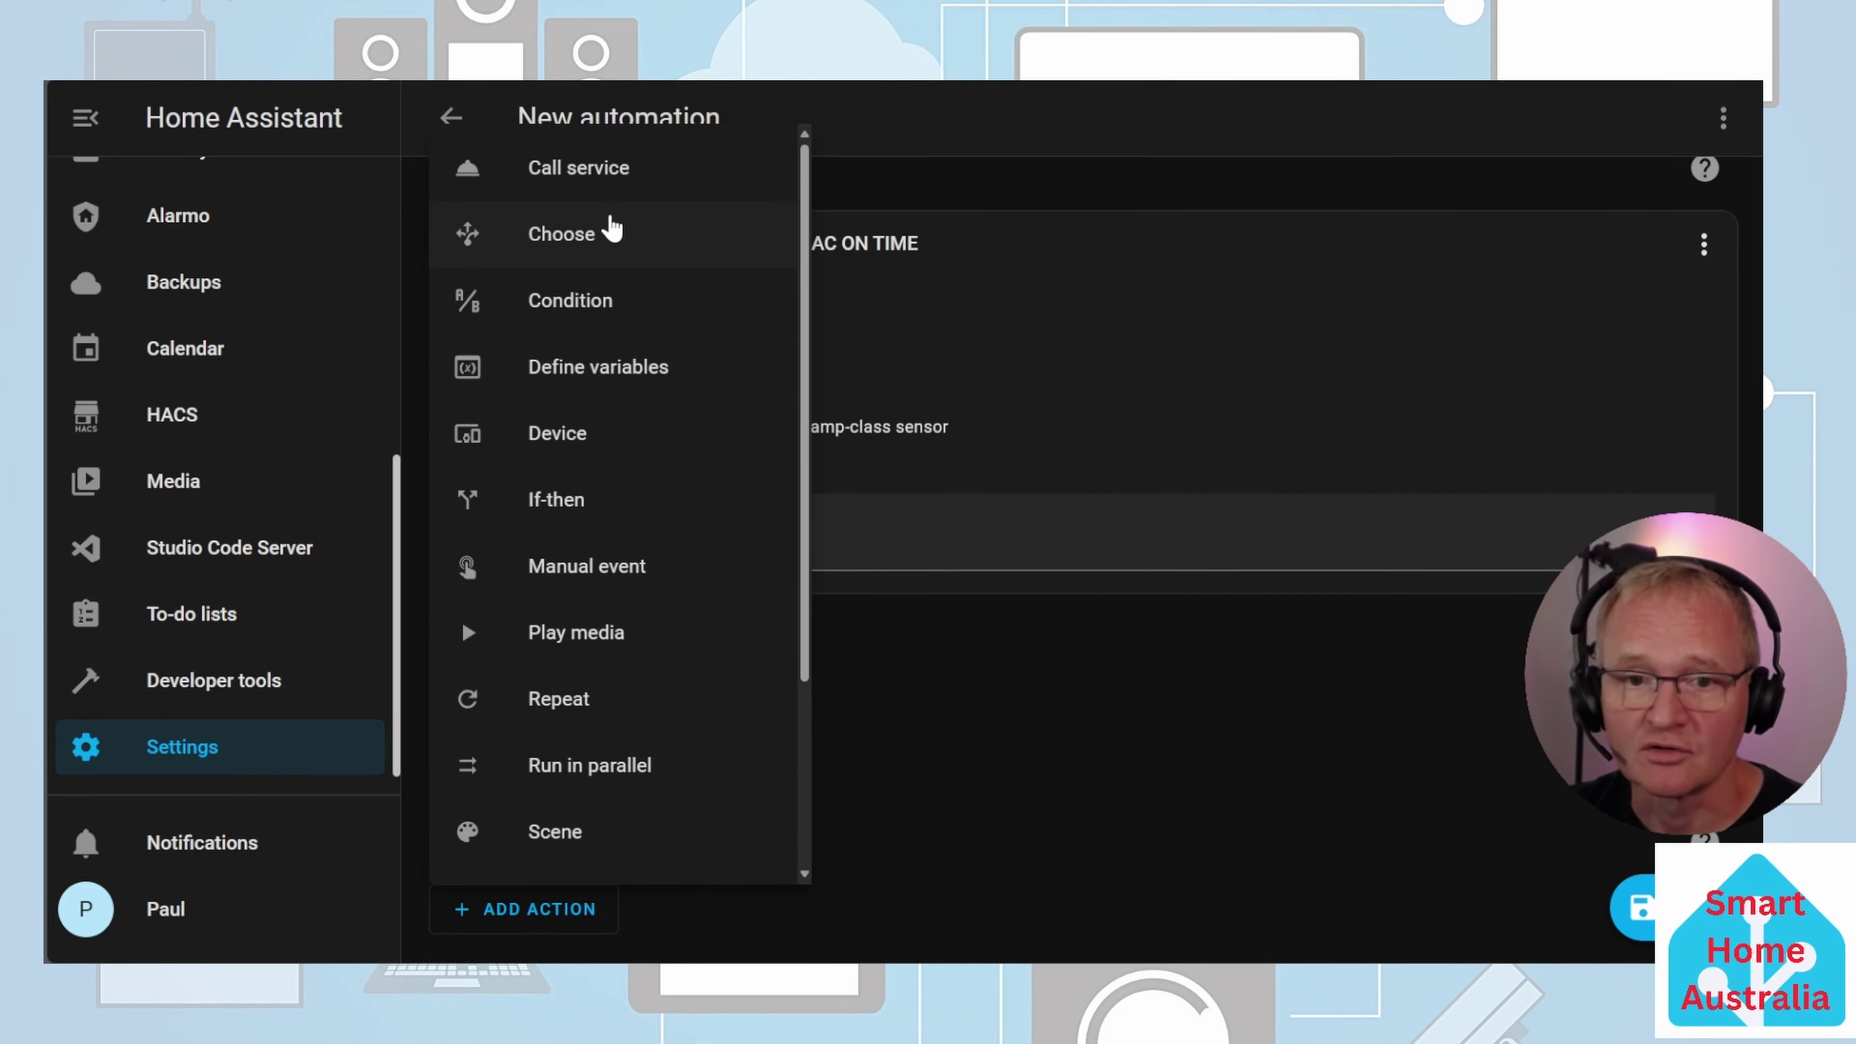
left_click(595, 177)
type("climate")
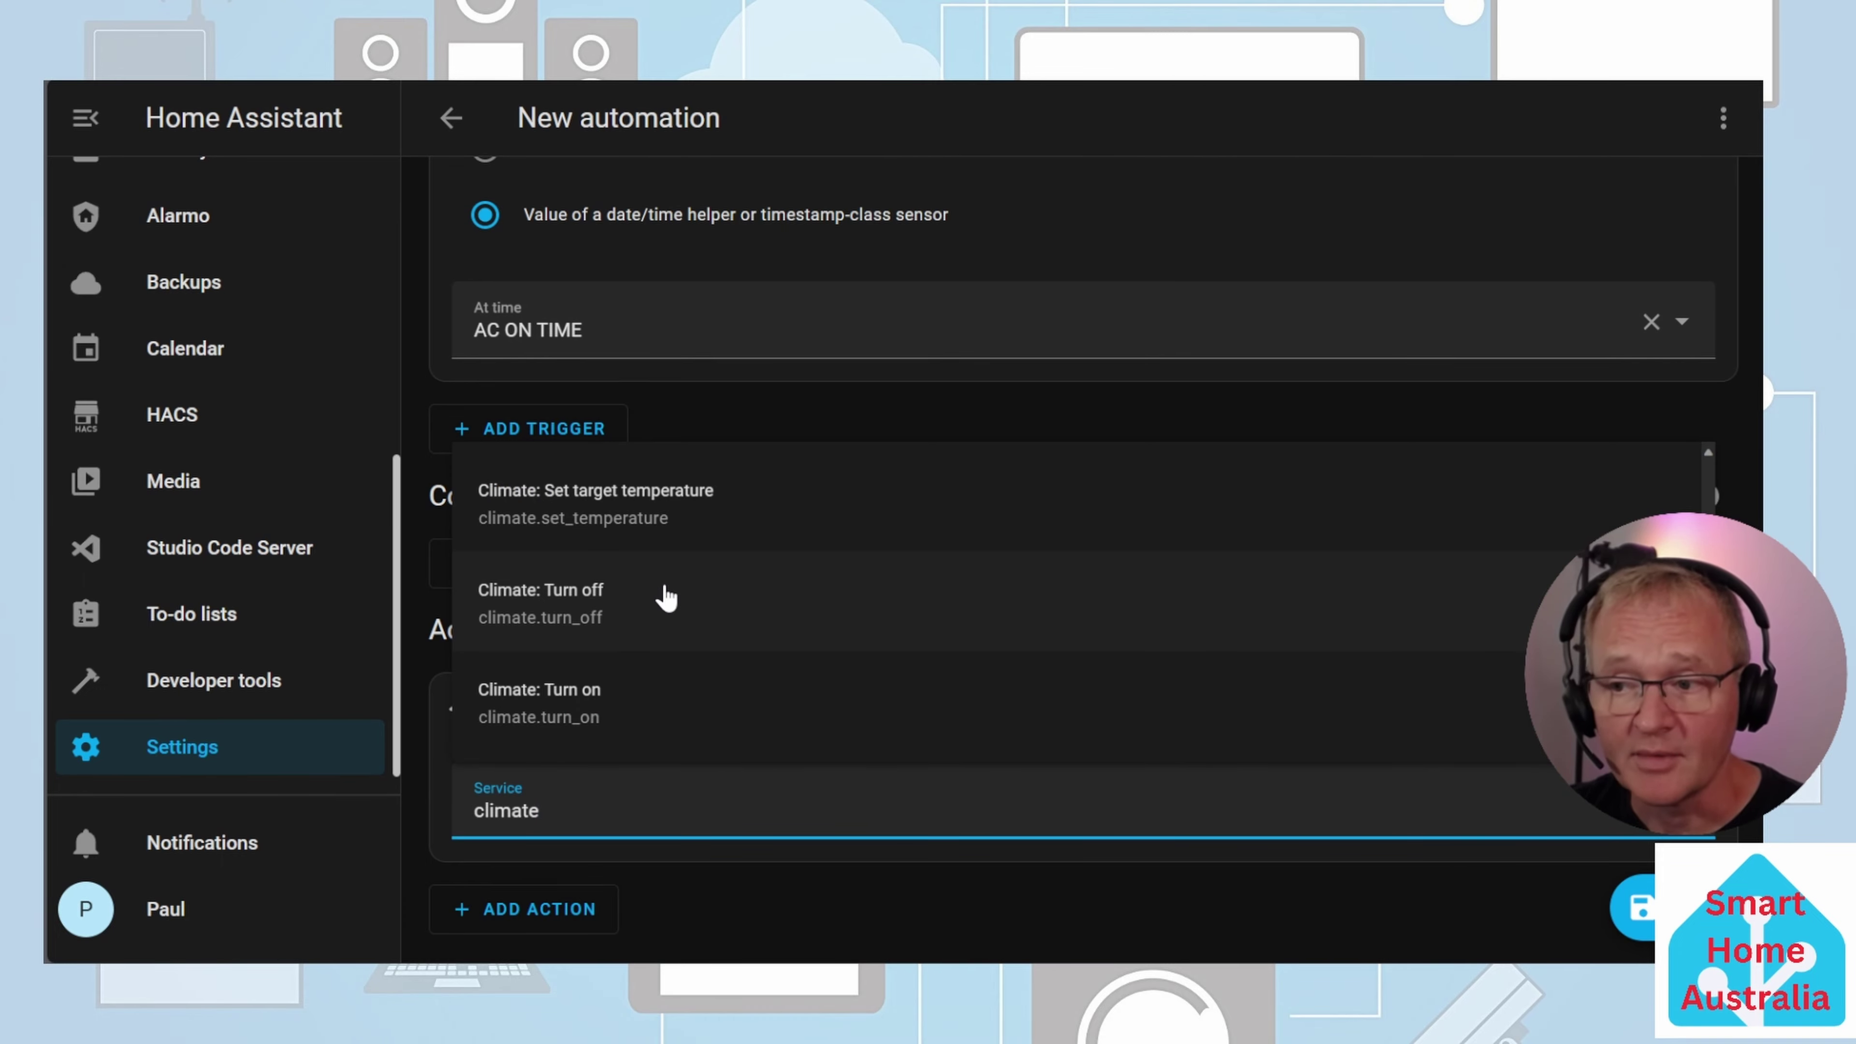
left_click(667, 598)
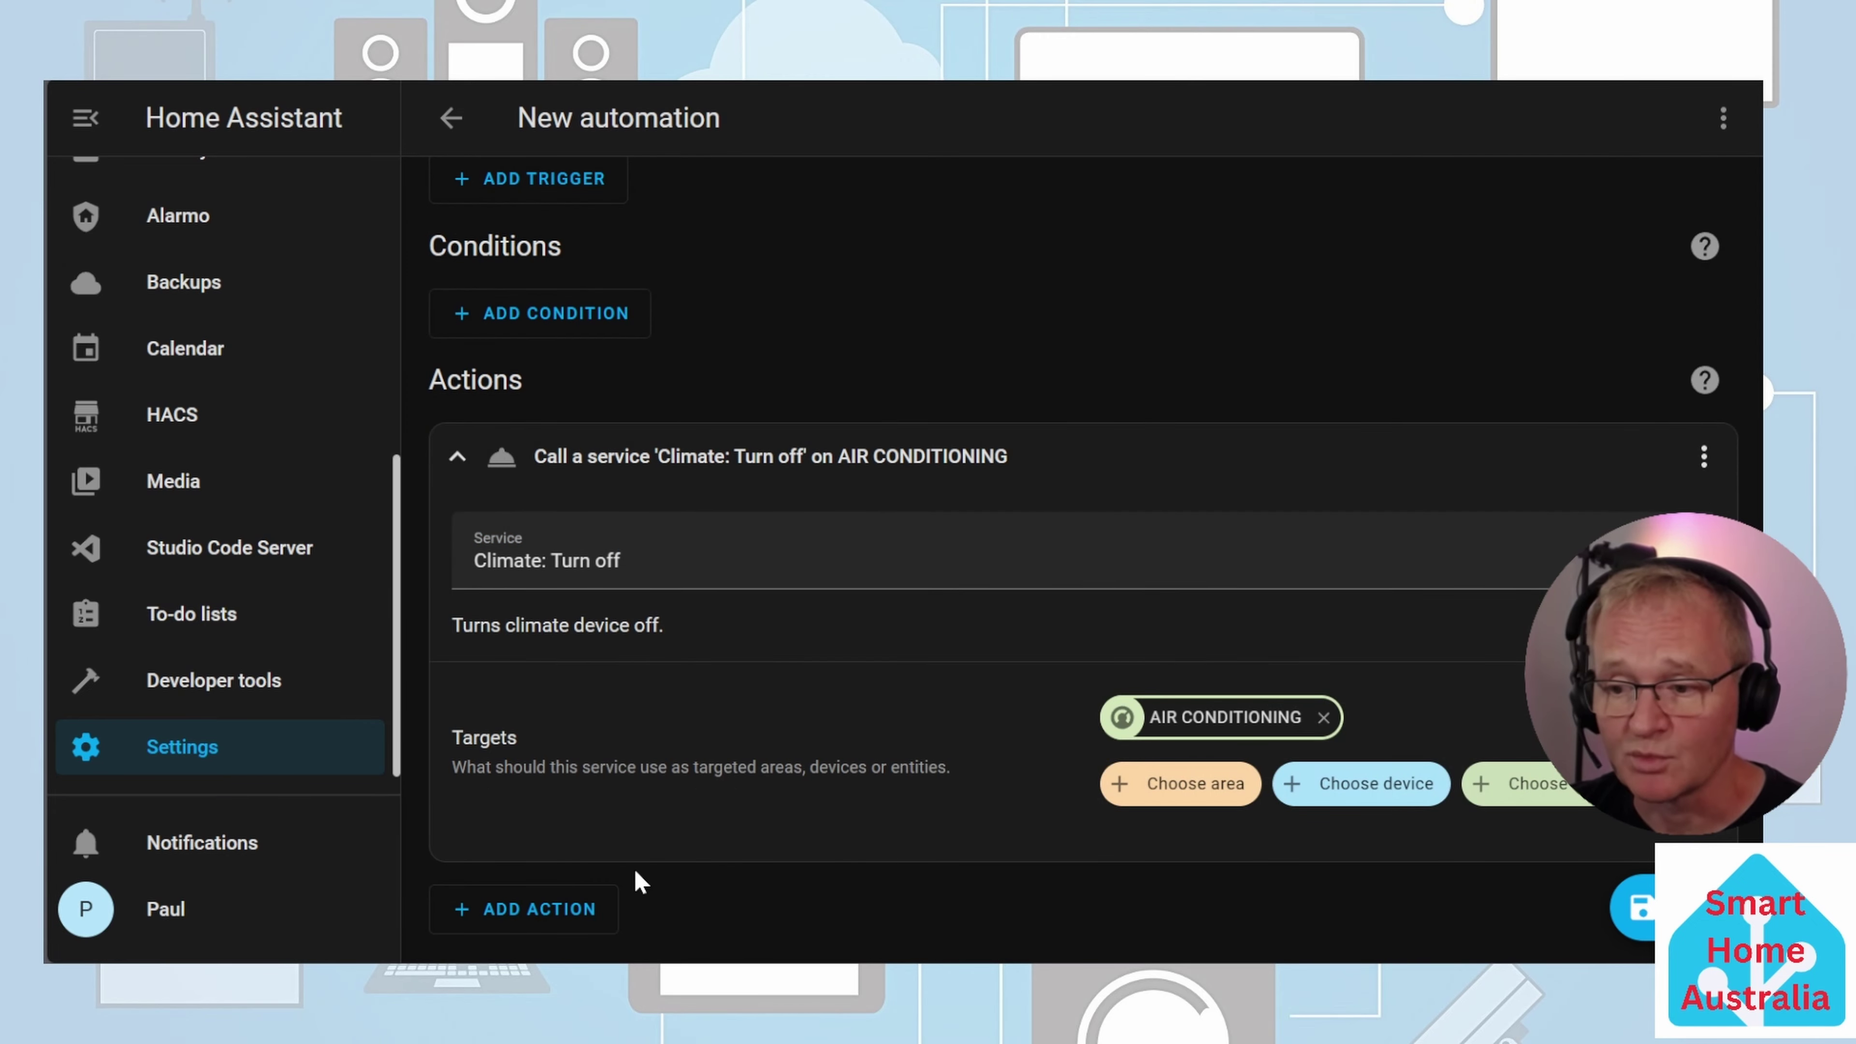
Add a second service call, 'Climate: Set target temperature', targeting the AIR CONDITIONING entity
left_click(568, 909)
left_click(593, 833)
type("climate")
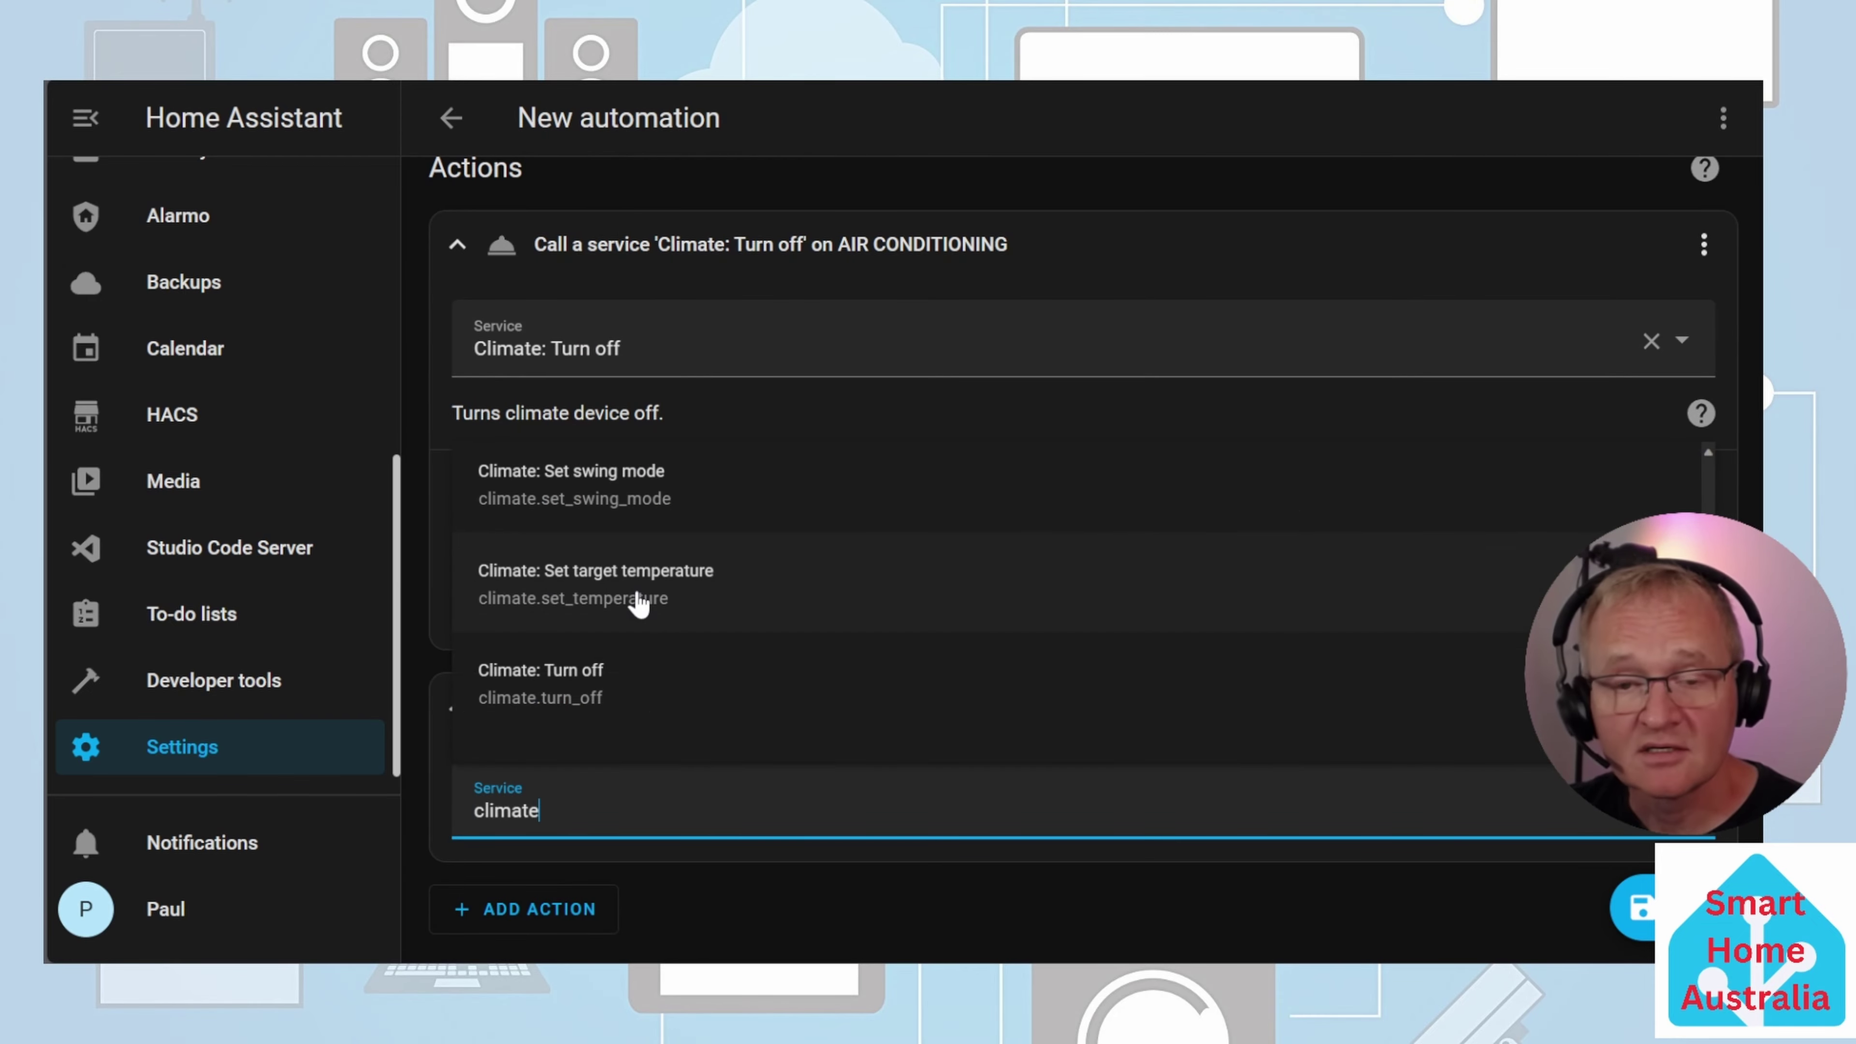
left_click(638, 603)
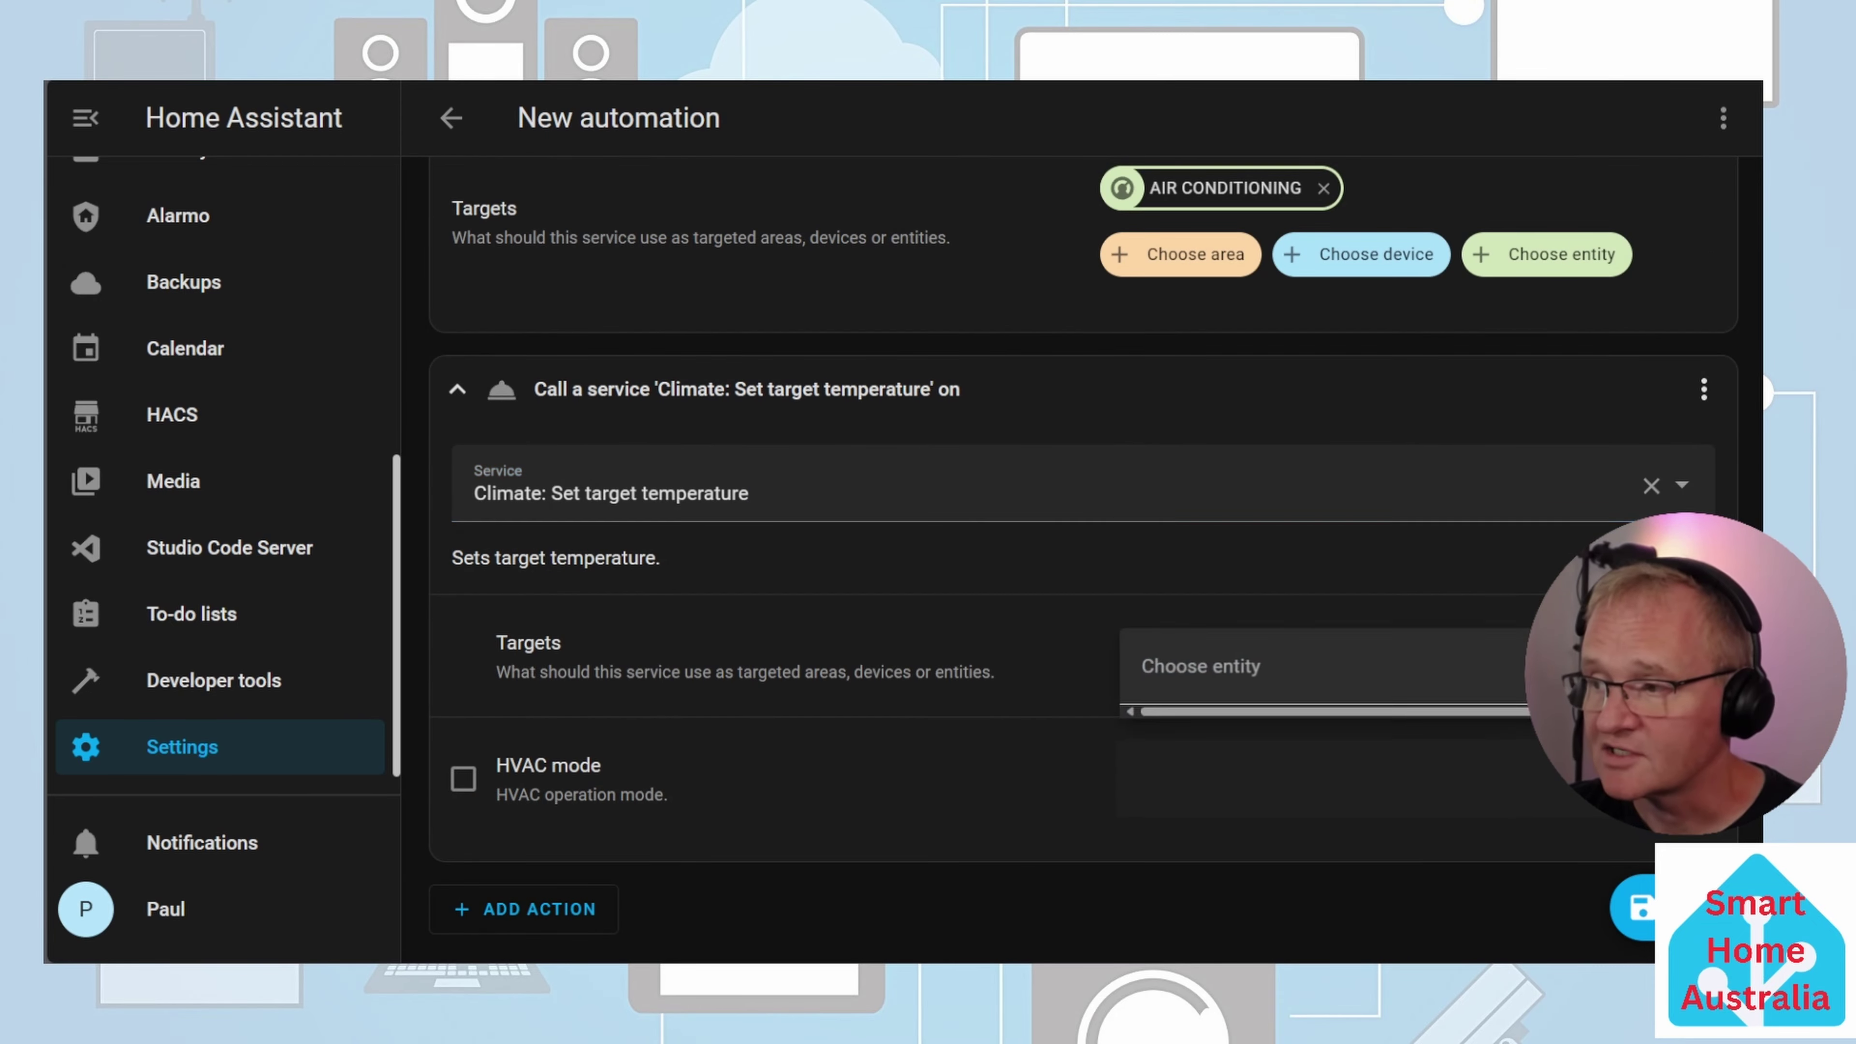
left_click(1275, 587)
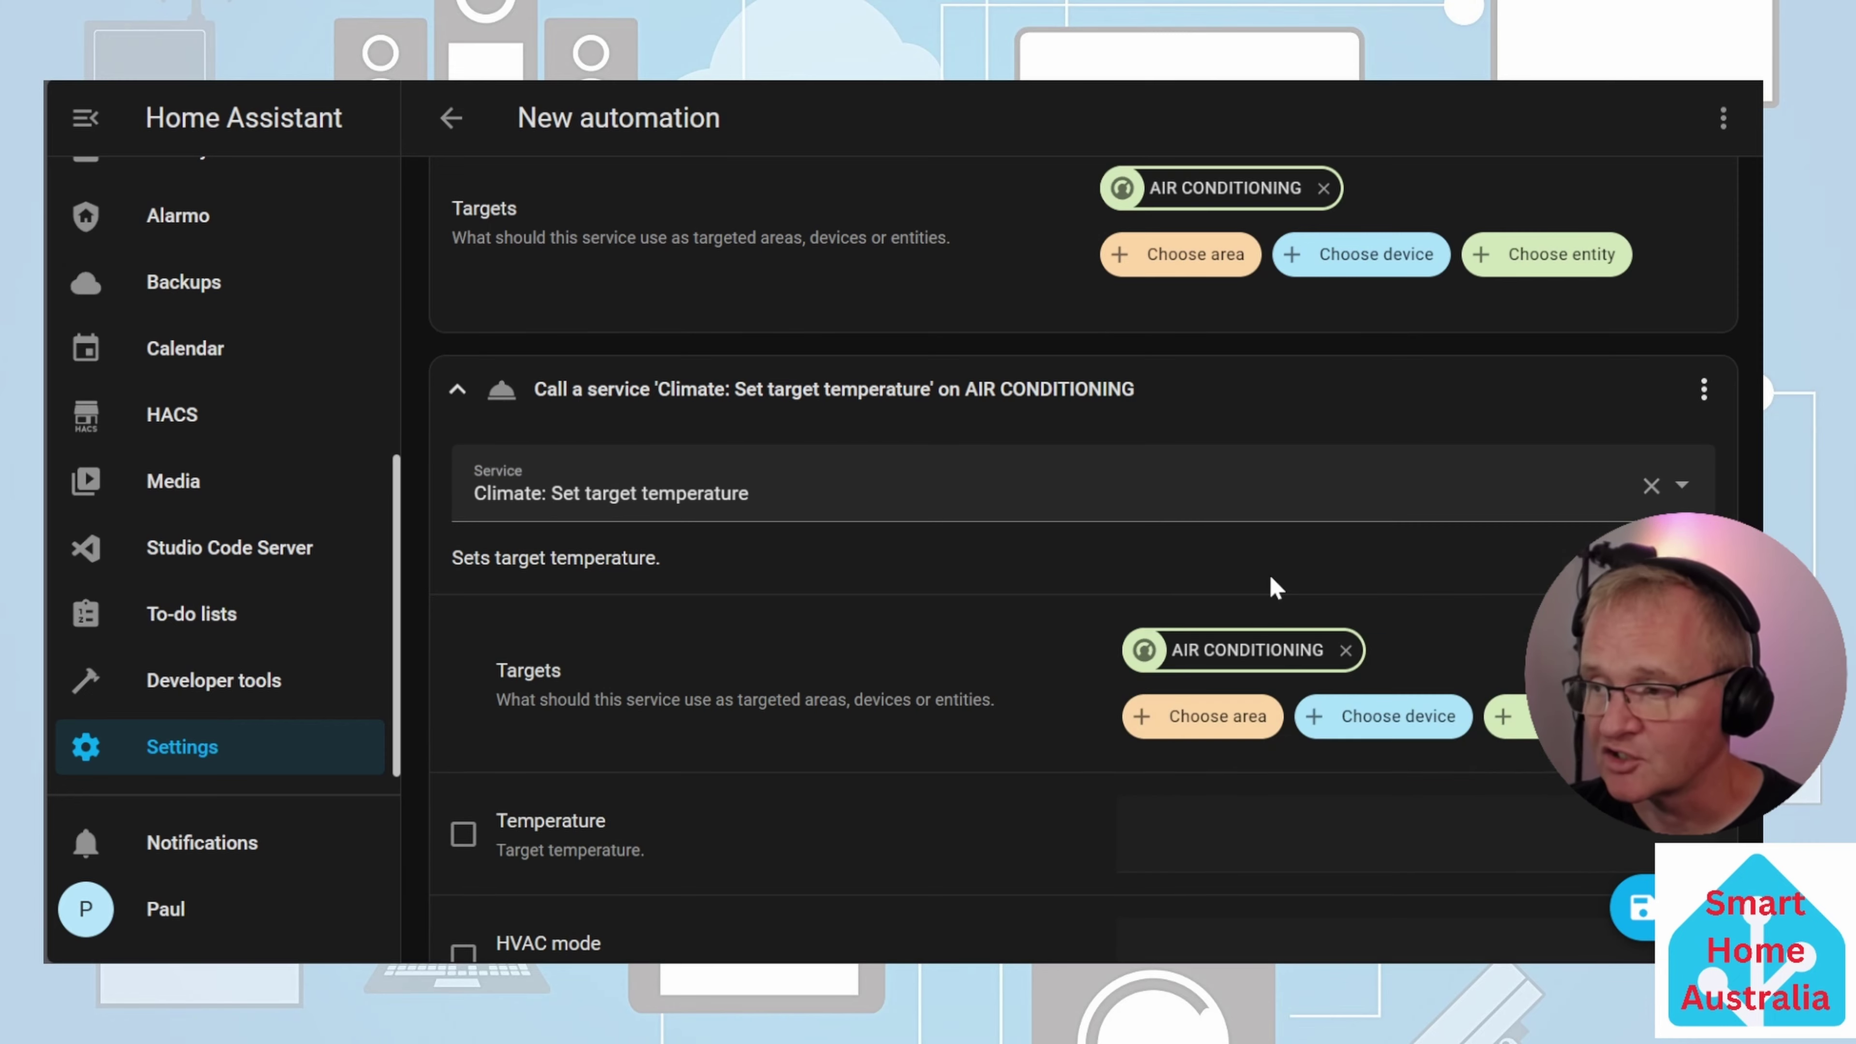
Add a wait-for-time-to-pass (delay) action with a duration of 1 hour
scroll(1279, 606, "down", 3)
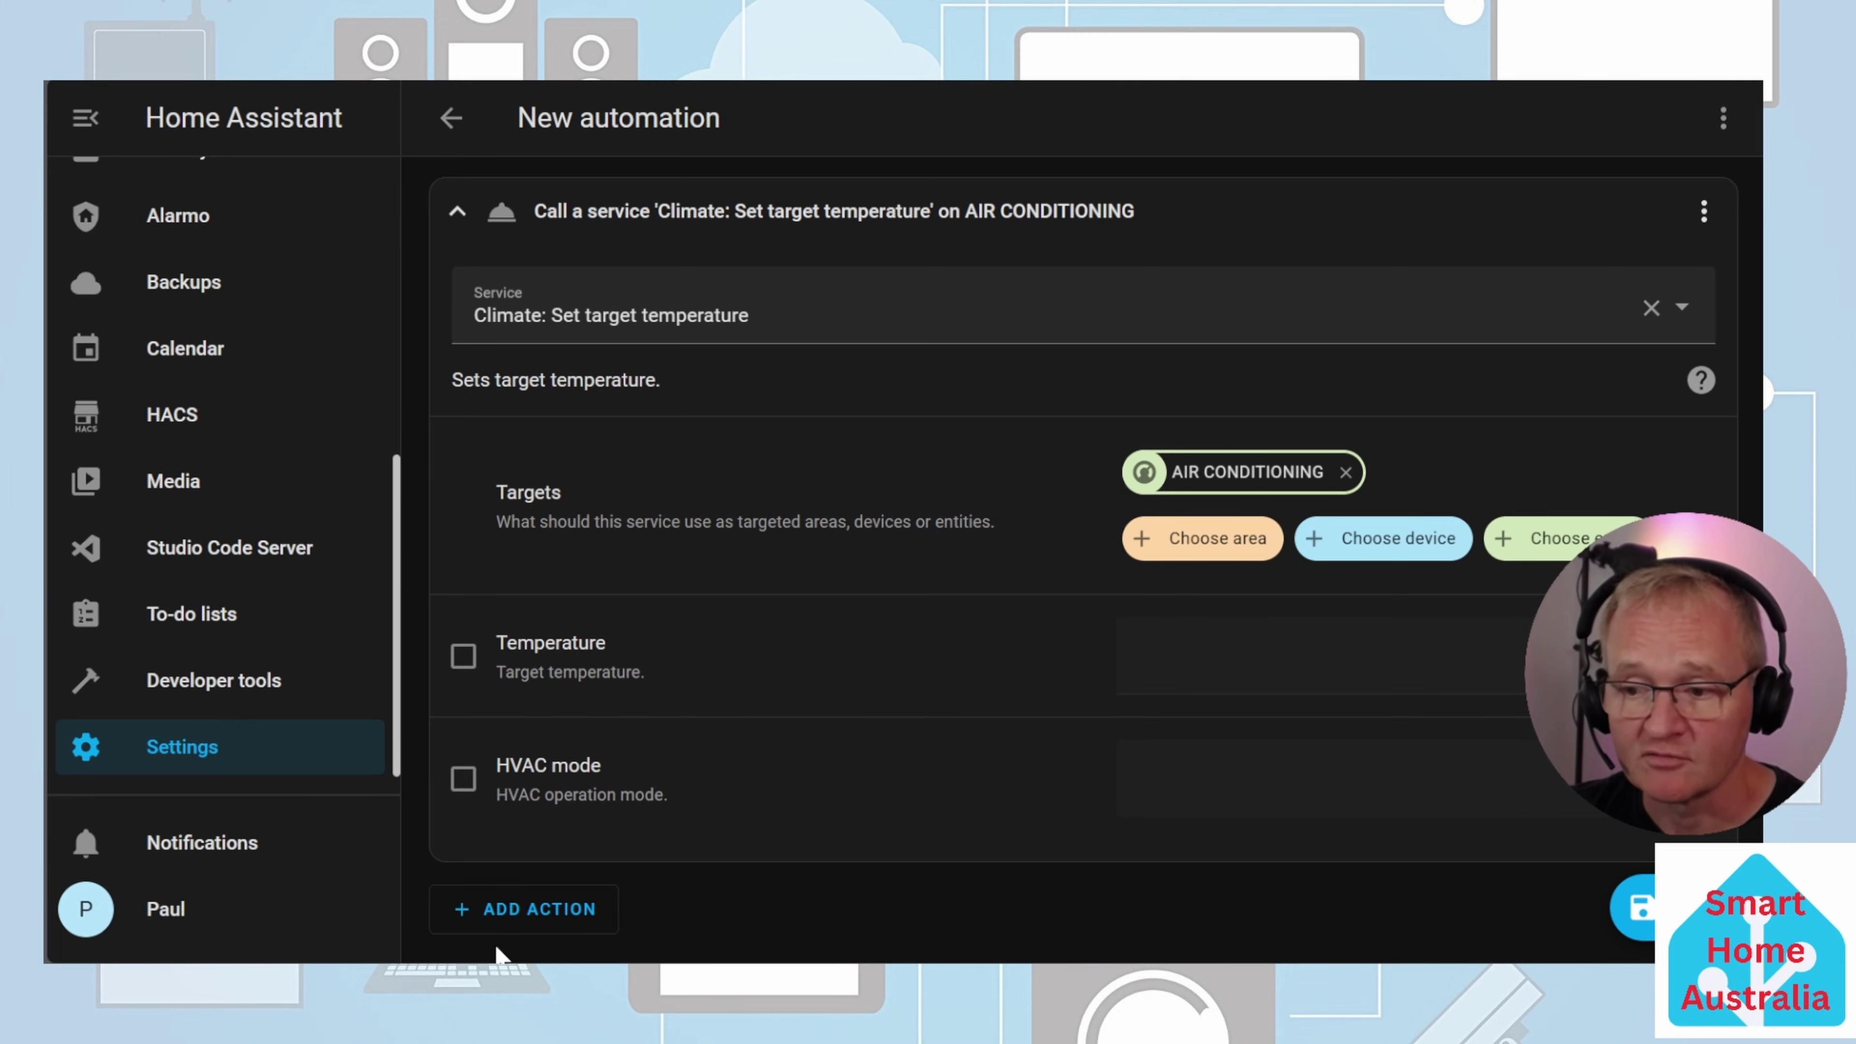
left_click(594, 911)
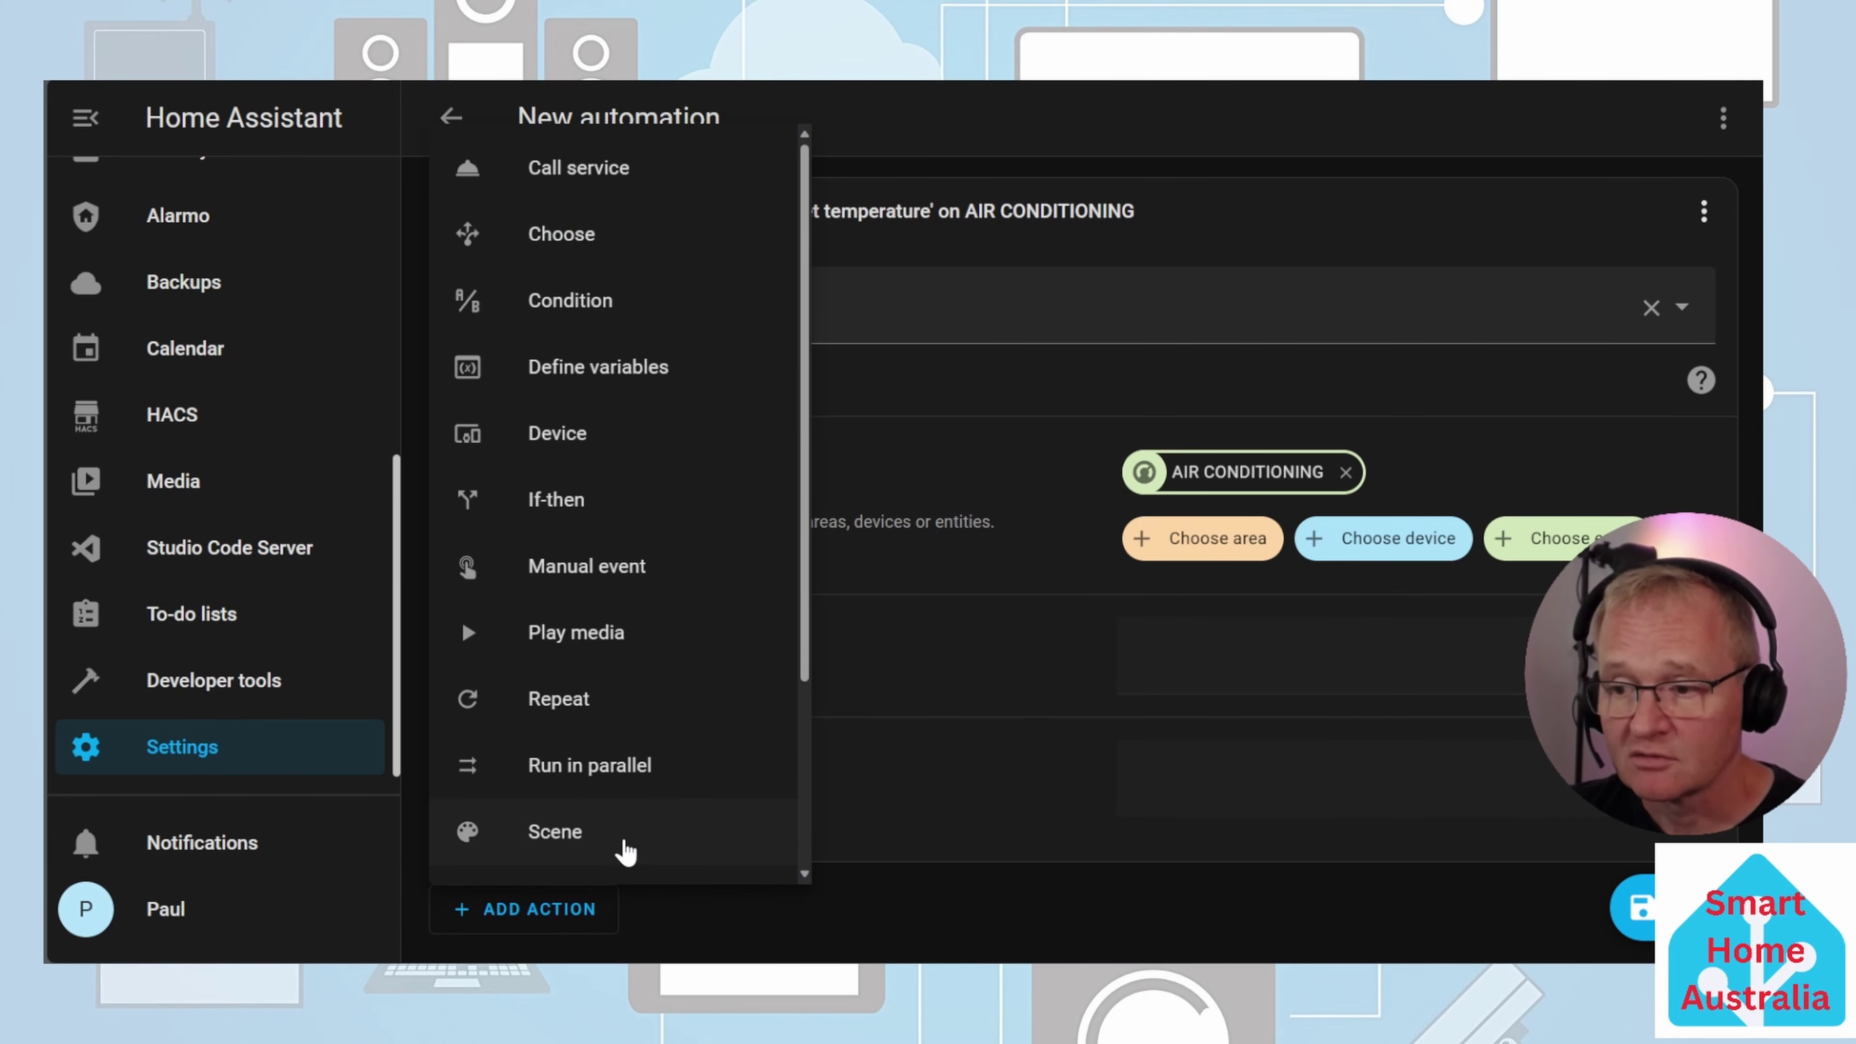
scroll(628, 848, "down", 3)
left_click(642, 844)
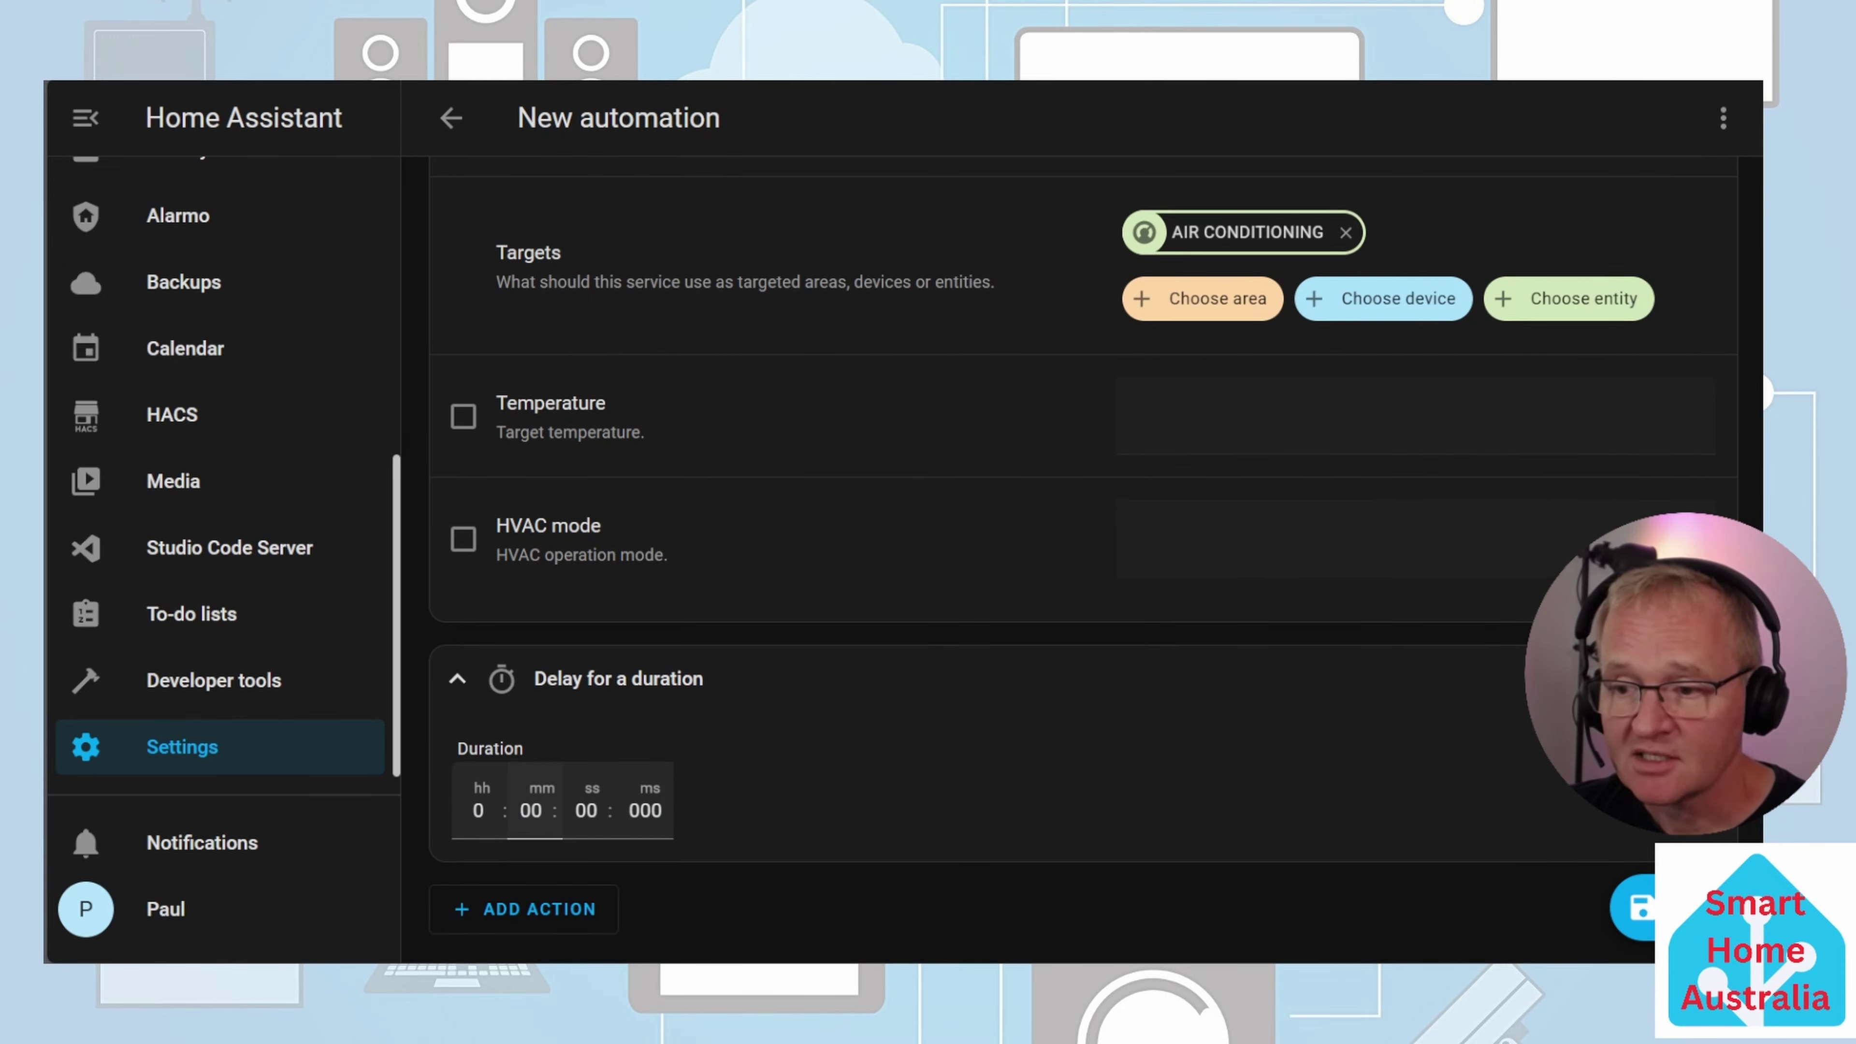
left_click(503, 813)
type("1")
Add a 'Climate: Turn off' service call on AIR CONDITIONING following the delay action
left_click(527, 906)
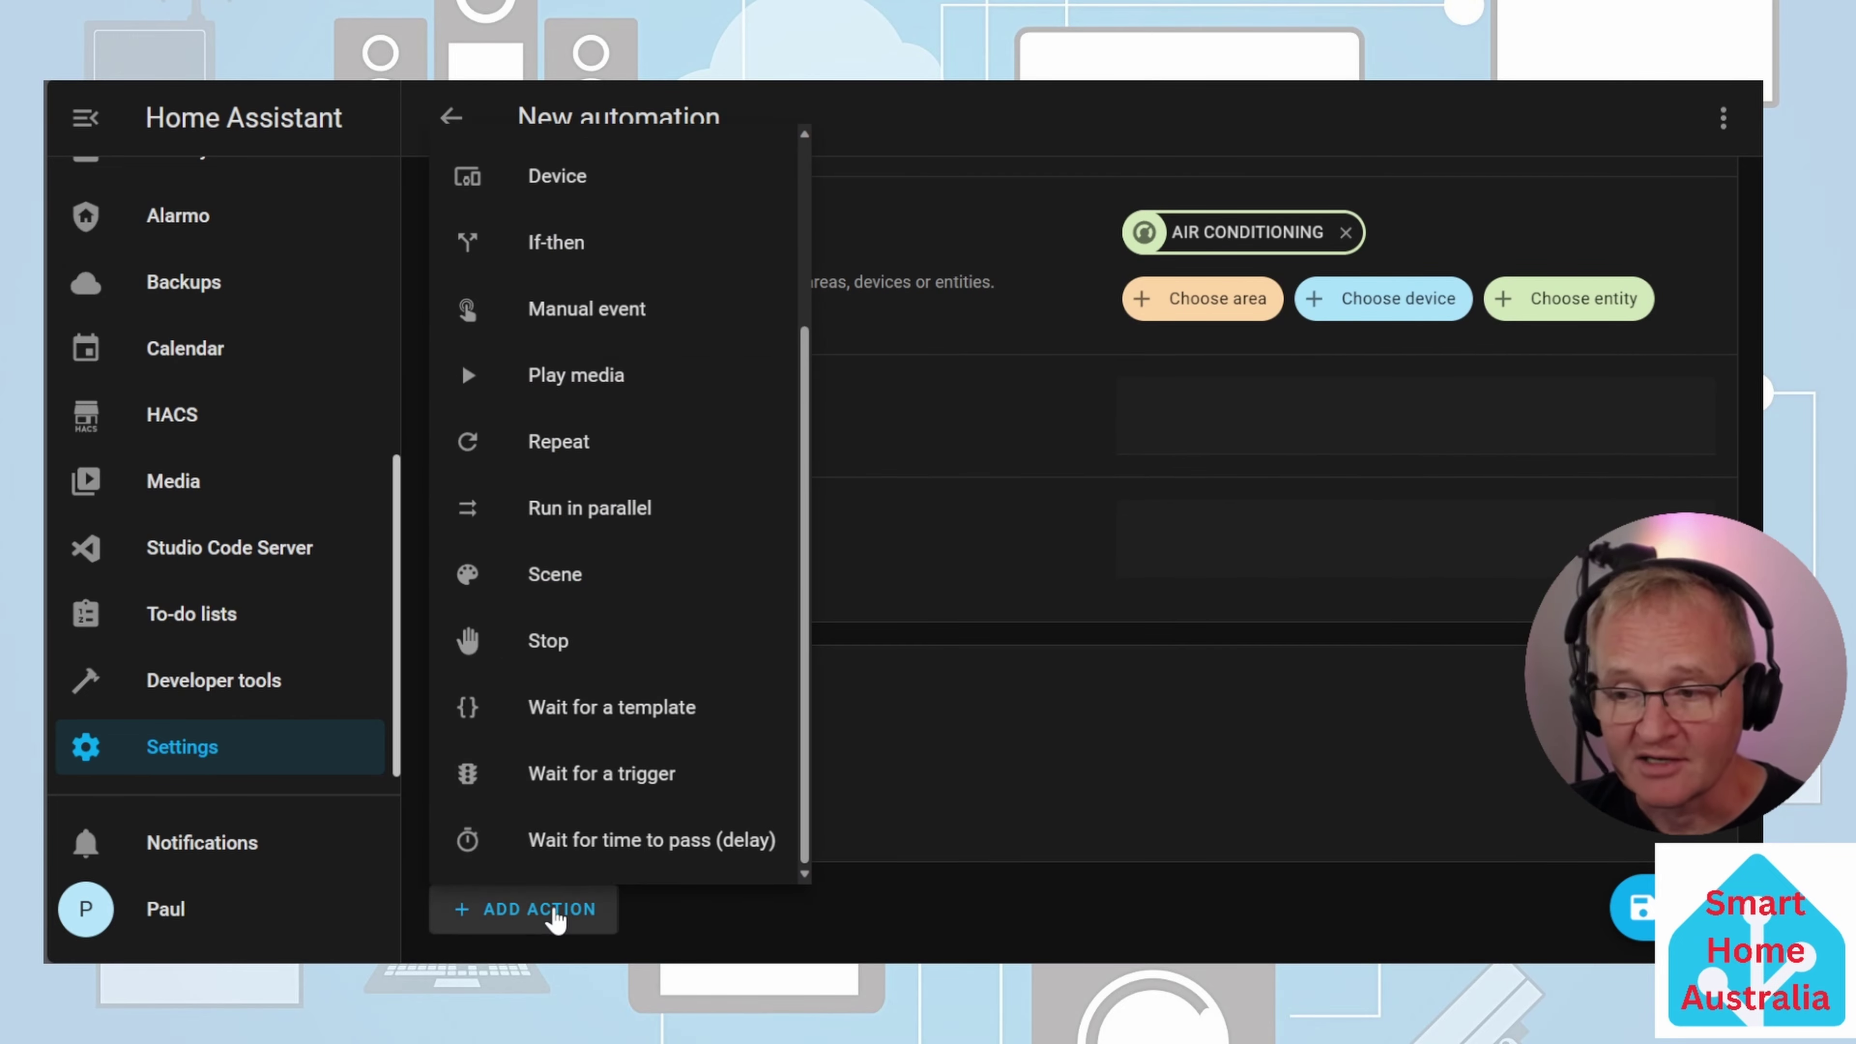
scroll(621, 593, "up", 5)
left_click(580, 184)
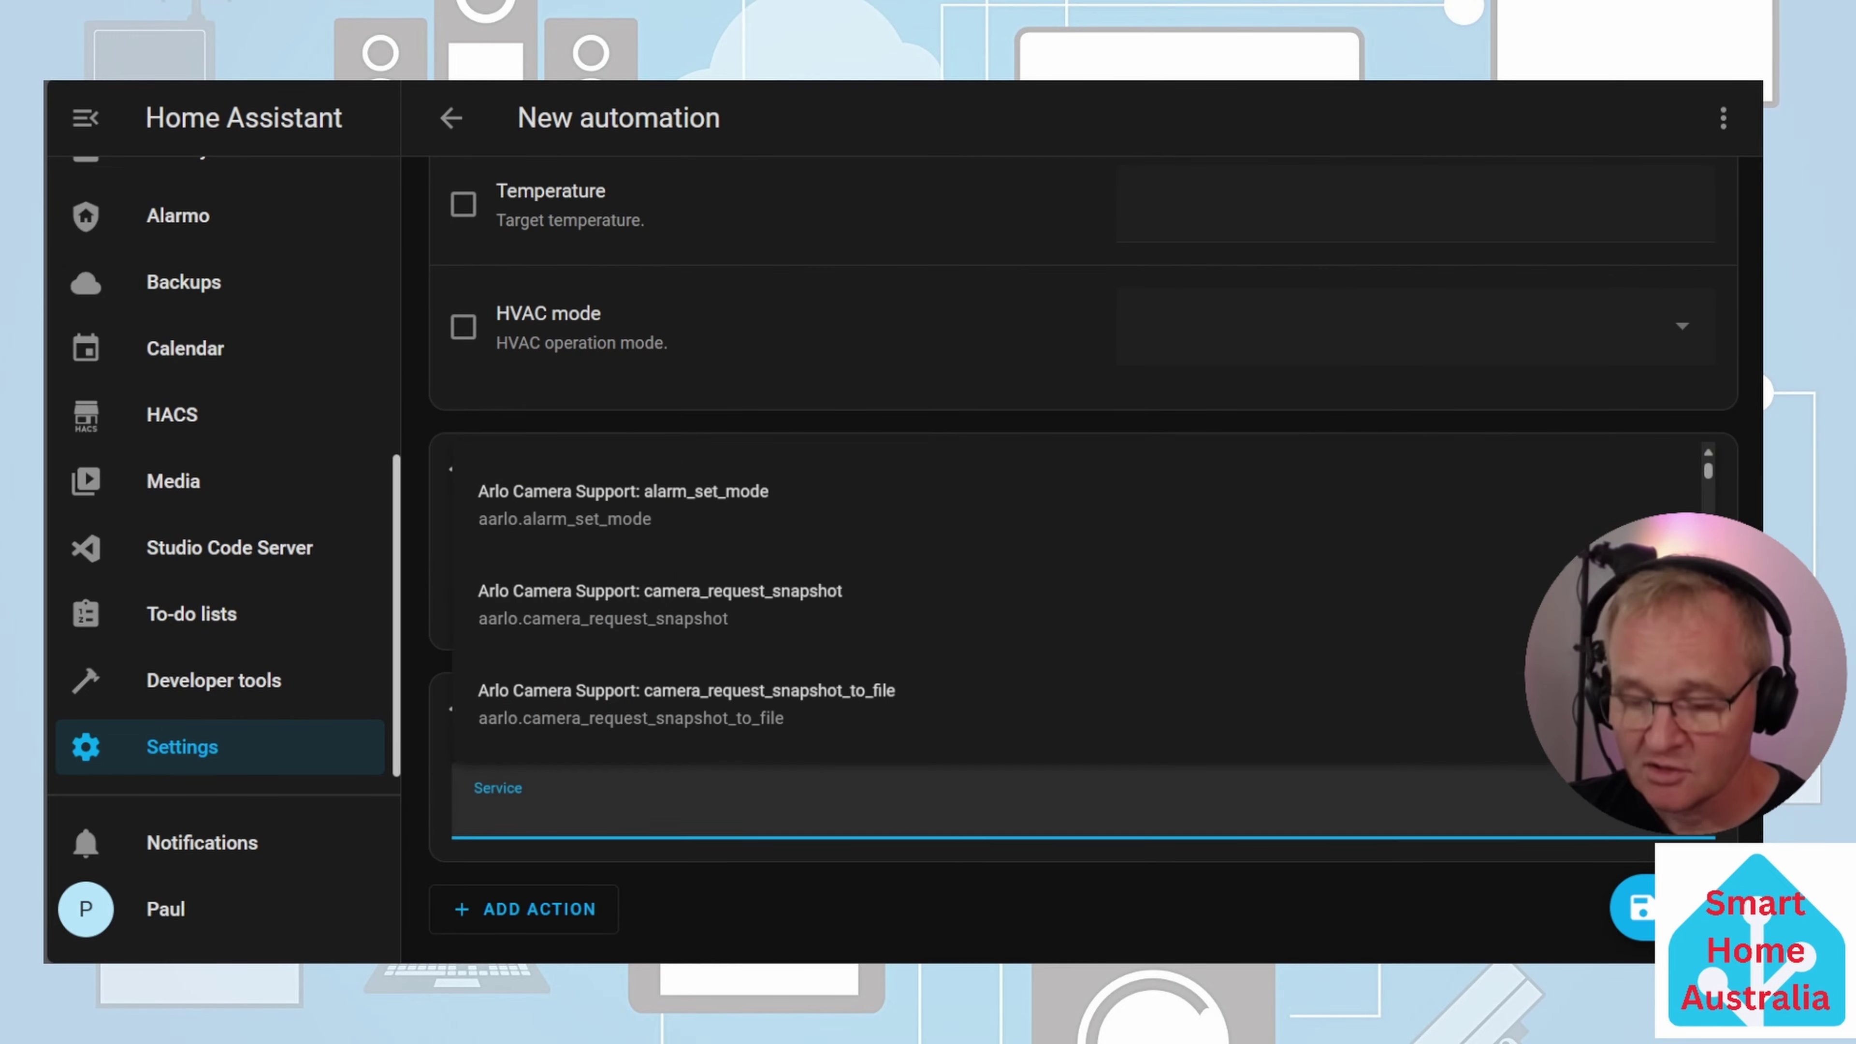
type("climate: t")
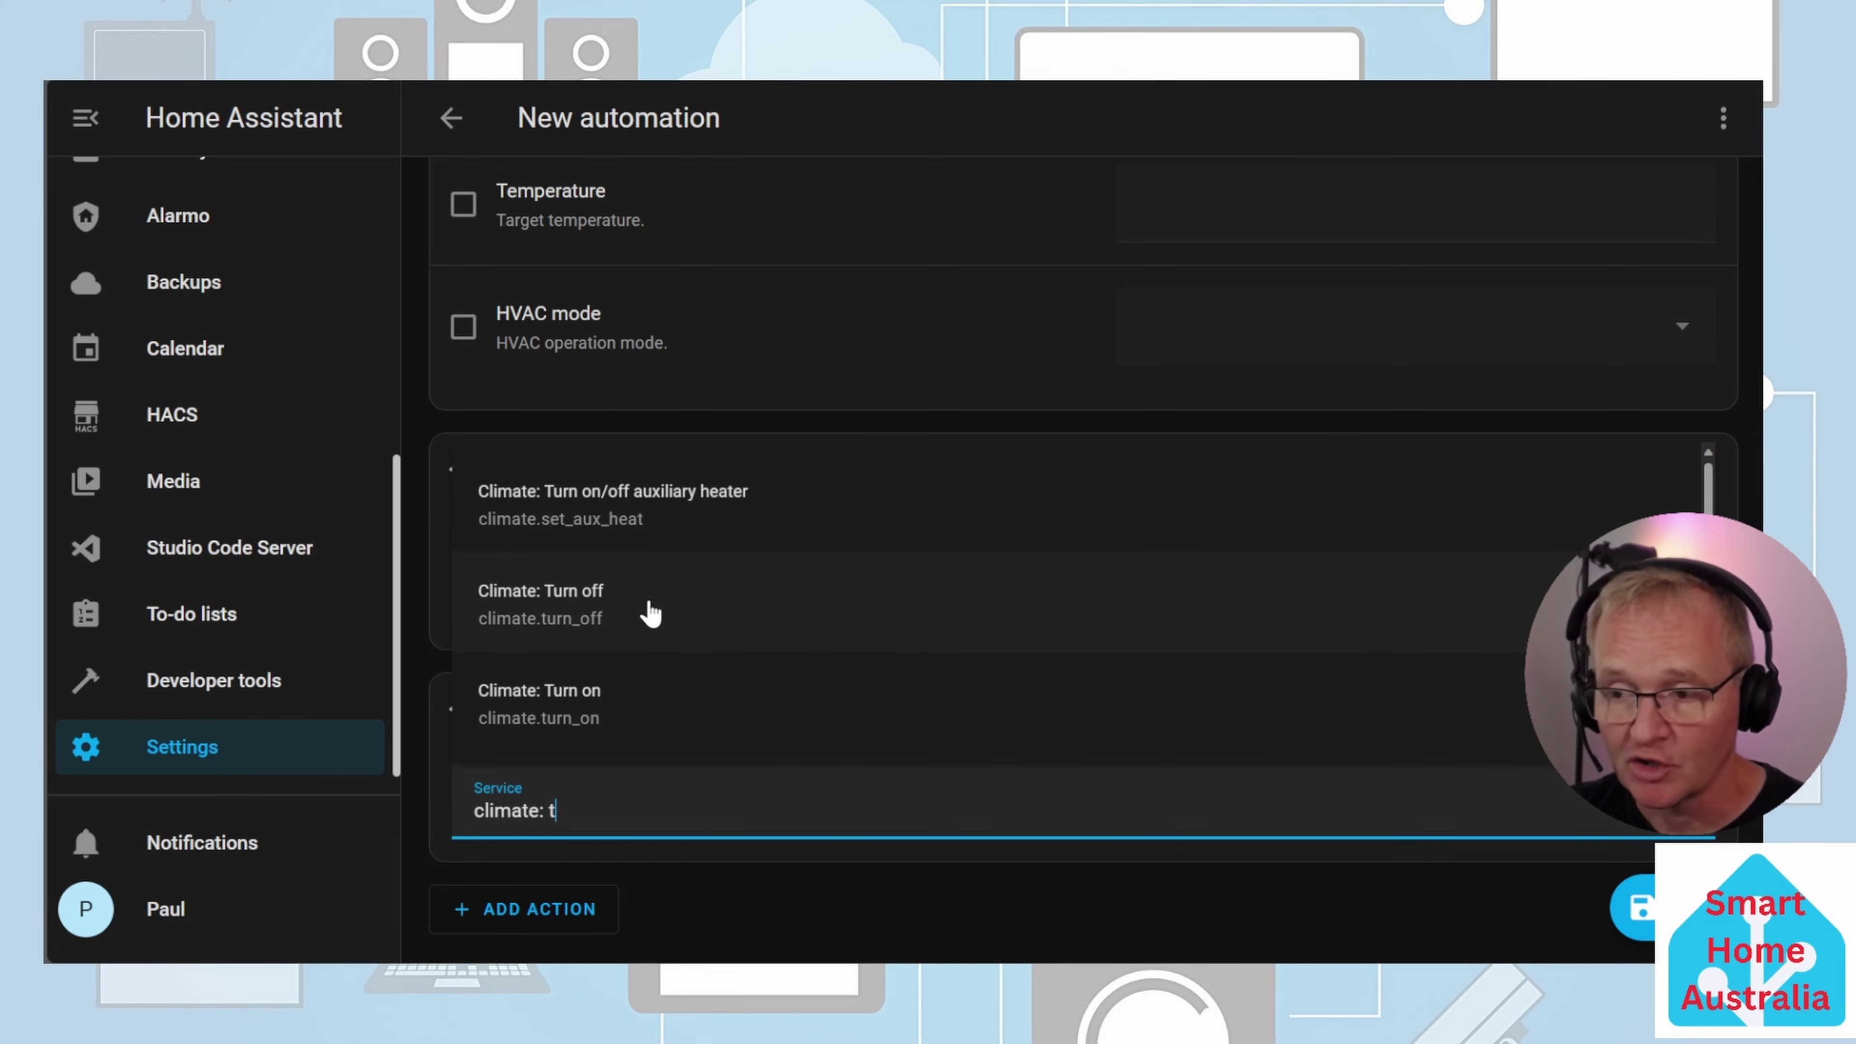
left_click(648, 613)
left_click(1490, 786)
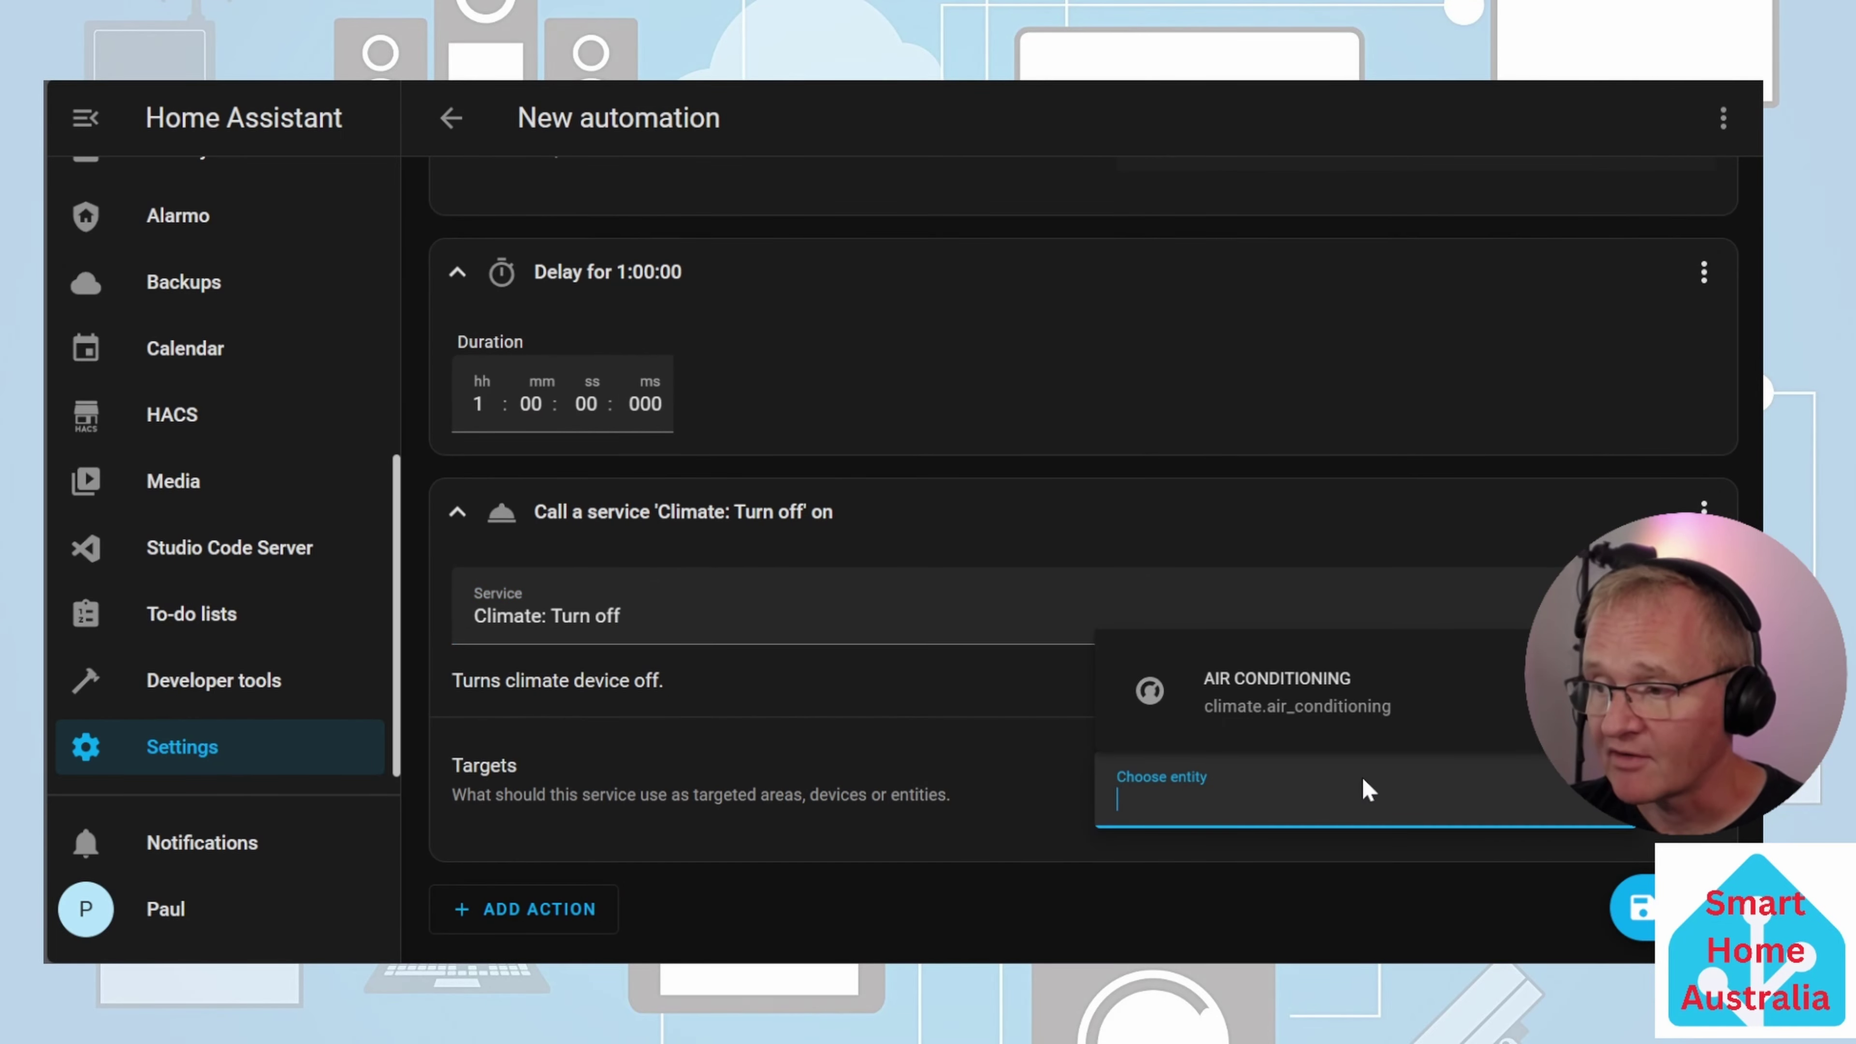
left_click(1264, 712)
Save the automation under the name TUTORIAL - DATE TIME HELPER
left_click(1636, 907)
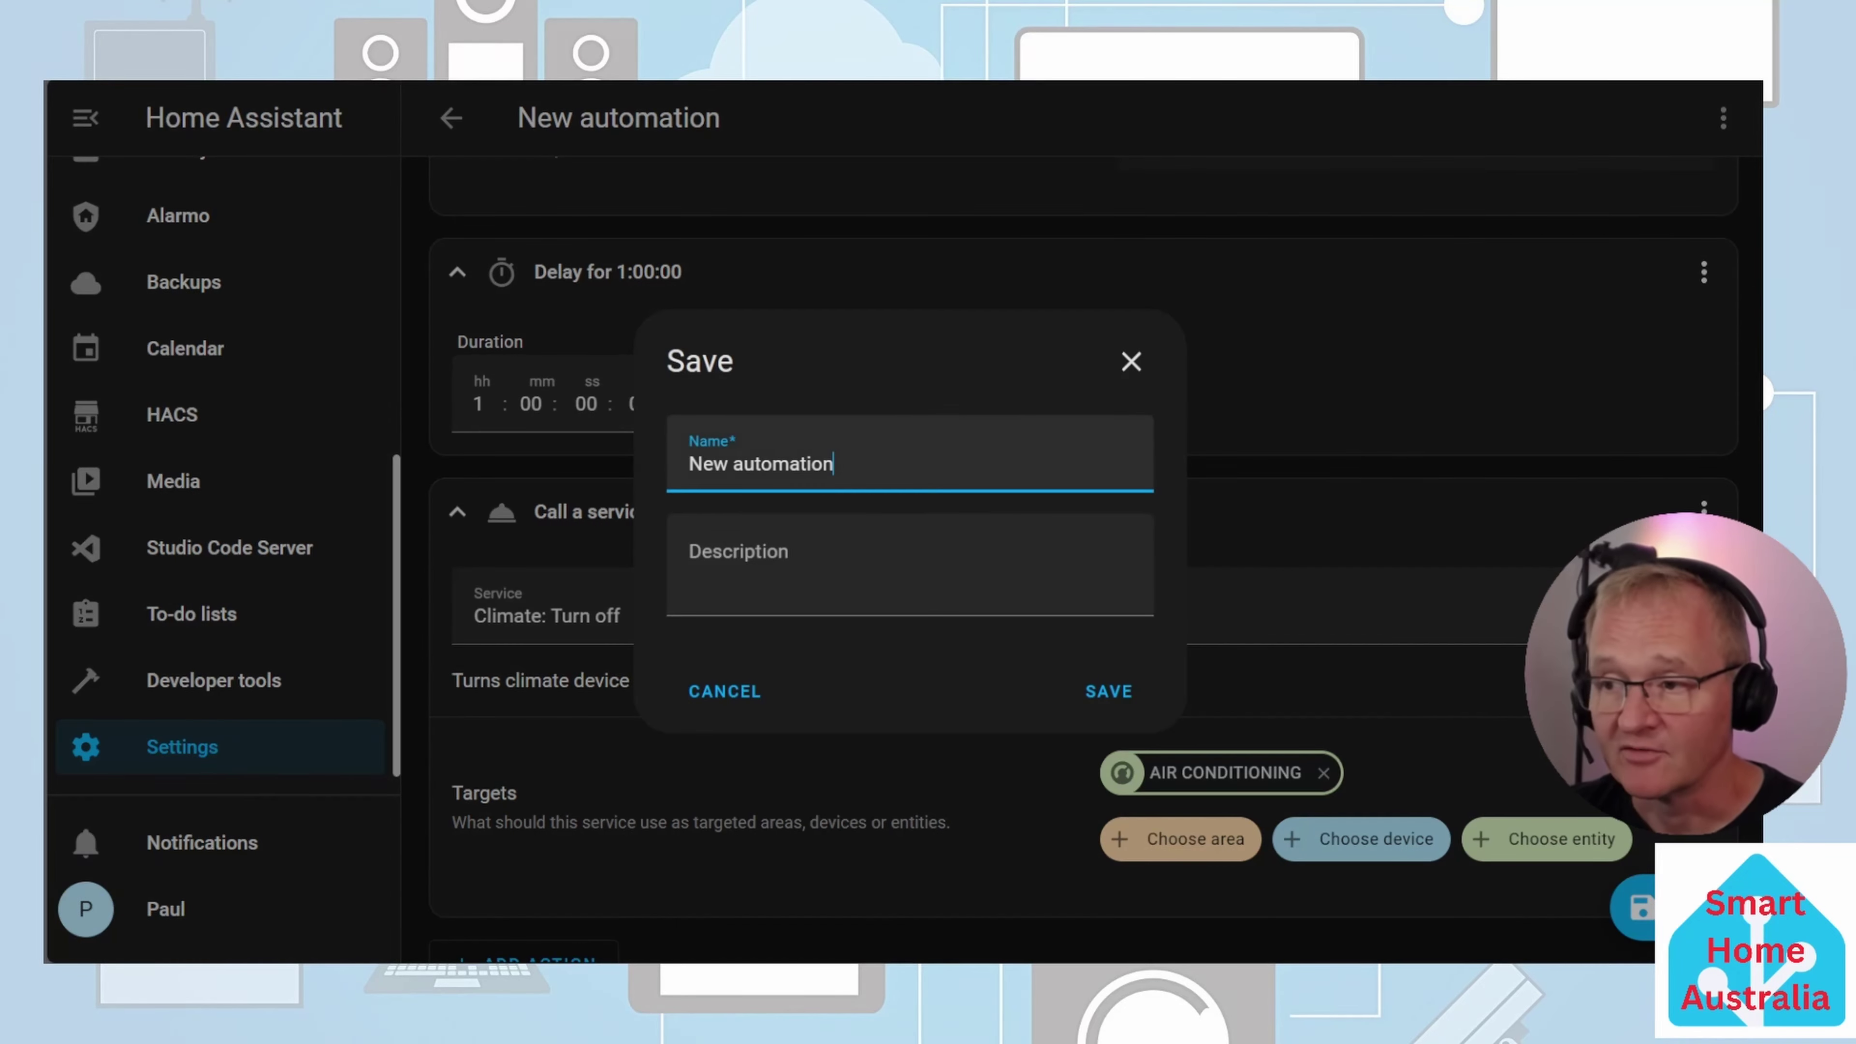
key("ctrl+a")
type("TUTORIAL - DATE TIME HELPER")
left_click(1108, 693)
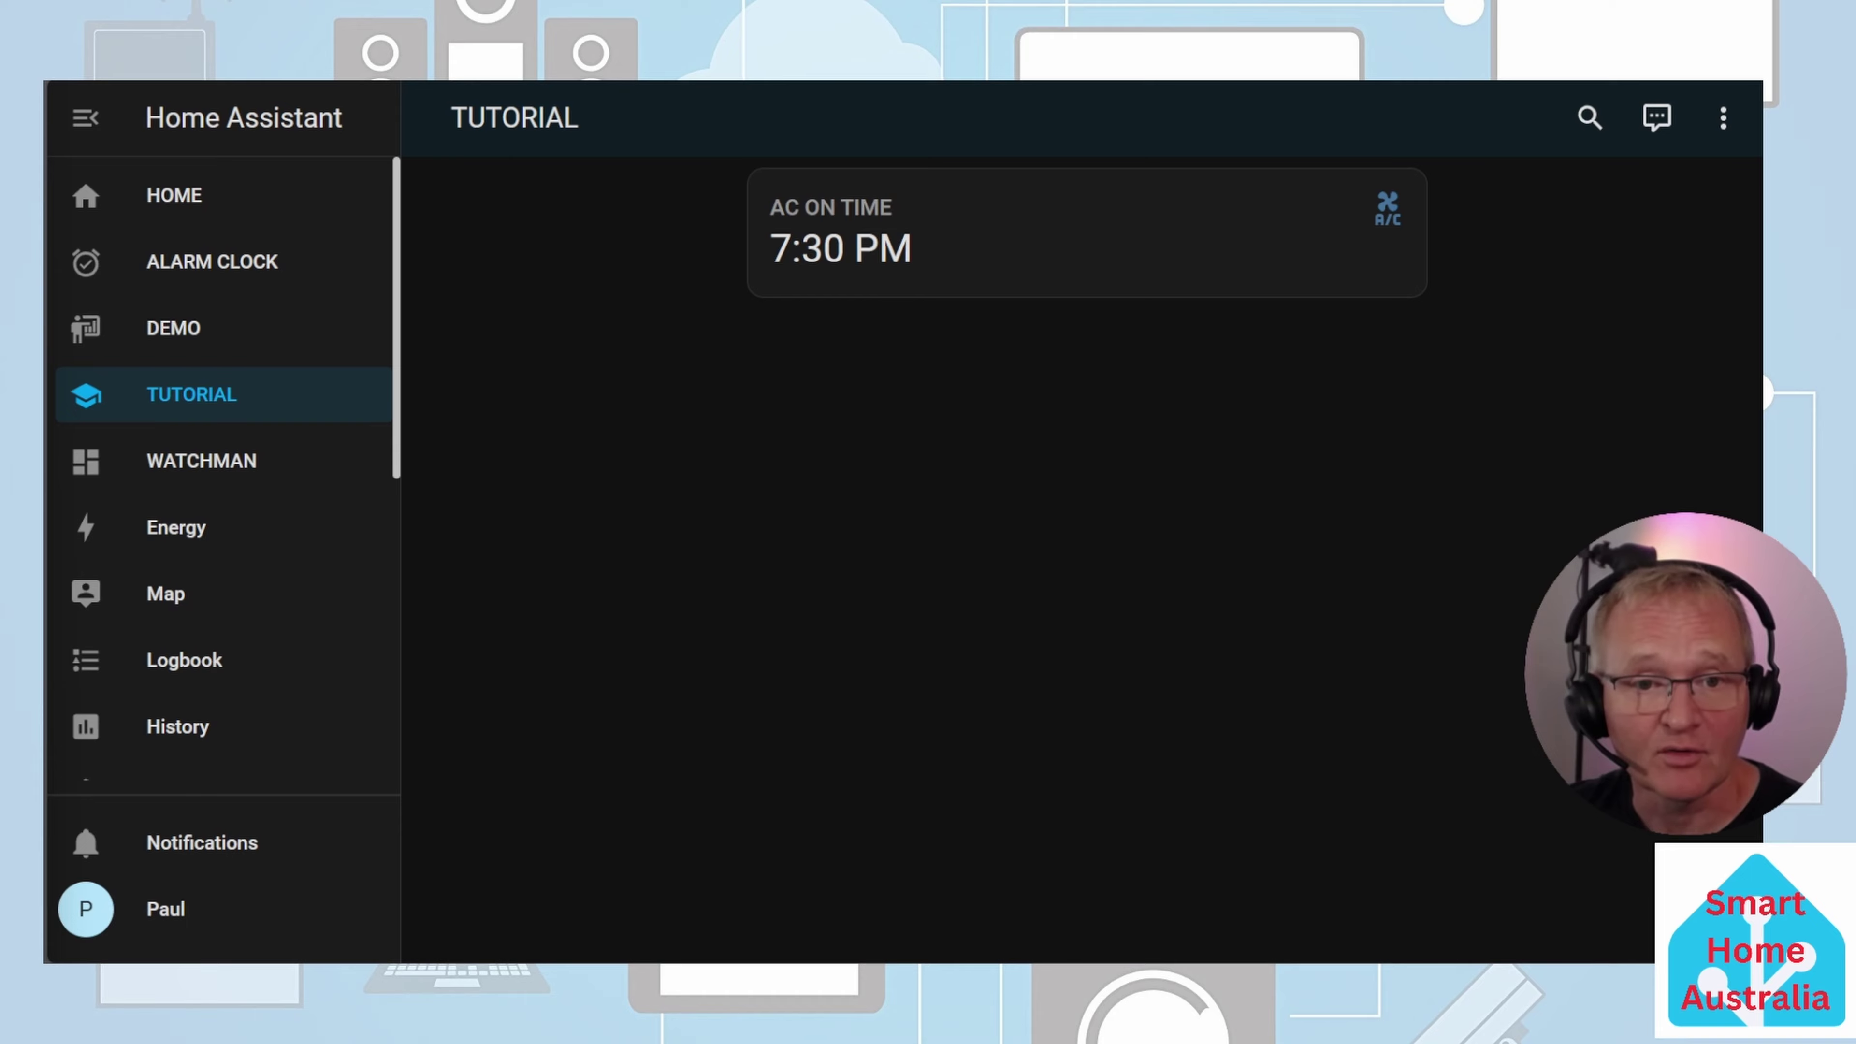
Start creating a new helper of type Text in the Home Assistant helper settings
scroll(240, 708, "down", 8)
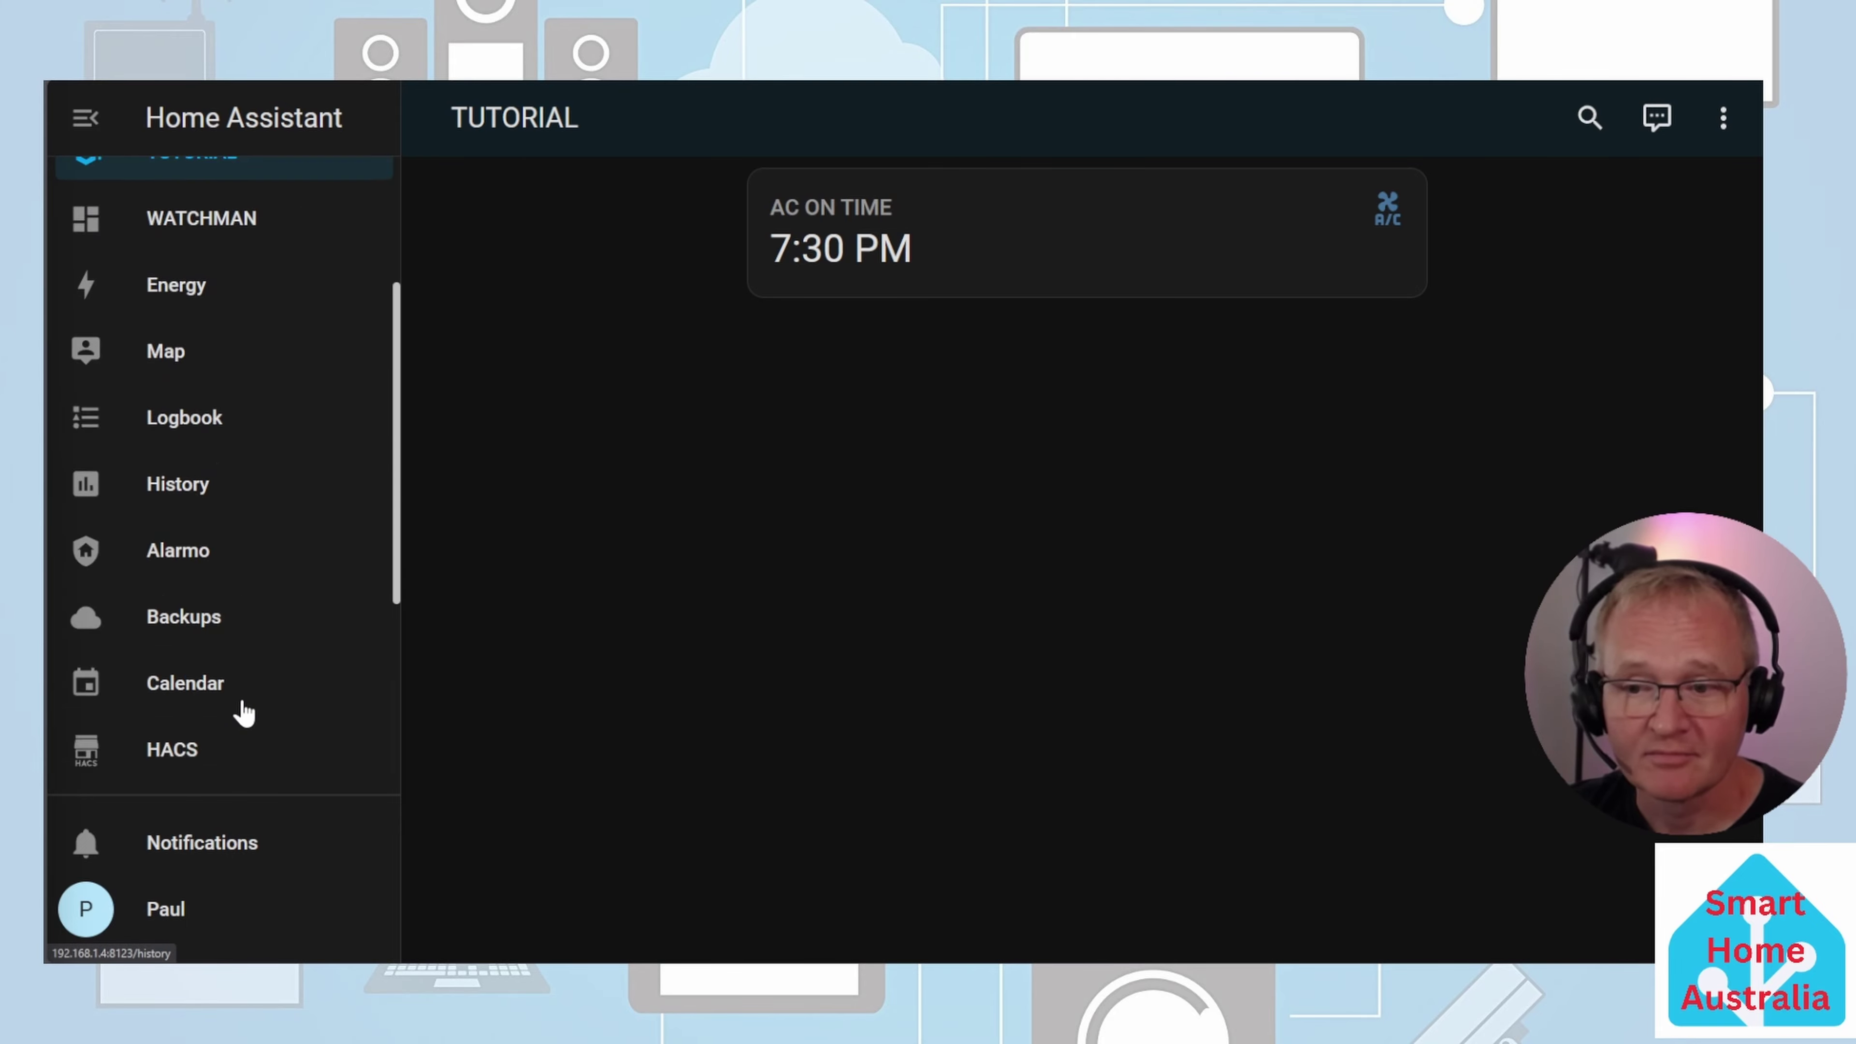
left_click(220, 739)
left_click(904, 314)
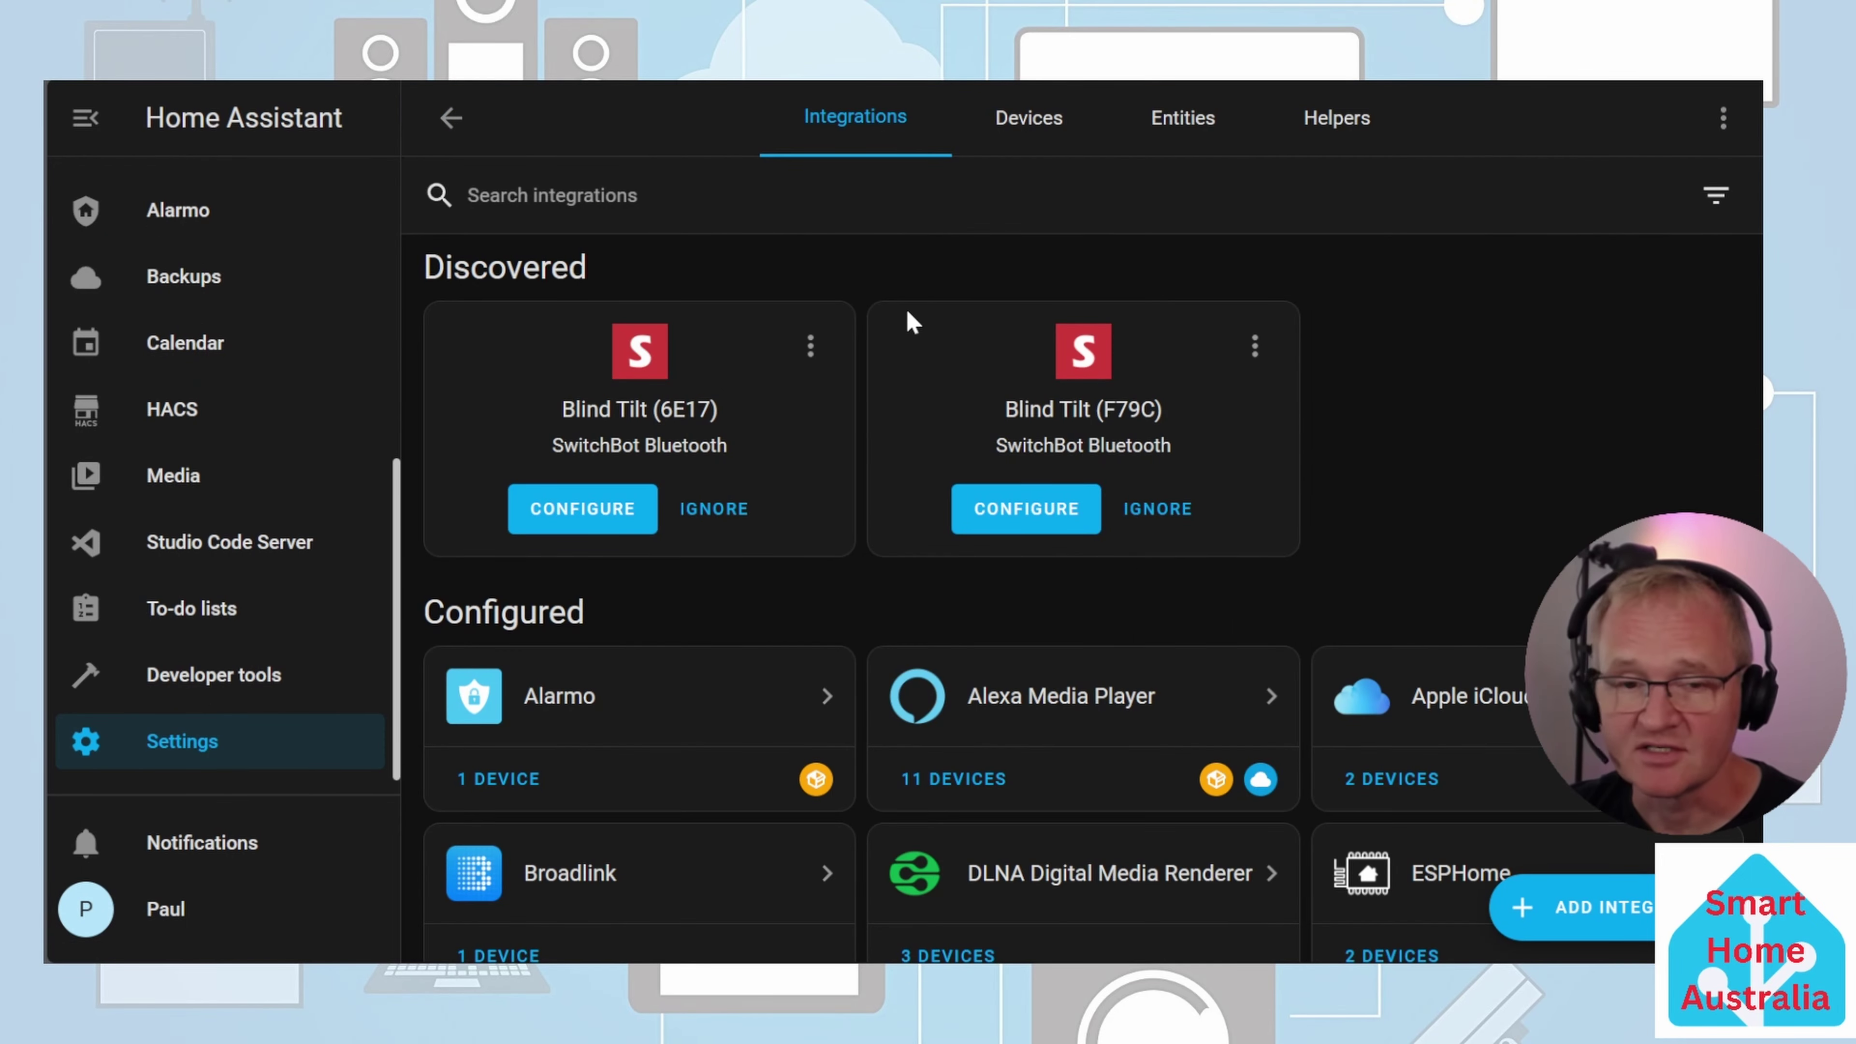
left_click(1316, 132)
left_click(1593, 907)
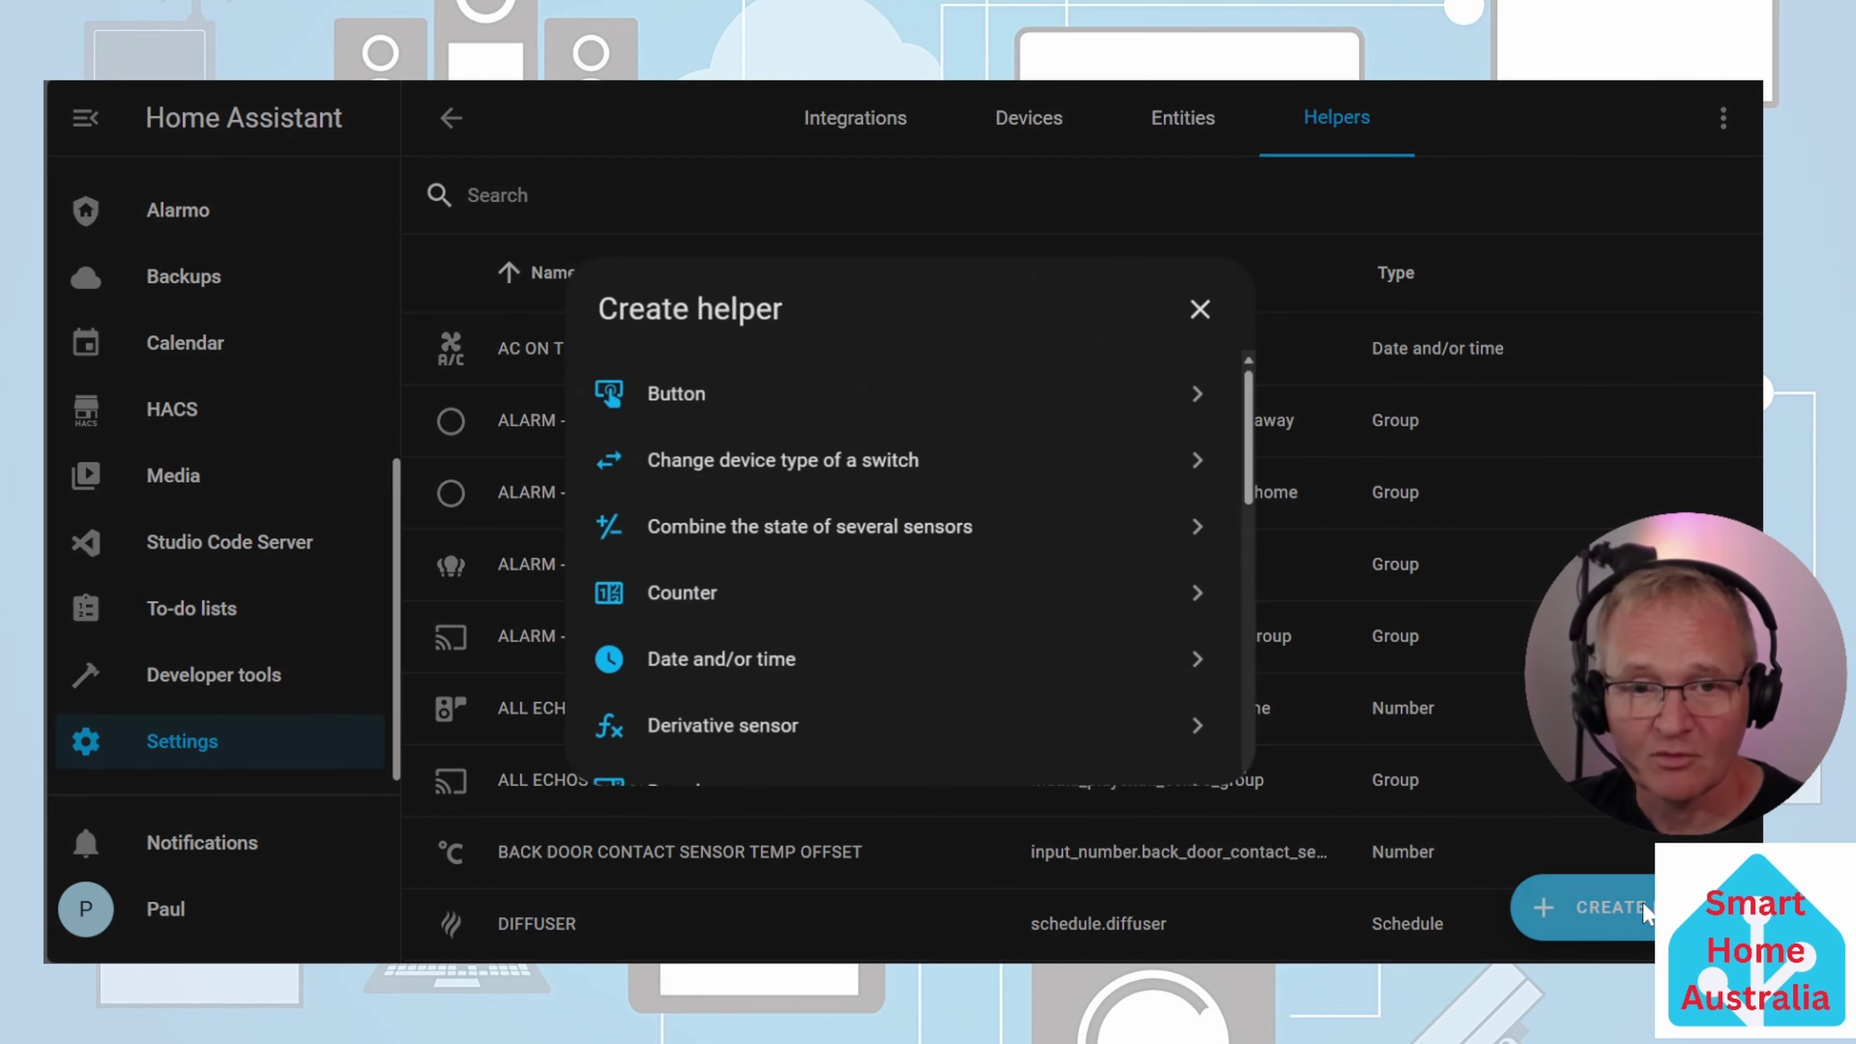
scroll(804, 600, "down", 4)
scroll(804, 599, "down", 5)
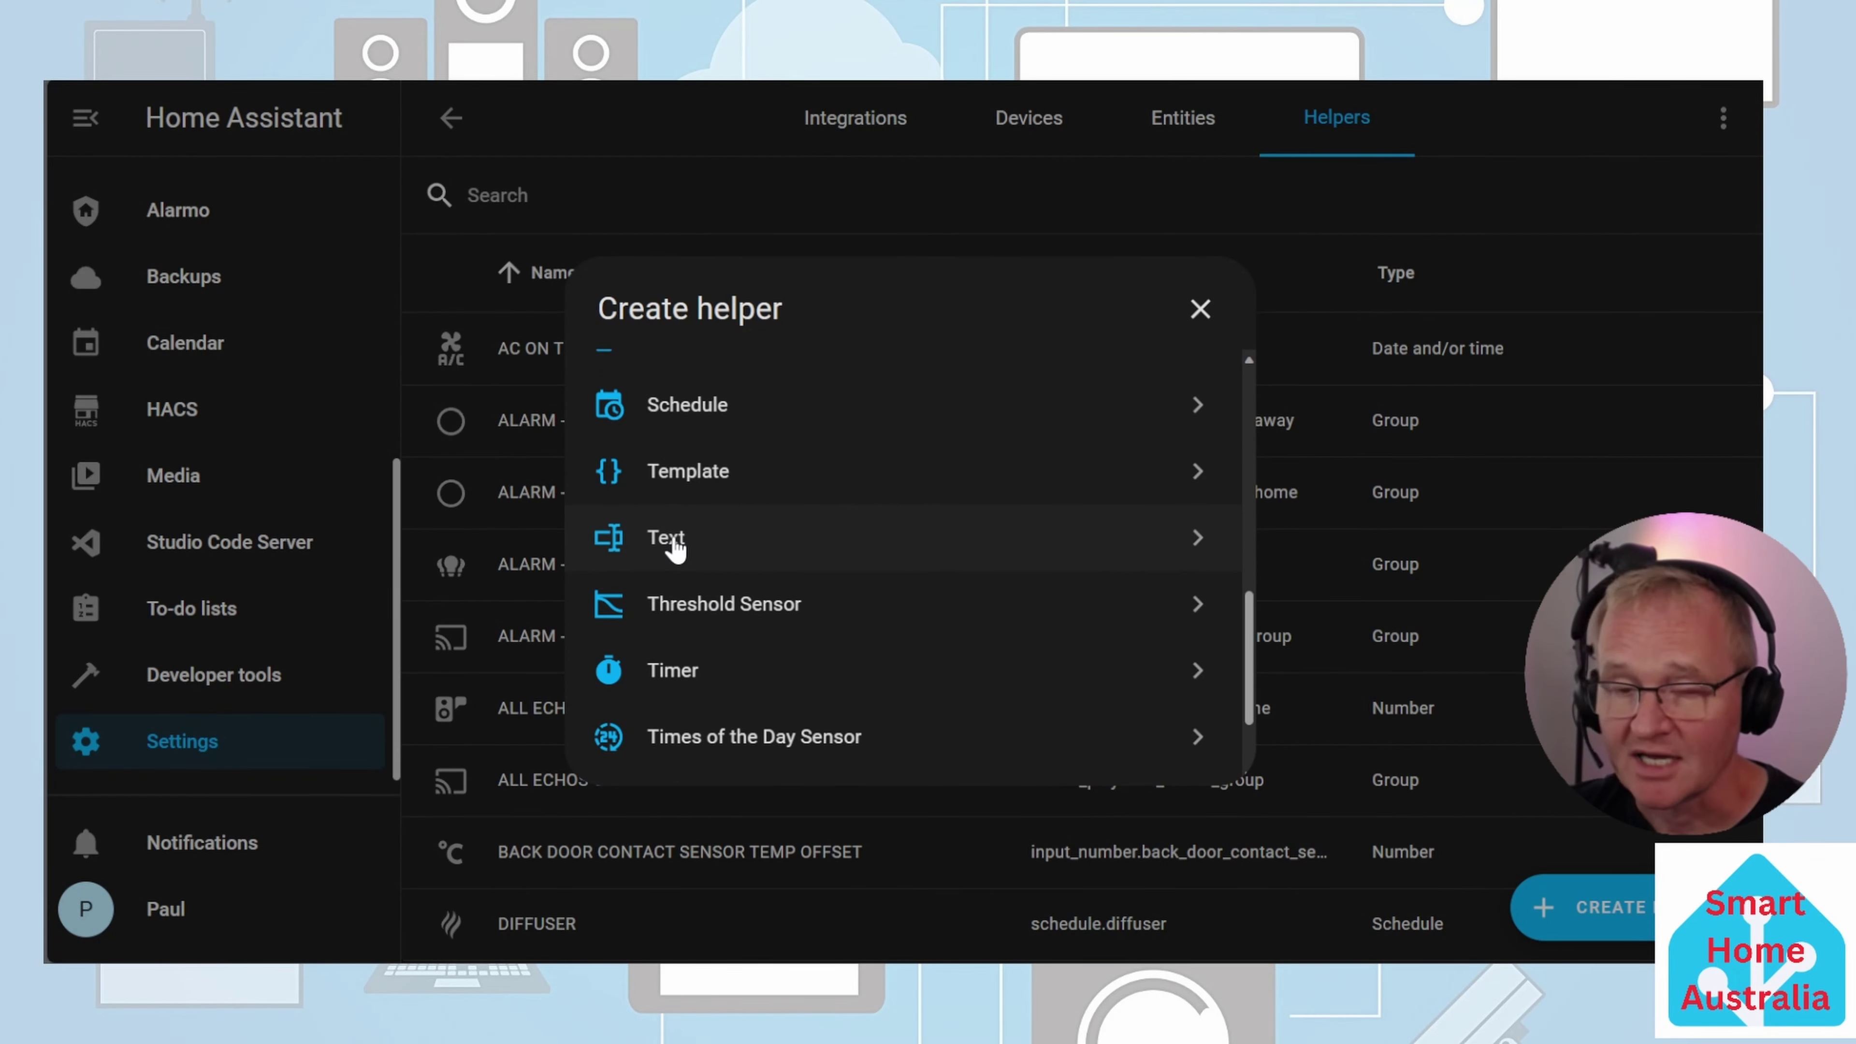
left_click(673, 543)
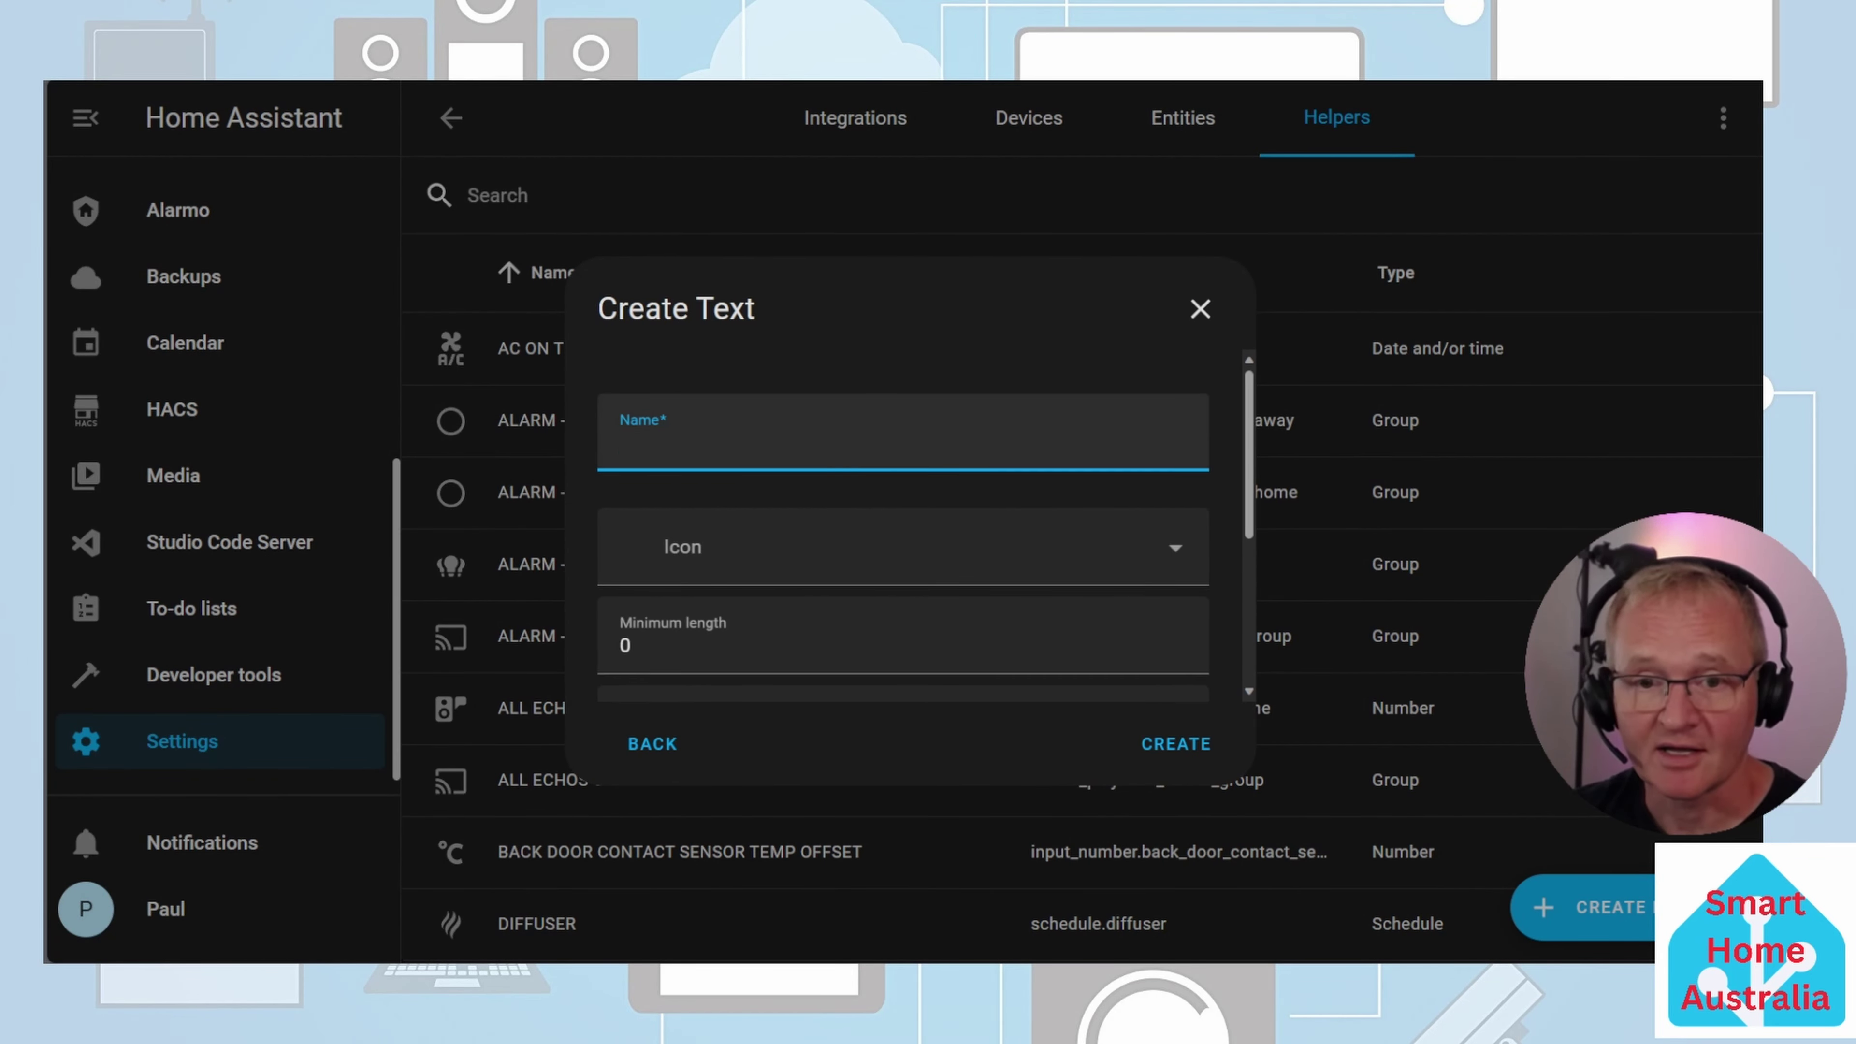
Name the text helper RESTART PASSWORD, give it the mdi:lock icon, and set minimum length 5 and maximum length 10
type("RESTART PASSWORD")
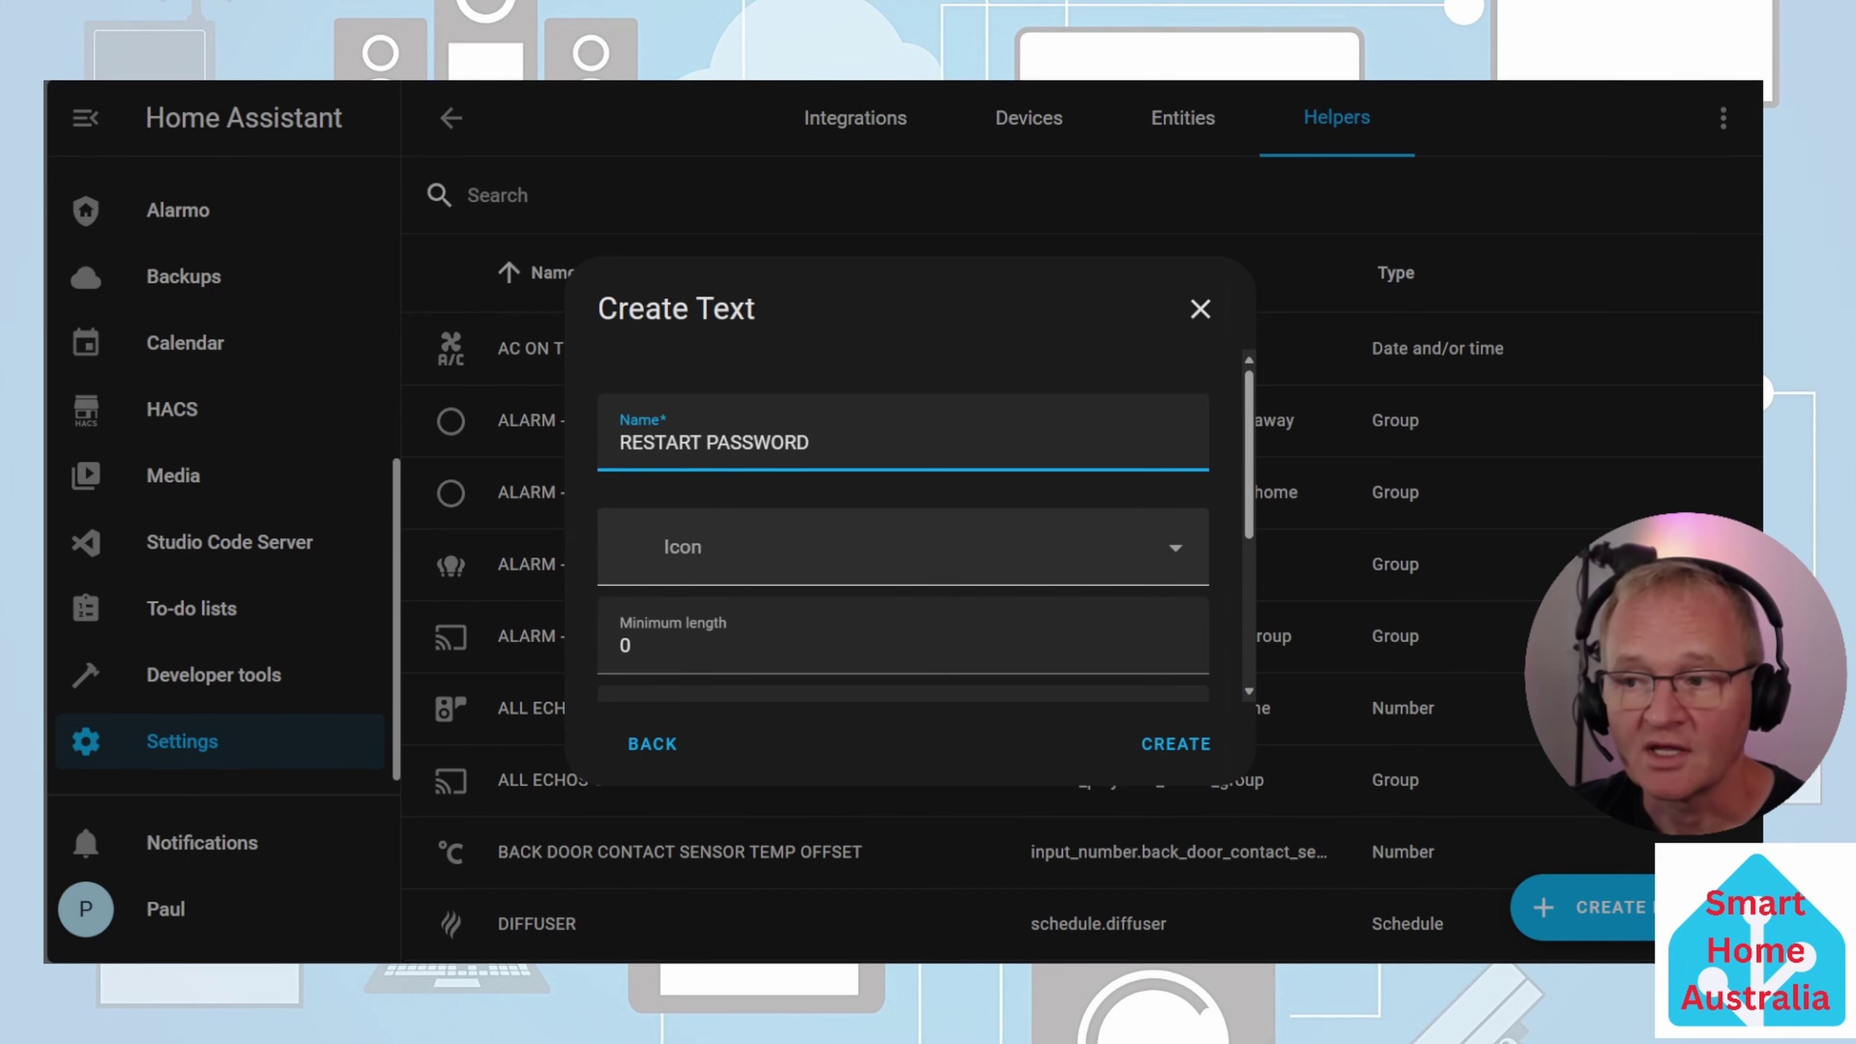
left_click(877, 548)
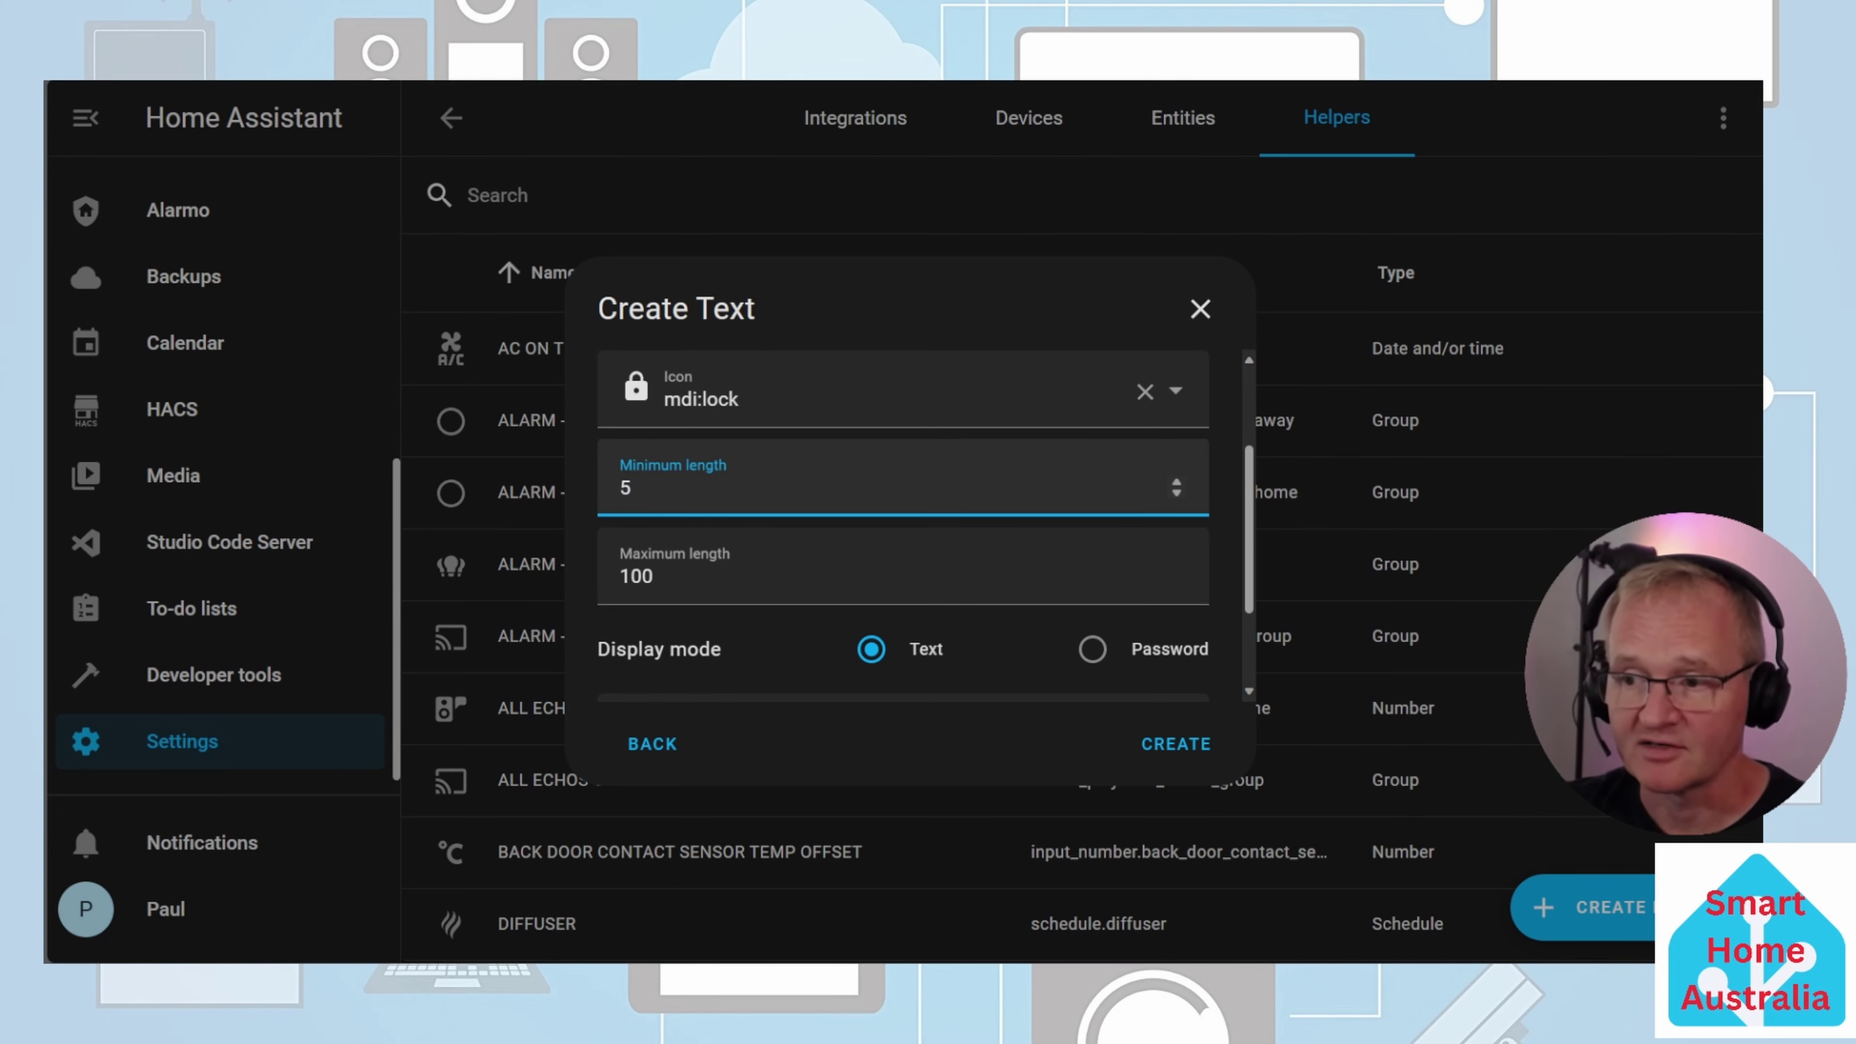
left_click(899, 567)
key("BackSpace")
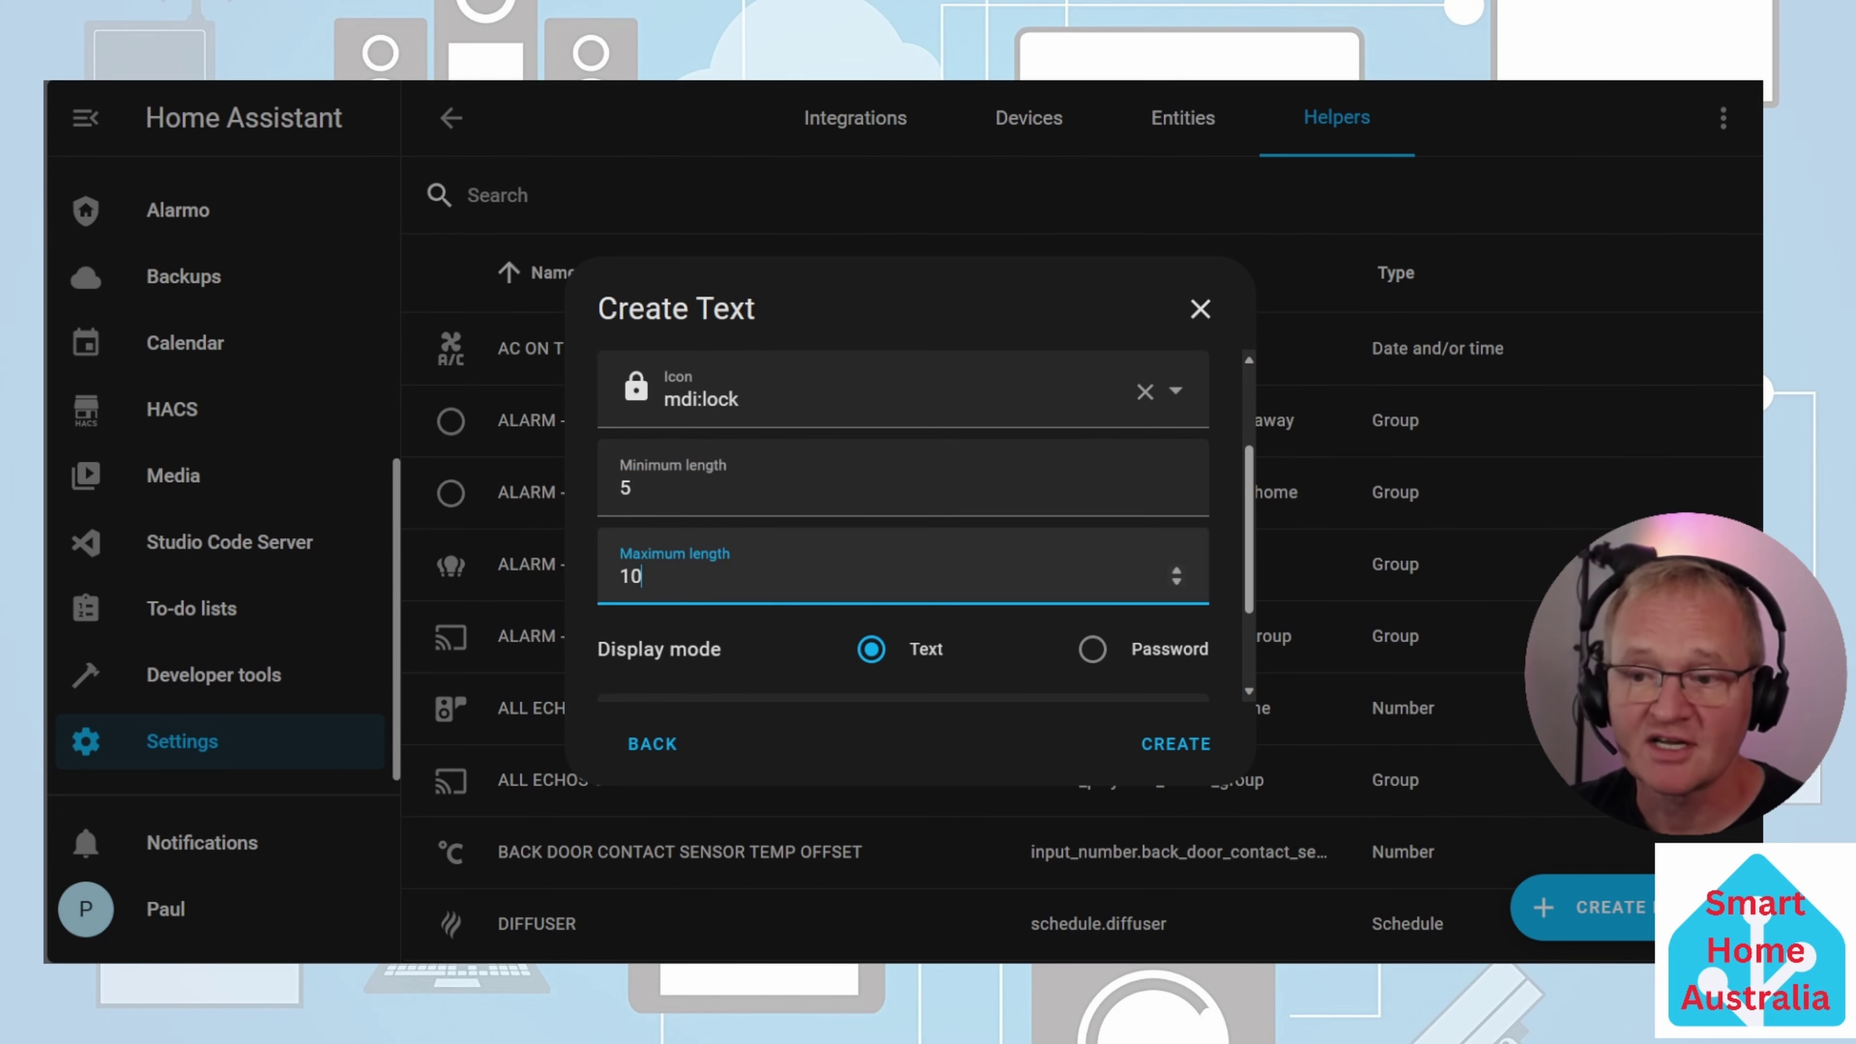
Set the display mode to Password, enter the regex pattern ^[a-zA-Z0-9._%+-]+@[a-zA-Z0-9.-]+\.[a-zA-Z]{2,}$, and create the helper
scroll(863, 626, "down", 2)
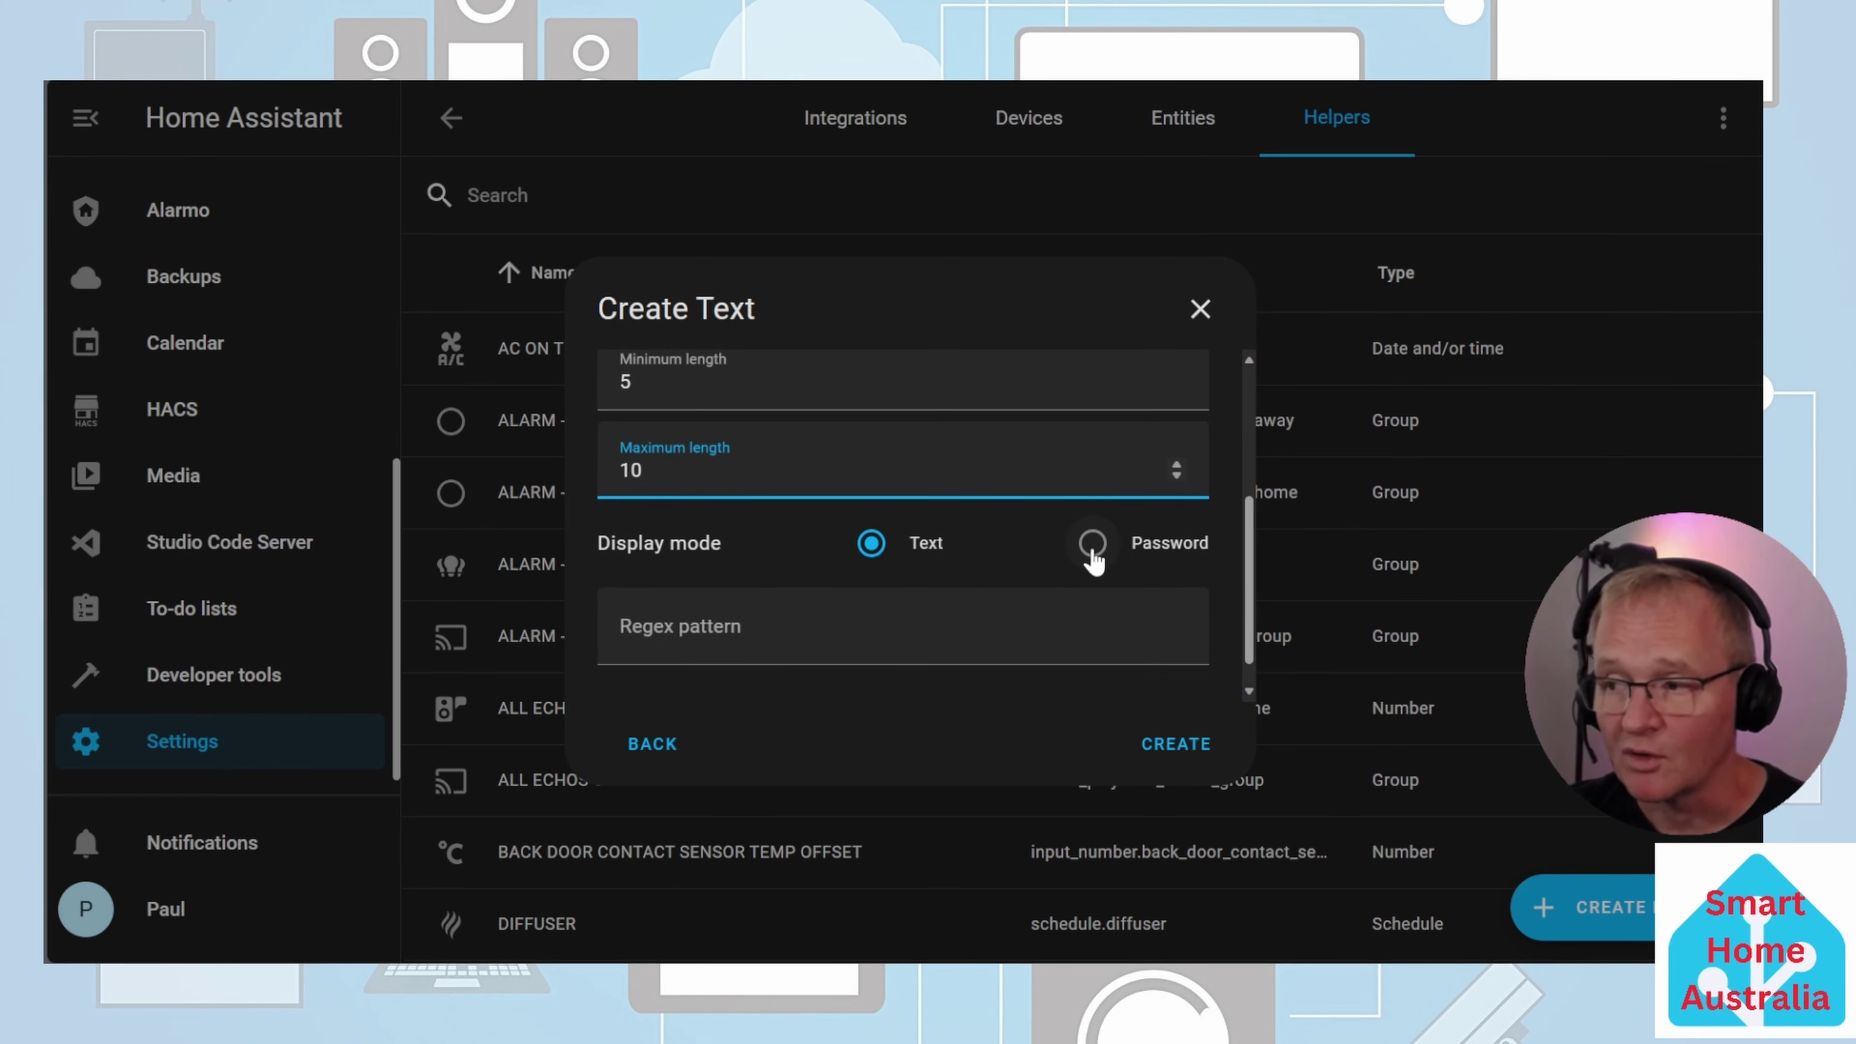
left_click(1093, 544)
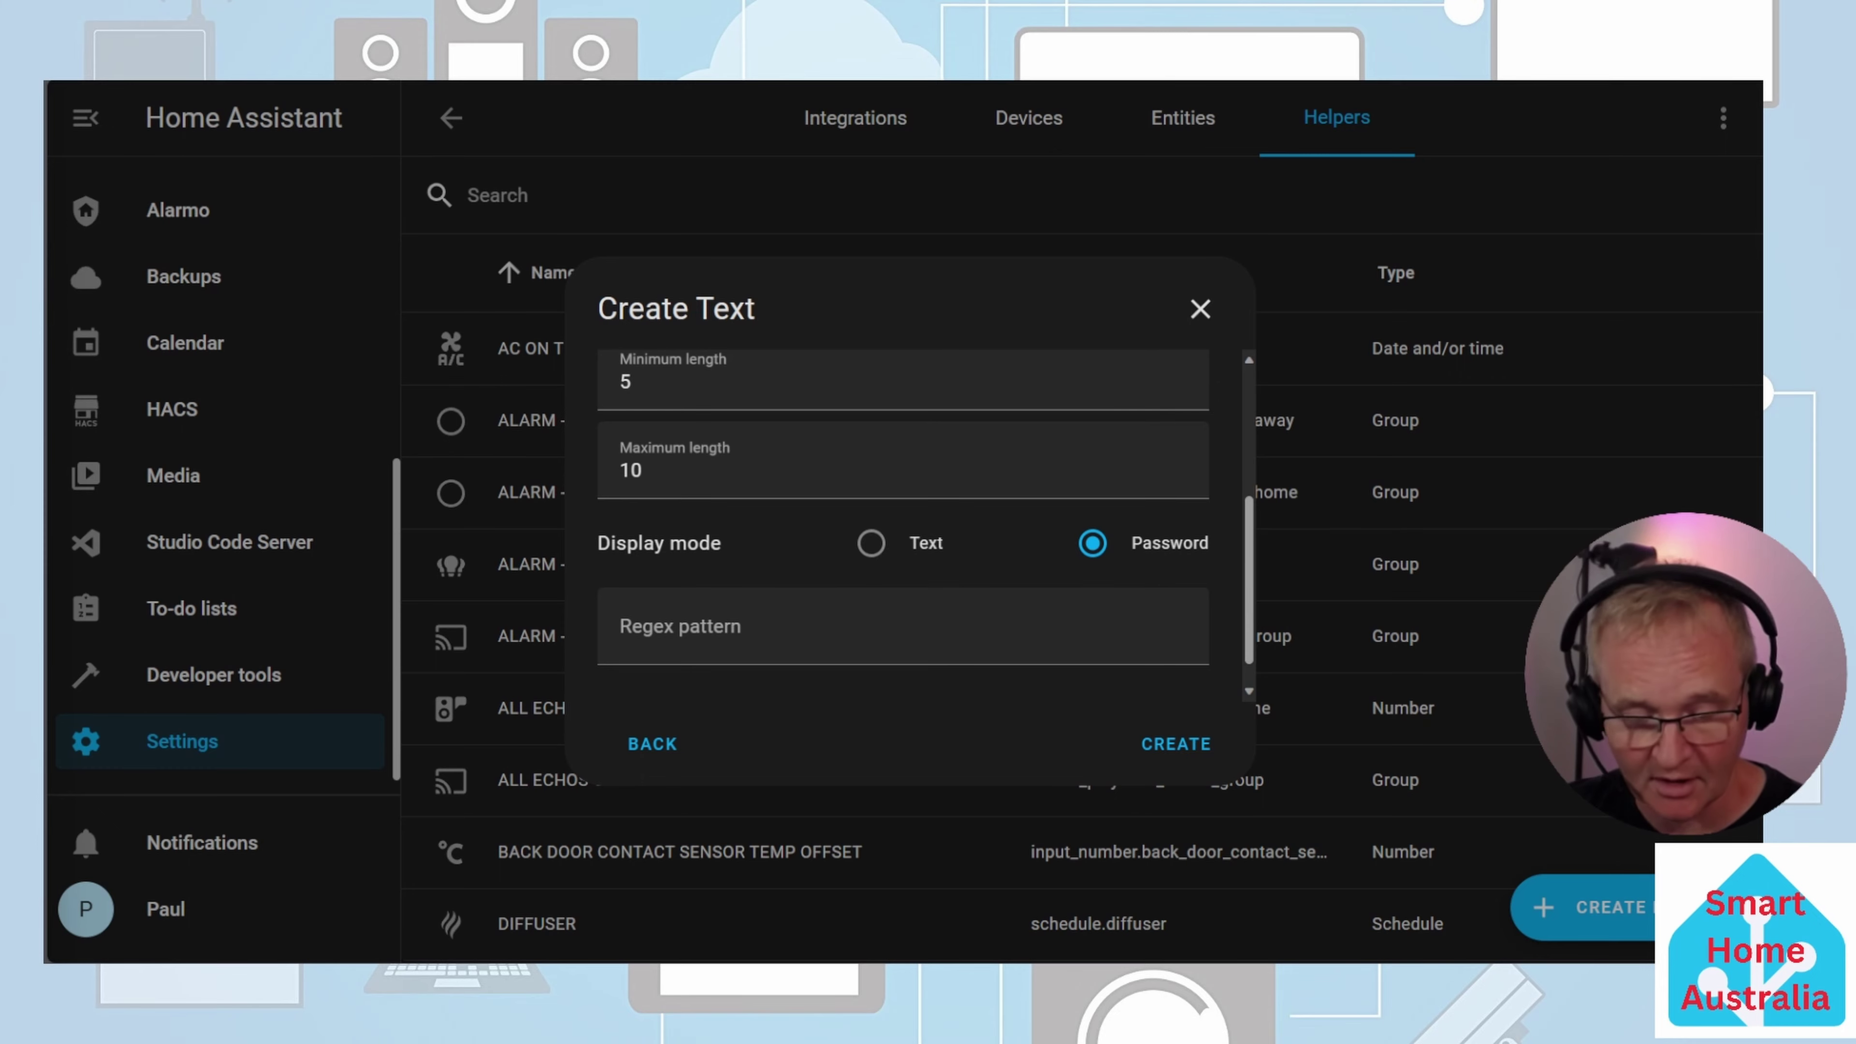
key("Tab")
type("^[a-zA-Z0-9._%+-]+@[a-zA-Z0-9.-]+\\.[a-zA-Z]{2,}$")
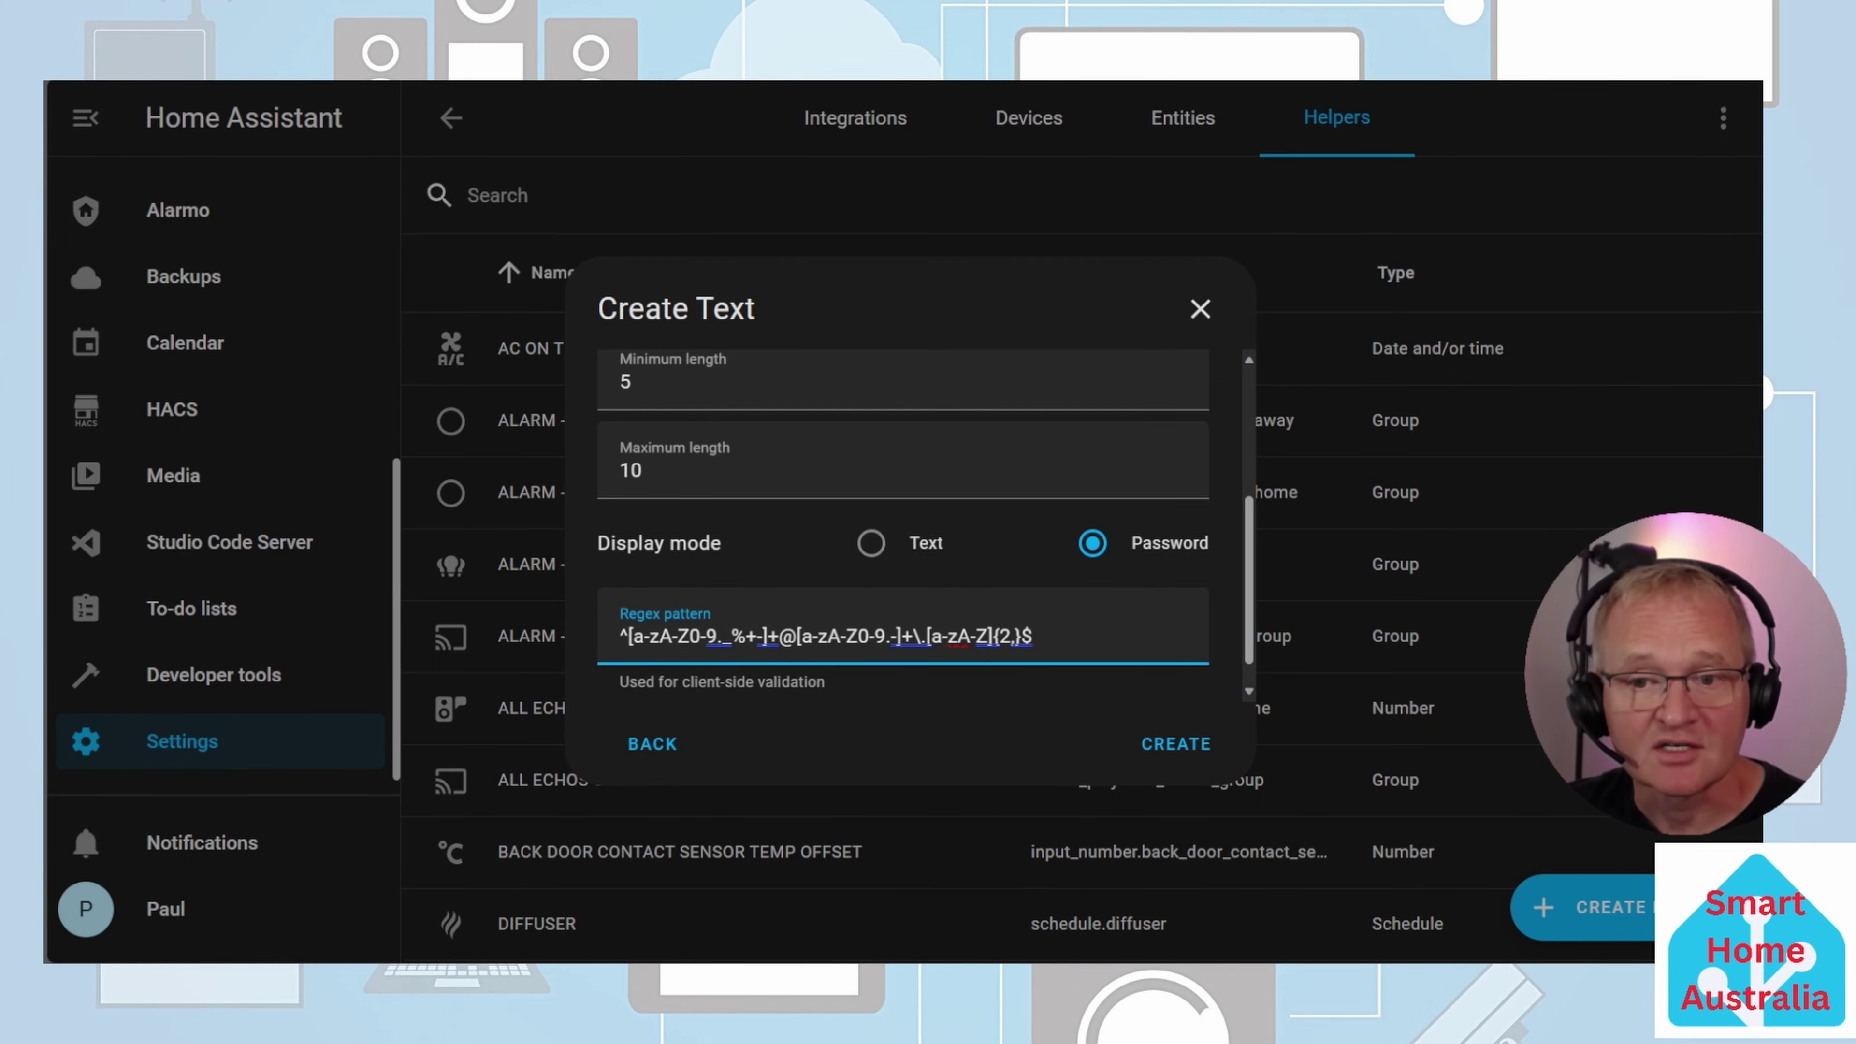
left_click(1176, 744)
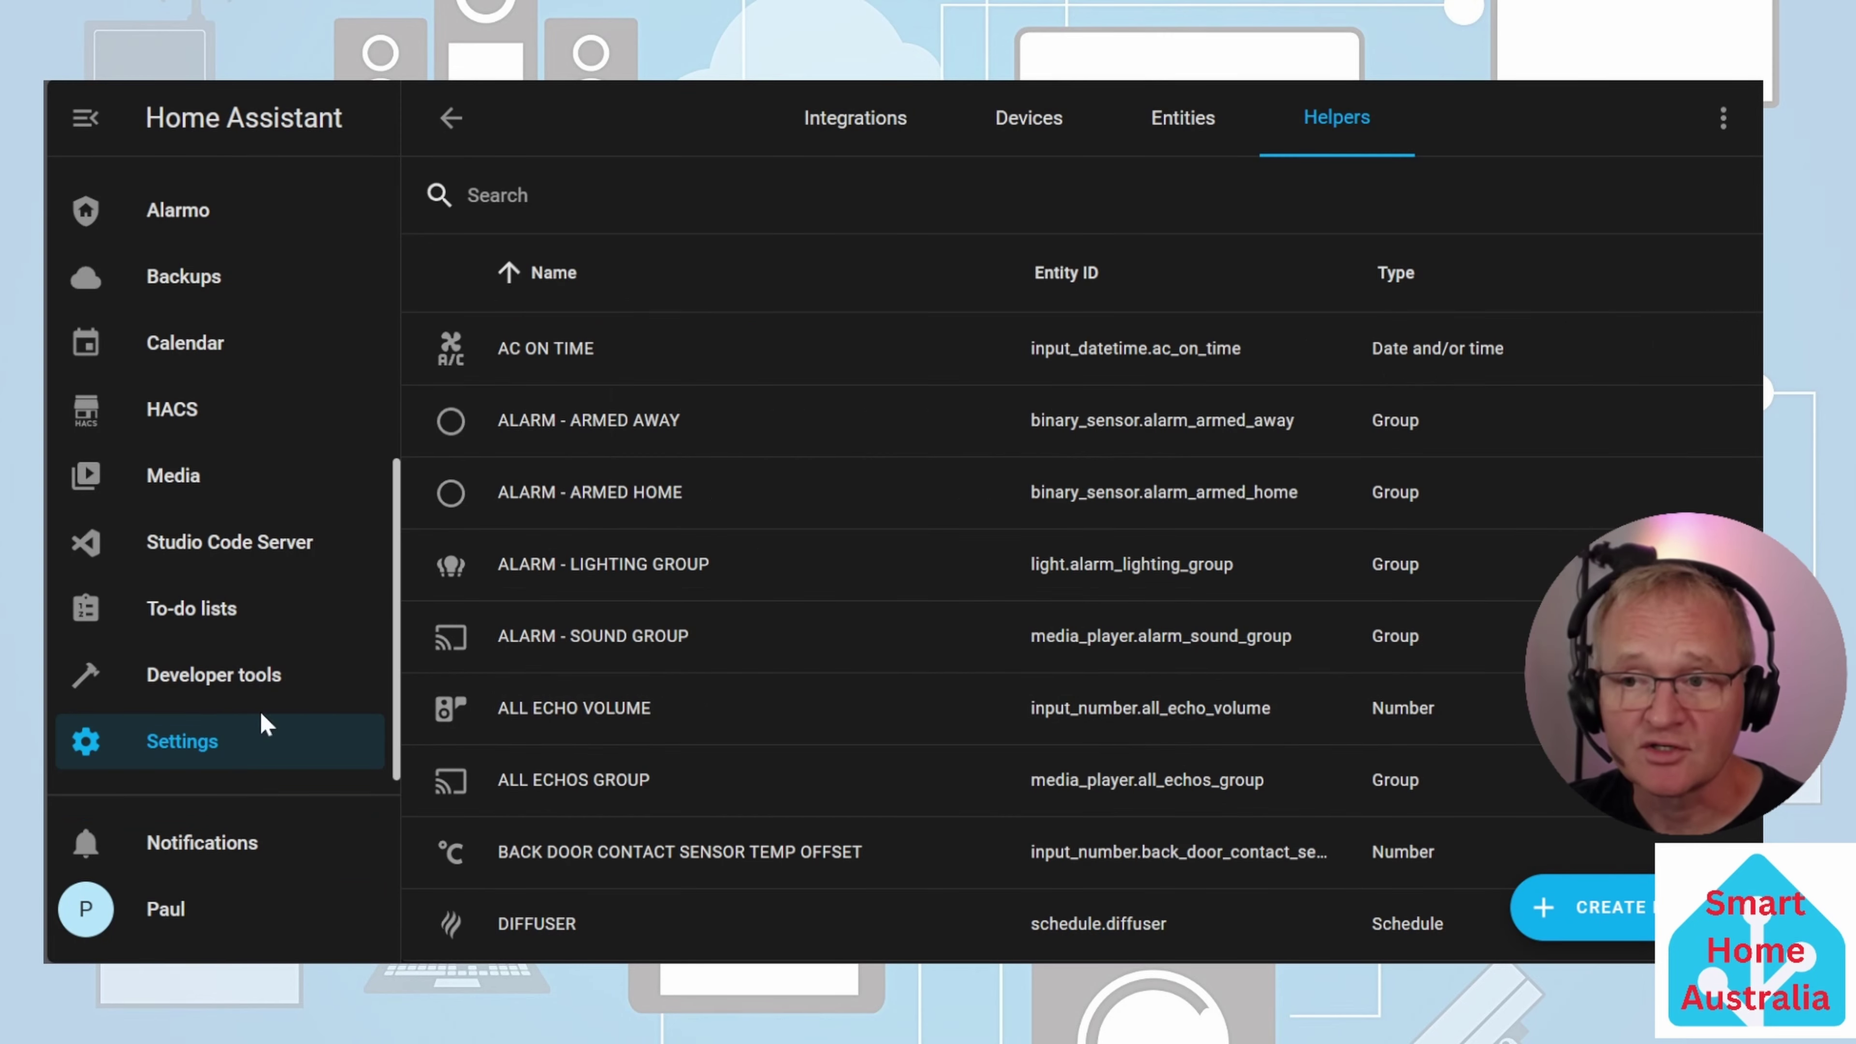
Add an Entity card for RESTART PASSWORD to the TUTORIAL dashboard and finish editing the dashboard
scroll(320, 501, "up", 5)
left_click(320, 394)
left_click(1723, 118)
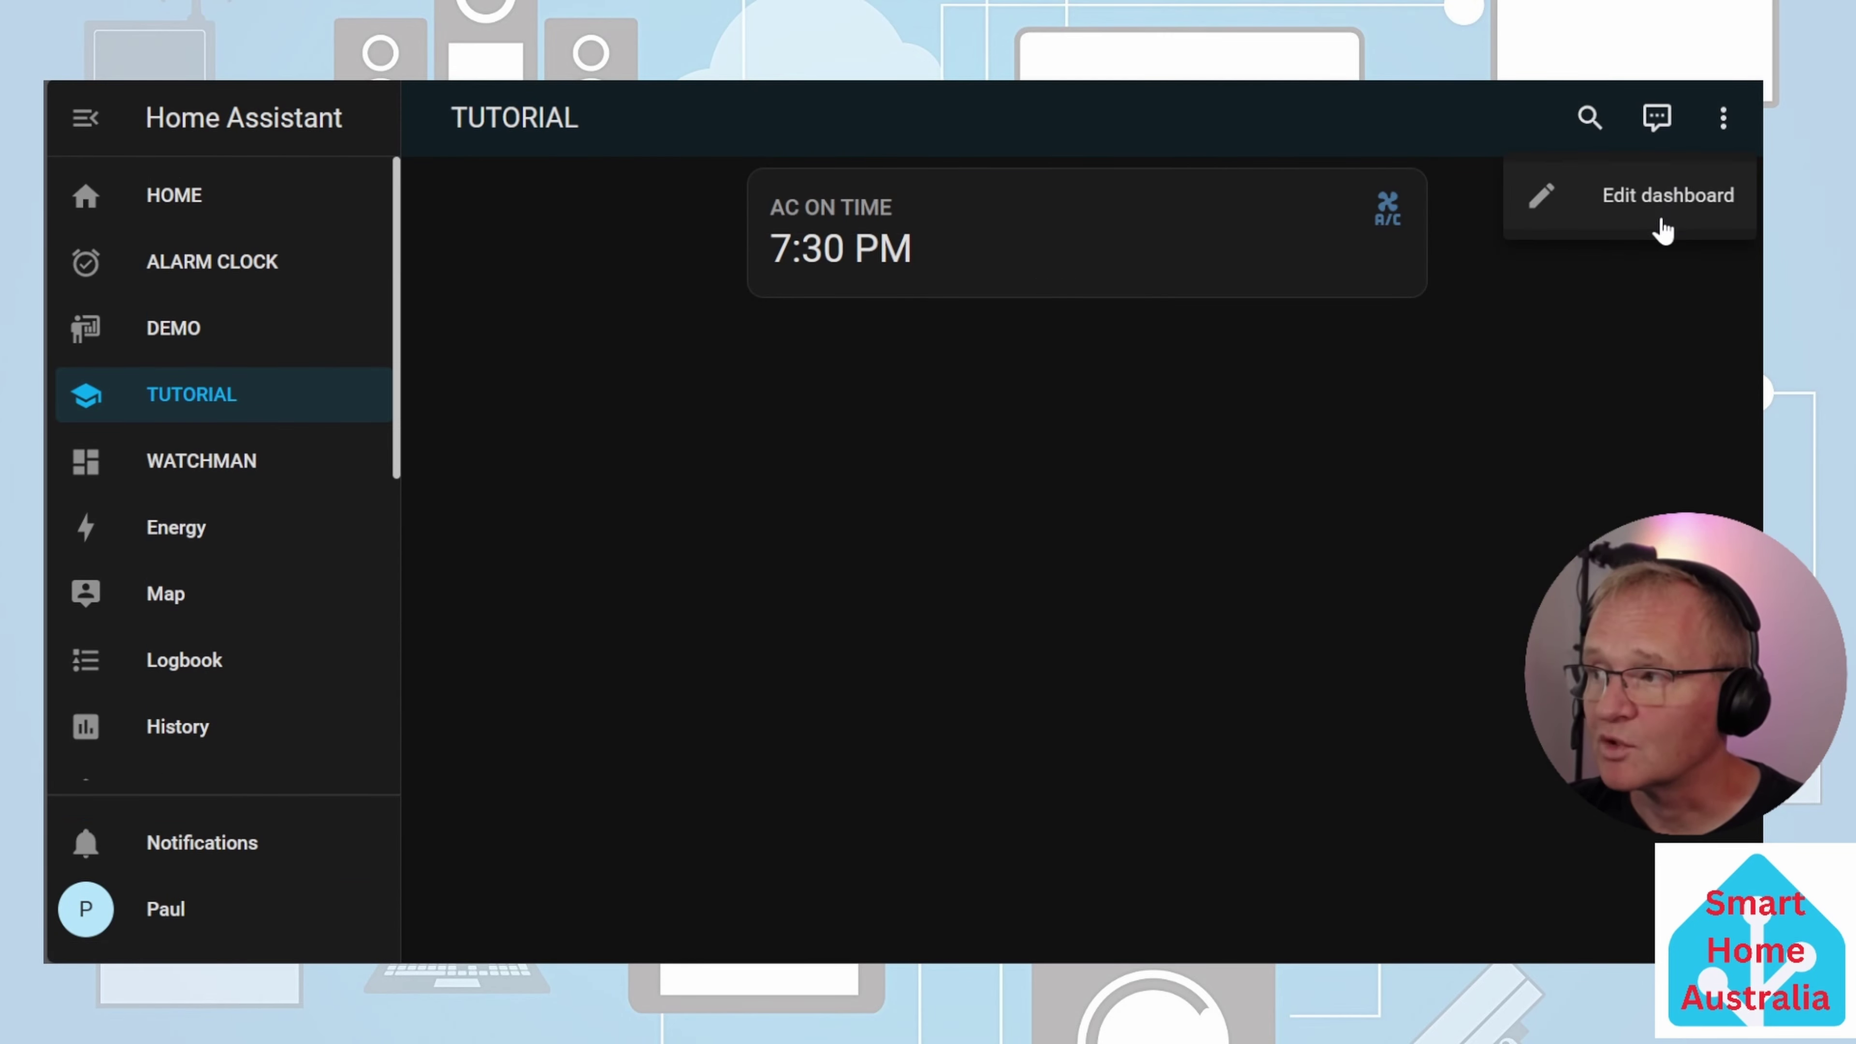
left_click(1656, 199)
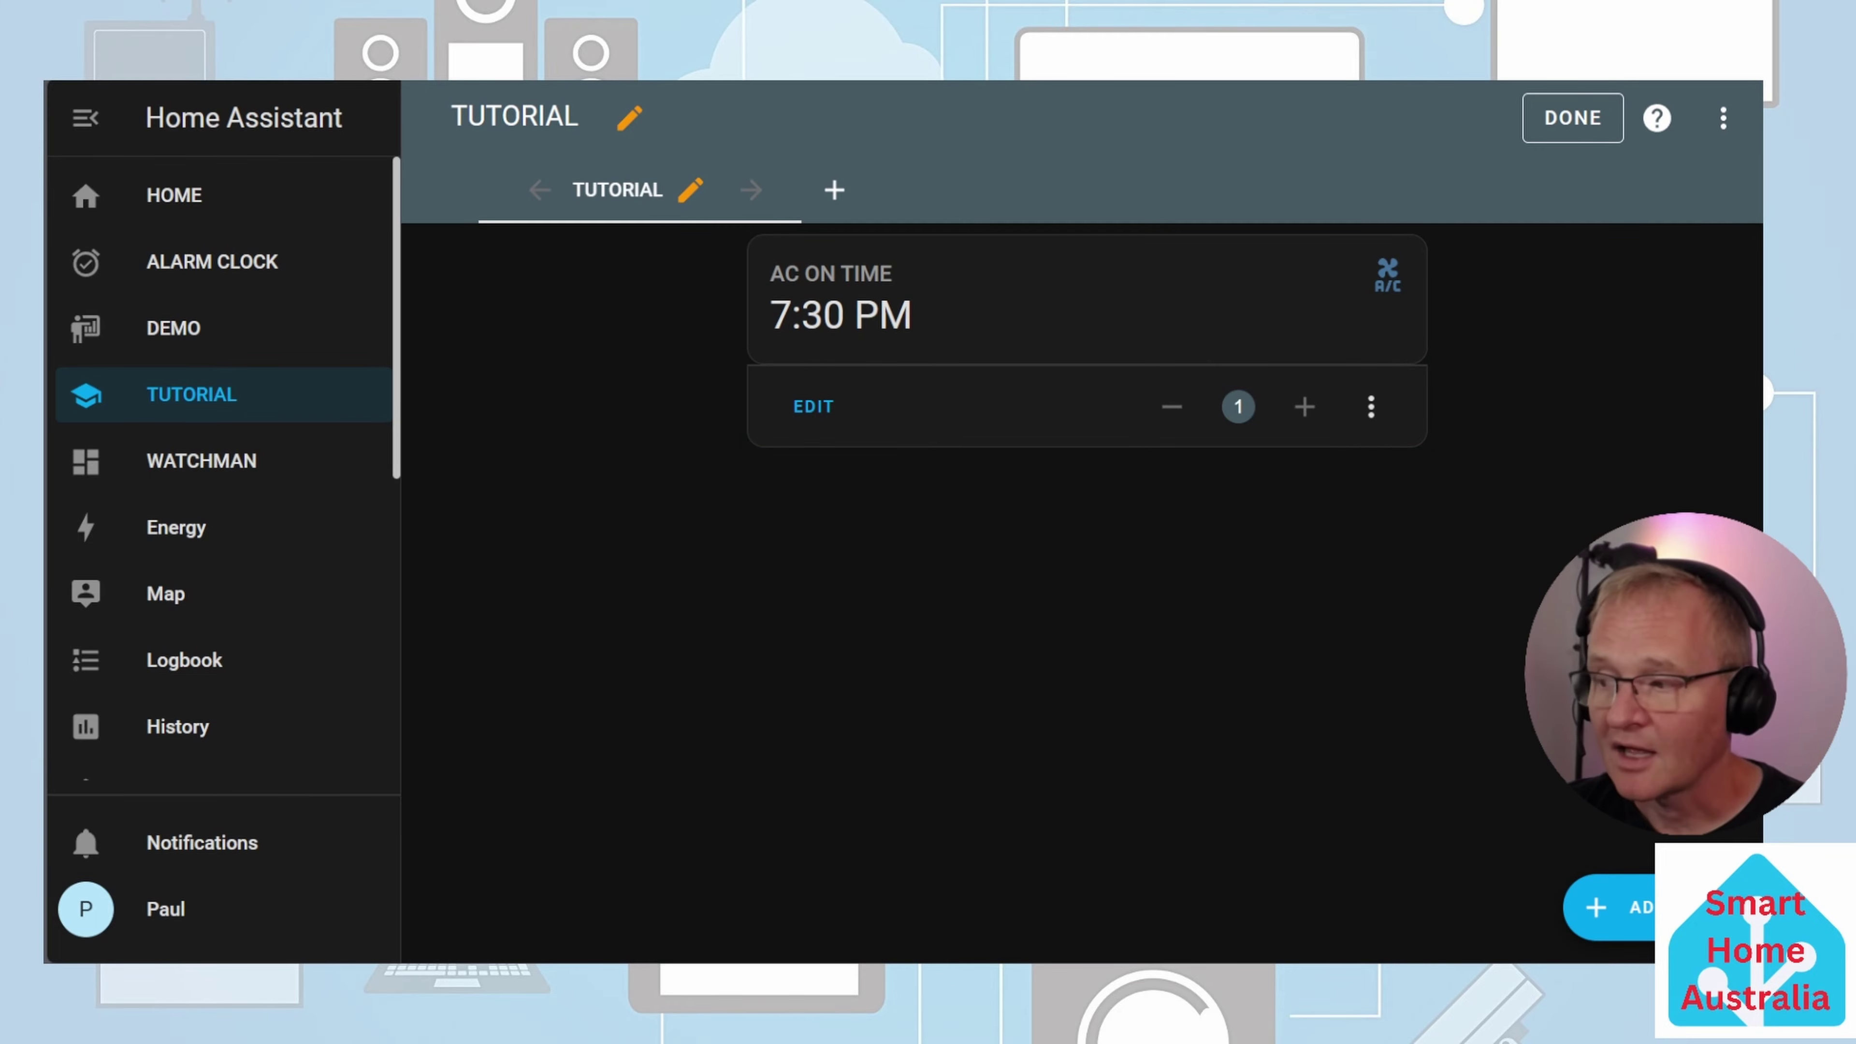
left_click(1633, 914)
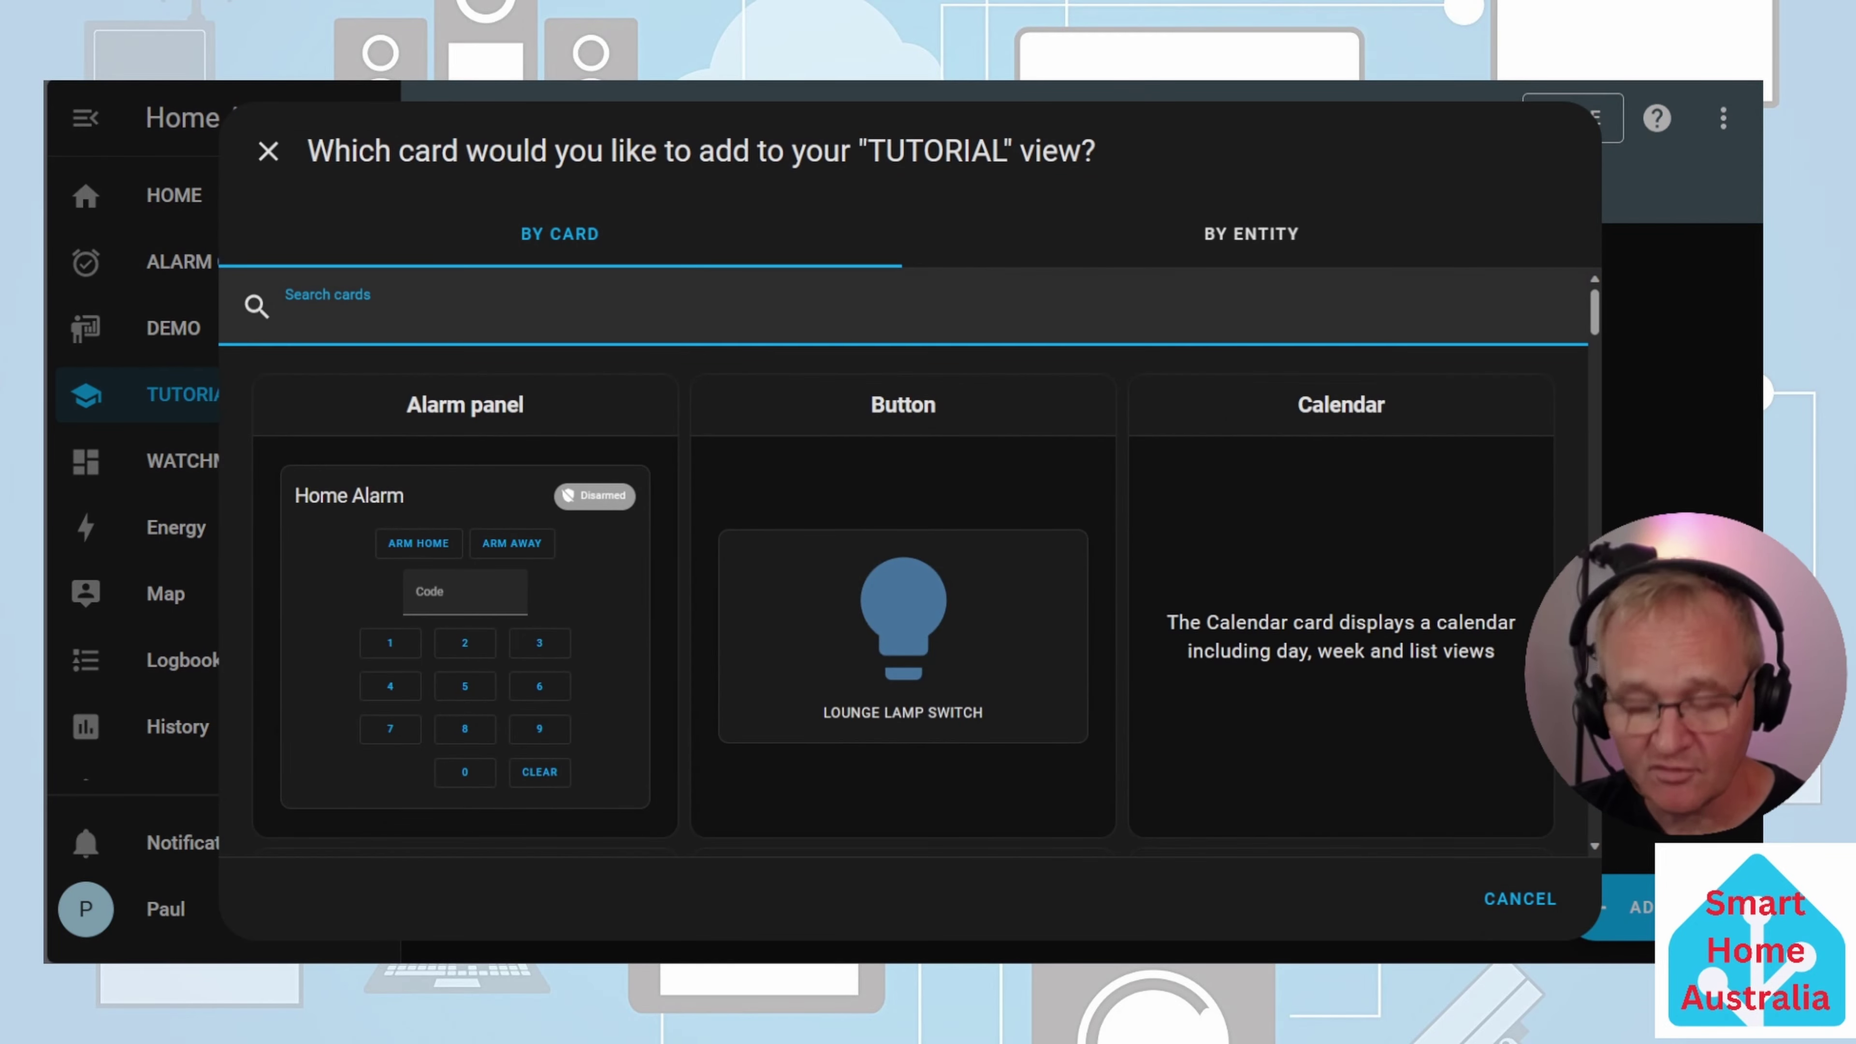
type("enti")
left_click(920, 560)
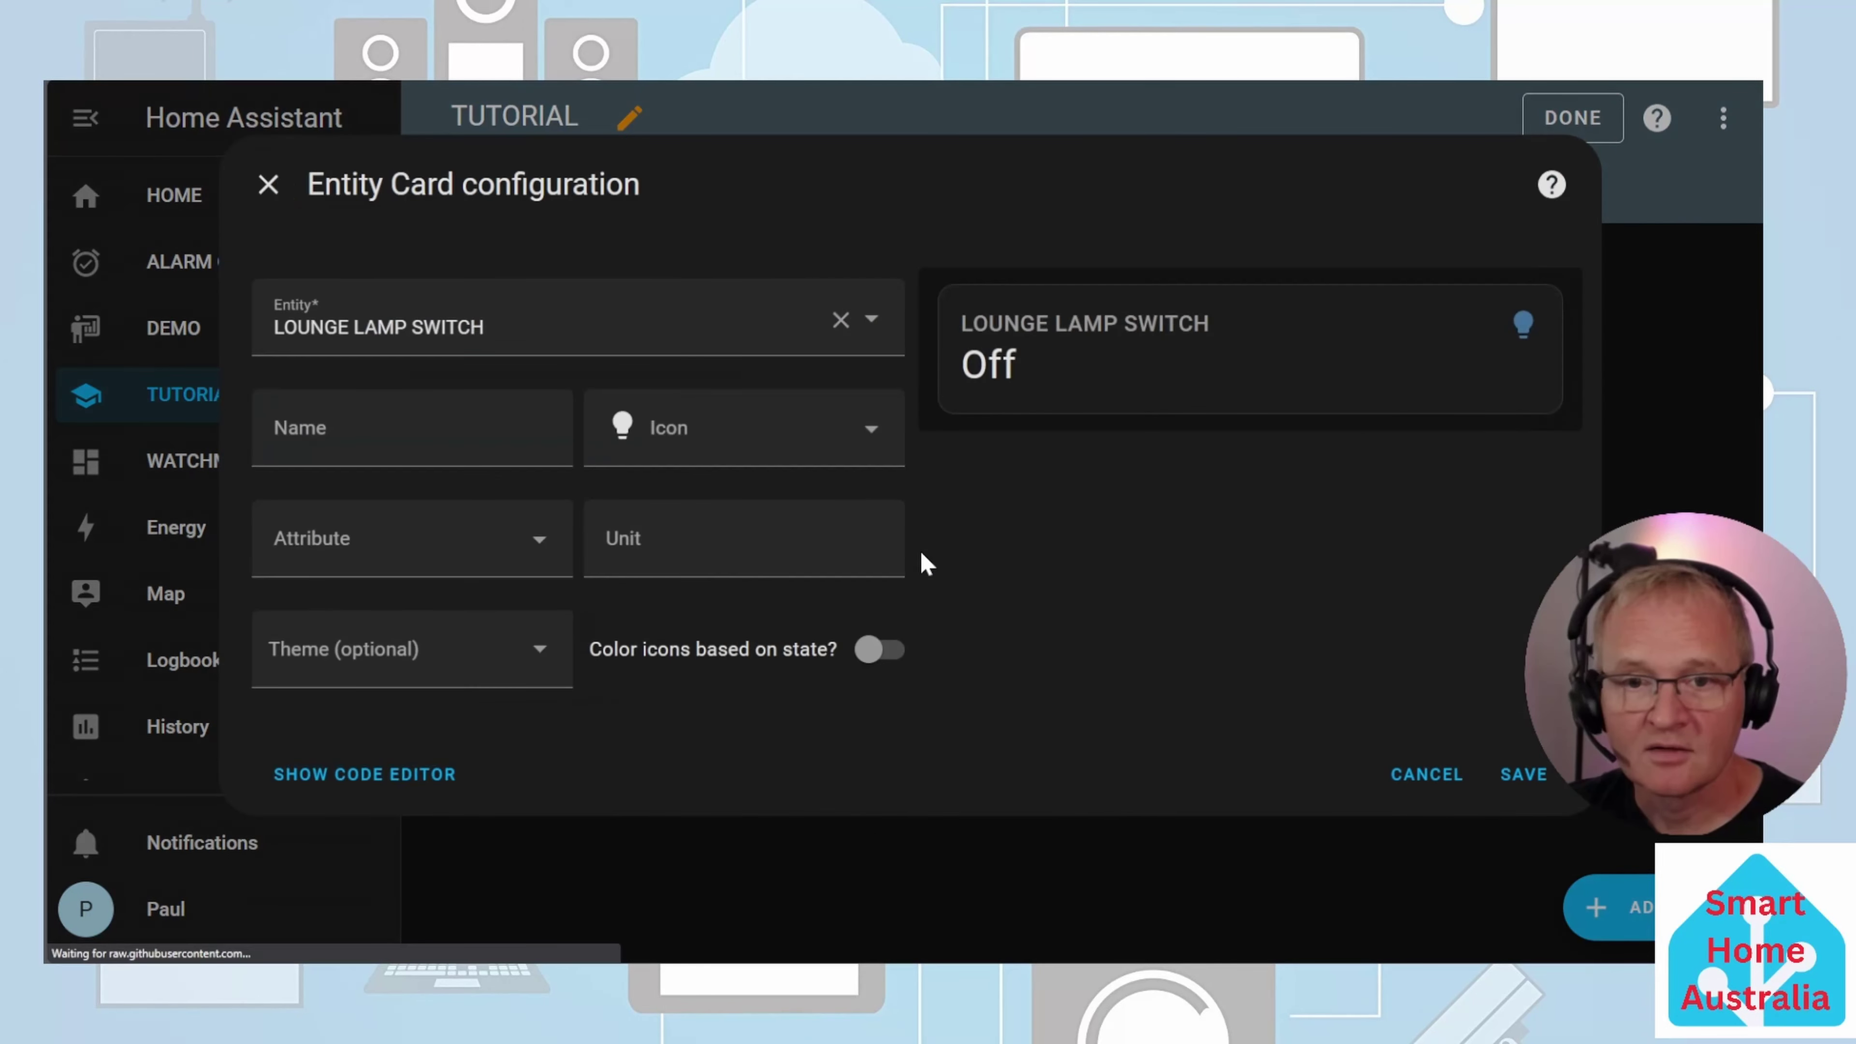
left_click(841, 320)
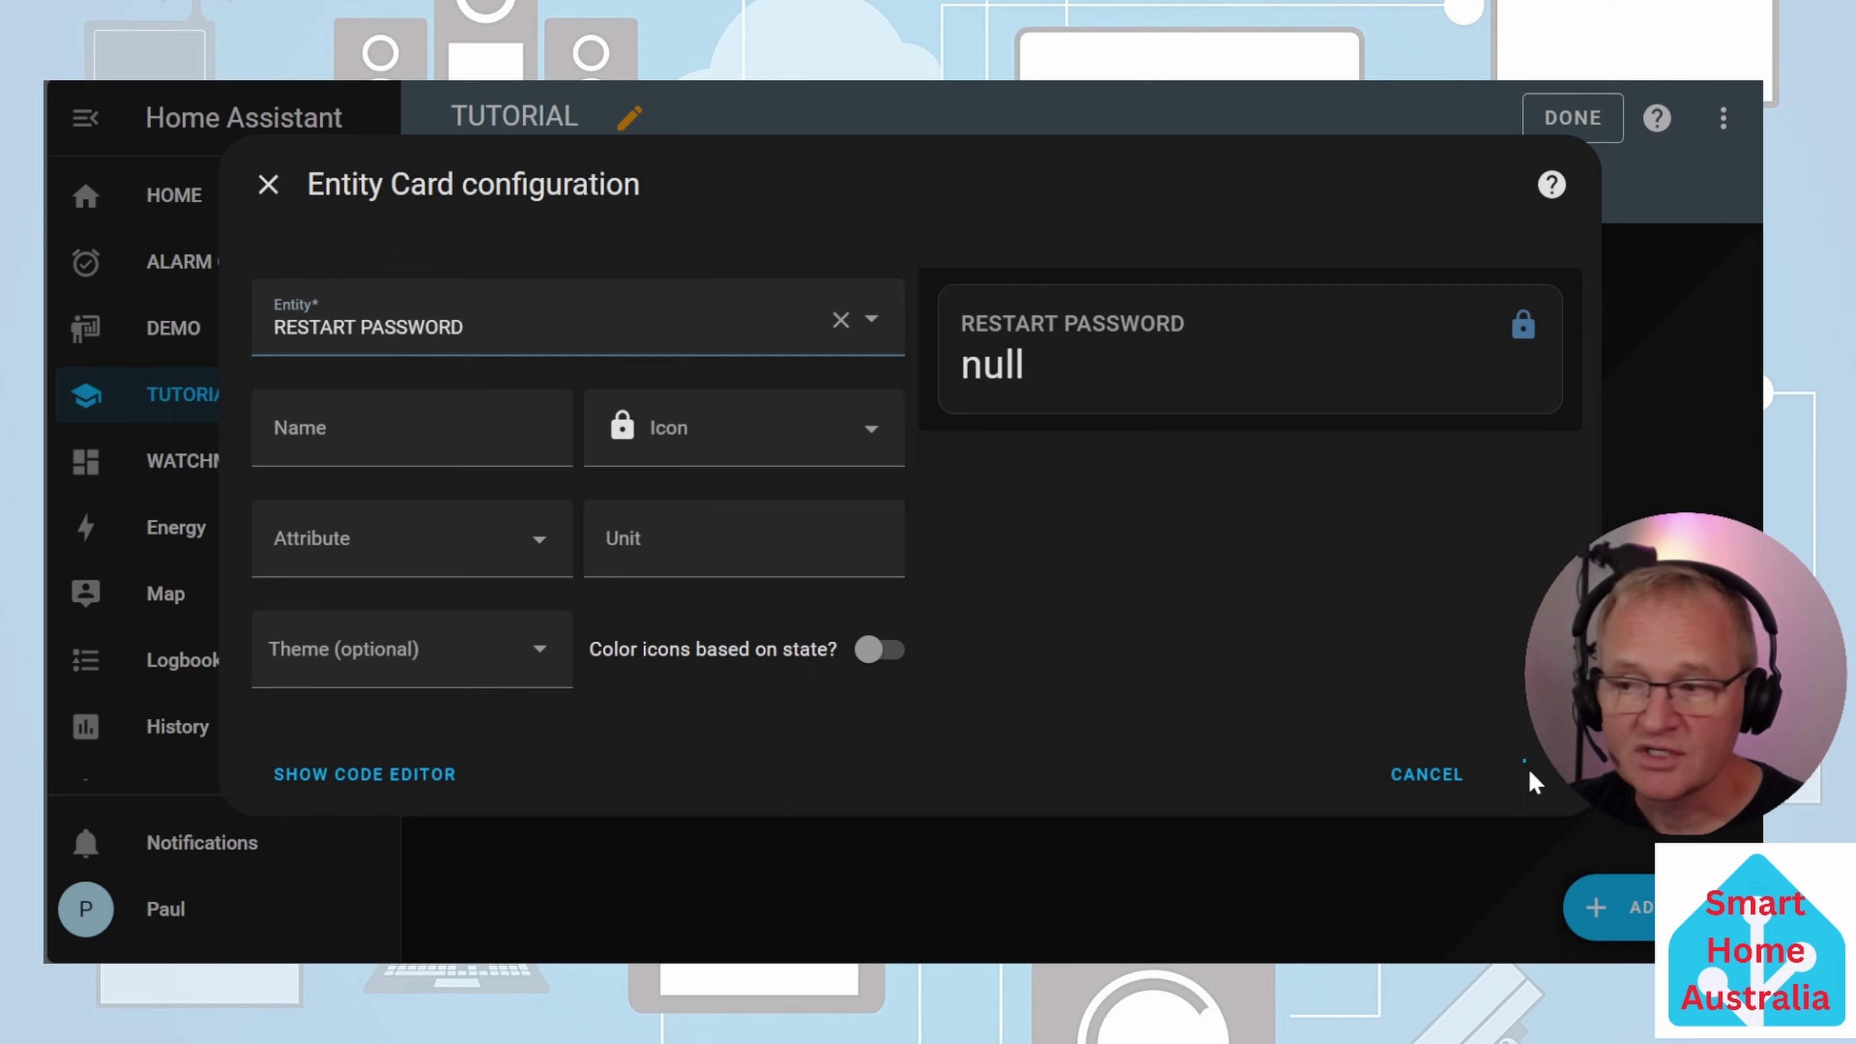
left_click(1524, 774)
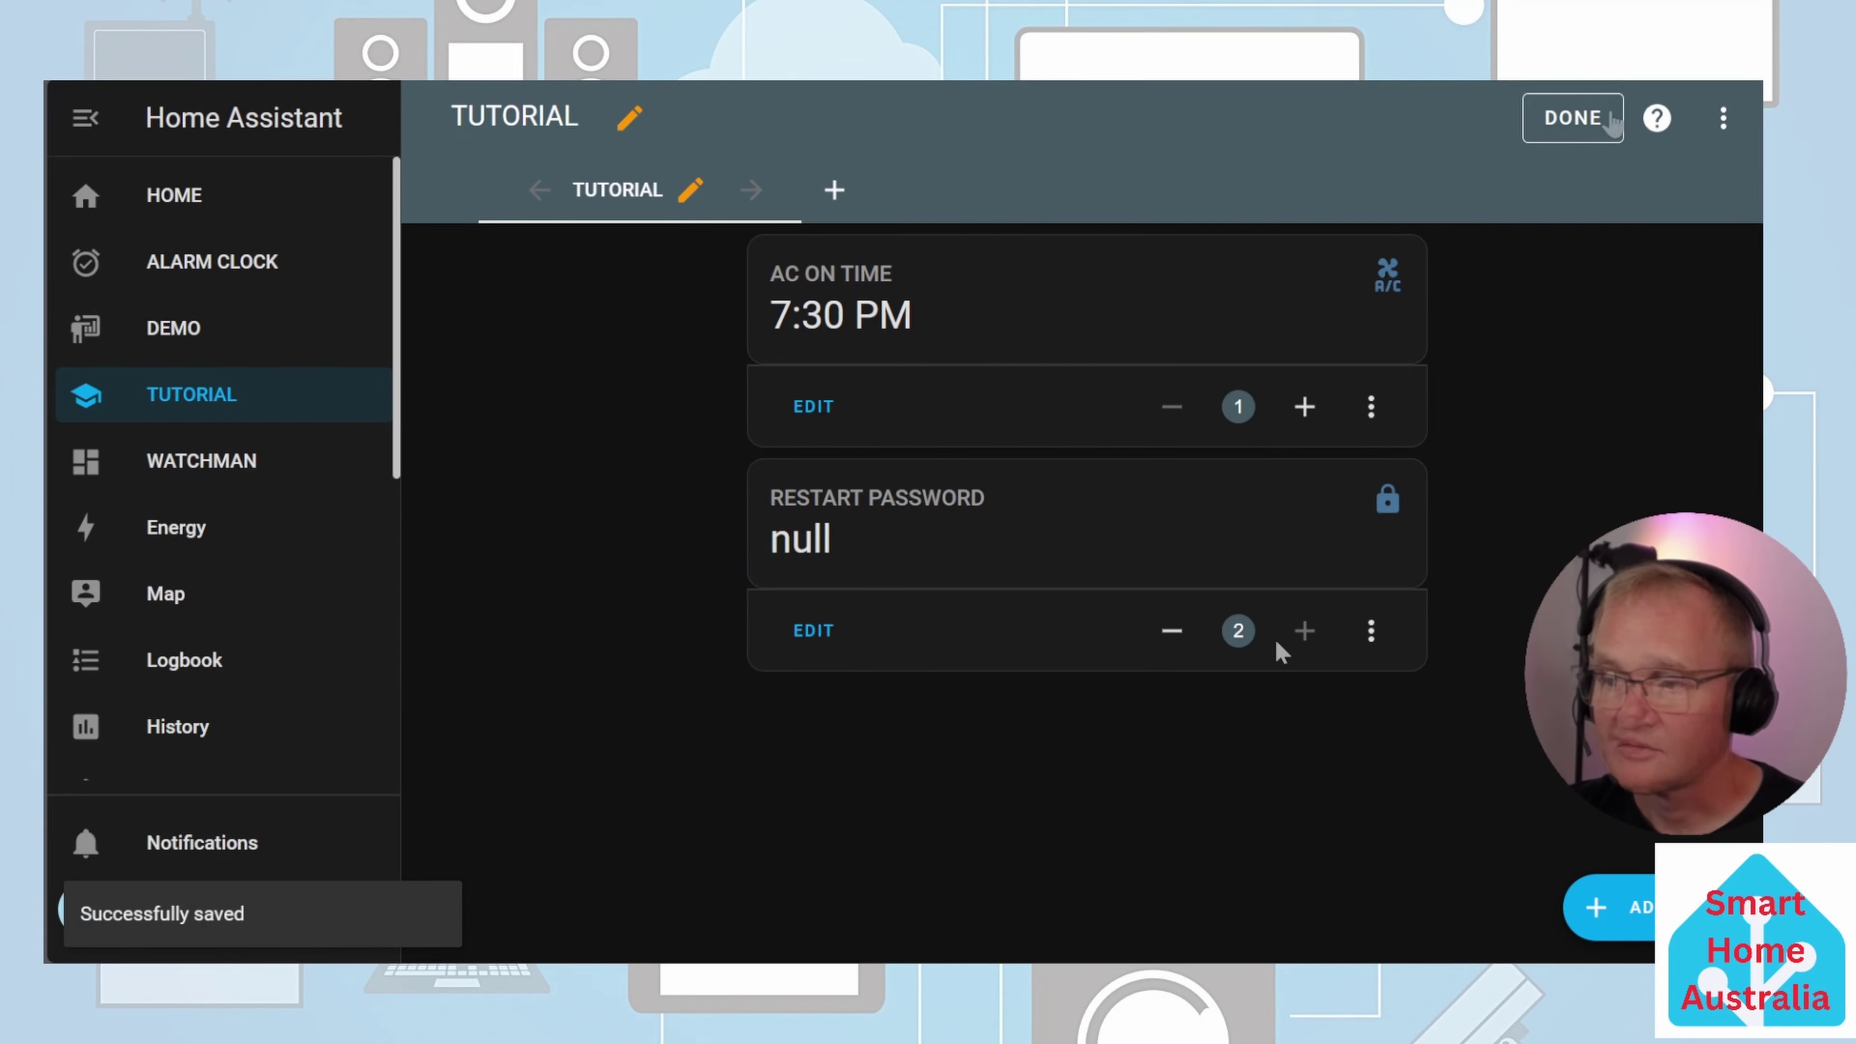
left_click(1593, 119)
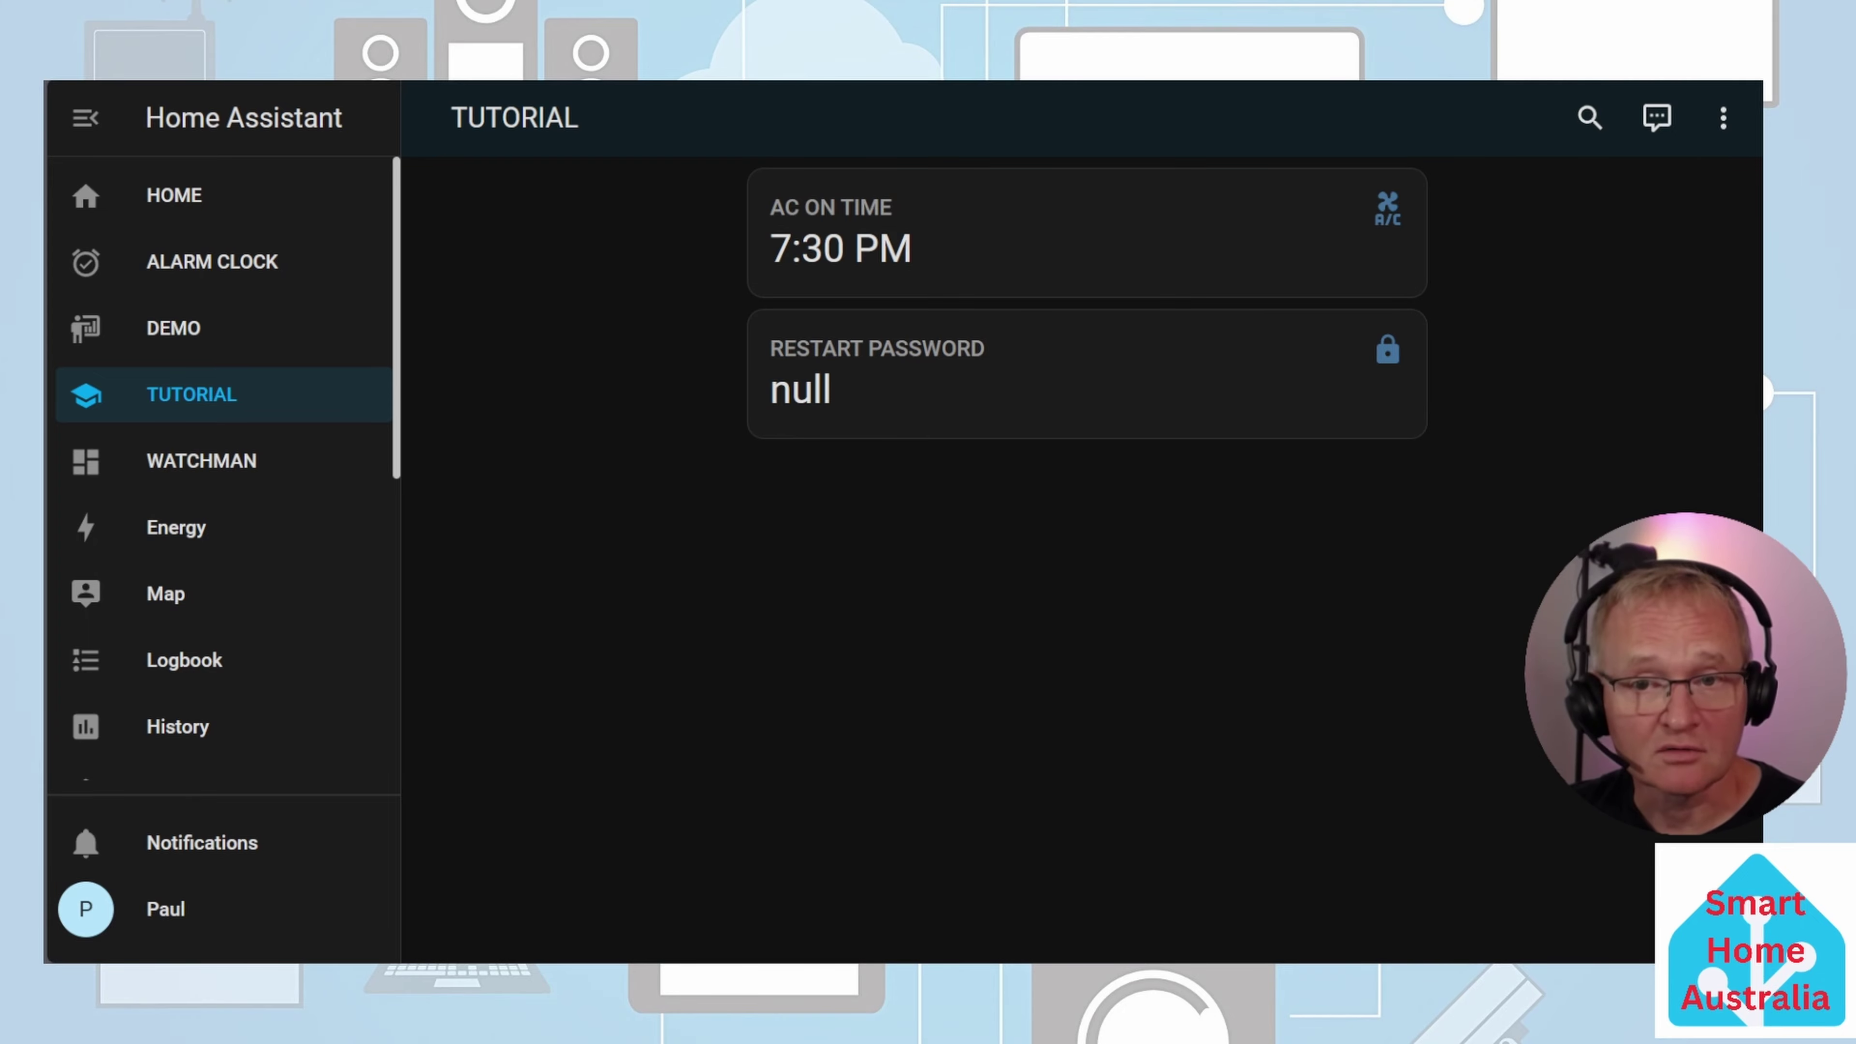
Start a new empty automation from the automations settings
scroll(199, 745, "down", 5)
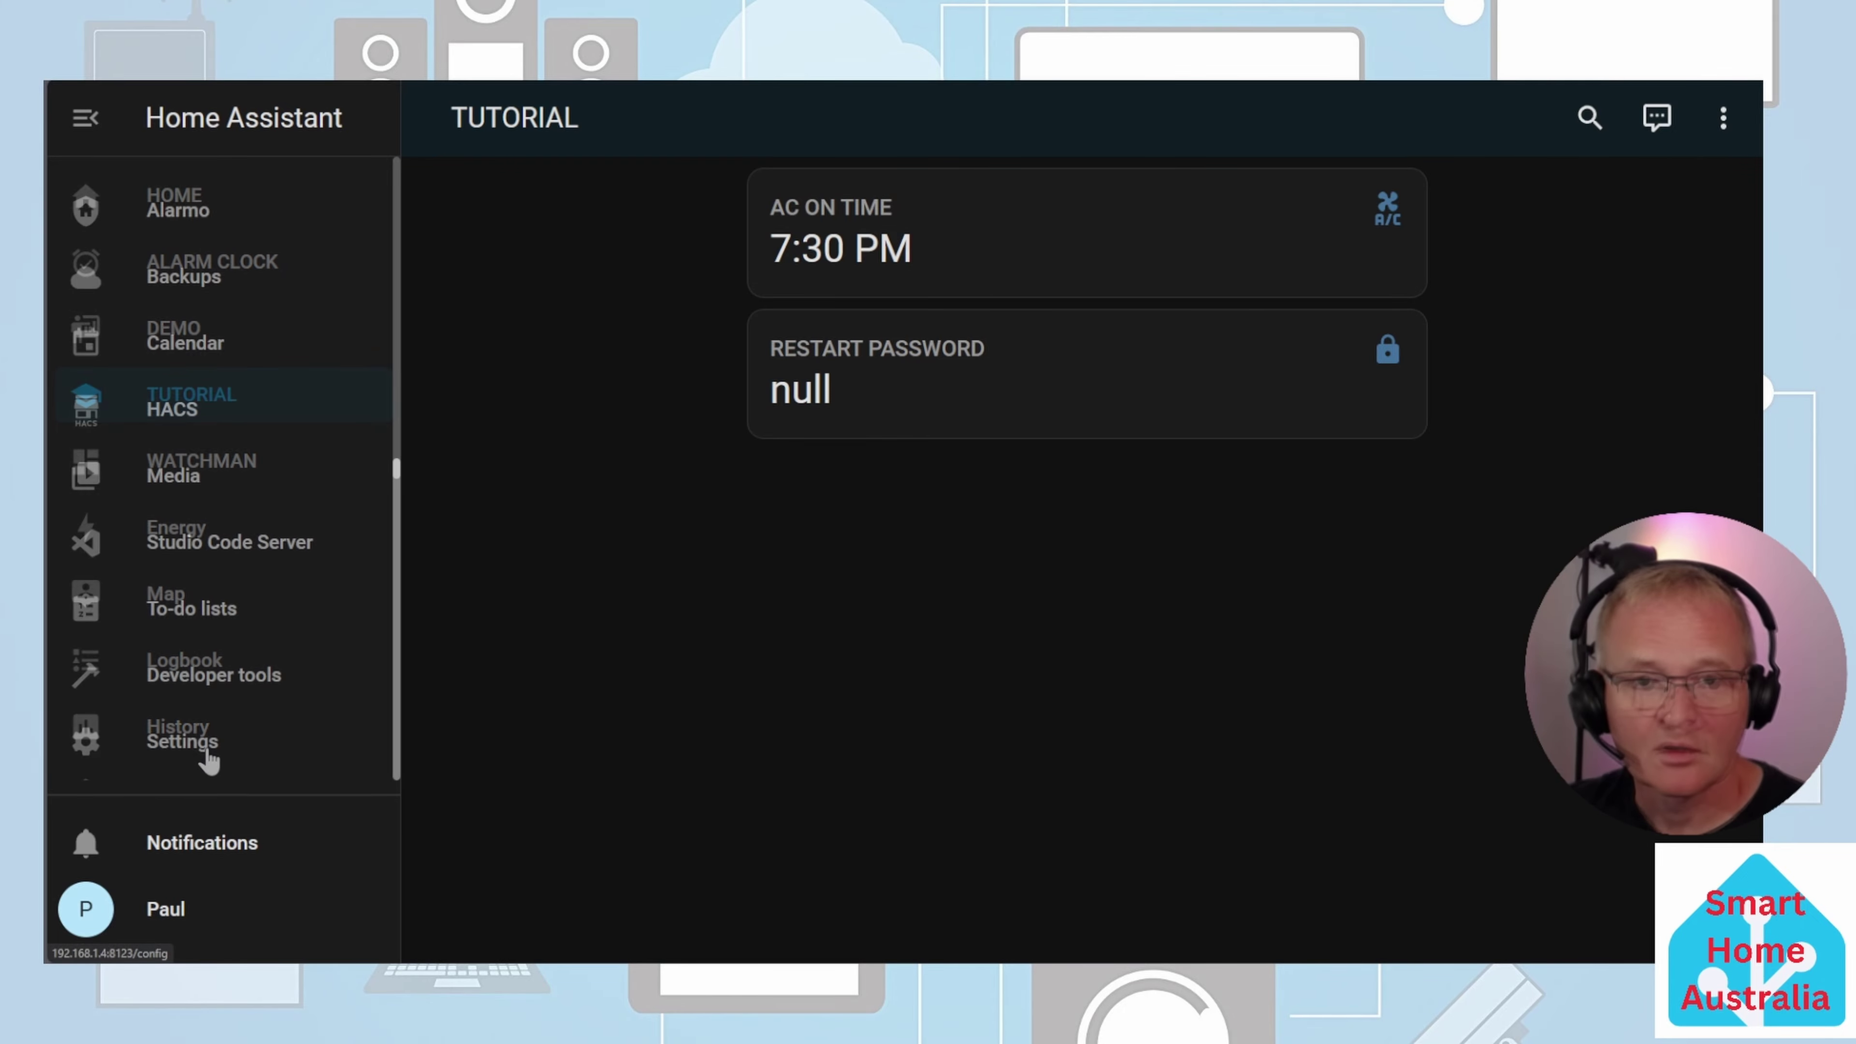
left_click(202, 746)
left_click(893, 433)
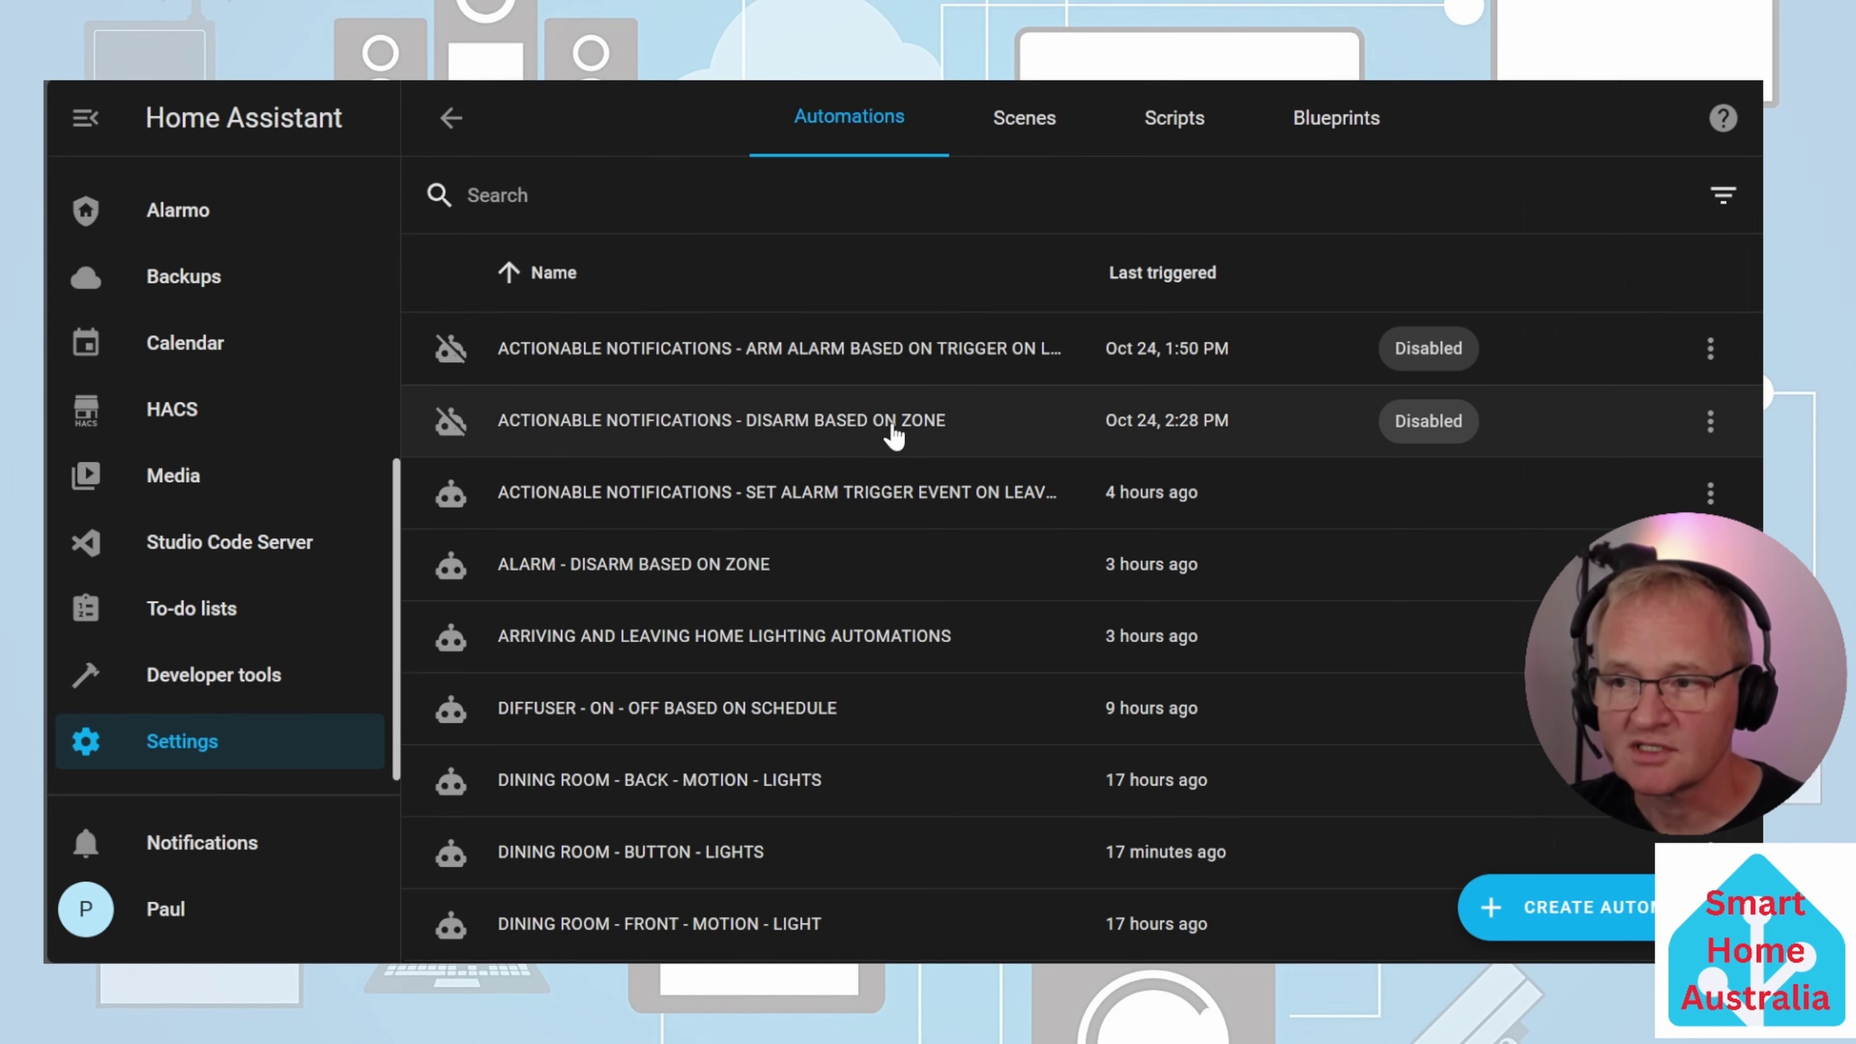
left_click(1571, 907)
left_click(844, 430)
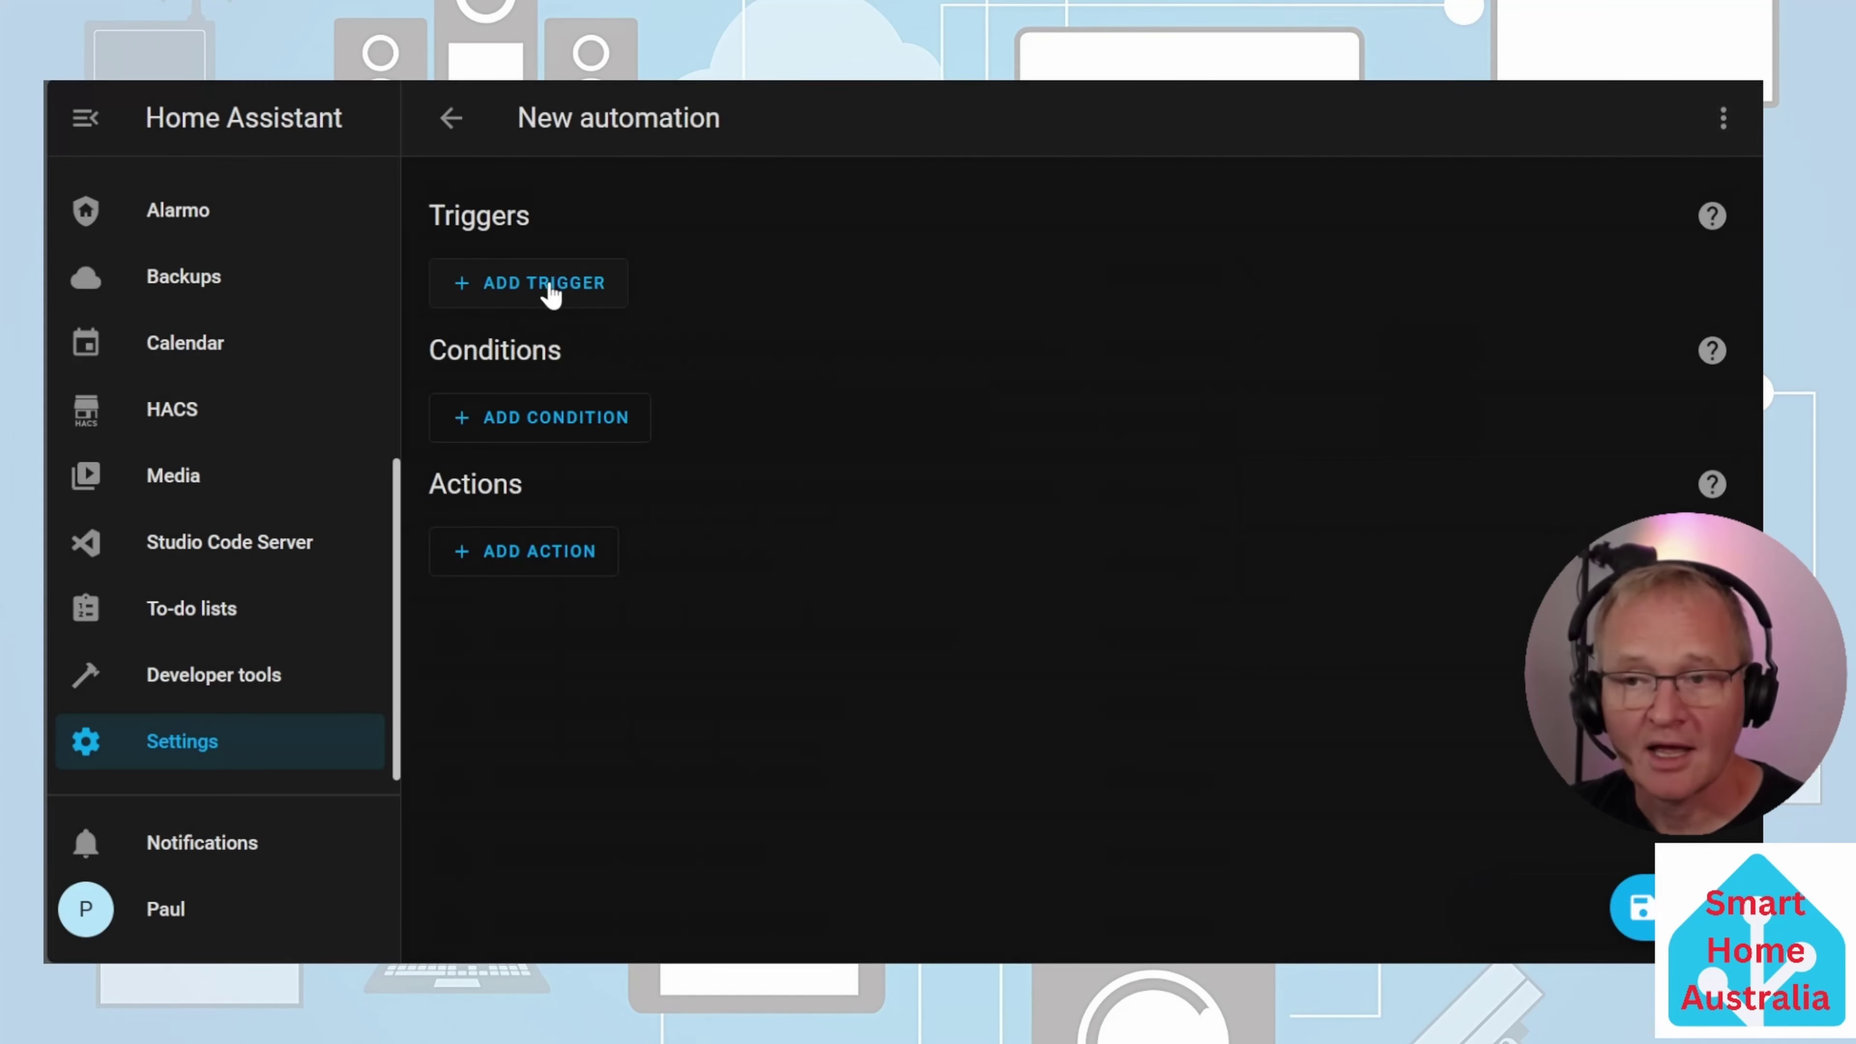
Add a State trigger for the RESTART PASSWORD entity
left_click(549, 291)
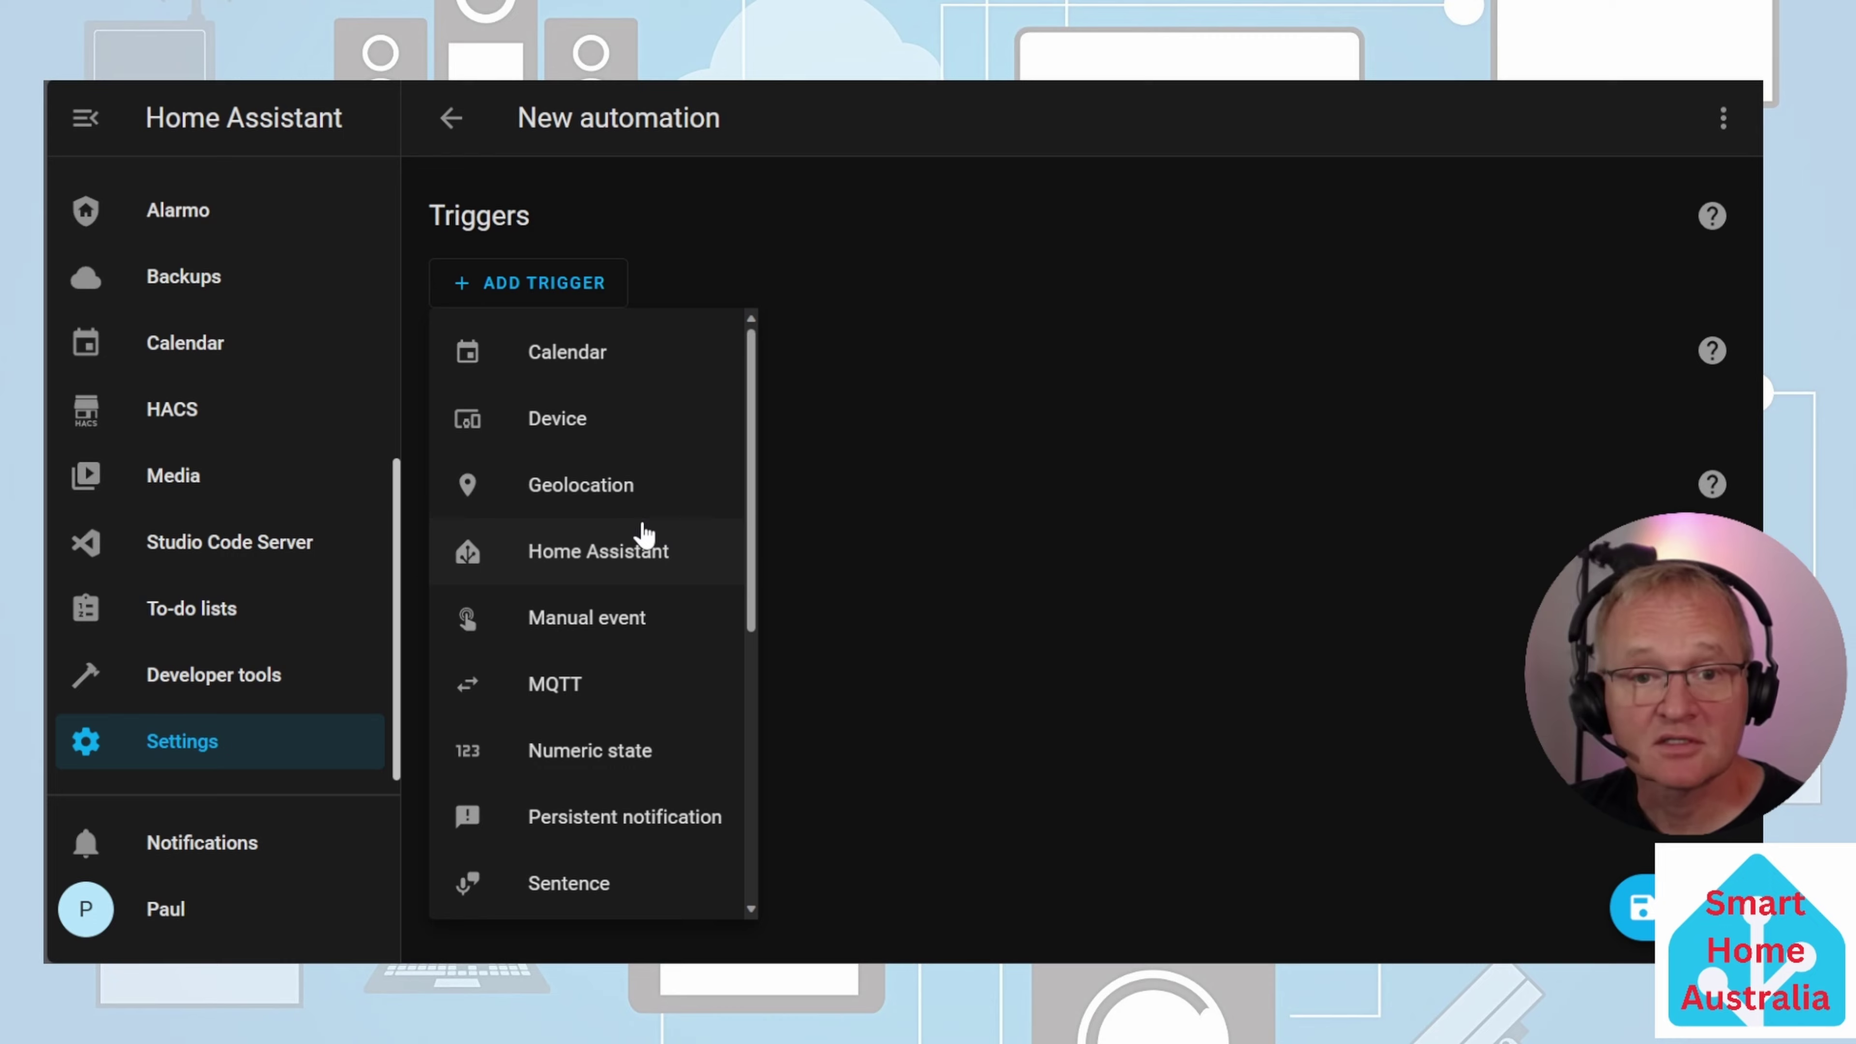
scroll(643, 532, "down", 7)
left_click(551, 410)
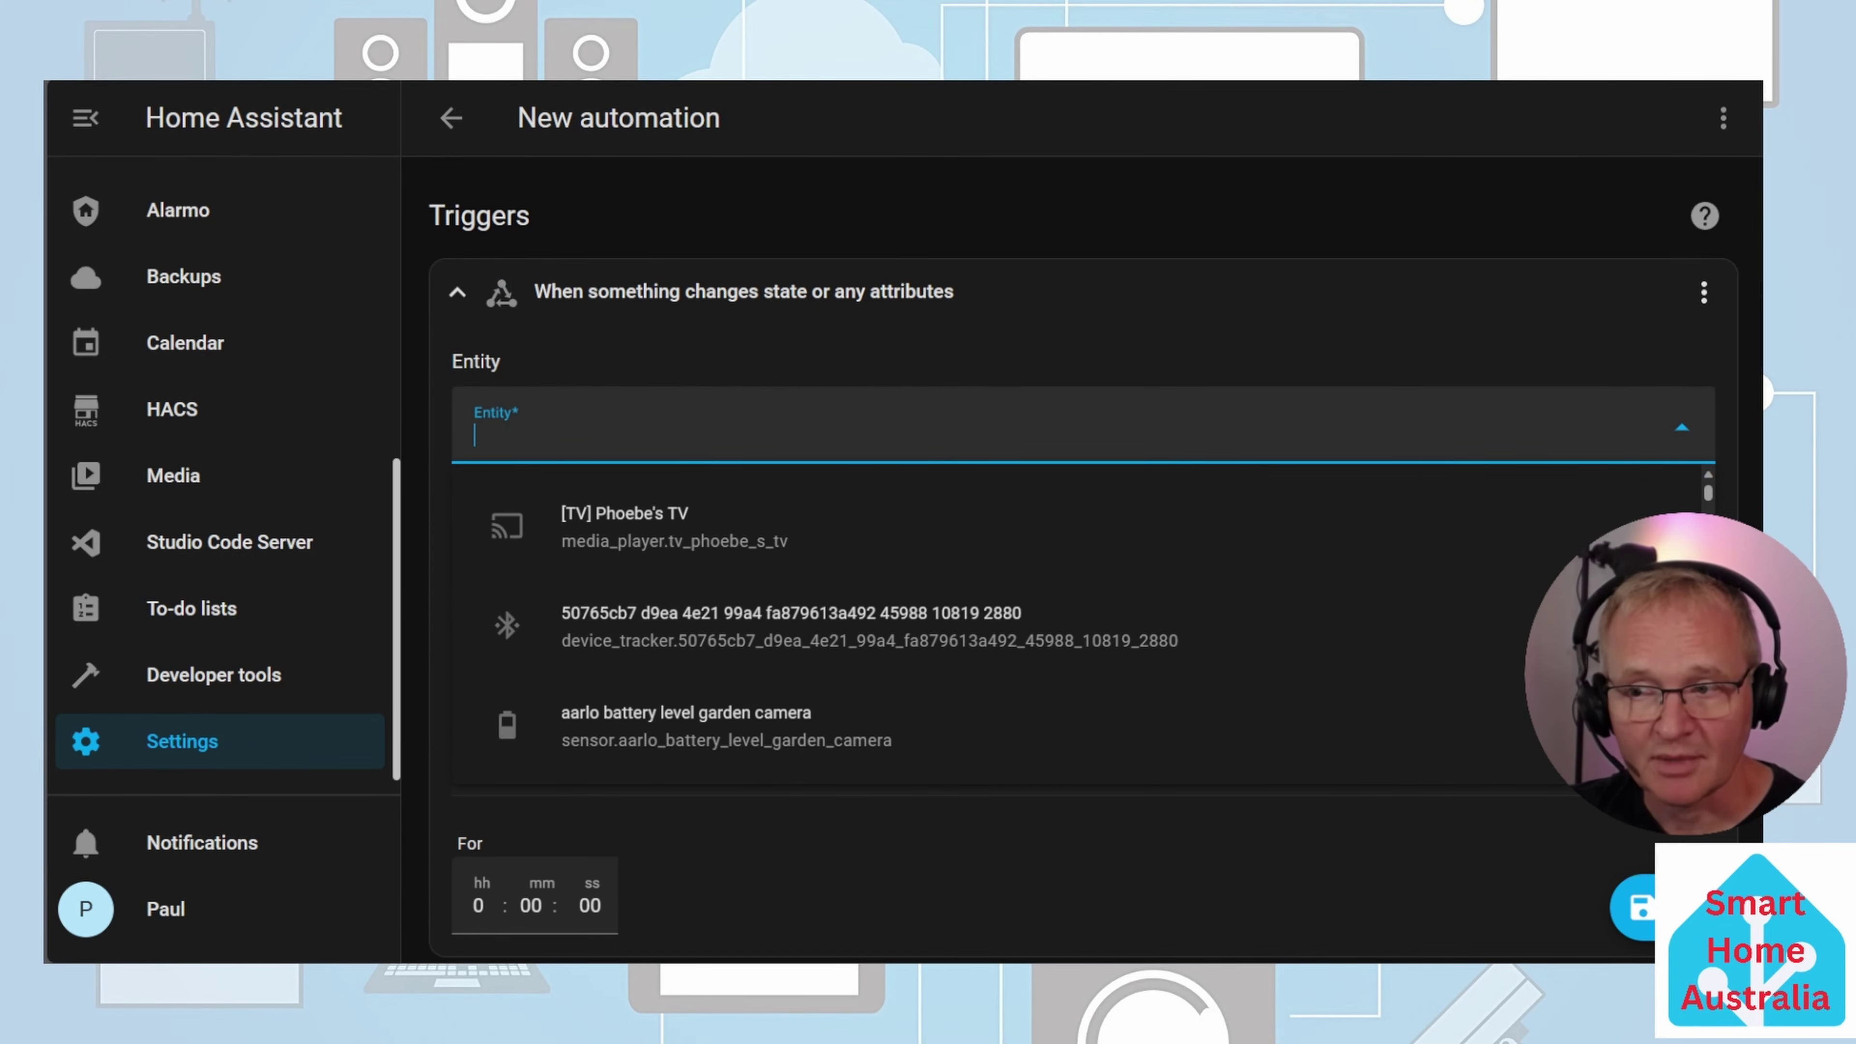
key("ctrl+v")
left_click(750, 533)
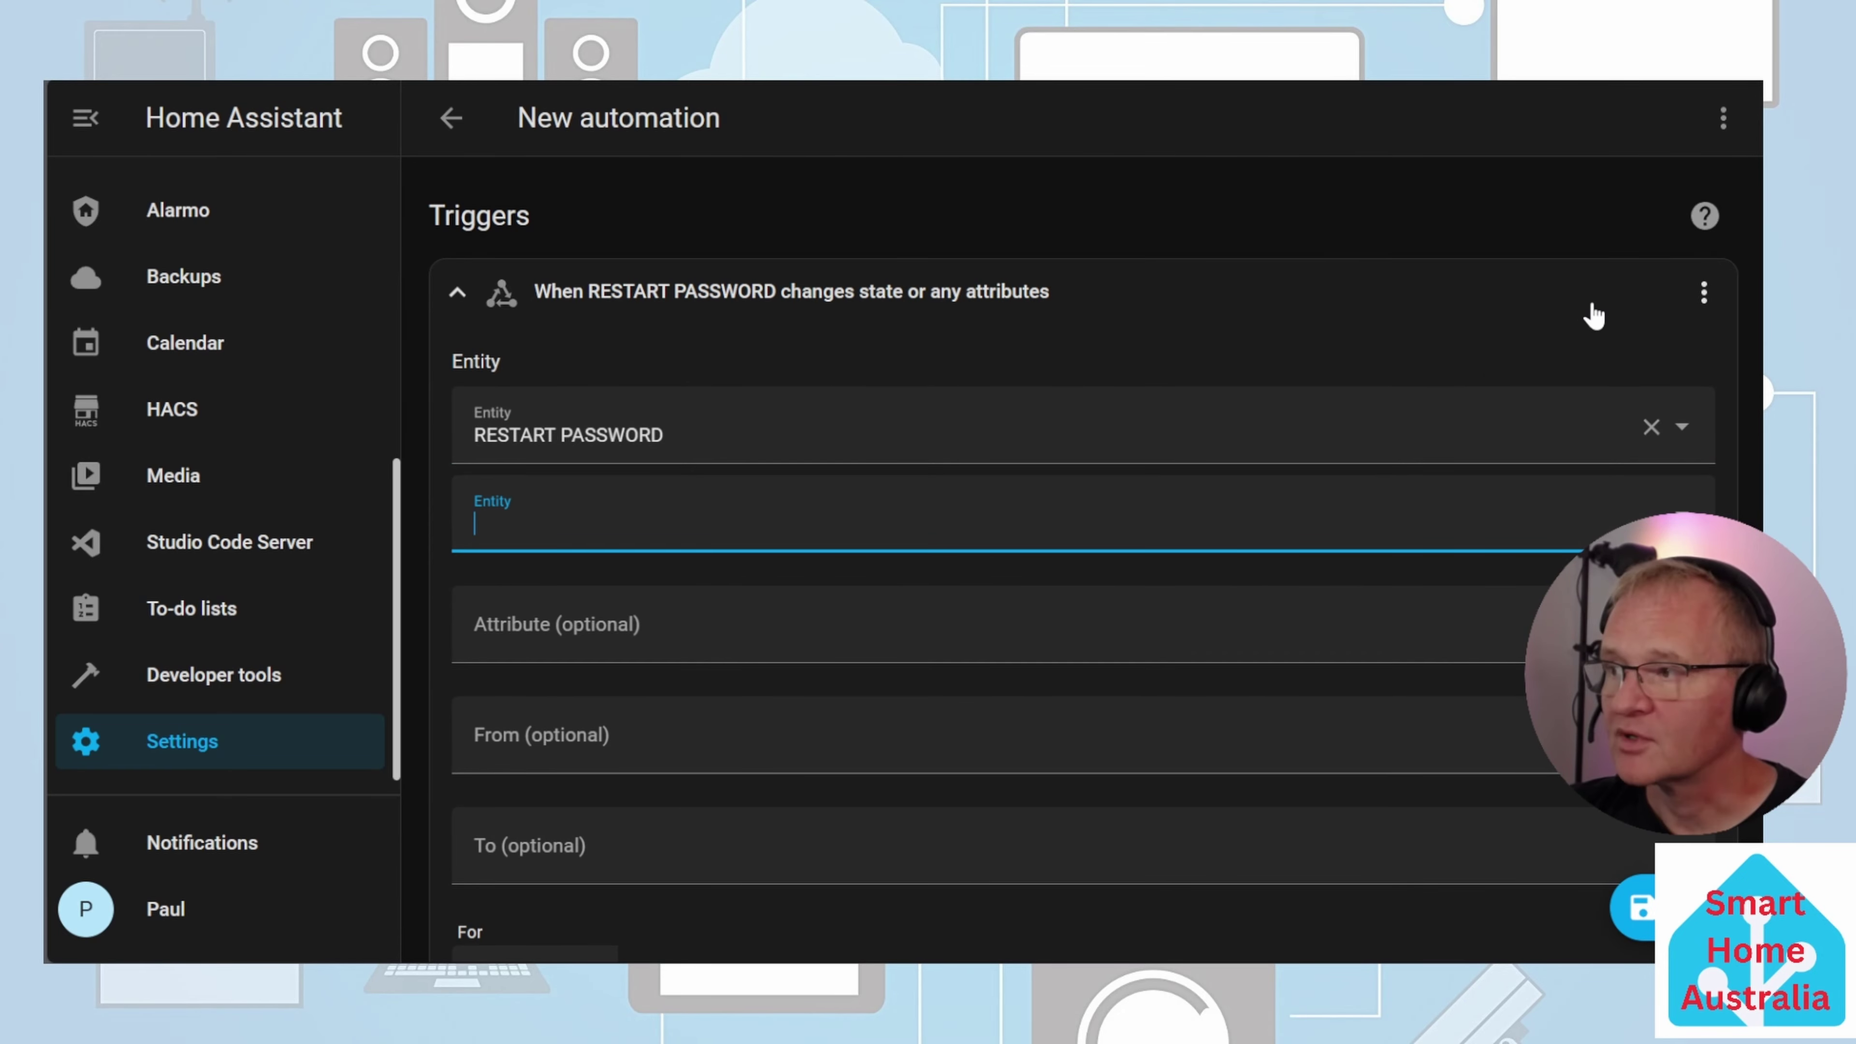
Give the RESTART PASSWORD trigger the trigger ID password_change
left_click(1699, 301)
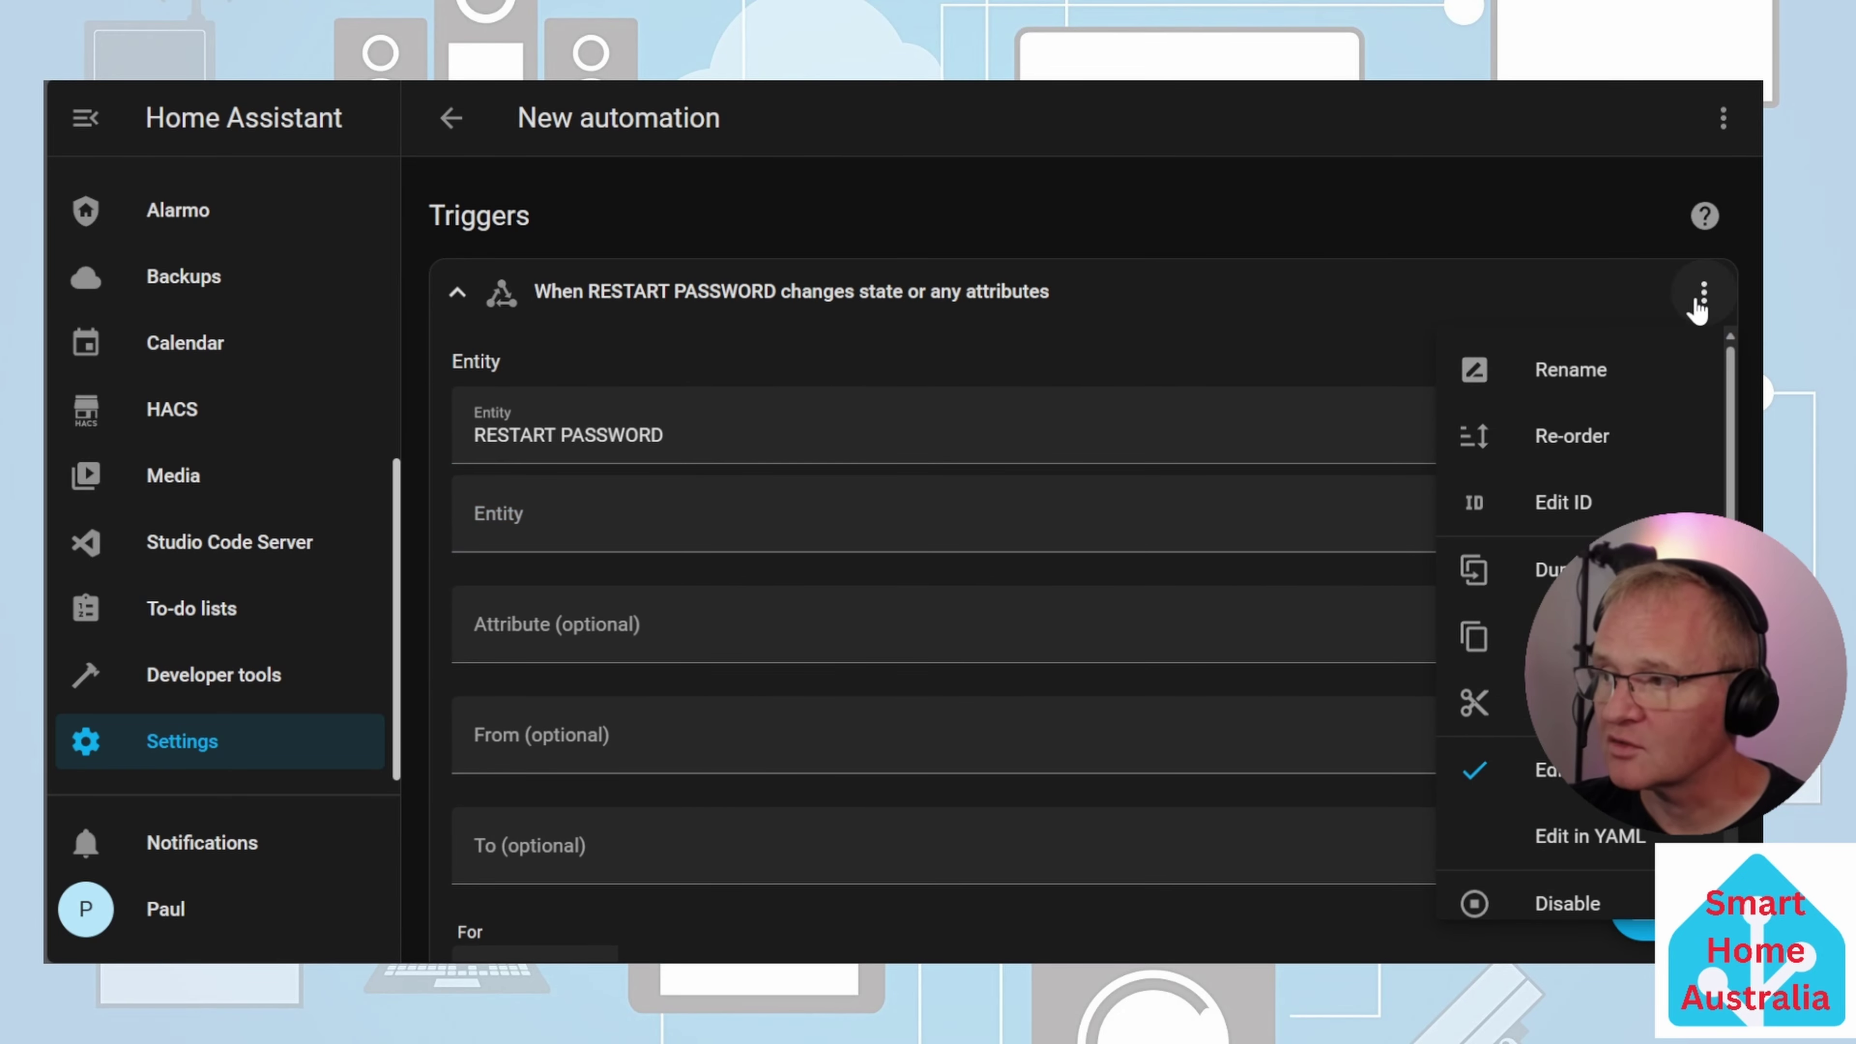
left_click(1583, 502)
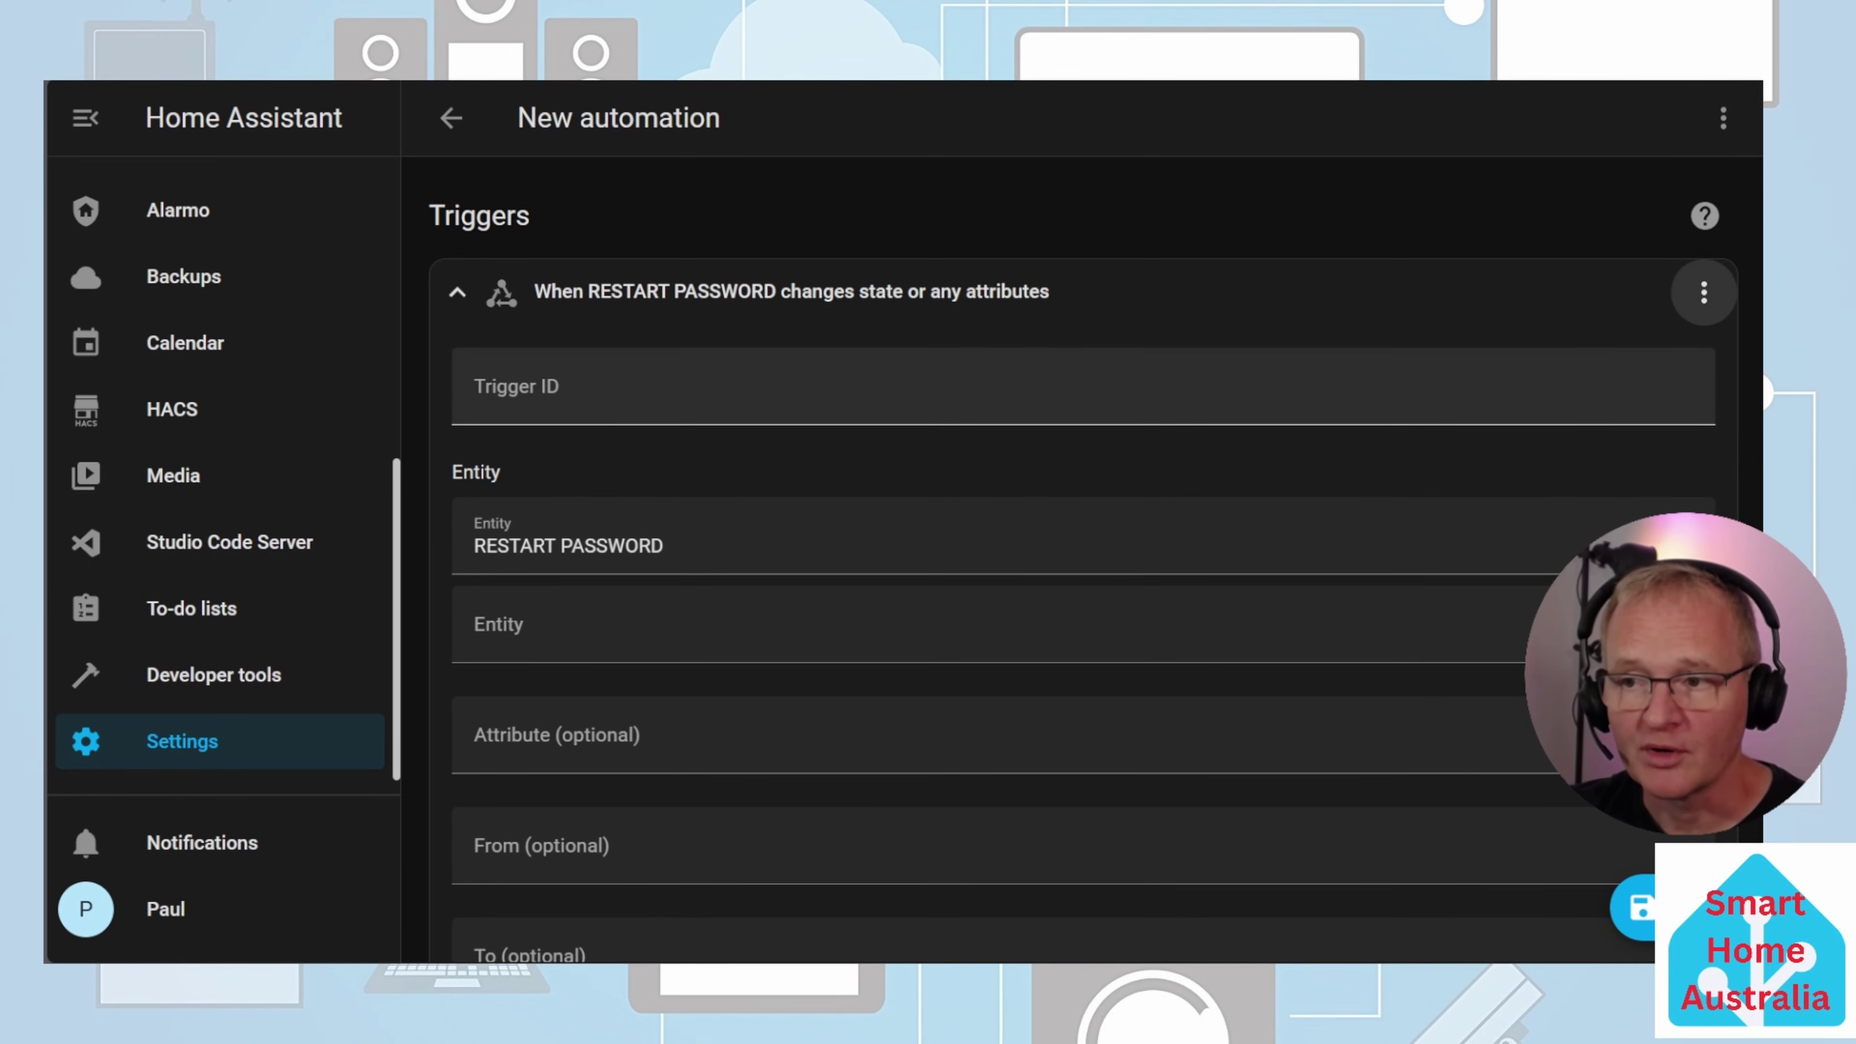
left_click(512, 395)
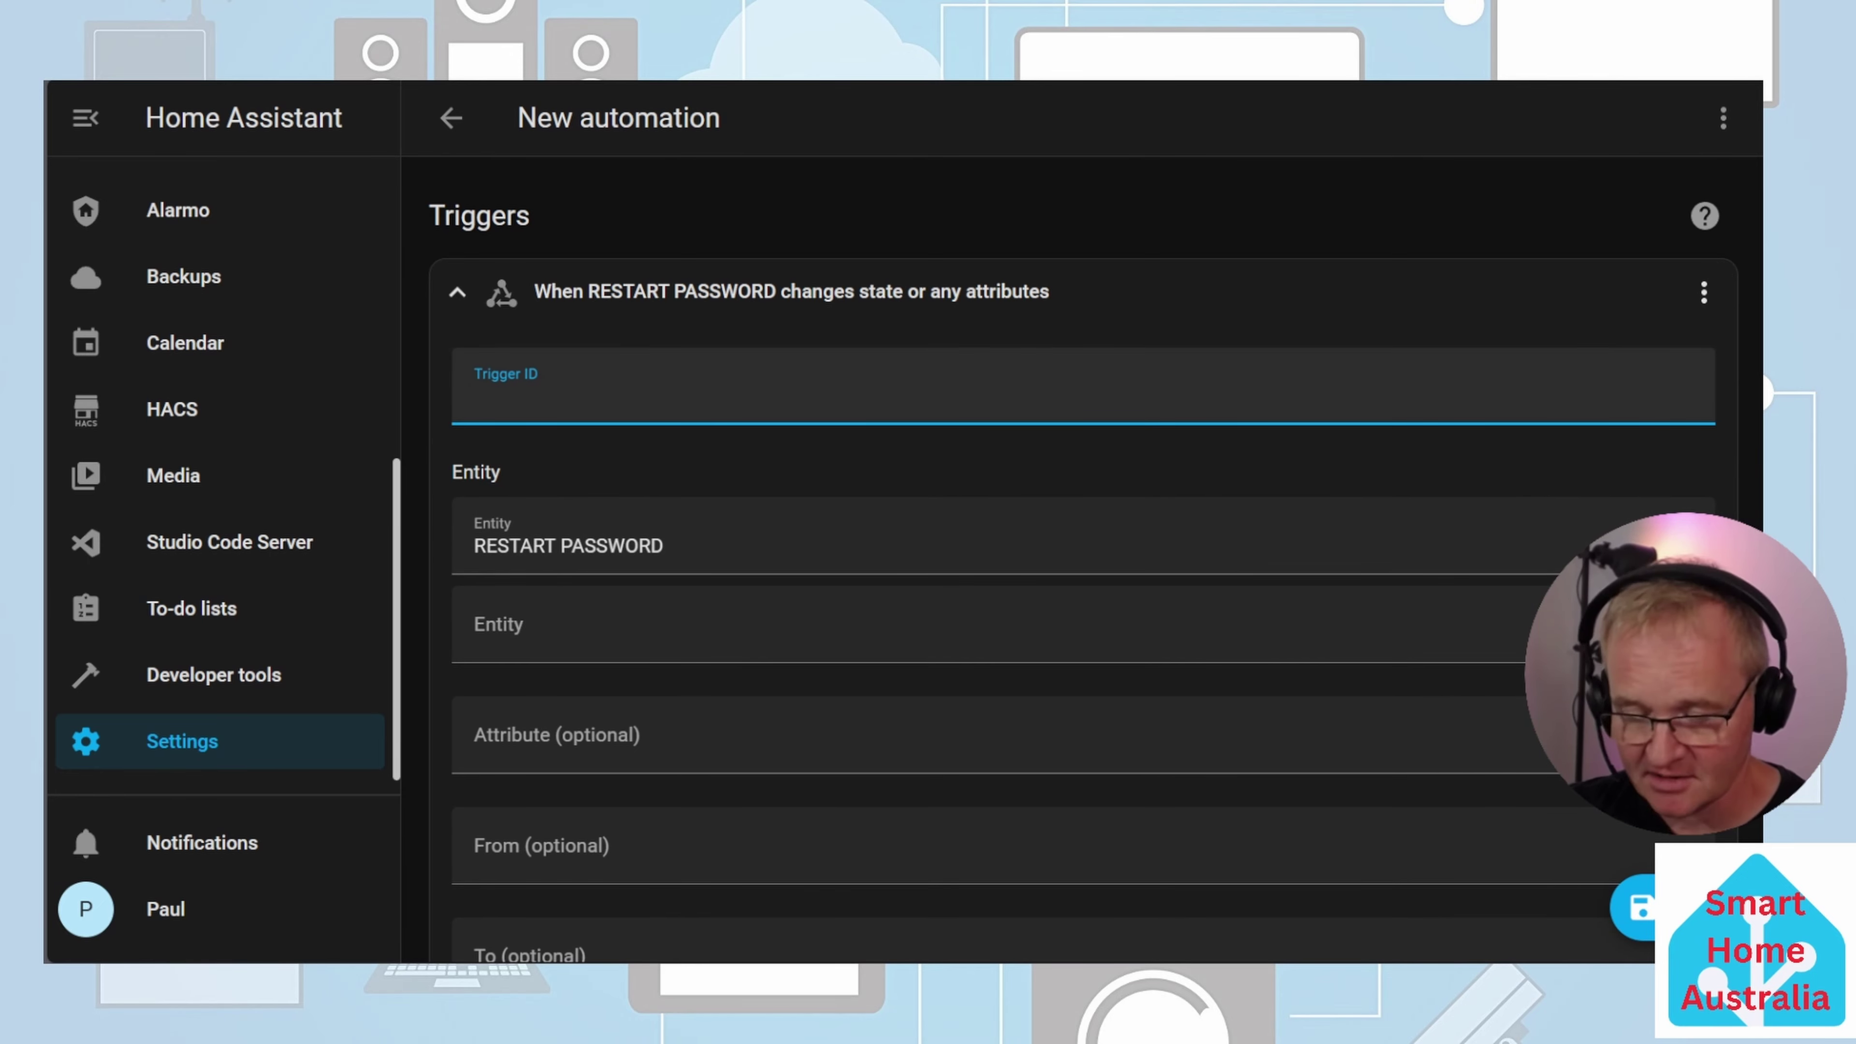
type("password_change")
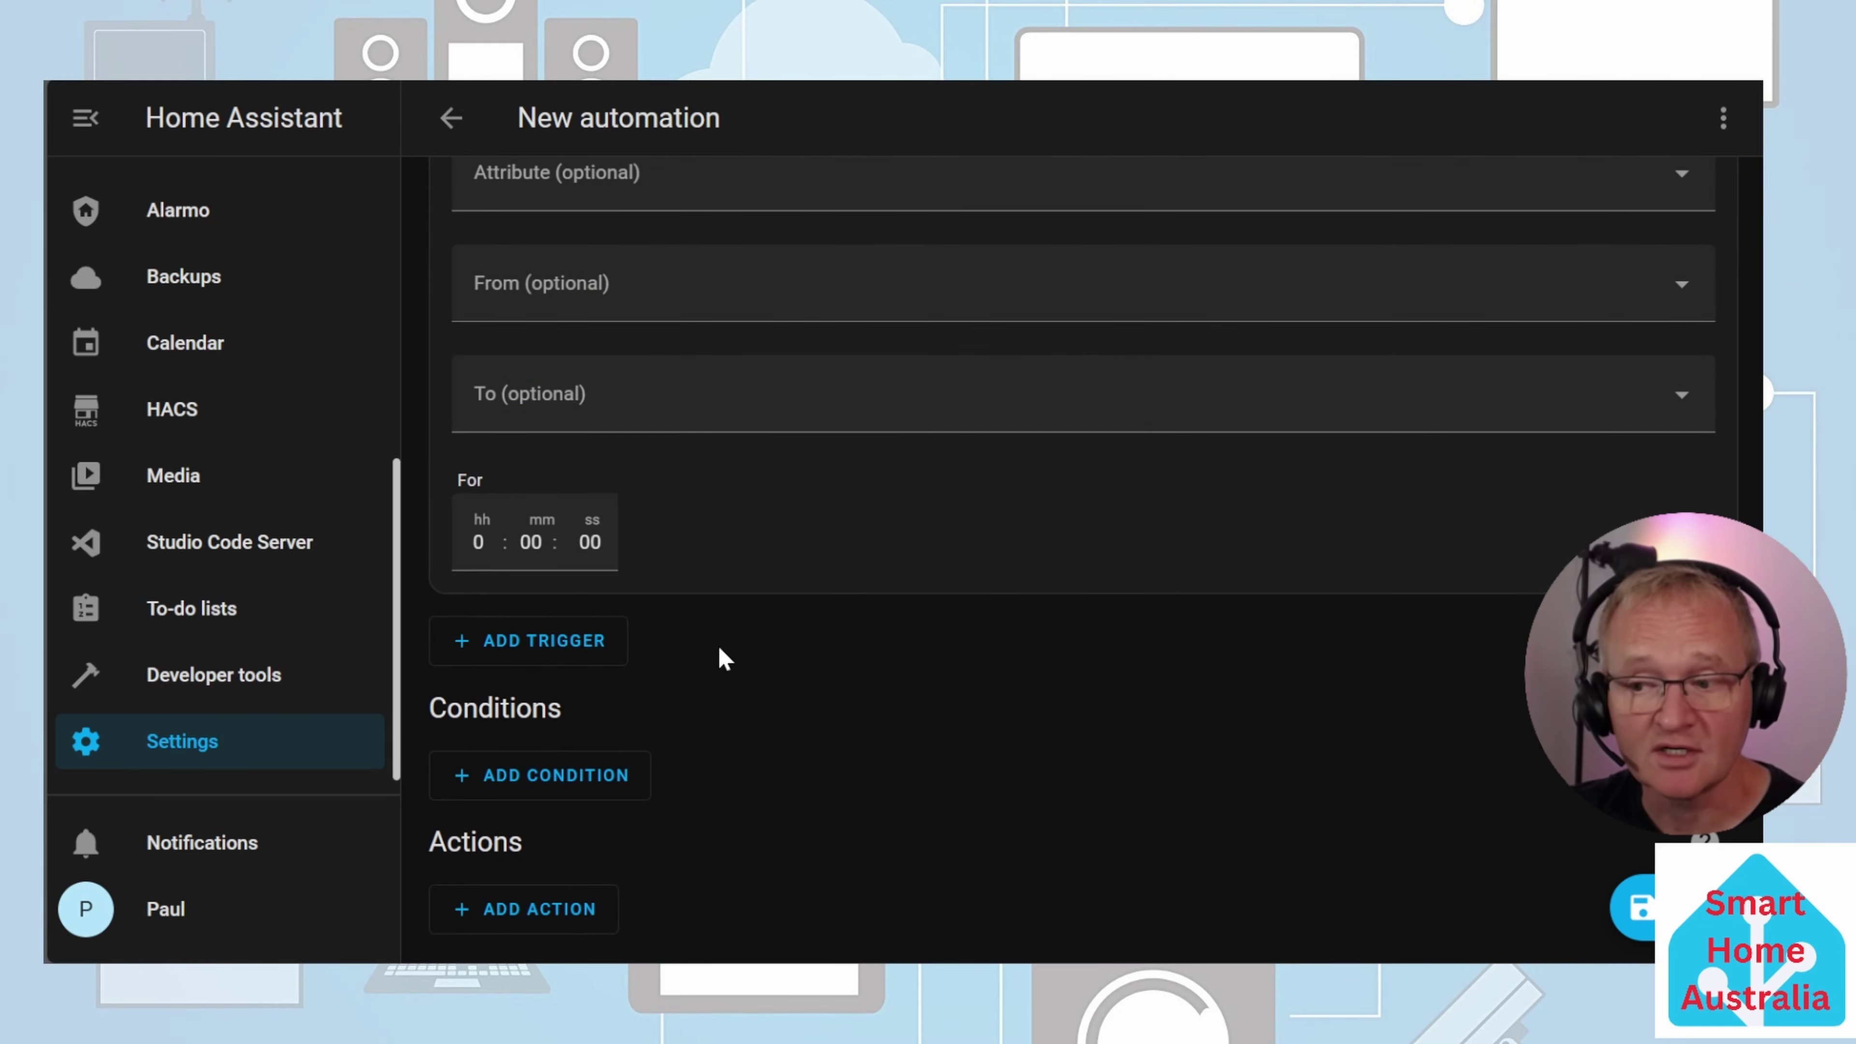
Add a Choose action and give its Option 1 a Triggered by condition for password_change
left_click(569, 927)
left_click(583, 238)
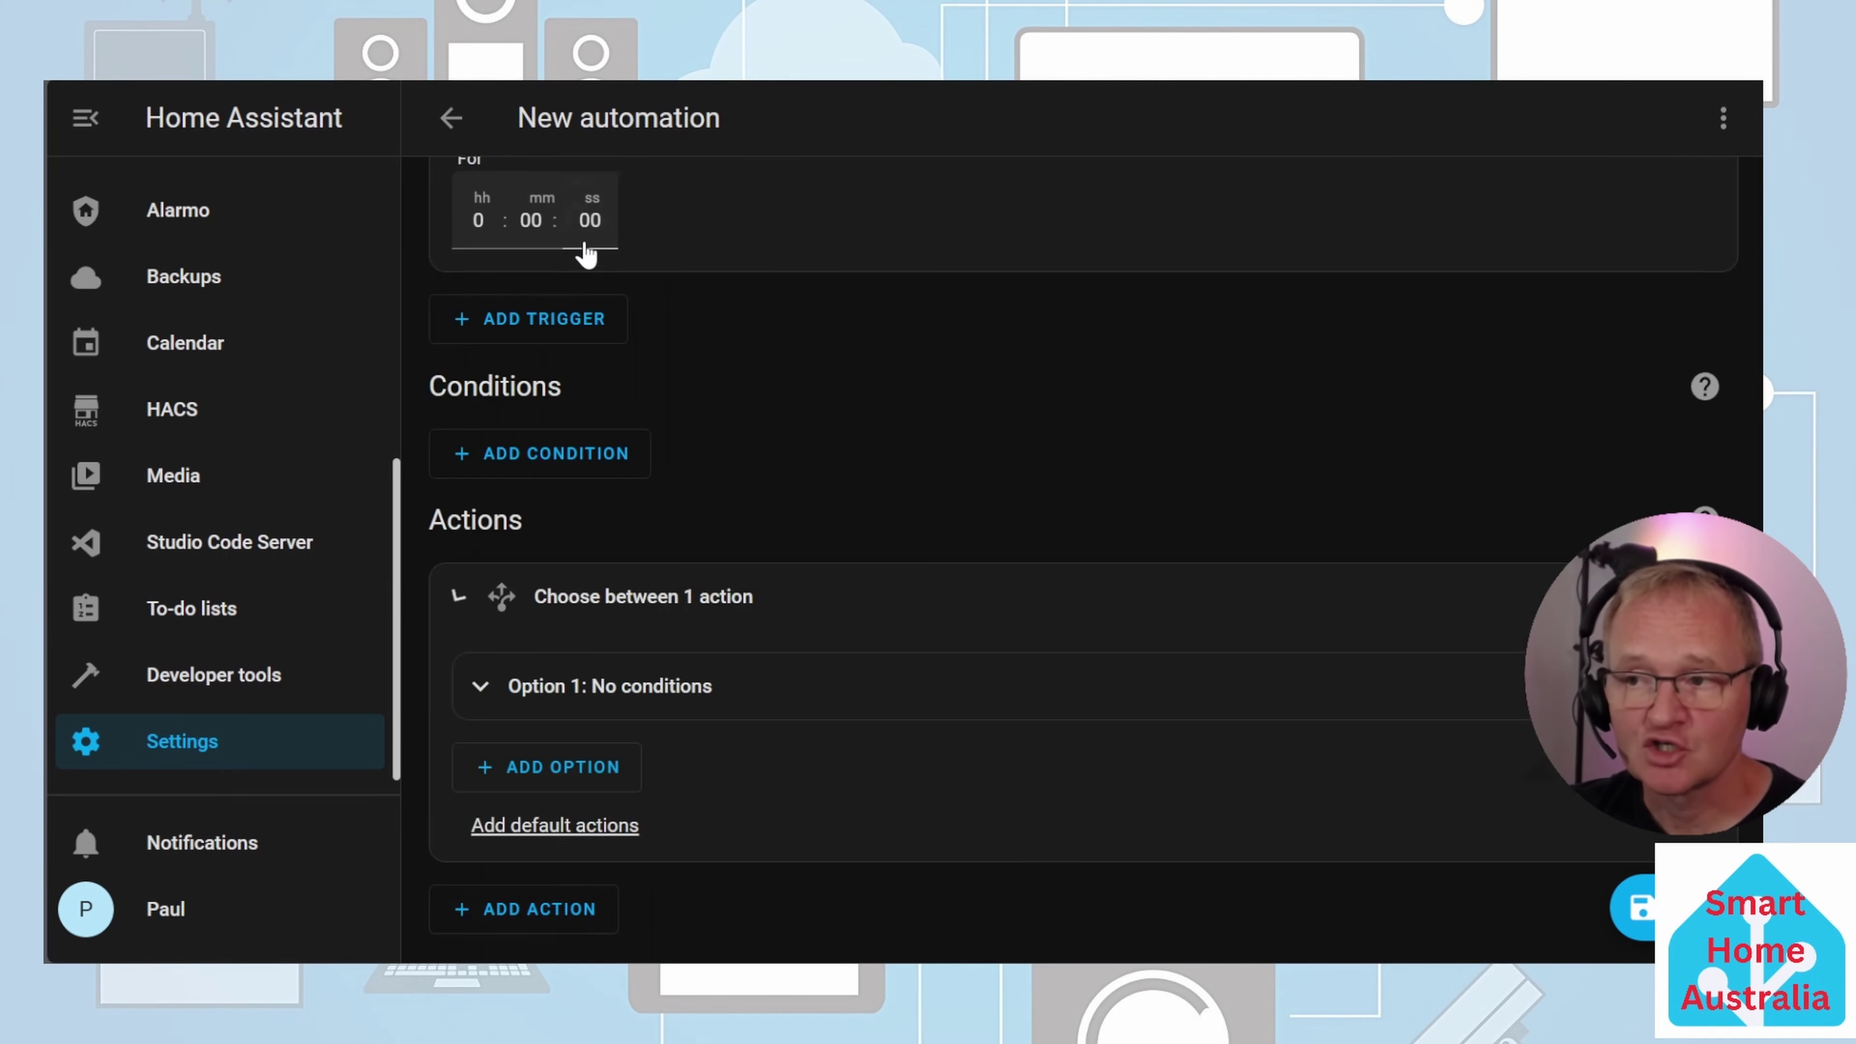
left_click(481, 691)
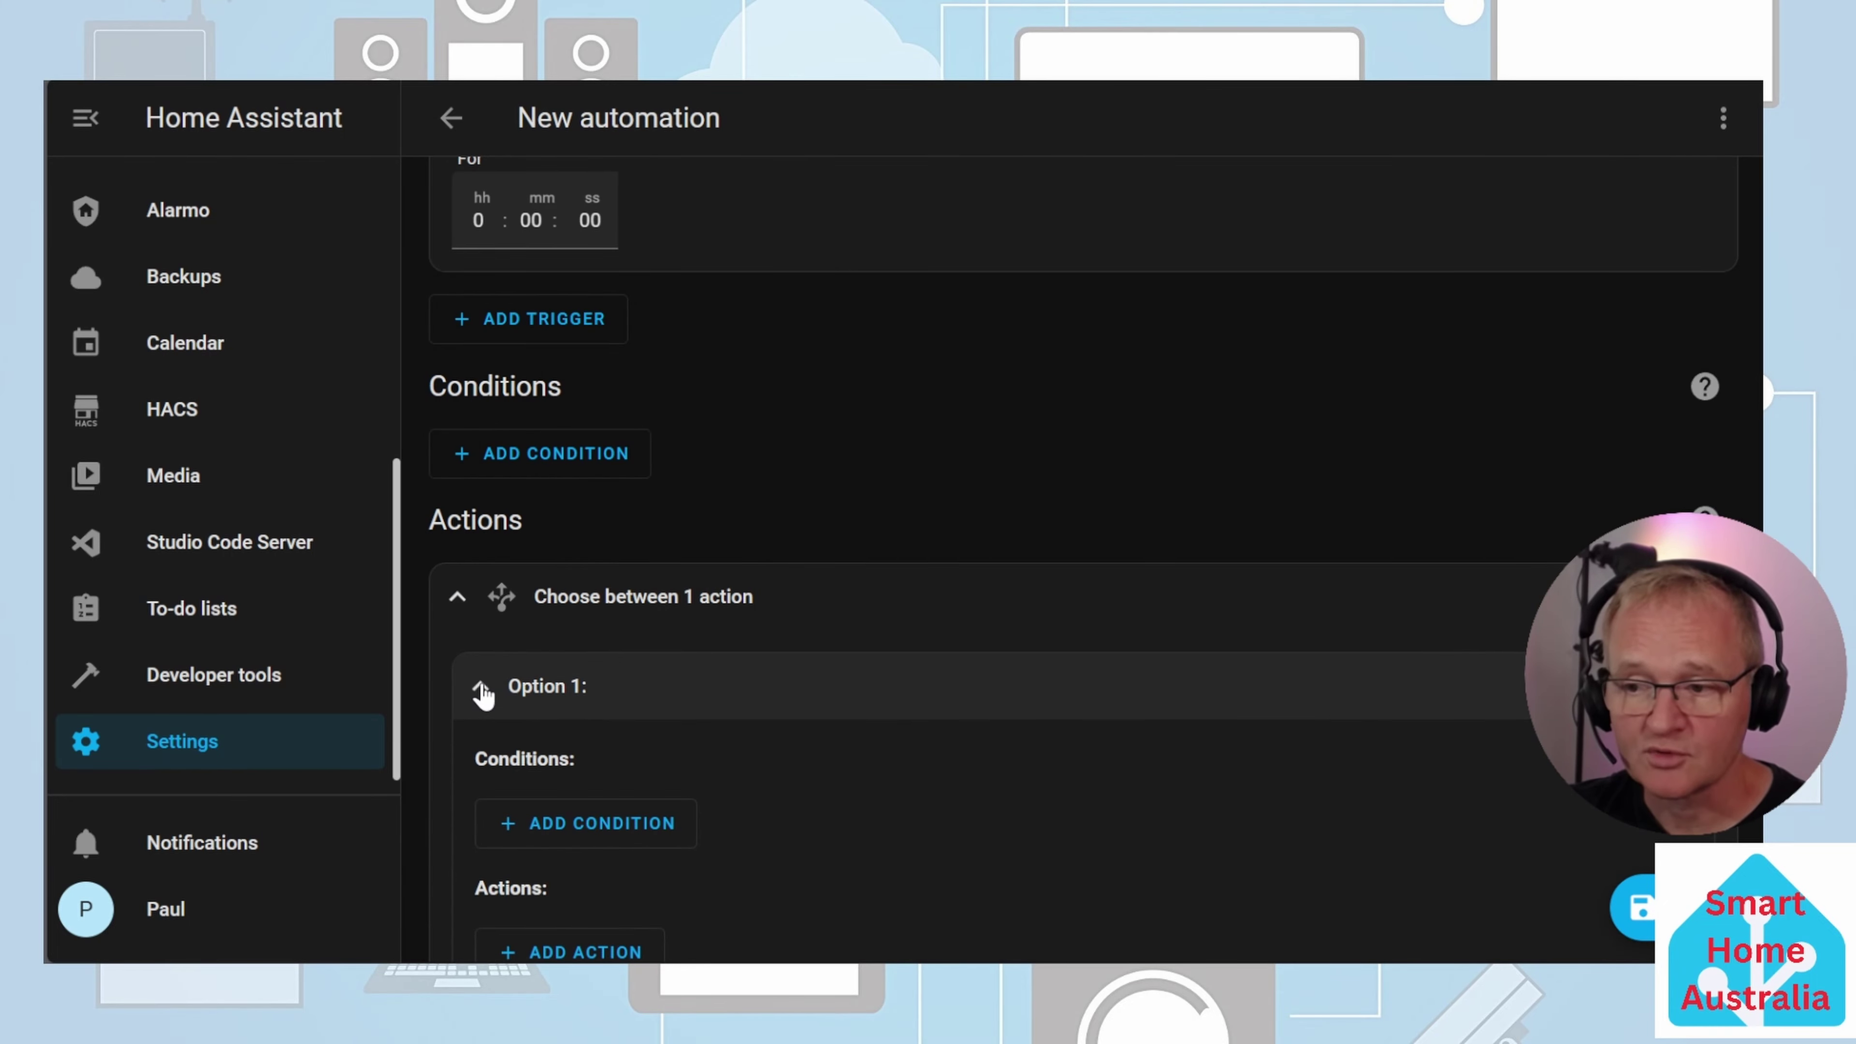
scroll(966, 531, "down", 3)
left_click(605, 545)
scroll(613, 431, "down", 5)
left_click(613, 426)
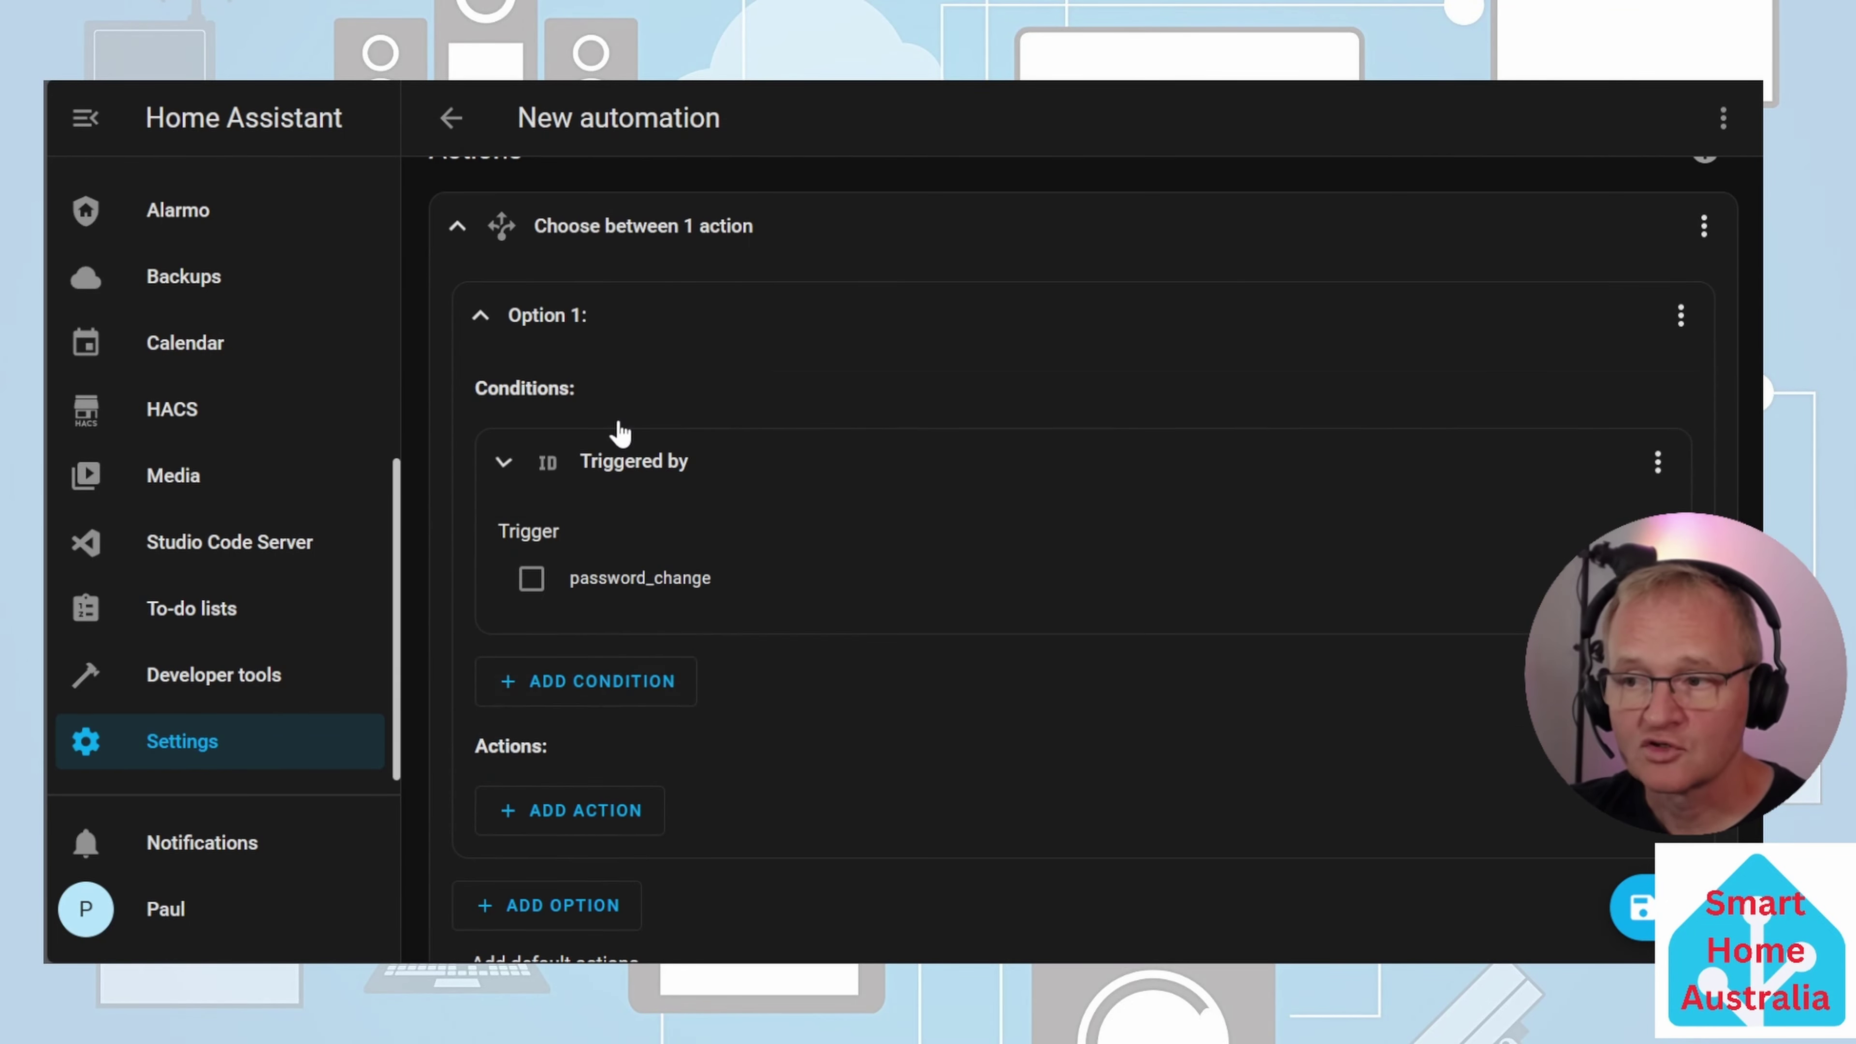
left_click(531, 580)
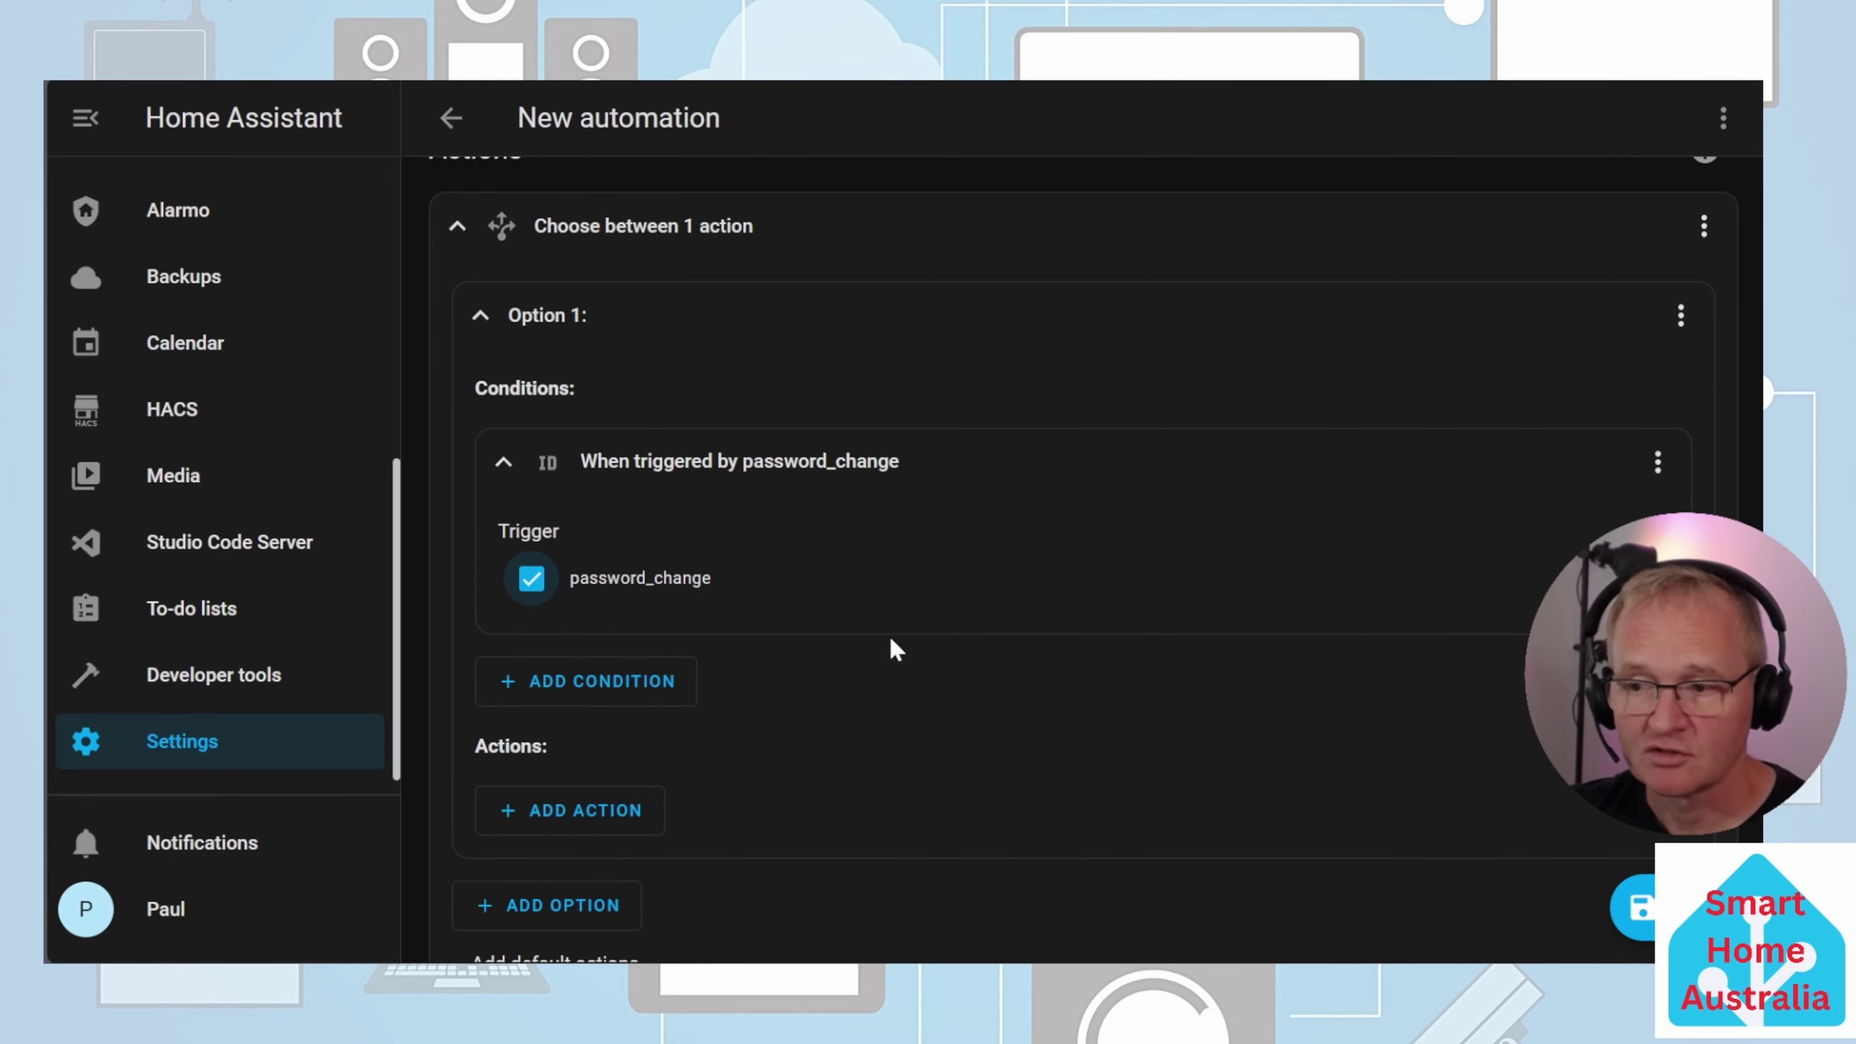
Add a State condition to Option 1 that checks the RESTART PASSWORD entity, entering the required password as its state
scroll(888, 634, "down", 2)
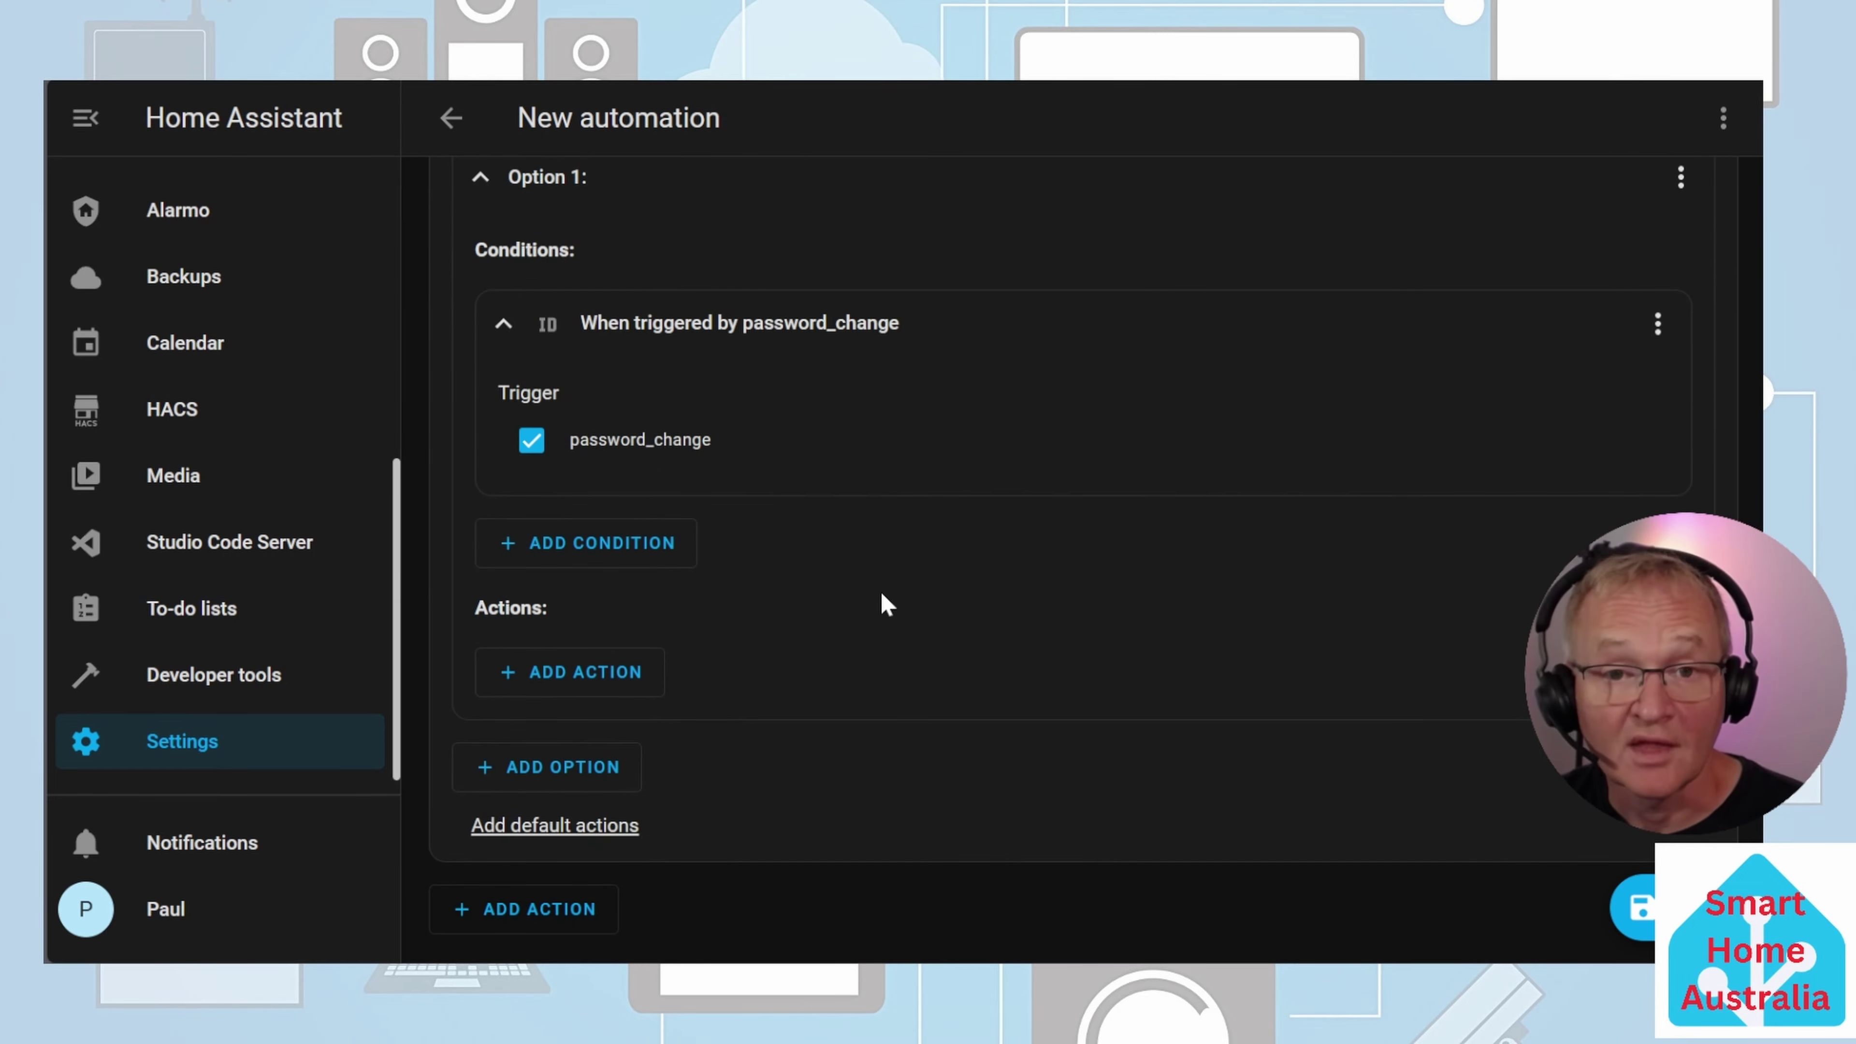
left_click(643, 549)
scroll(603, 333, "up", 3)
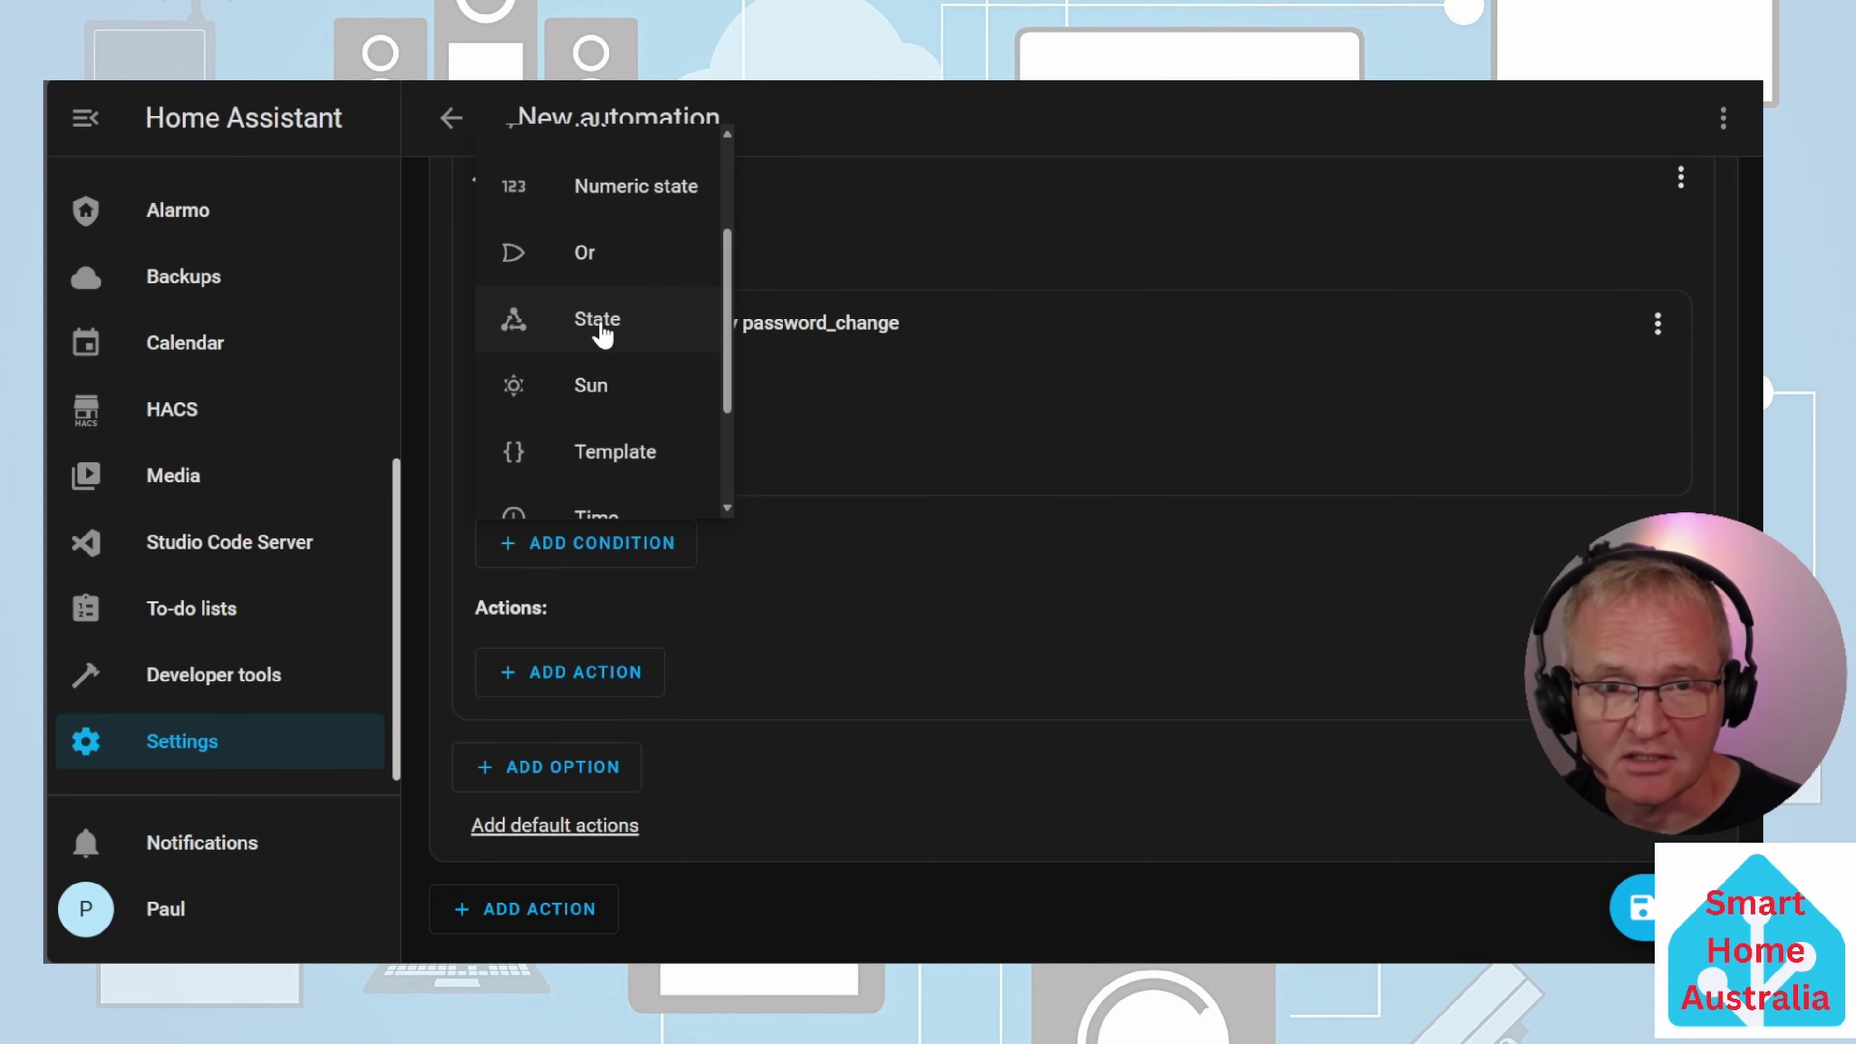
left_click(598, 322)
type("restart password")
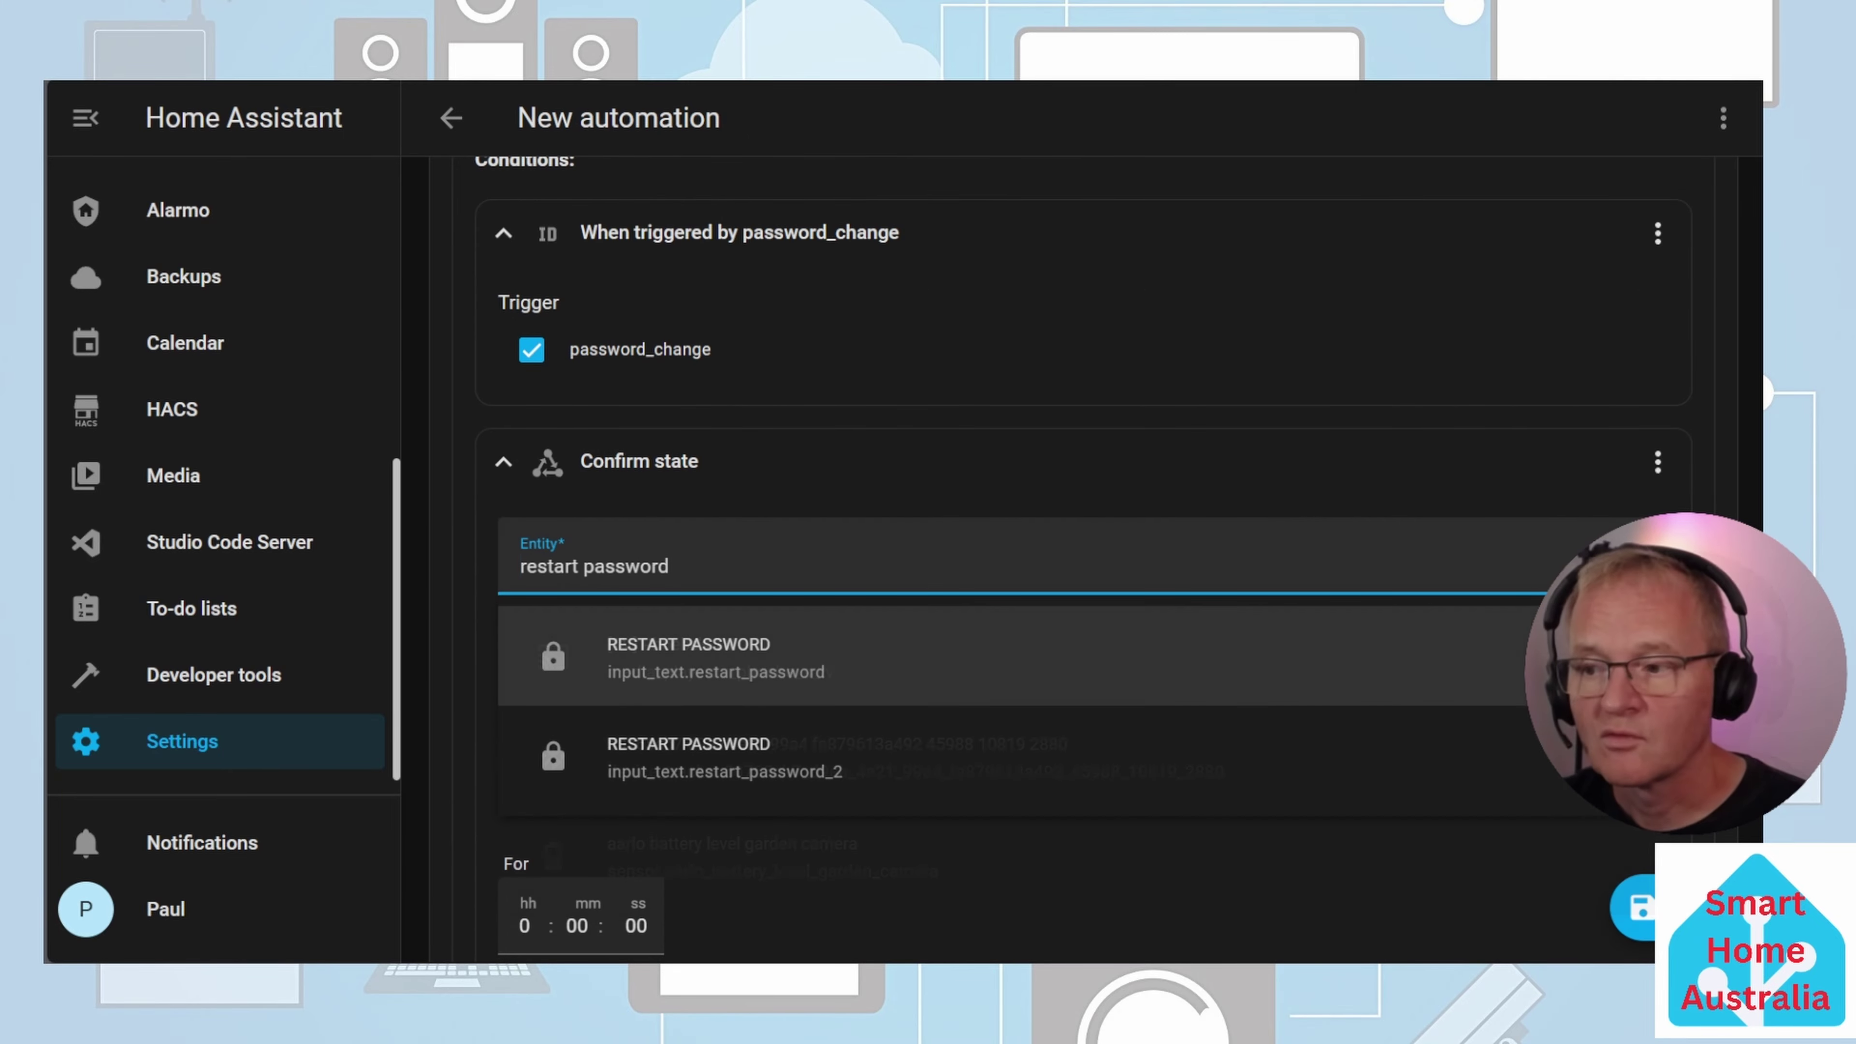
left_click(743, 673)
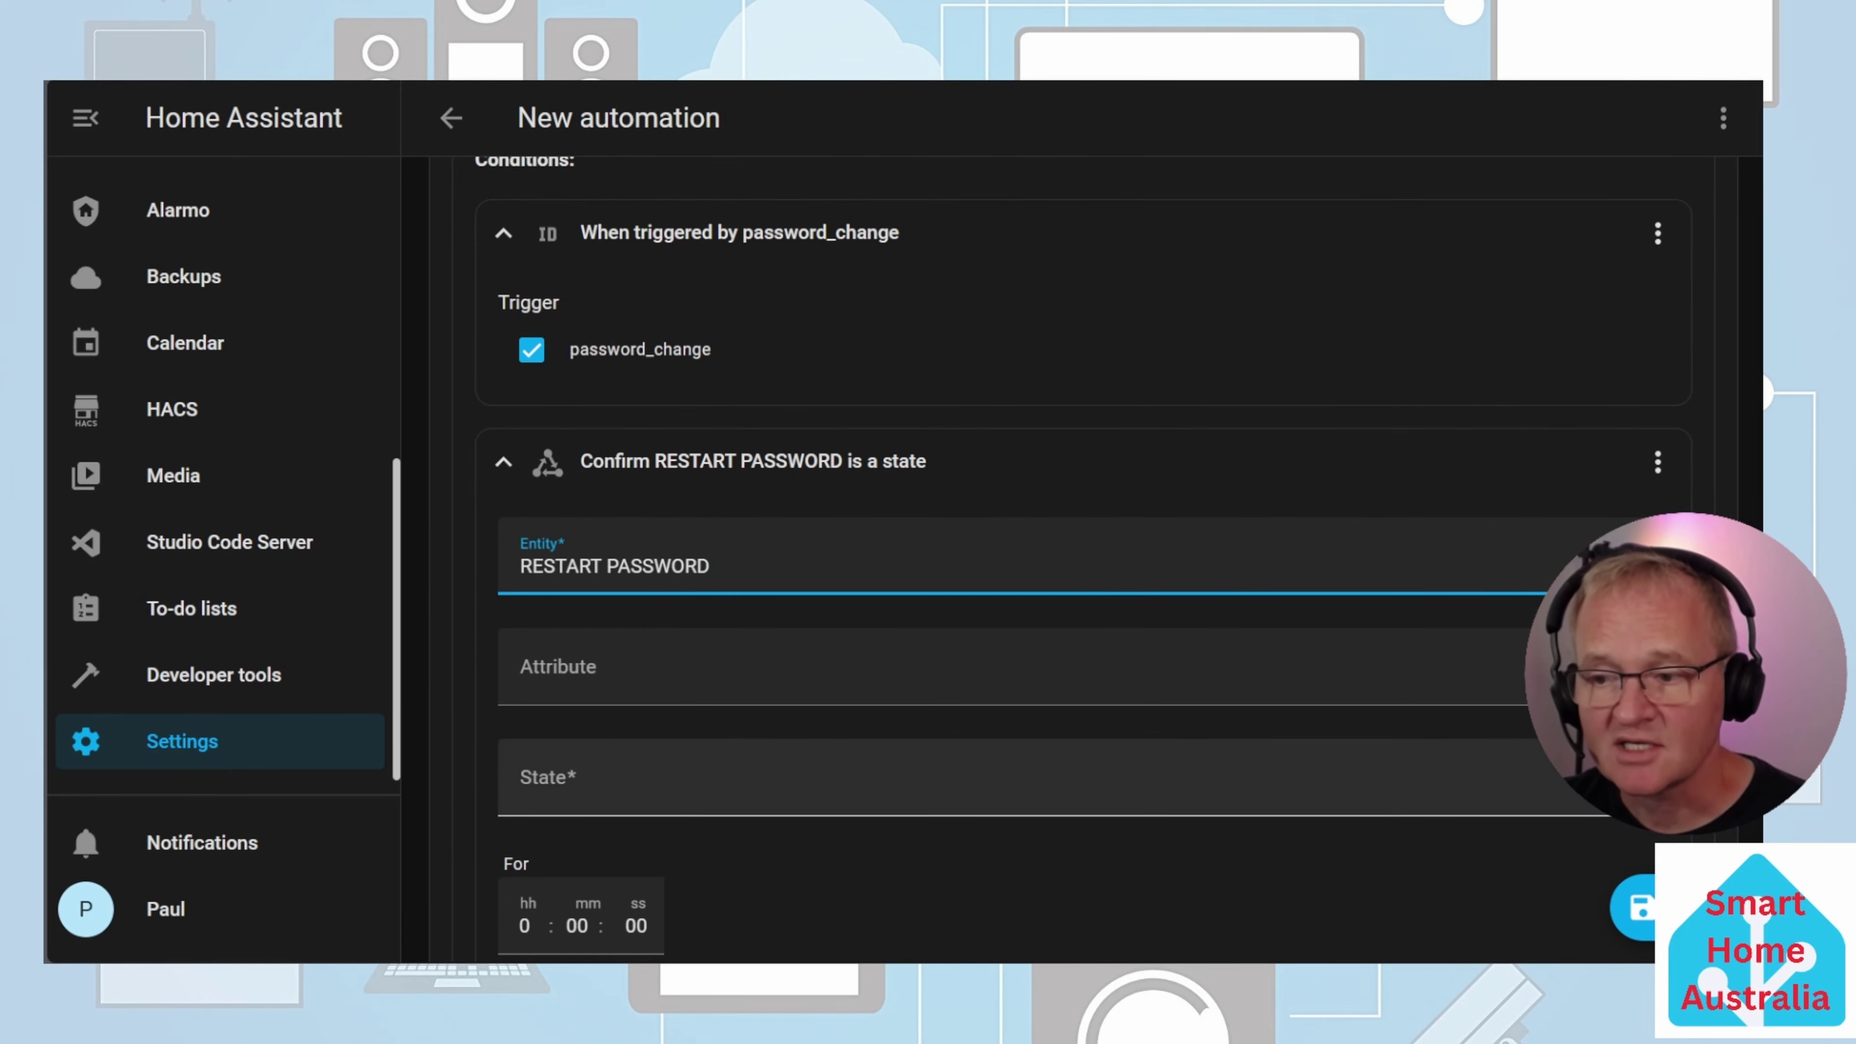
left_click(524, 793)
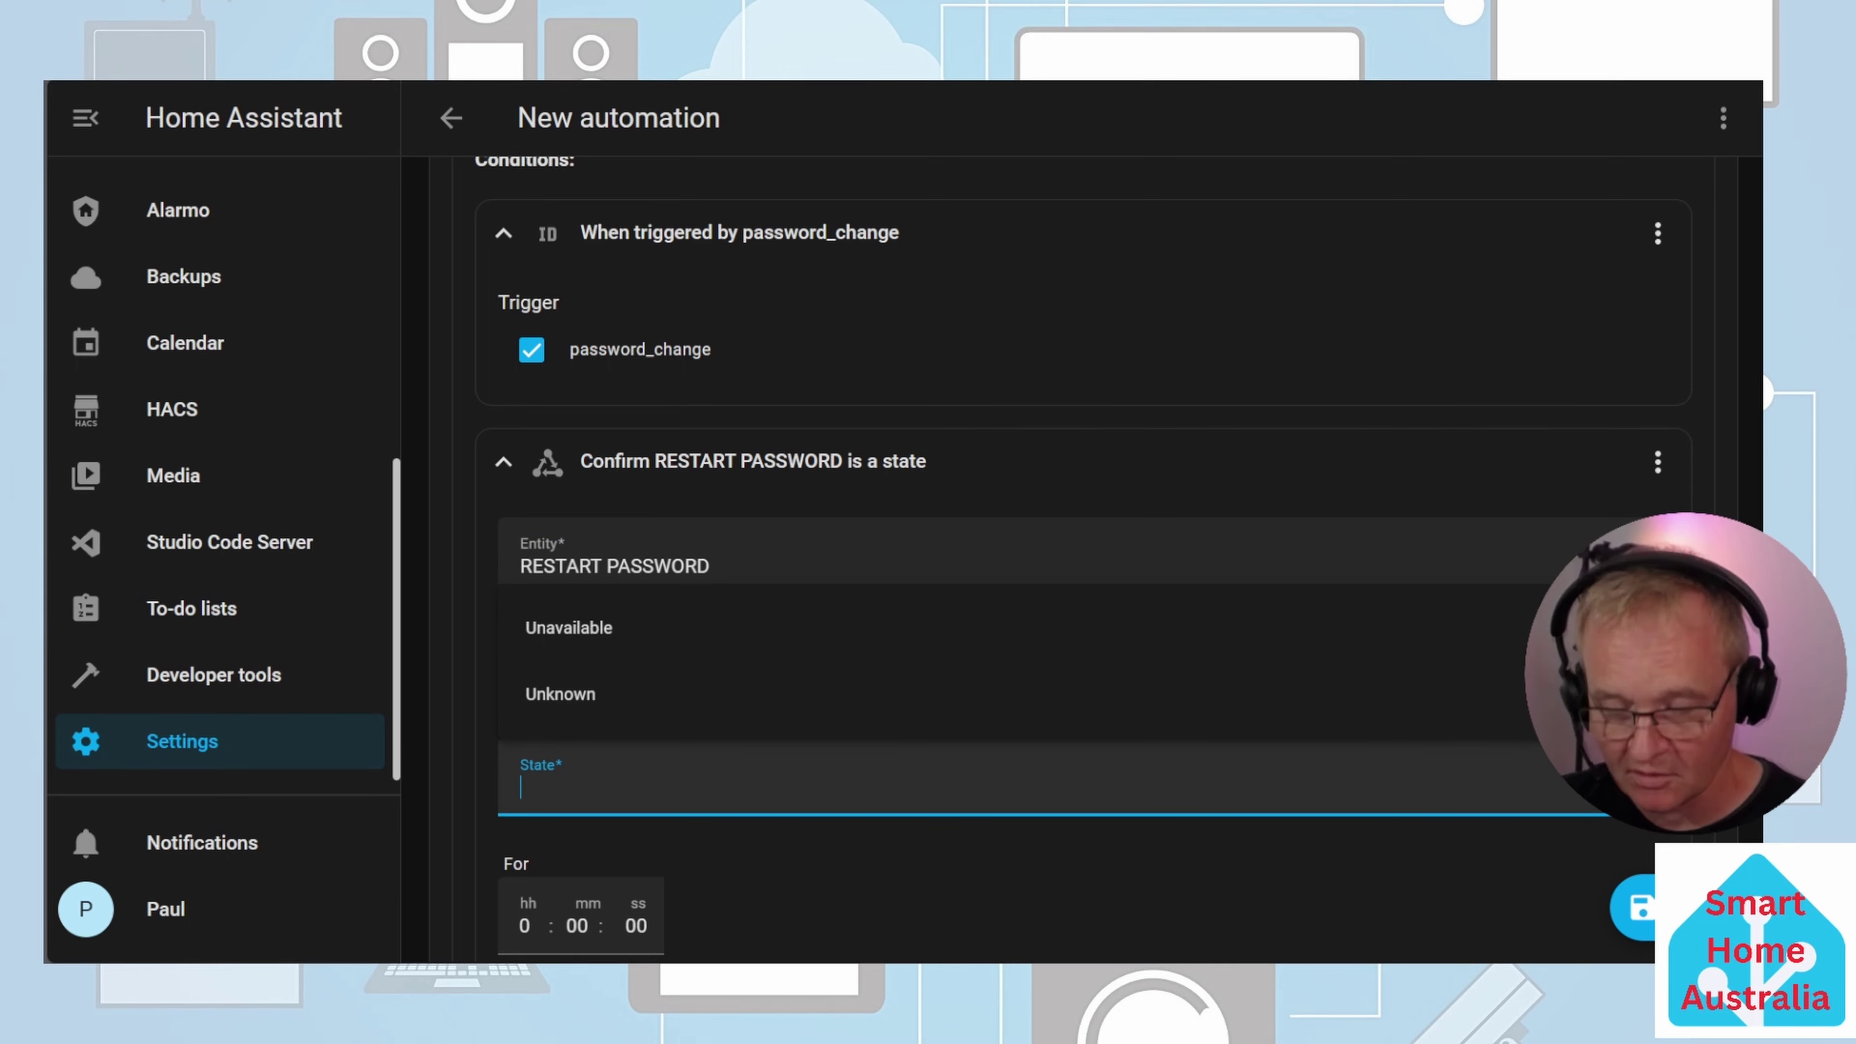
type("Password")
left_click(792, 888)
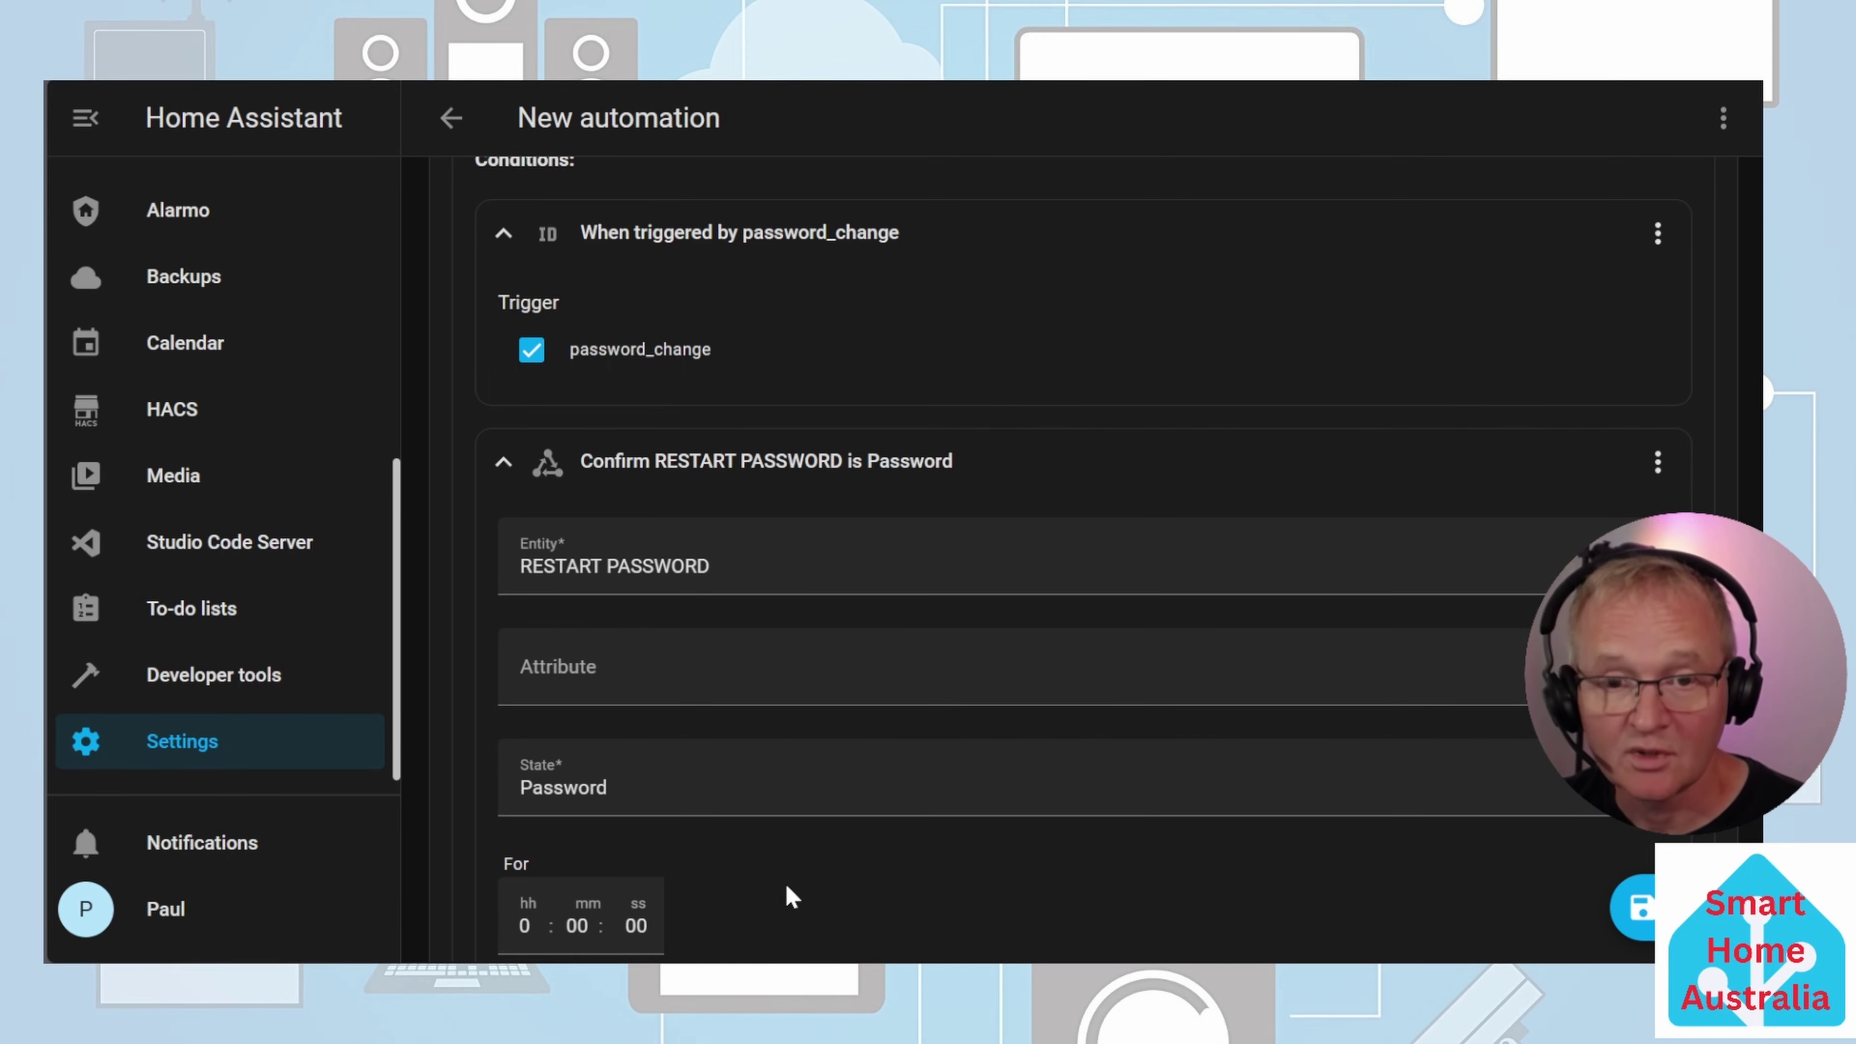
Add an Input text: Set service call to Option 1's actions, targeting RESTART PASSWORD with the value null
scroll(768, 883, "down", 5)
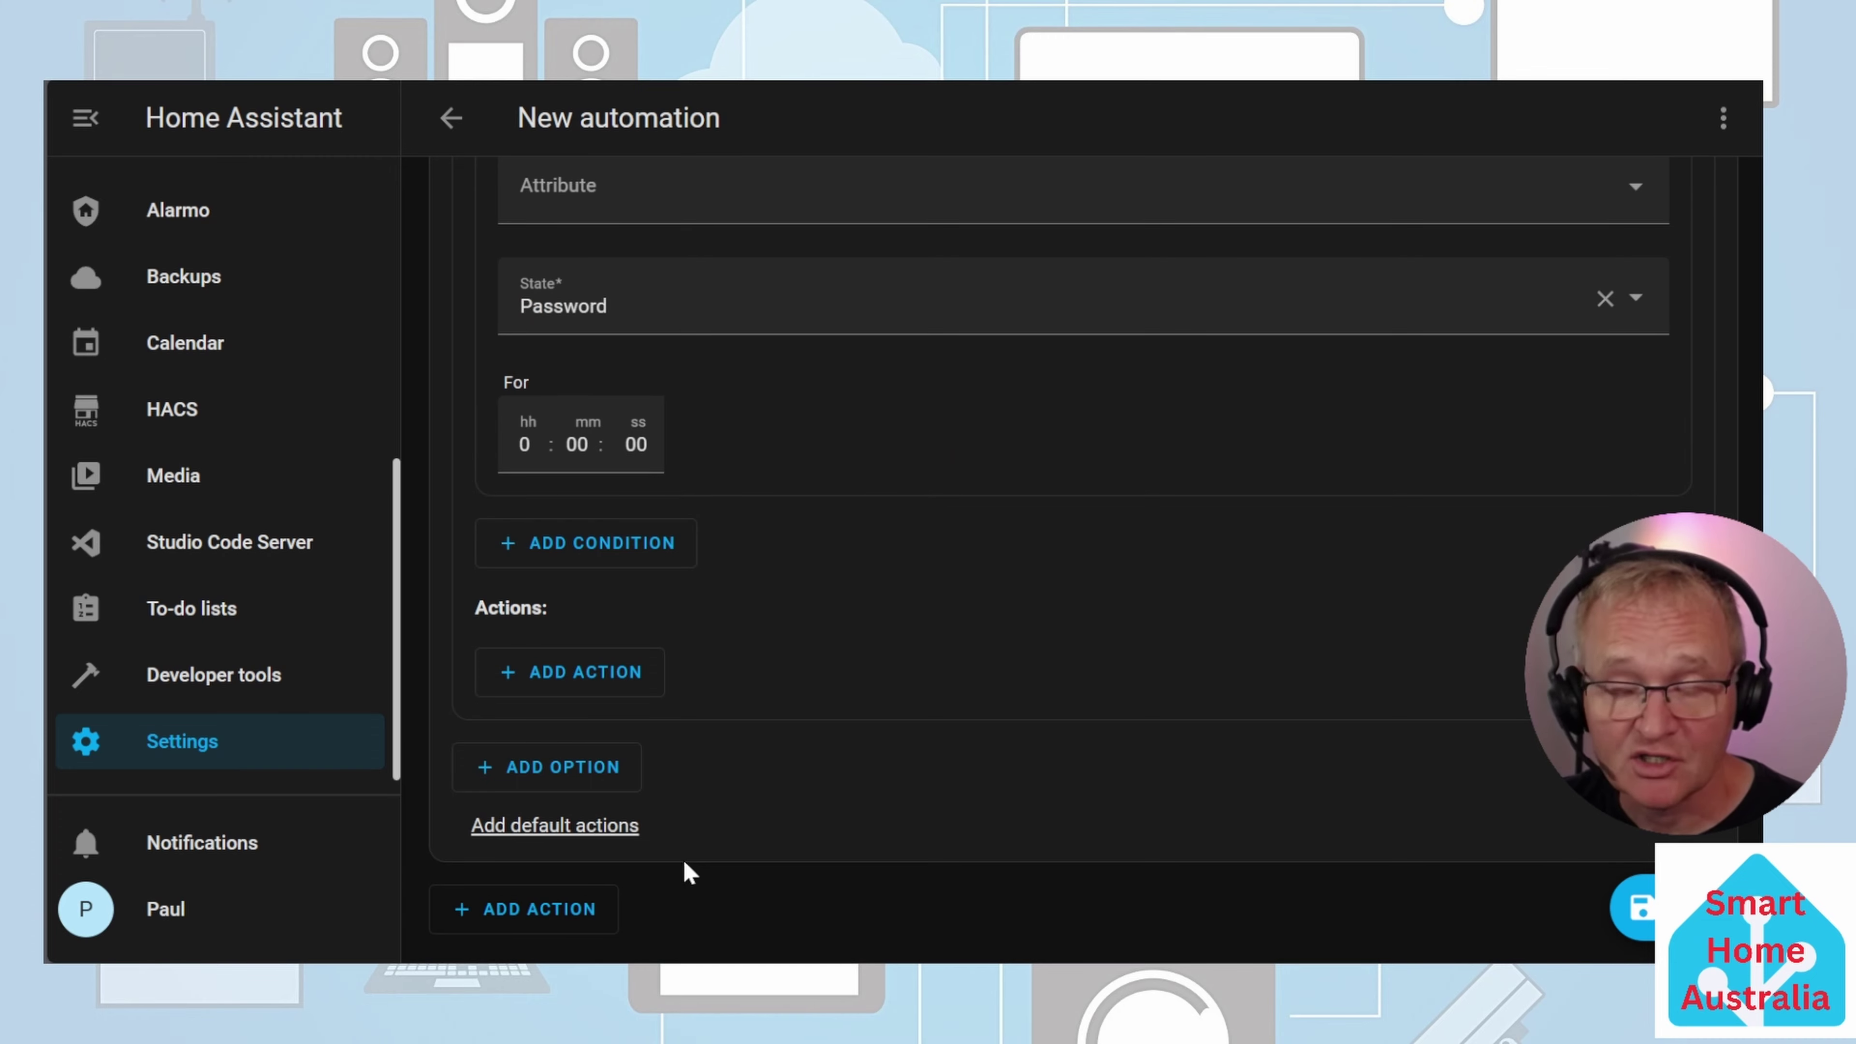
left_click(607, 687)
left_click(621, 170)
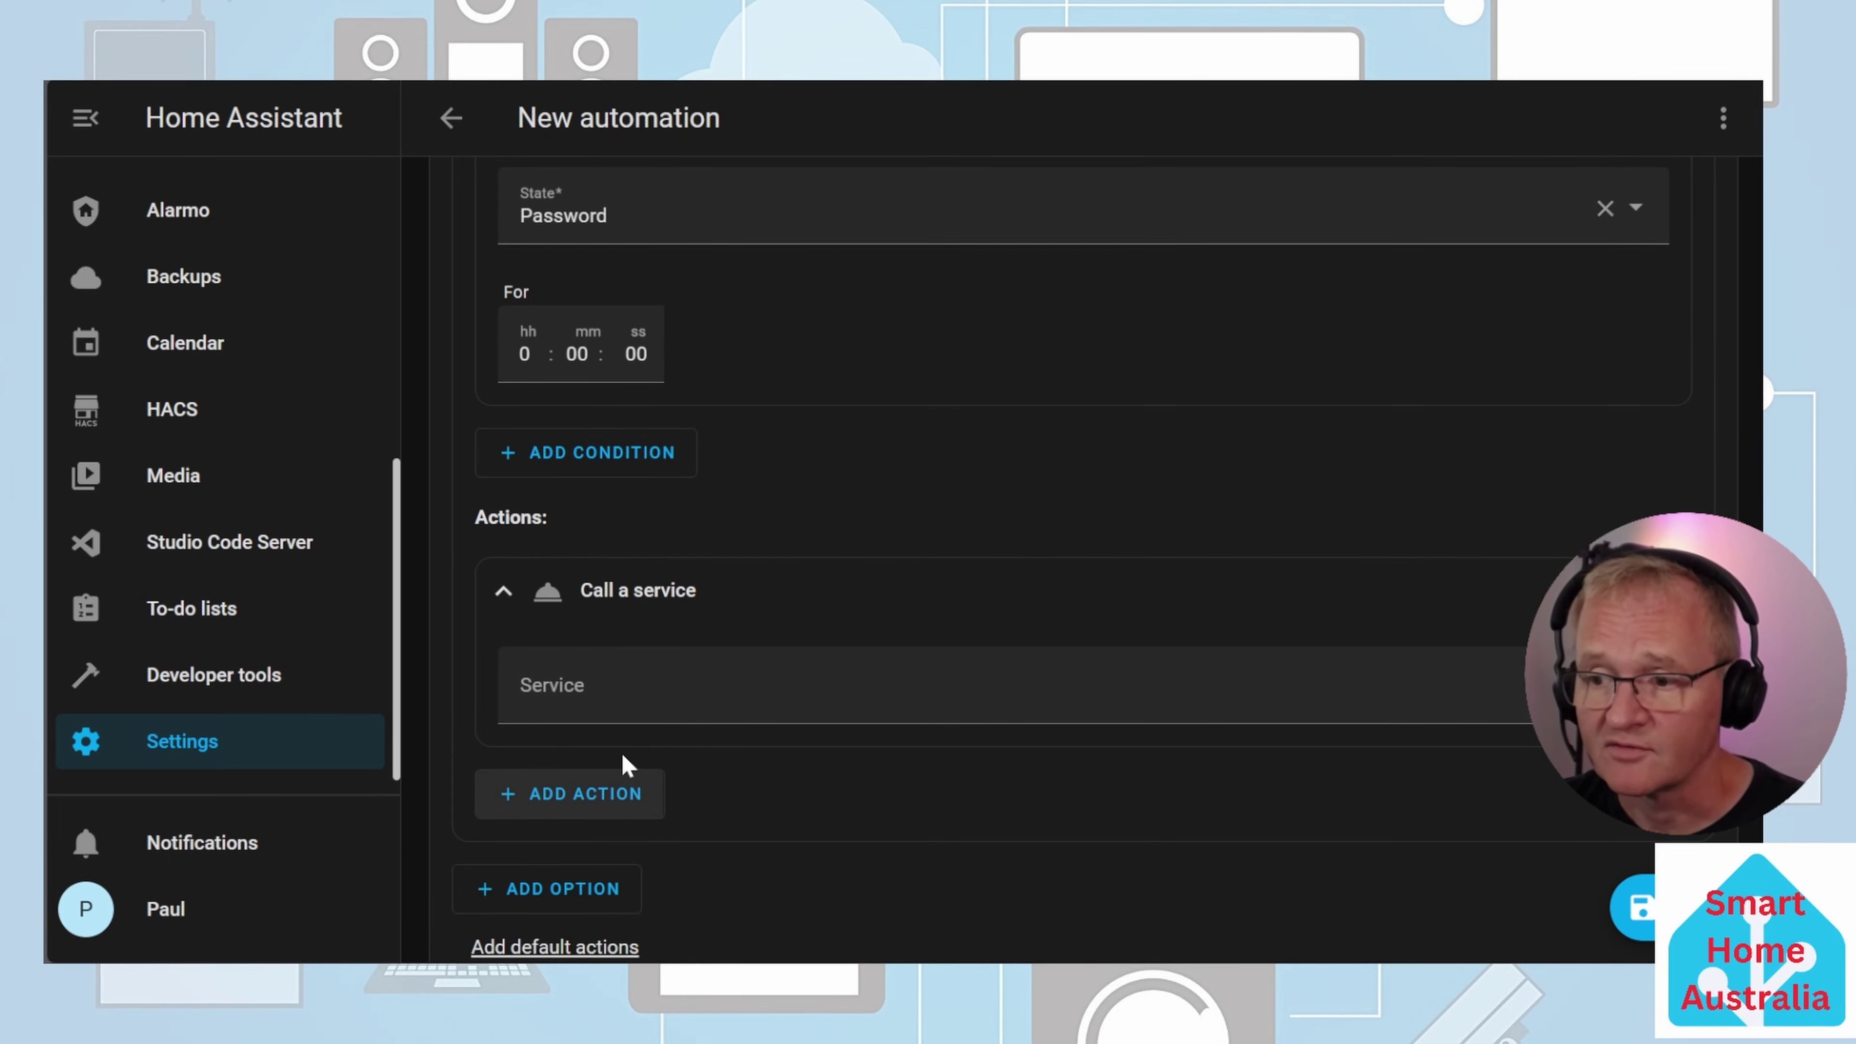
left_click(665, 684)
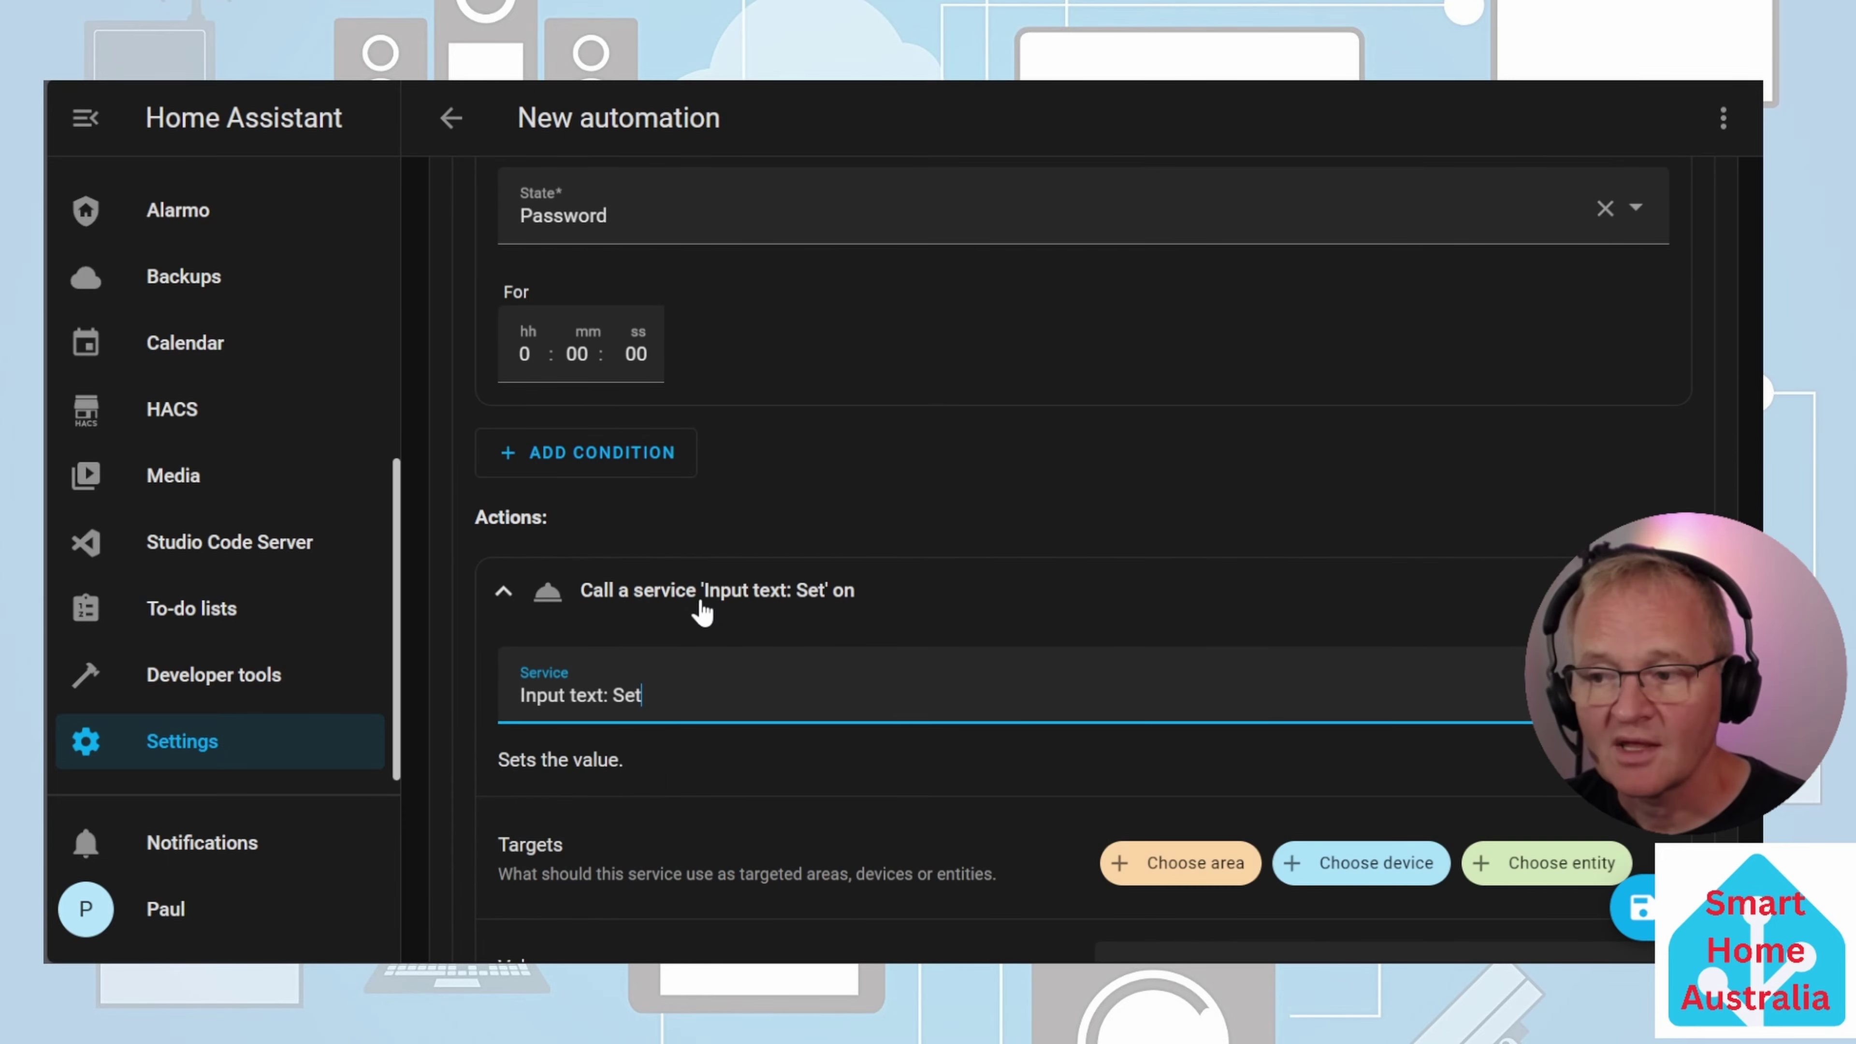
left_click(1505, 876)
left_click(1284, 683)
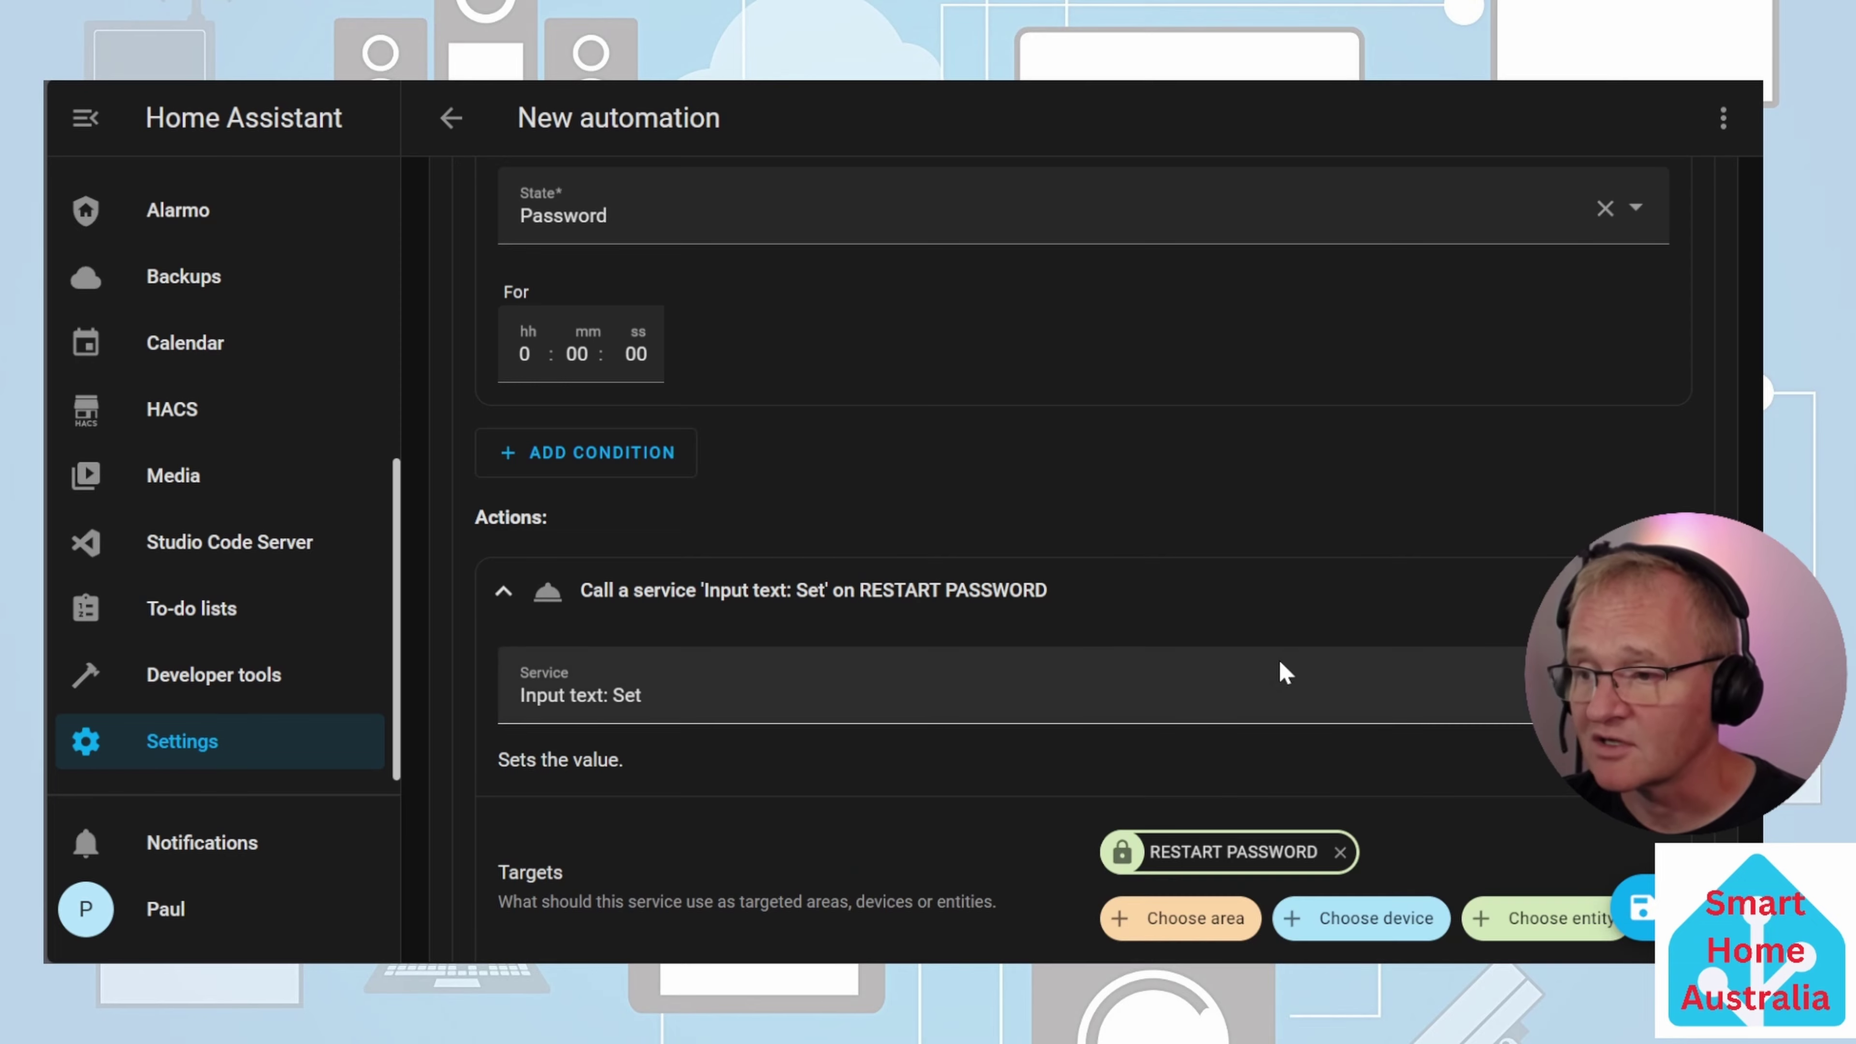
scroll(831, 801, "down", 5)
left_click(1116, 552)
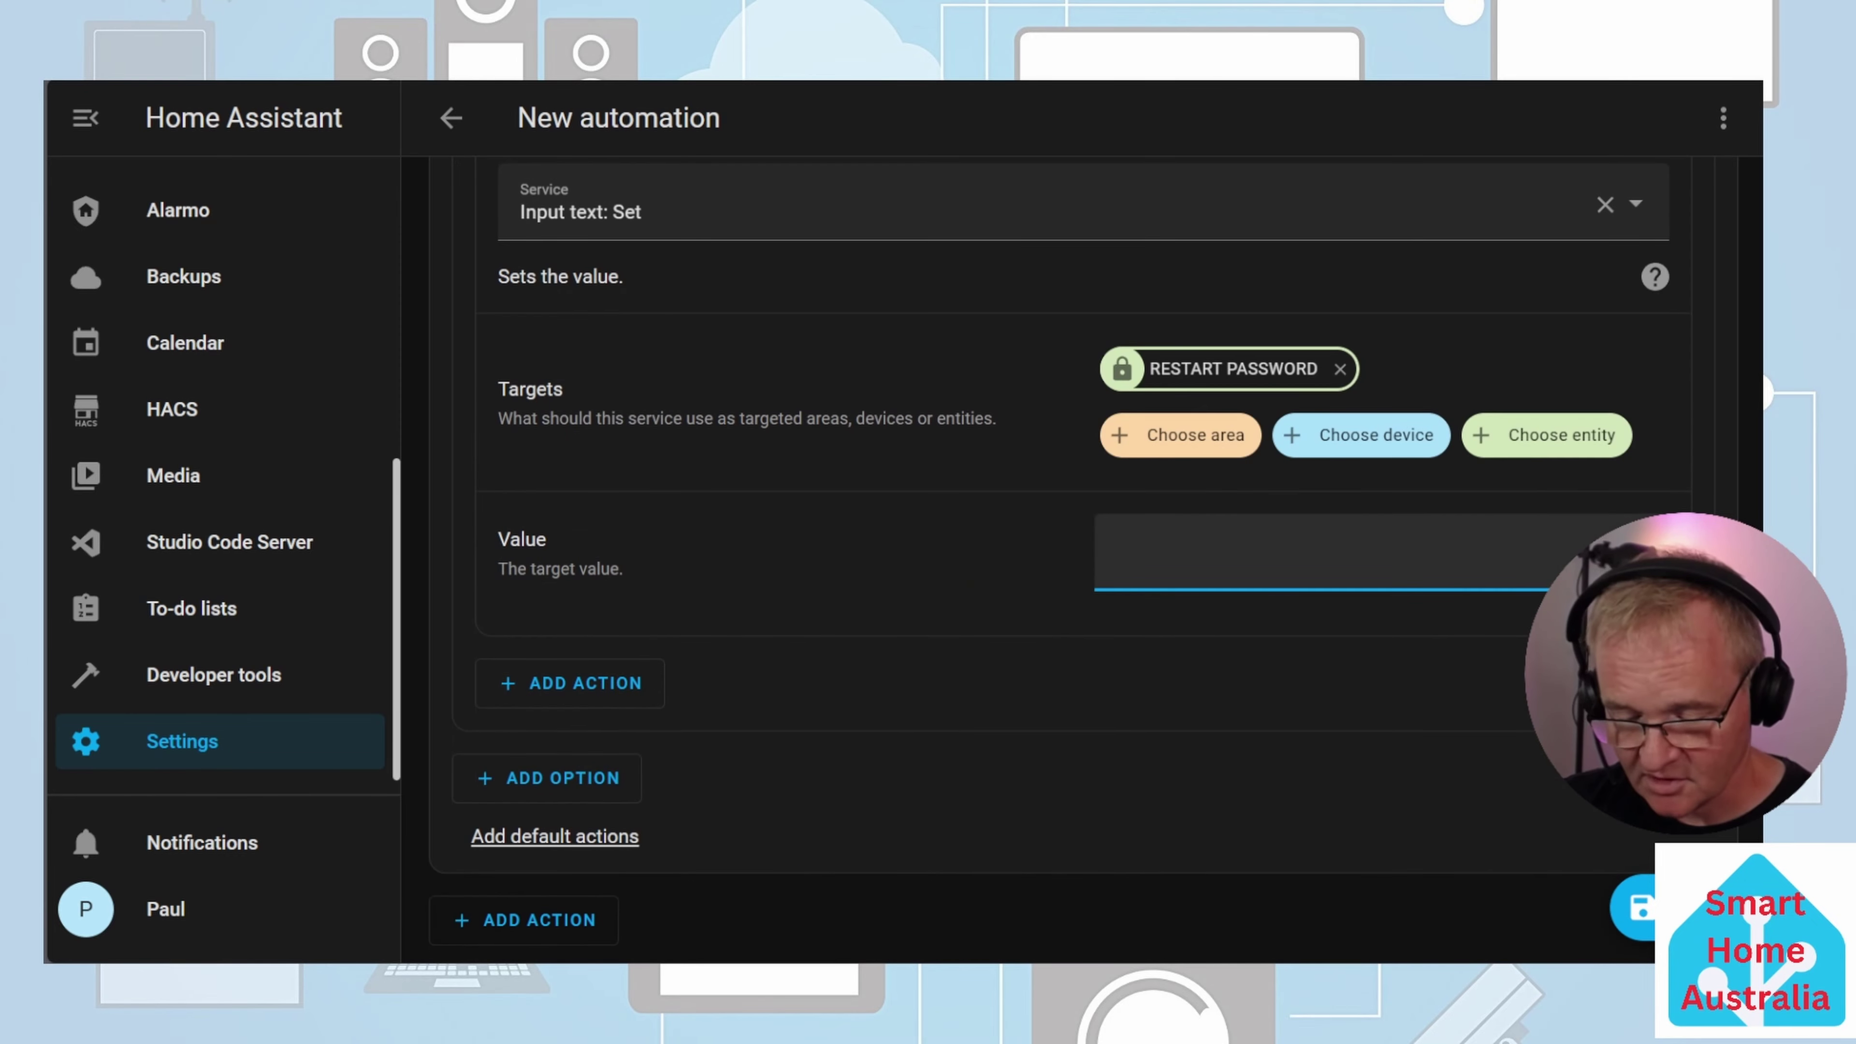
type("null")
left_click(730, 672)
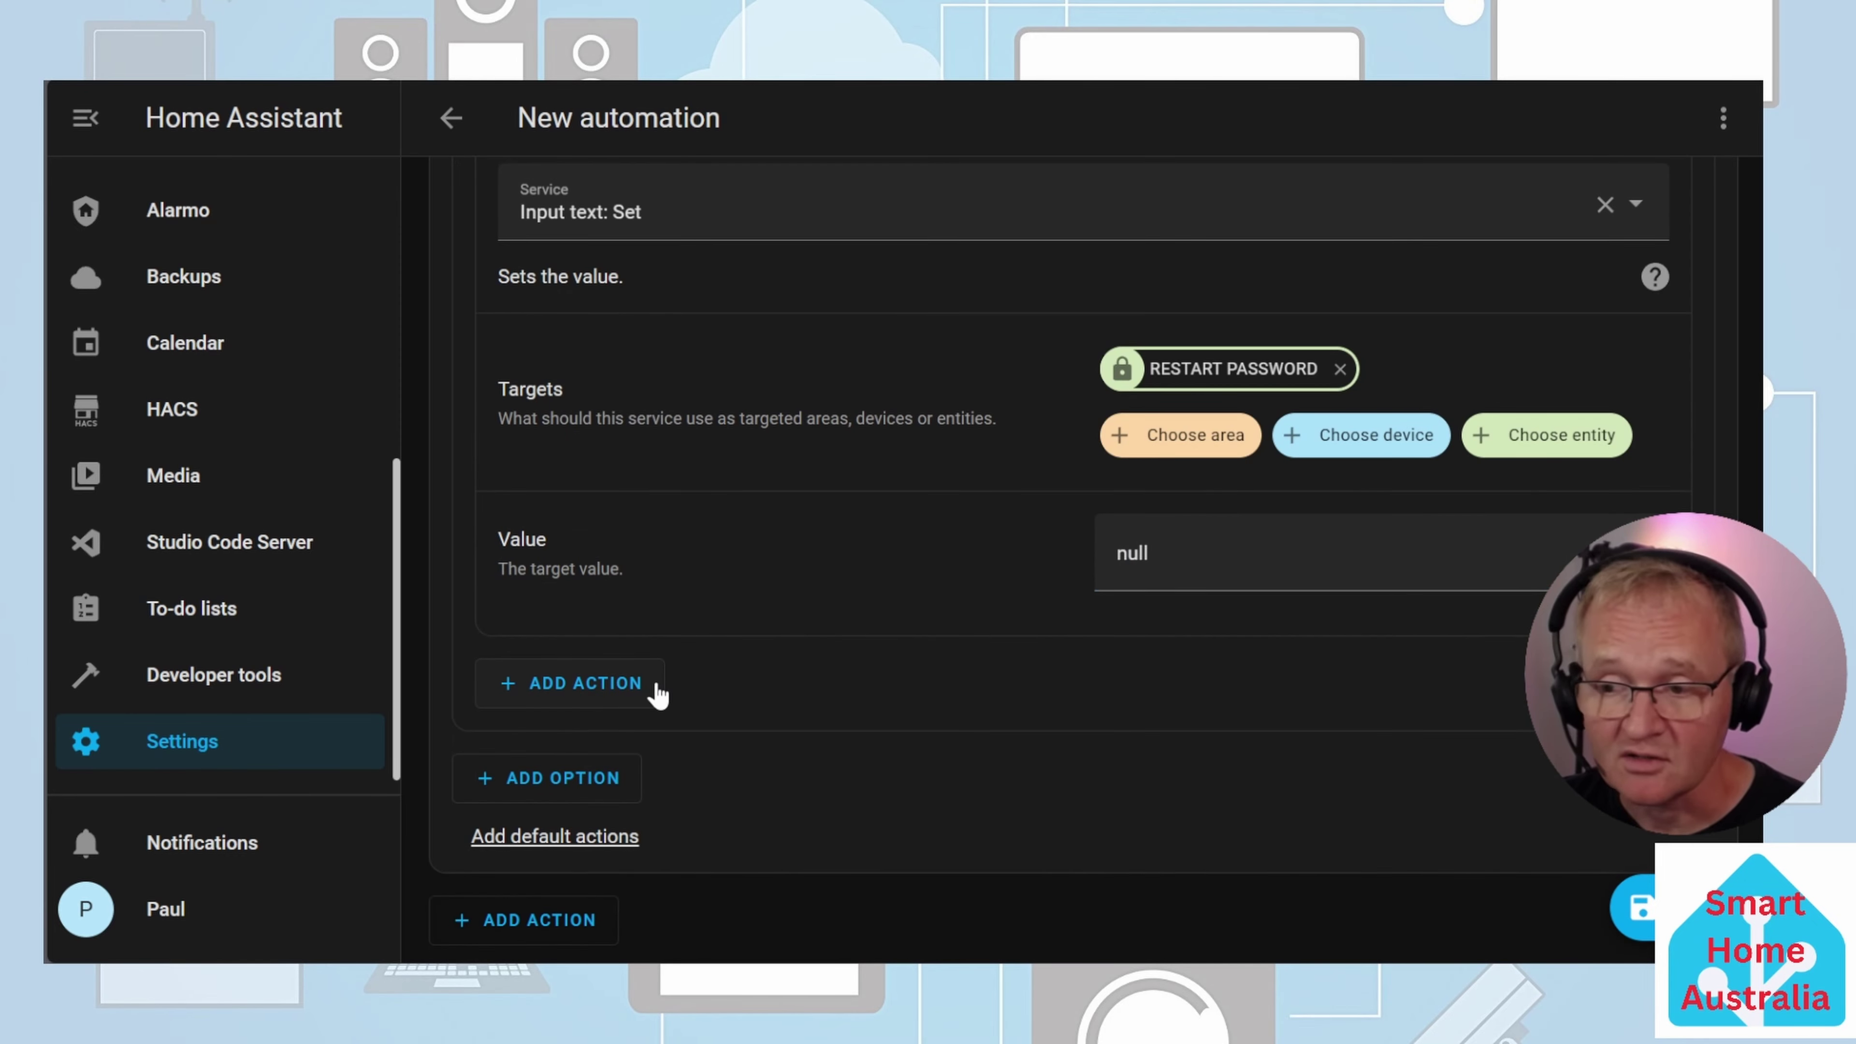
Add a Home Assistant Core Integration: Restart service call to Option 1's actions and disable it
left_click(616, 683)
left_click(658, 454)
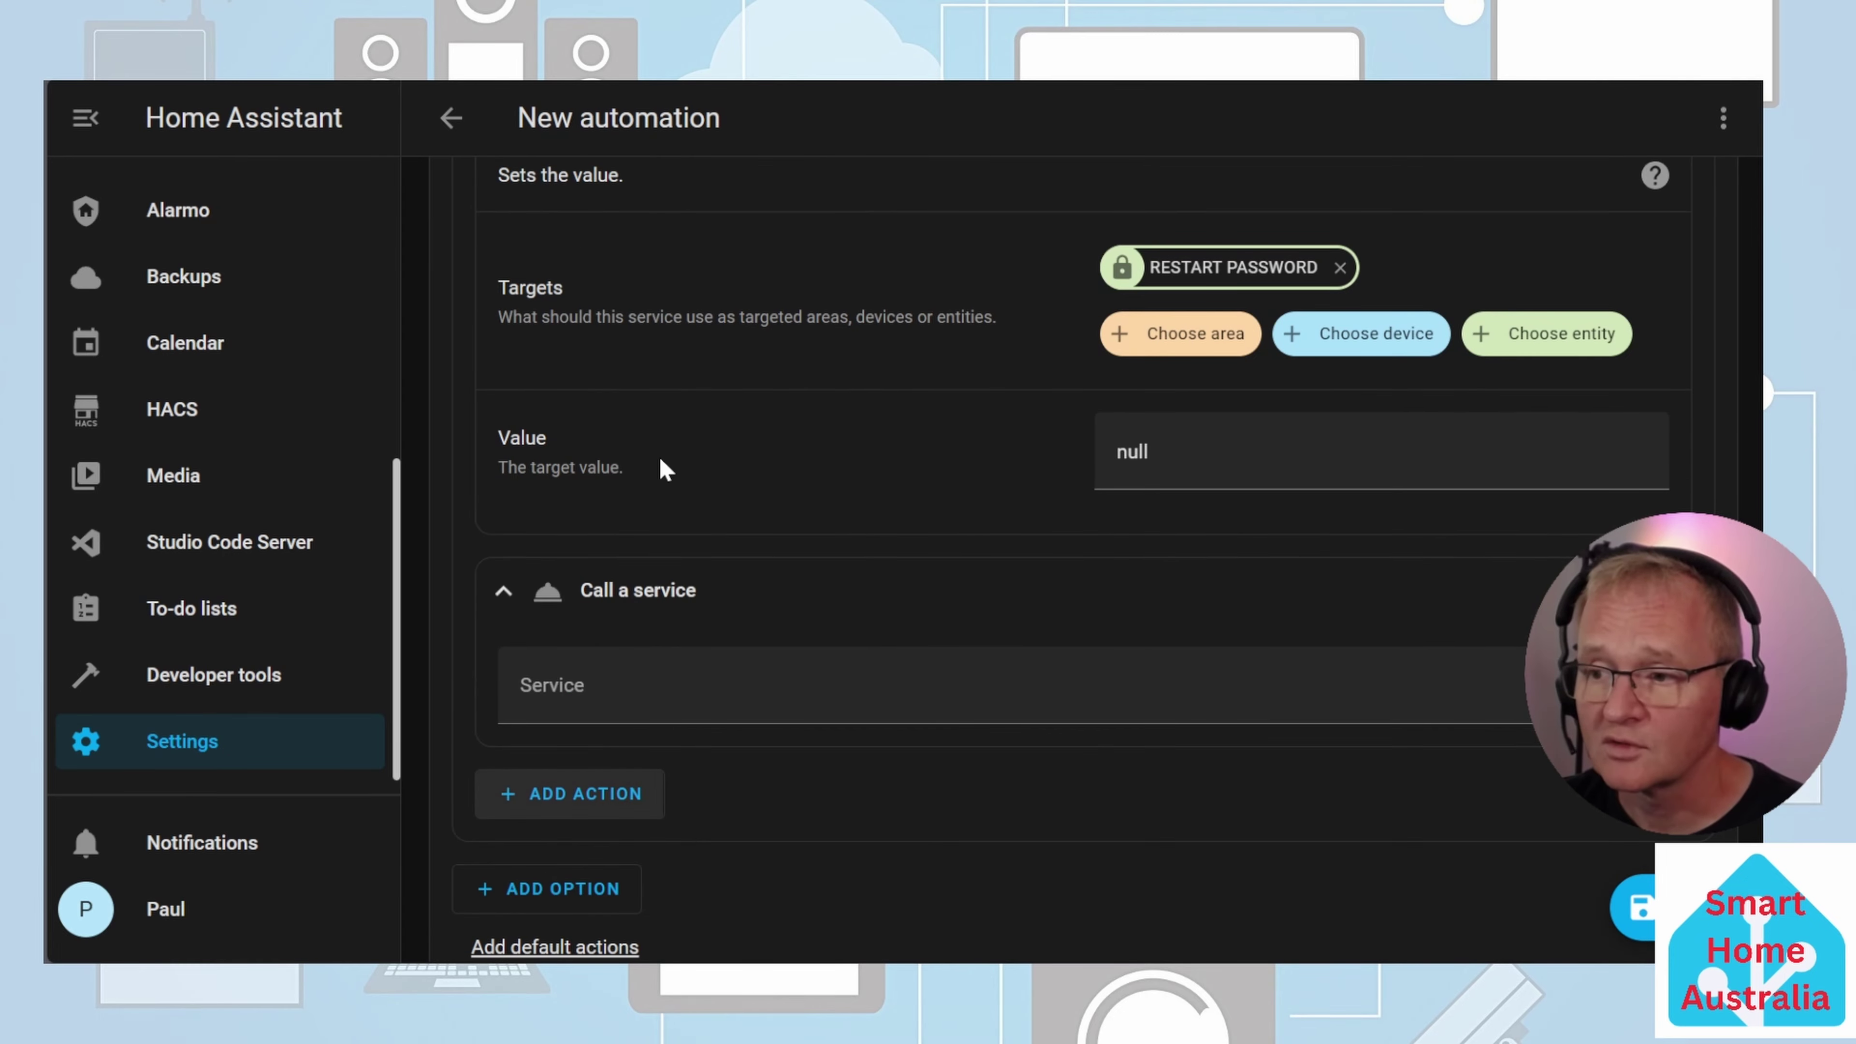
left_click(671, 647)
type("home assistant core integration: restart")
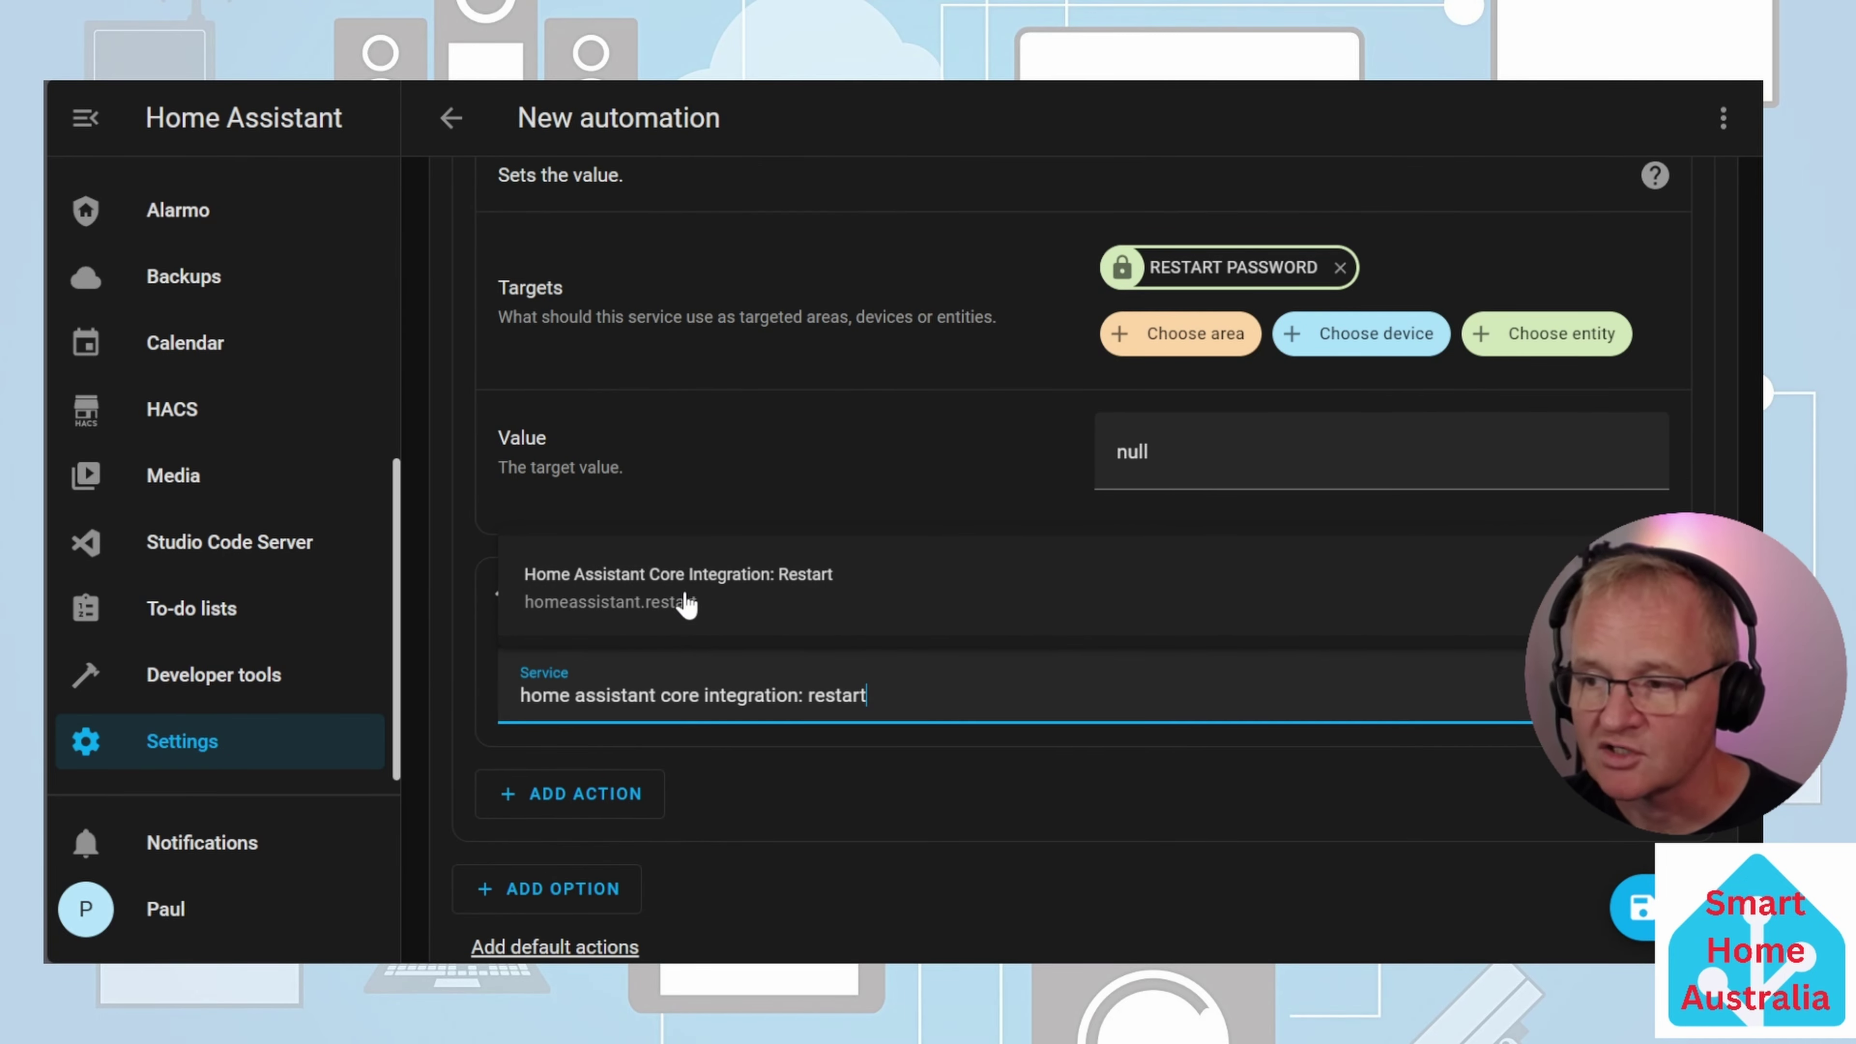
left_click(687, 604)
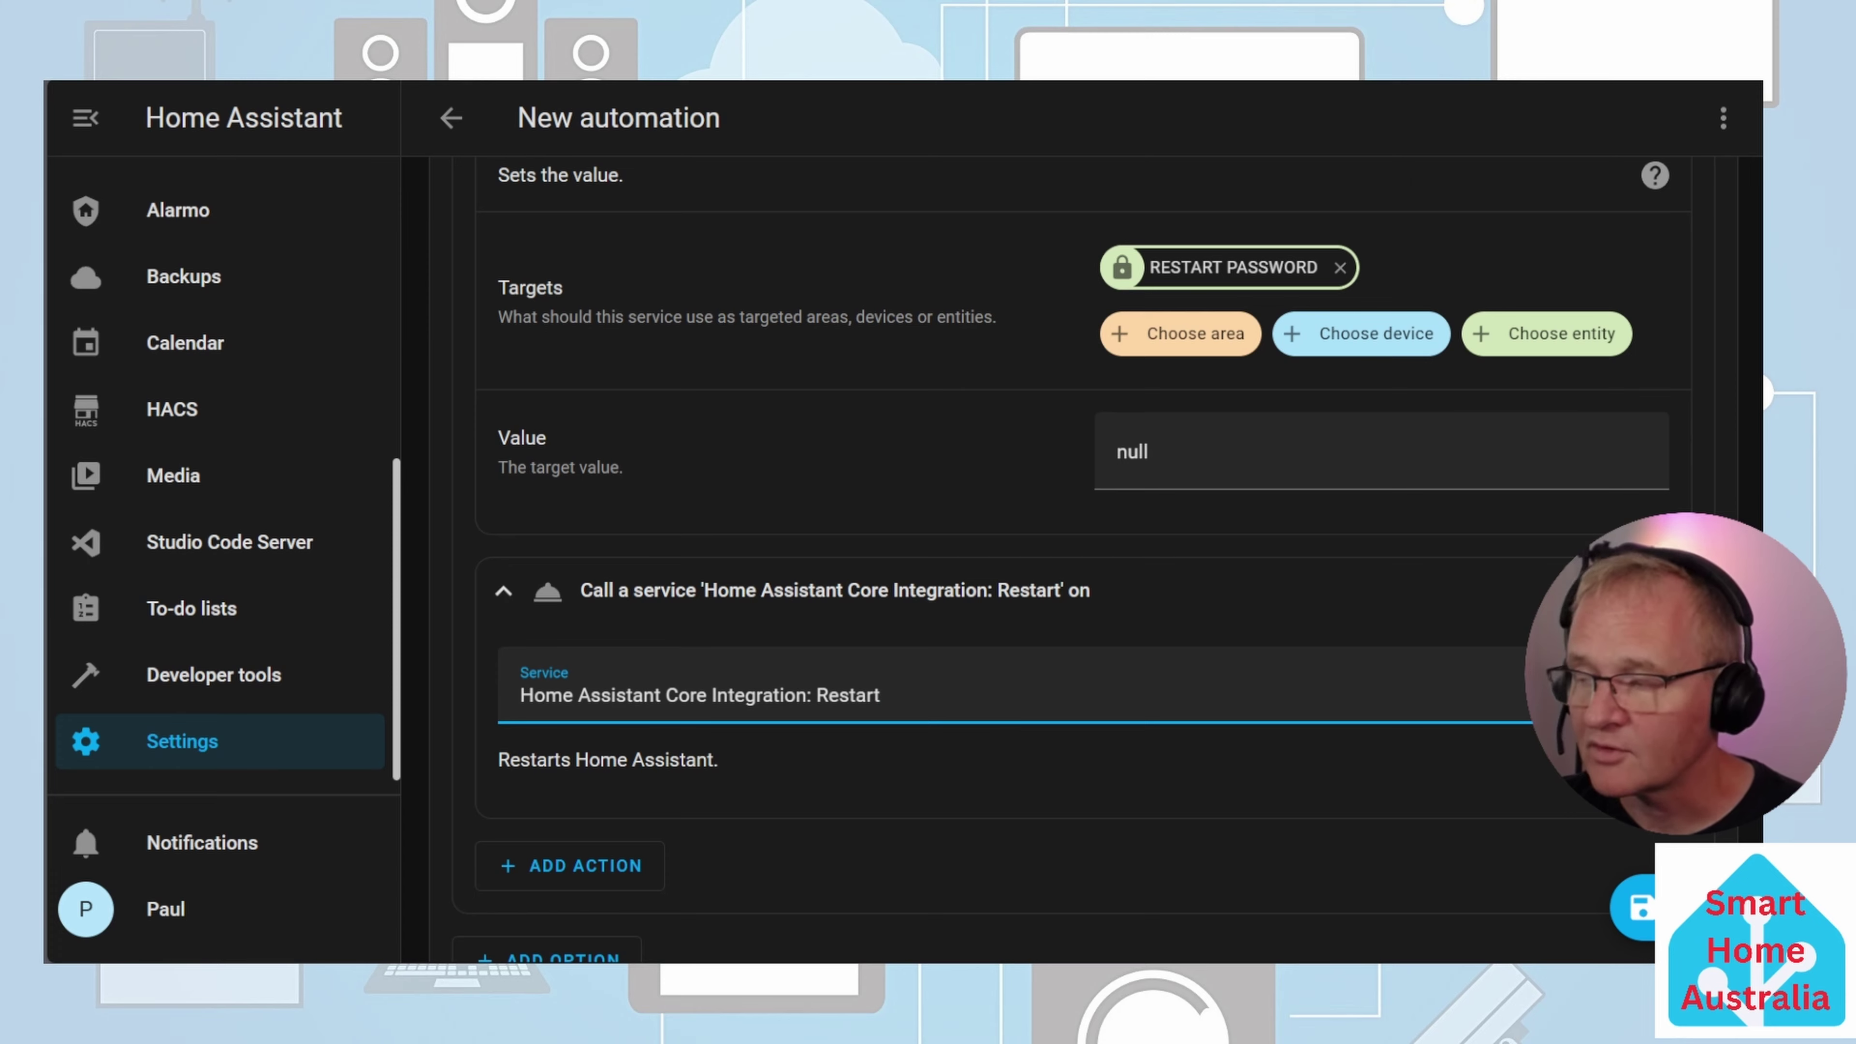
left_click(1663, 591)
scroll(1566, 380, "down", 3)
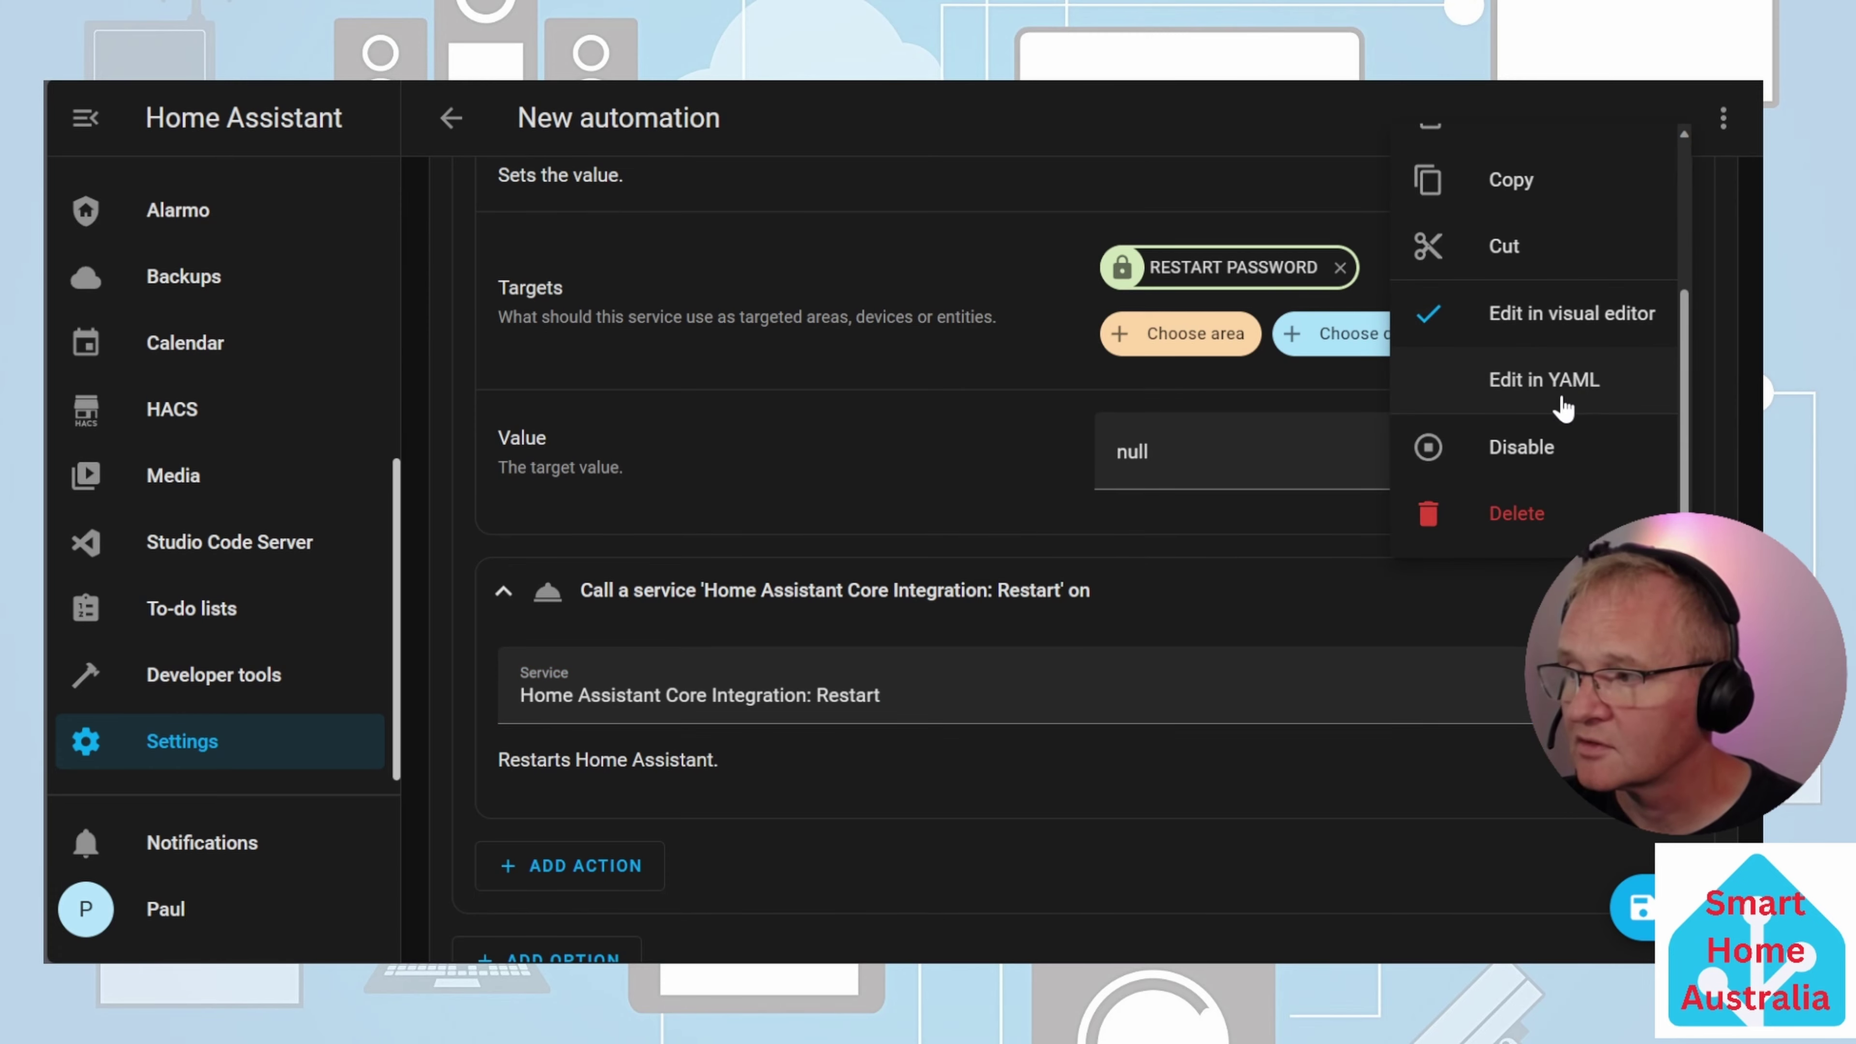
left_click(1540, 457)
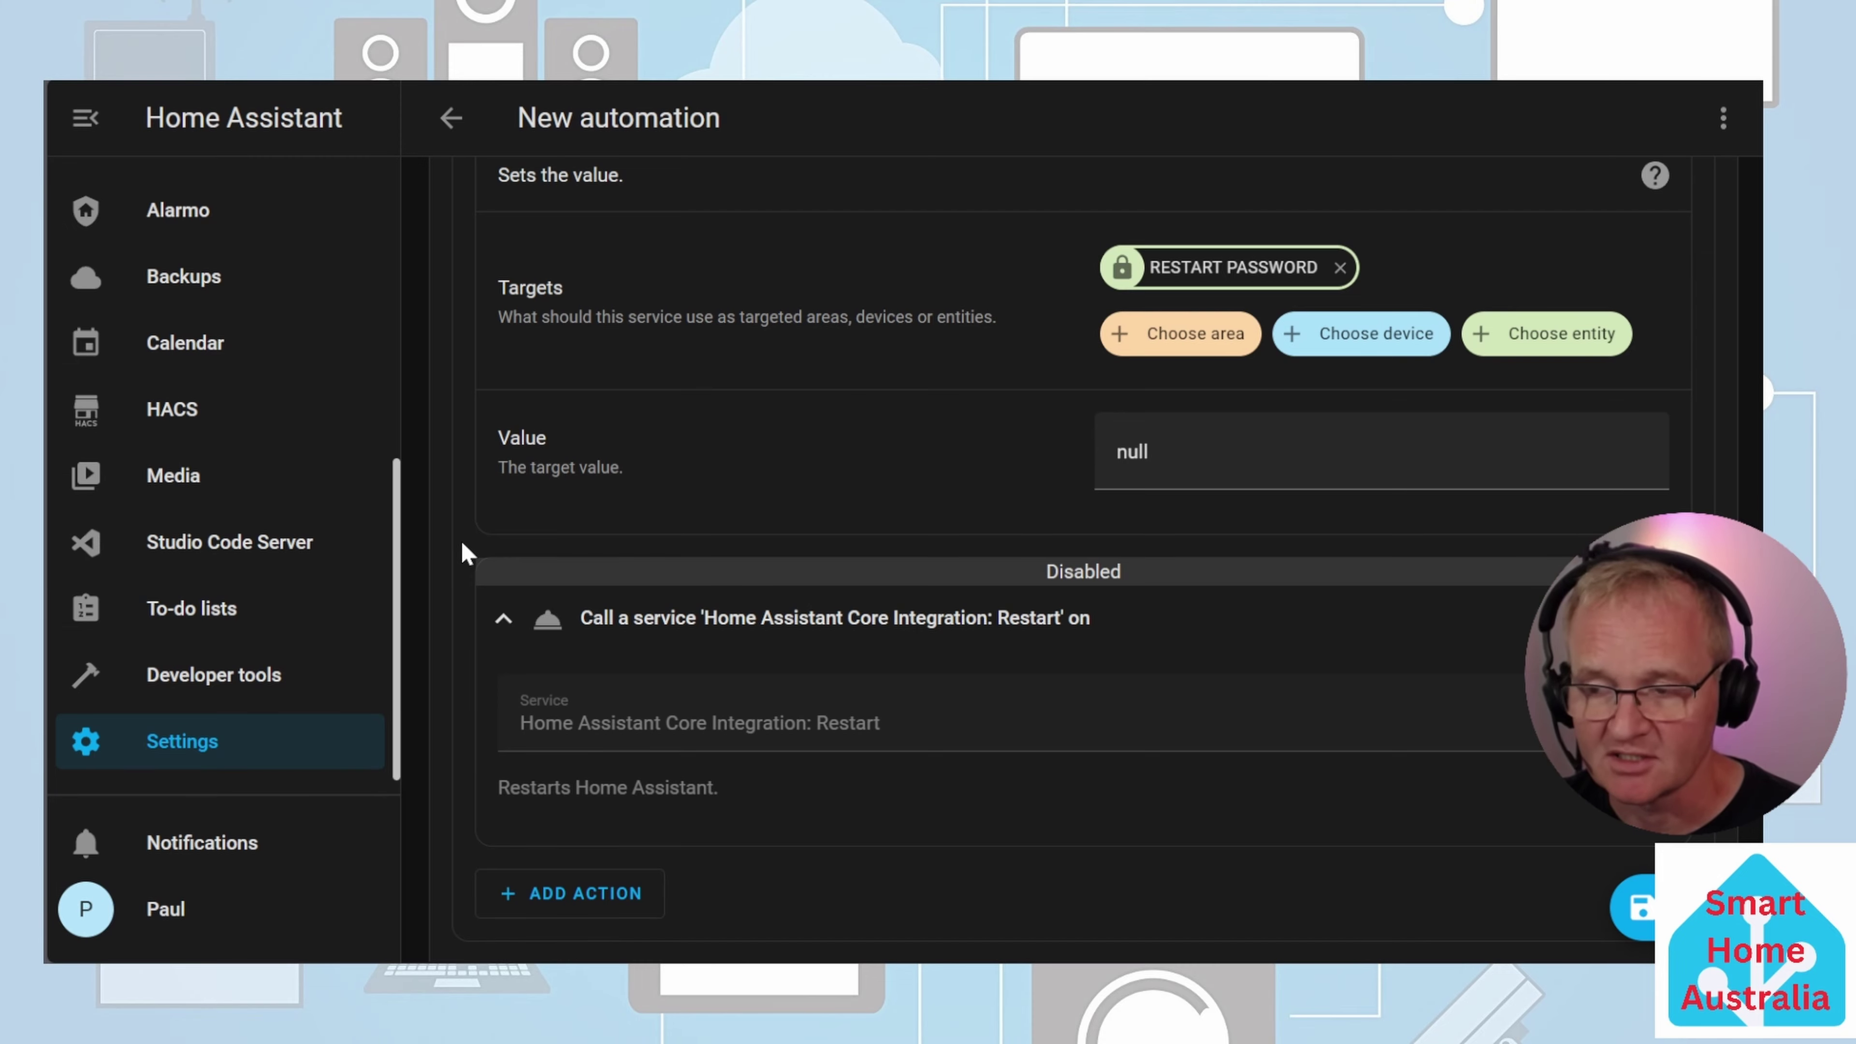
Add Option 2 to the Choose action with a Triggered by condition for password_change
scroll(764, 768, "down", 3)
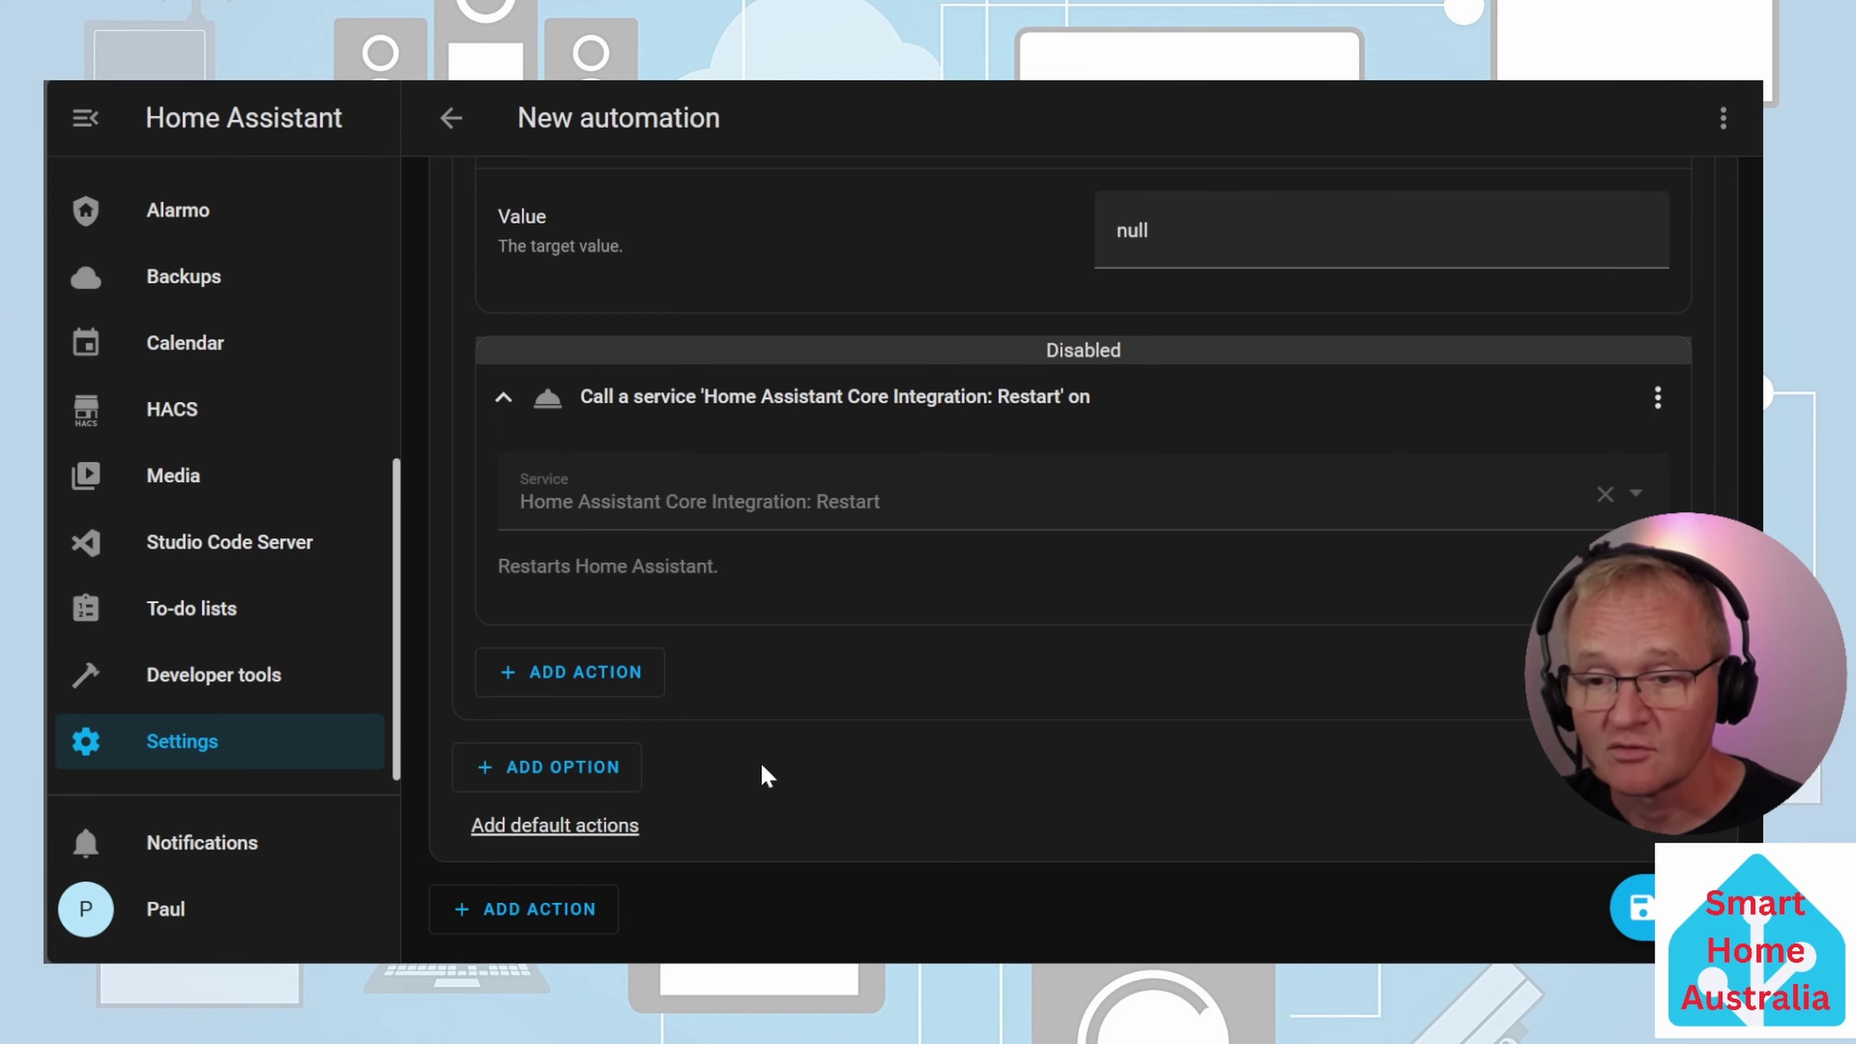
left_click(561, 769)
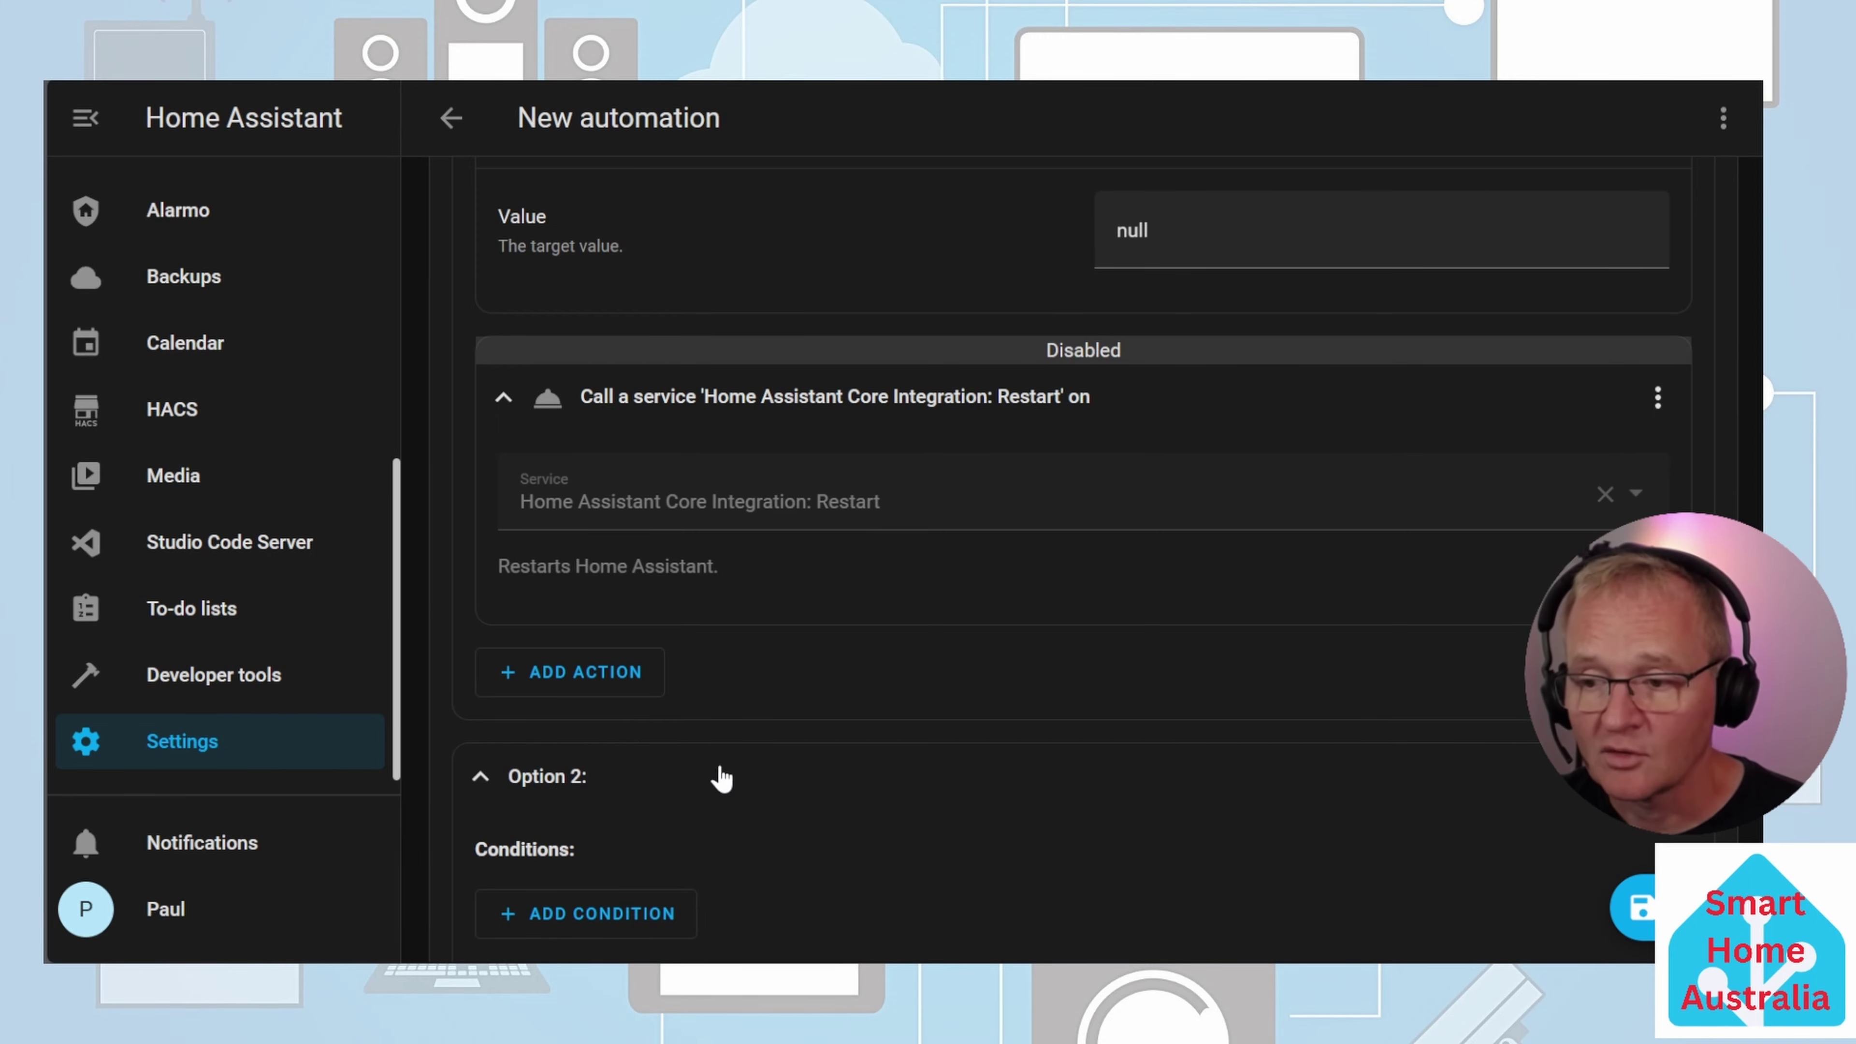
left_click(614, 559)
scroll(646, 468, "down", 2)
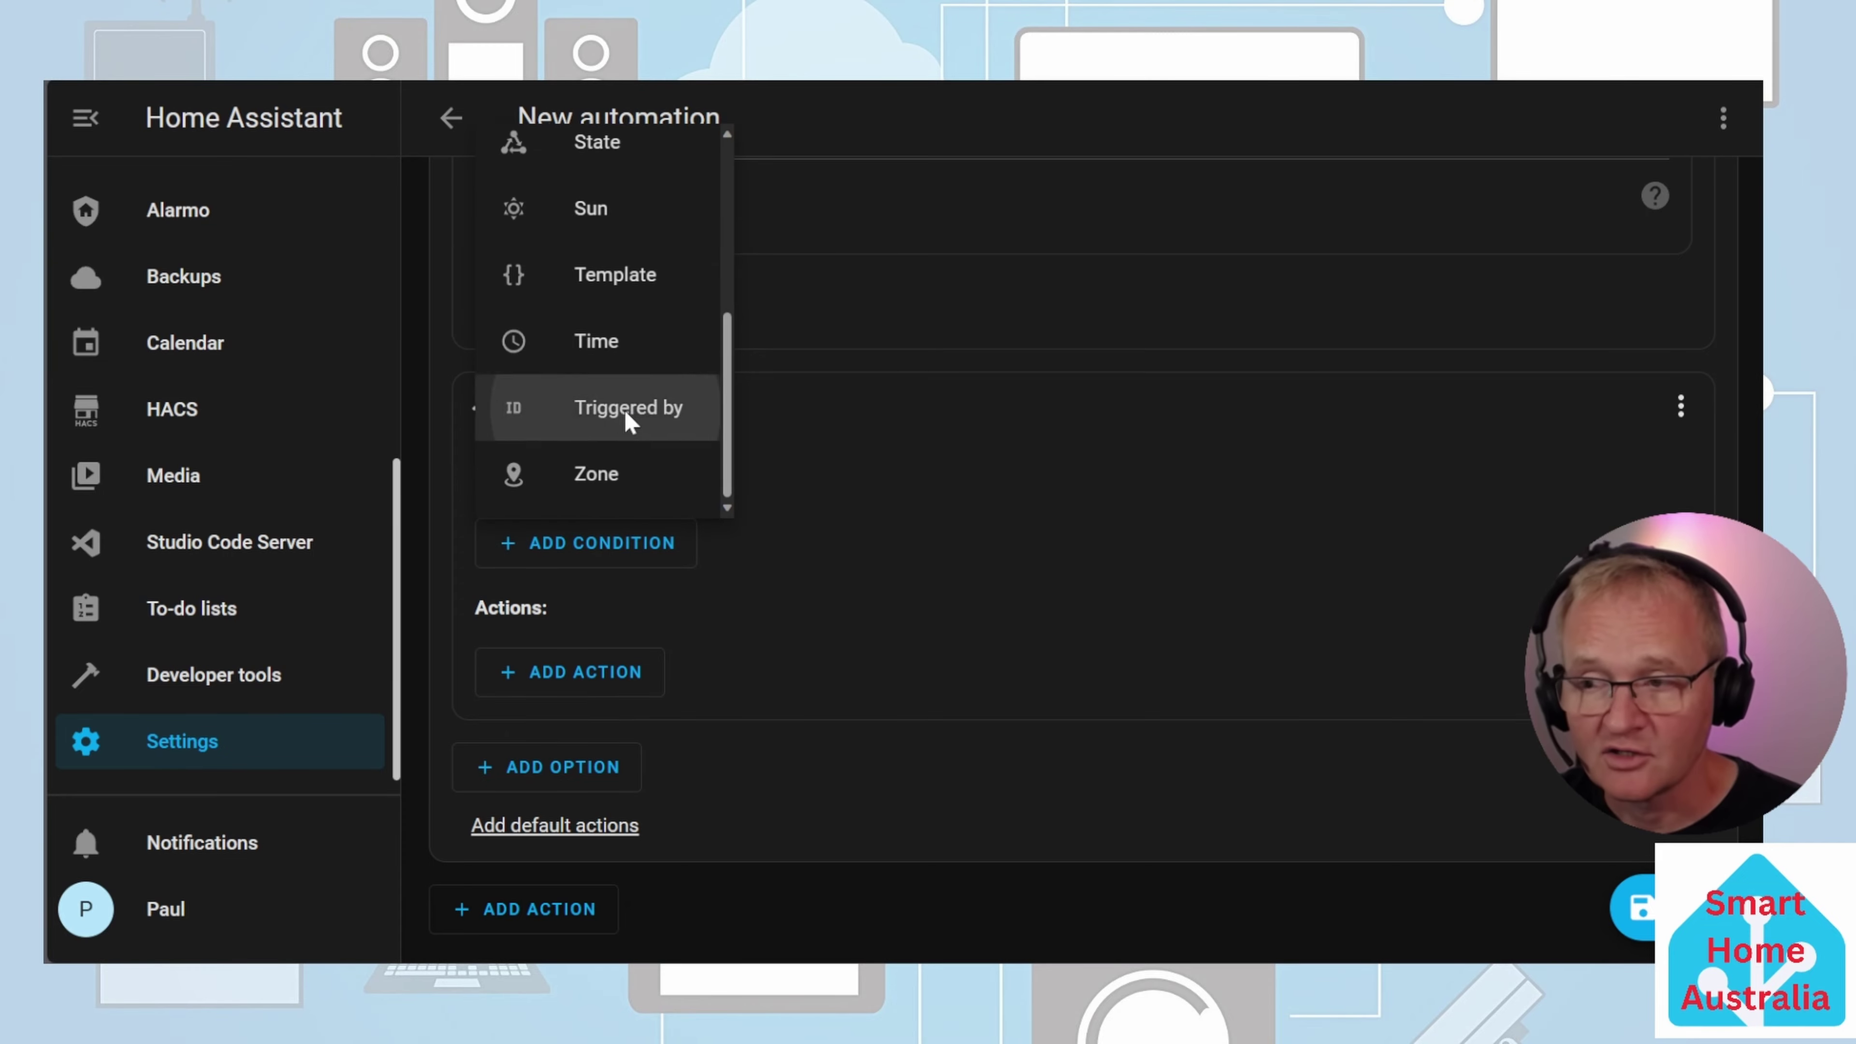
left_click(630, 414)
left_click(533, 583)
Copy Option 1's Input text: Set service call and paste it into Option 2's actions
scroll(793, 649, "down", 2)
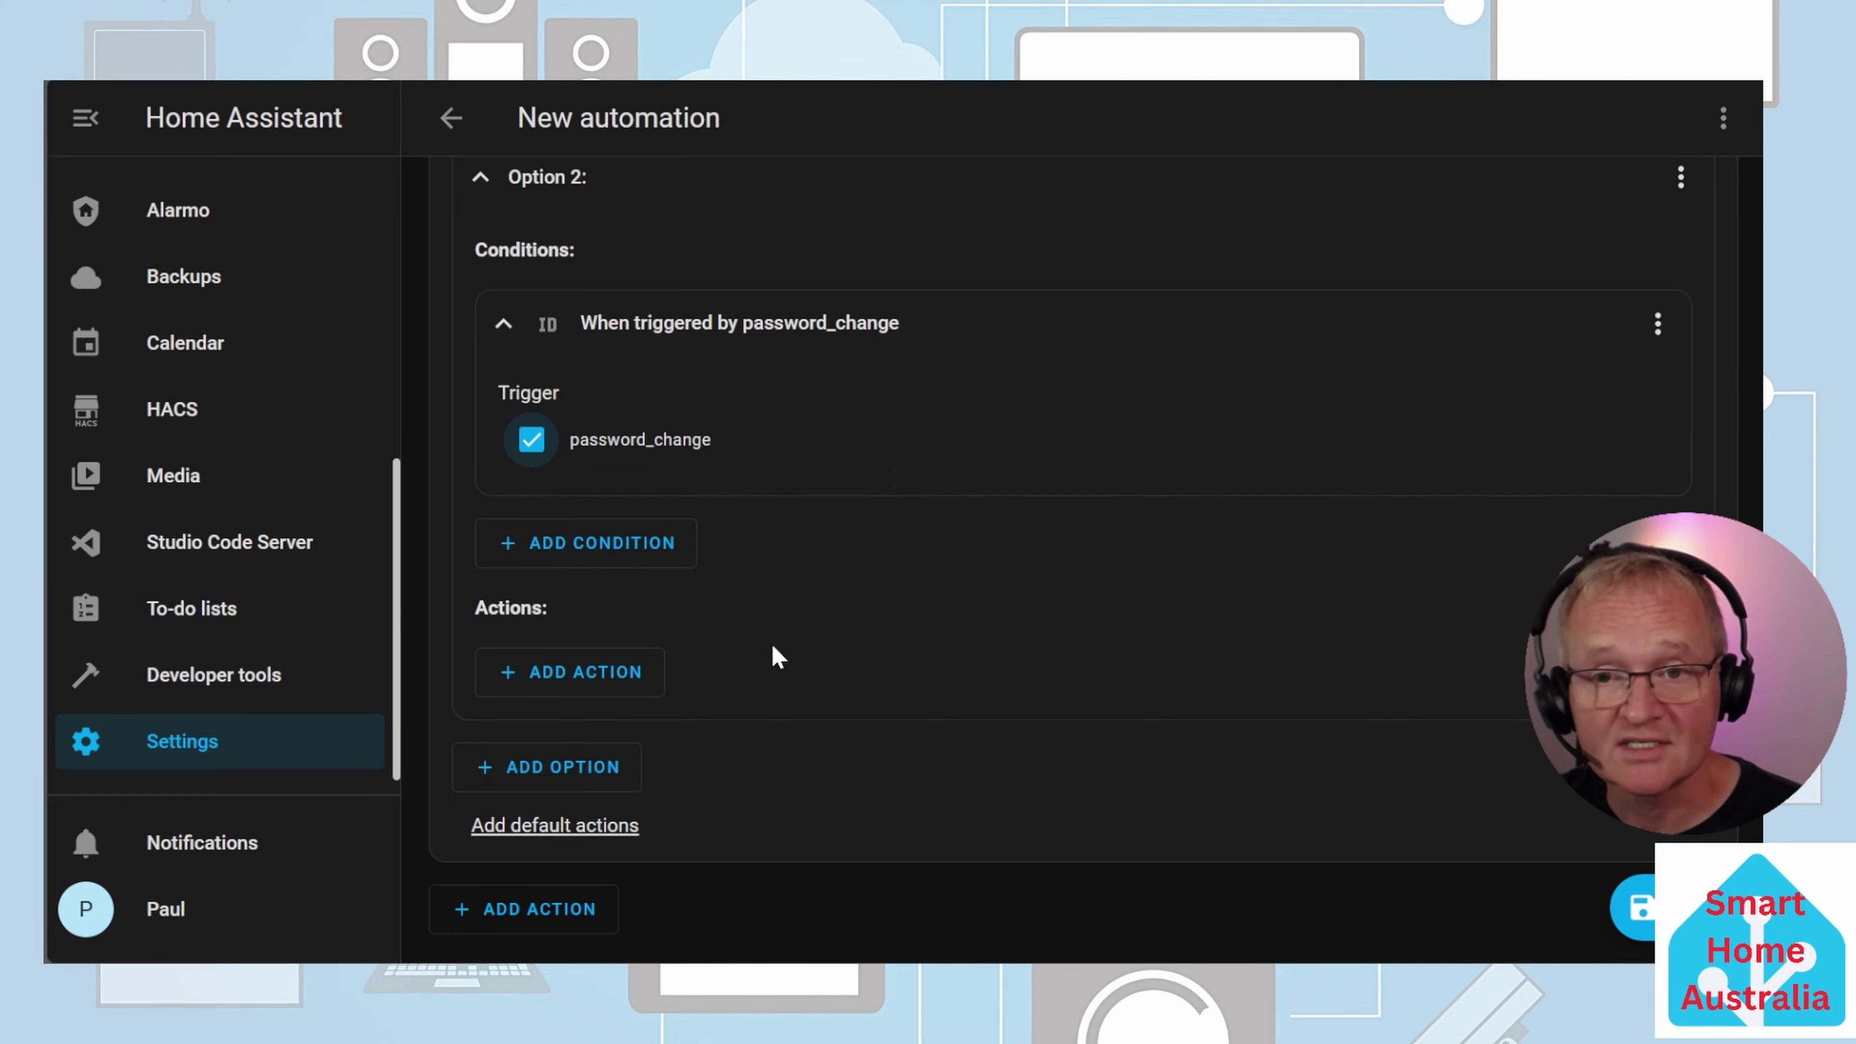
left_click(593, 672)
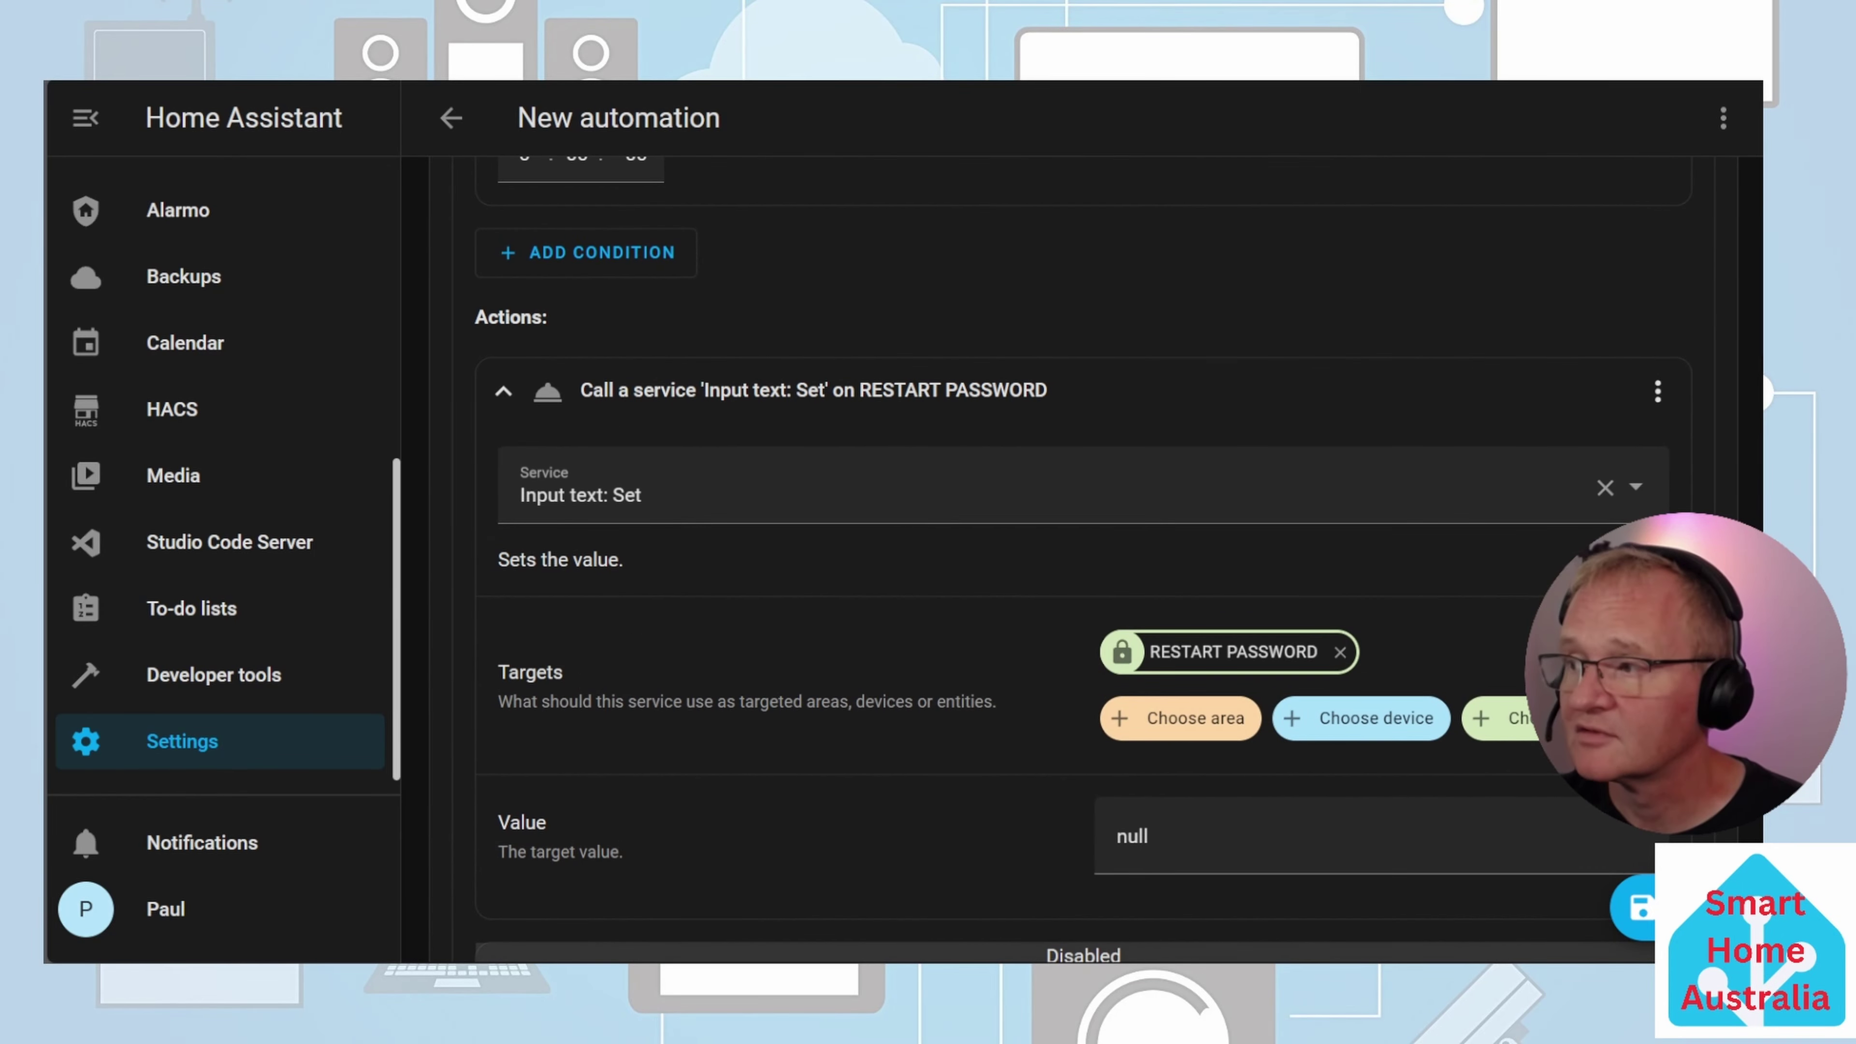
left_click(1656, 395)
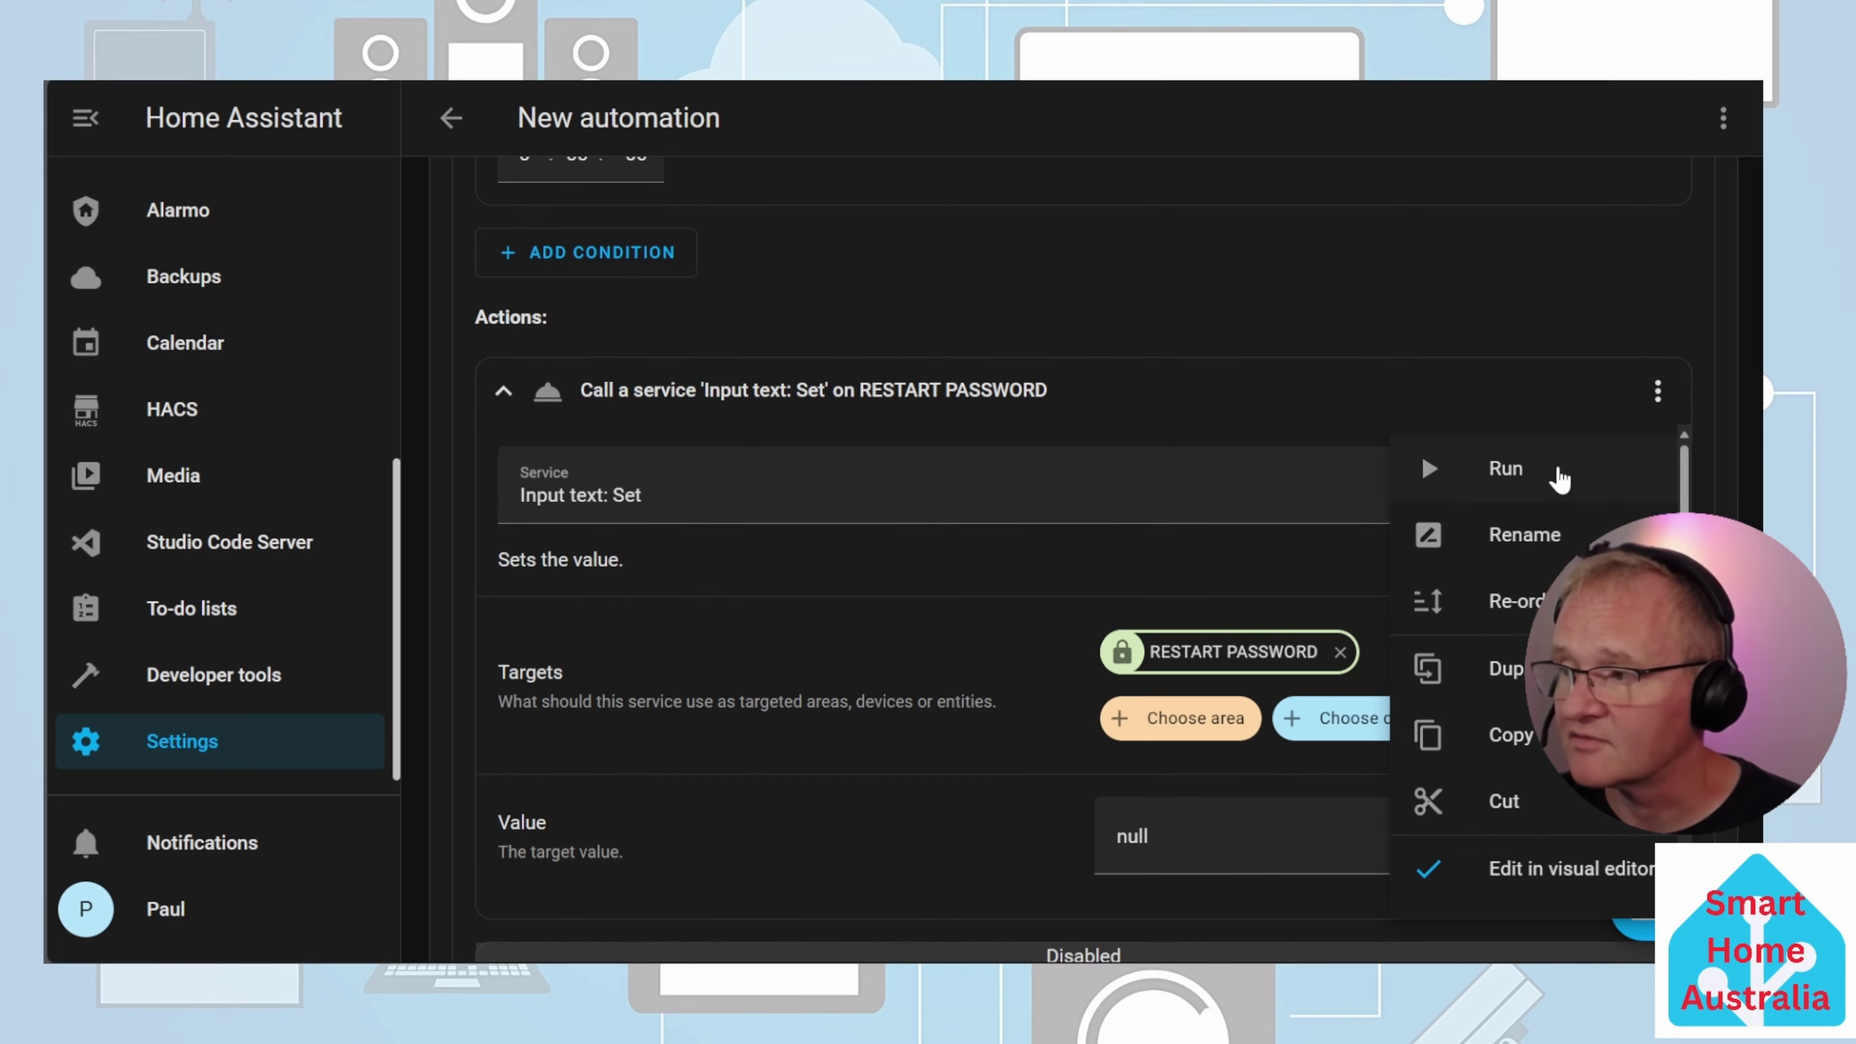
left_click(1432, 468)
scroll(1074, 526, "down", 10)
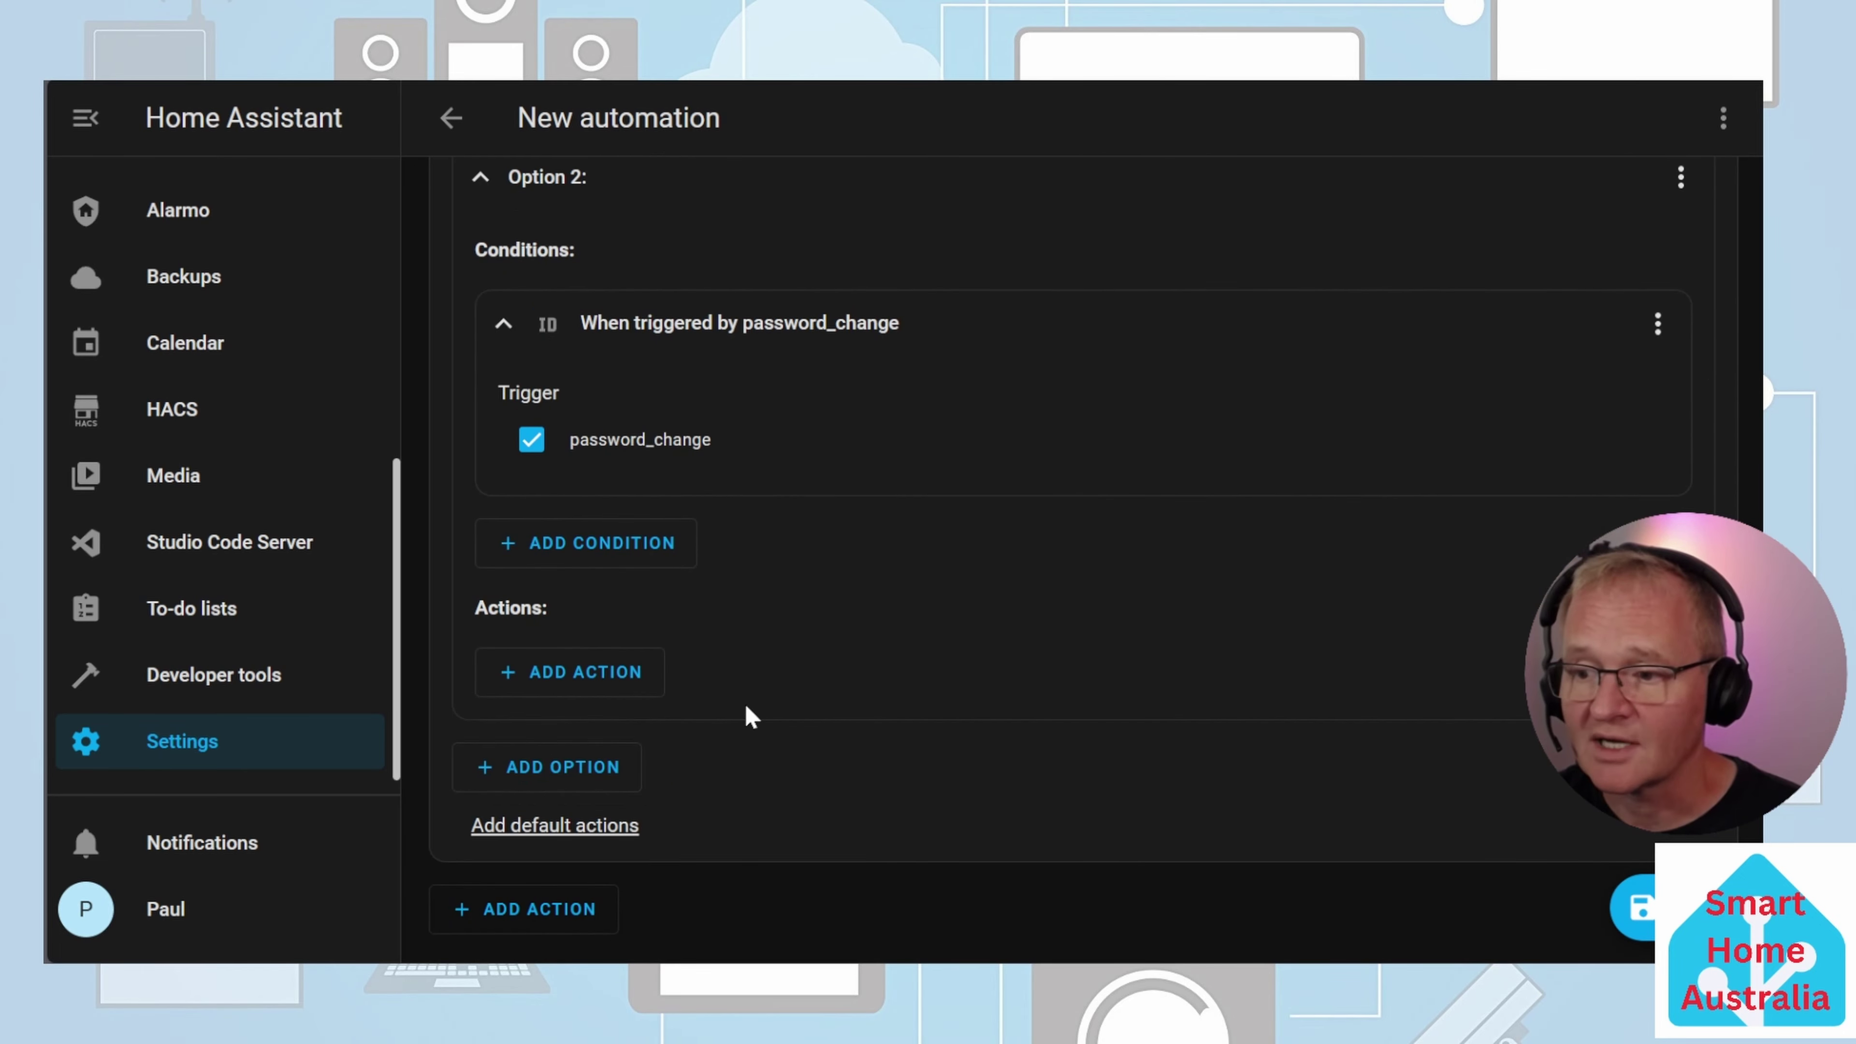
left_click(614, 687)
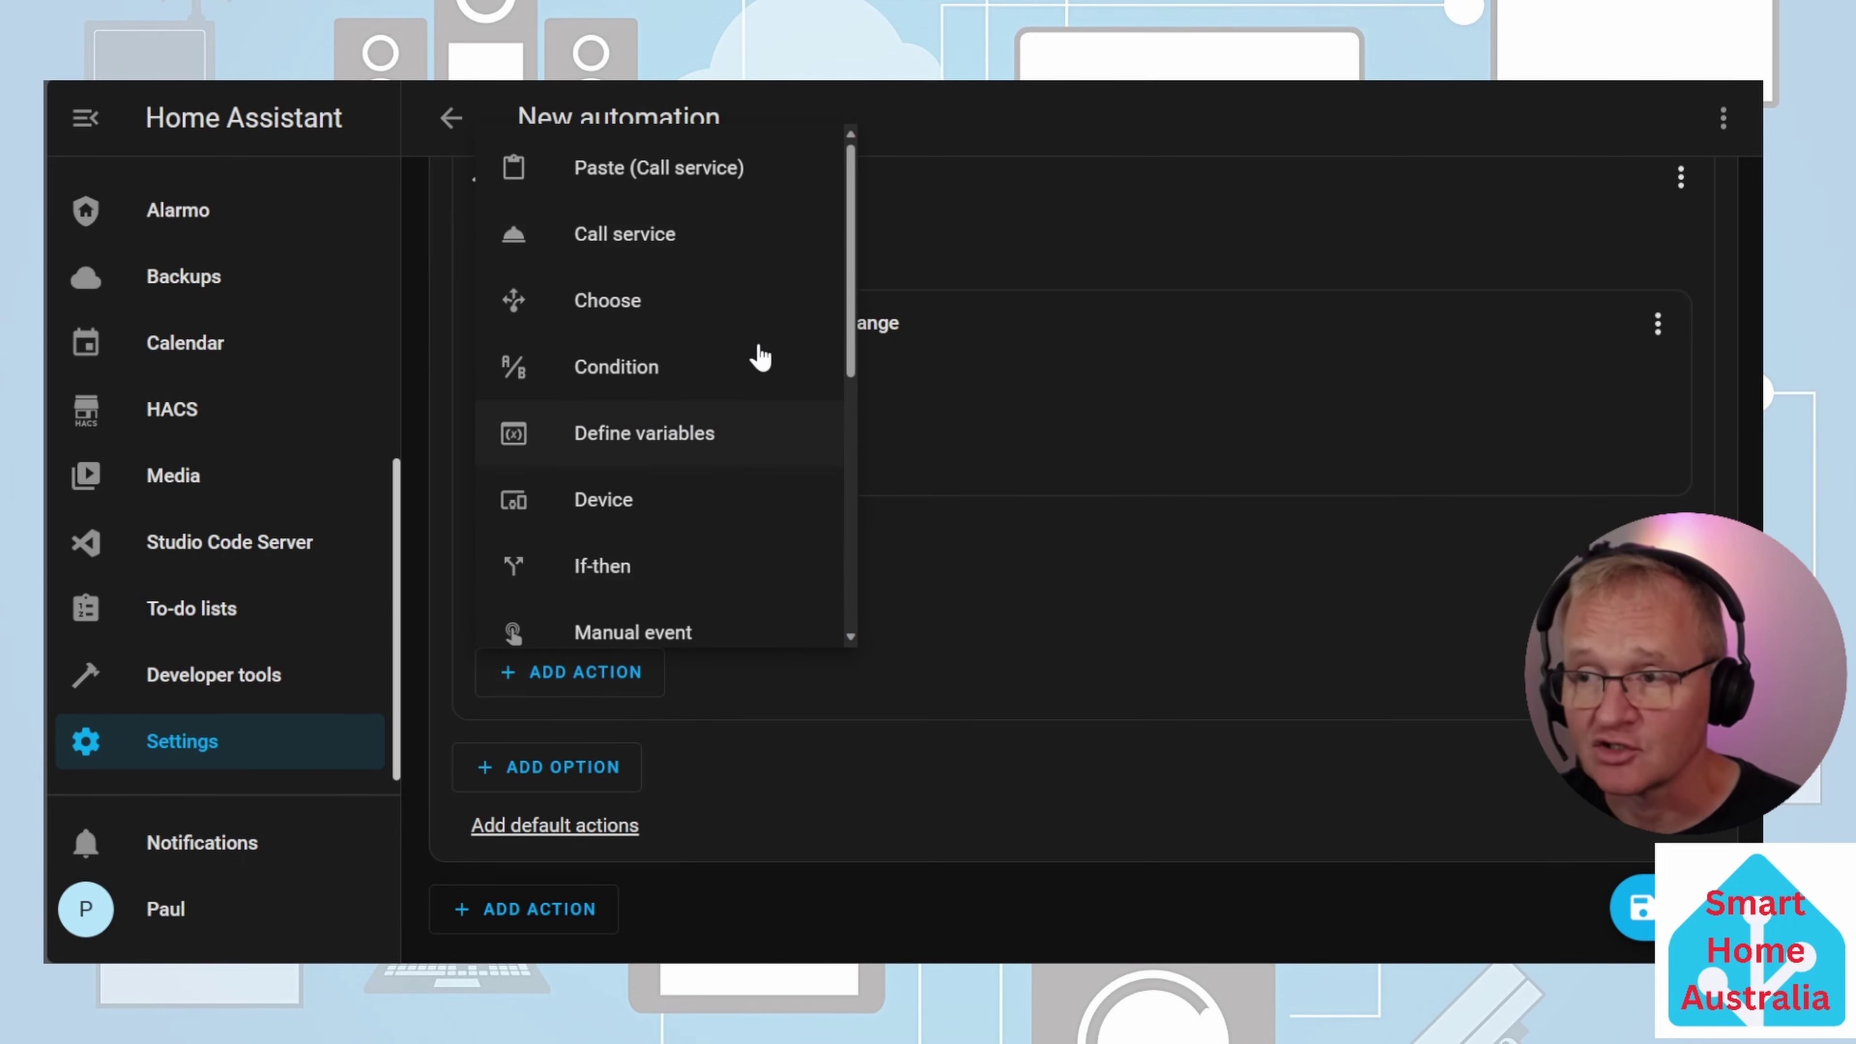
left_click(713, 194)
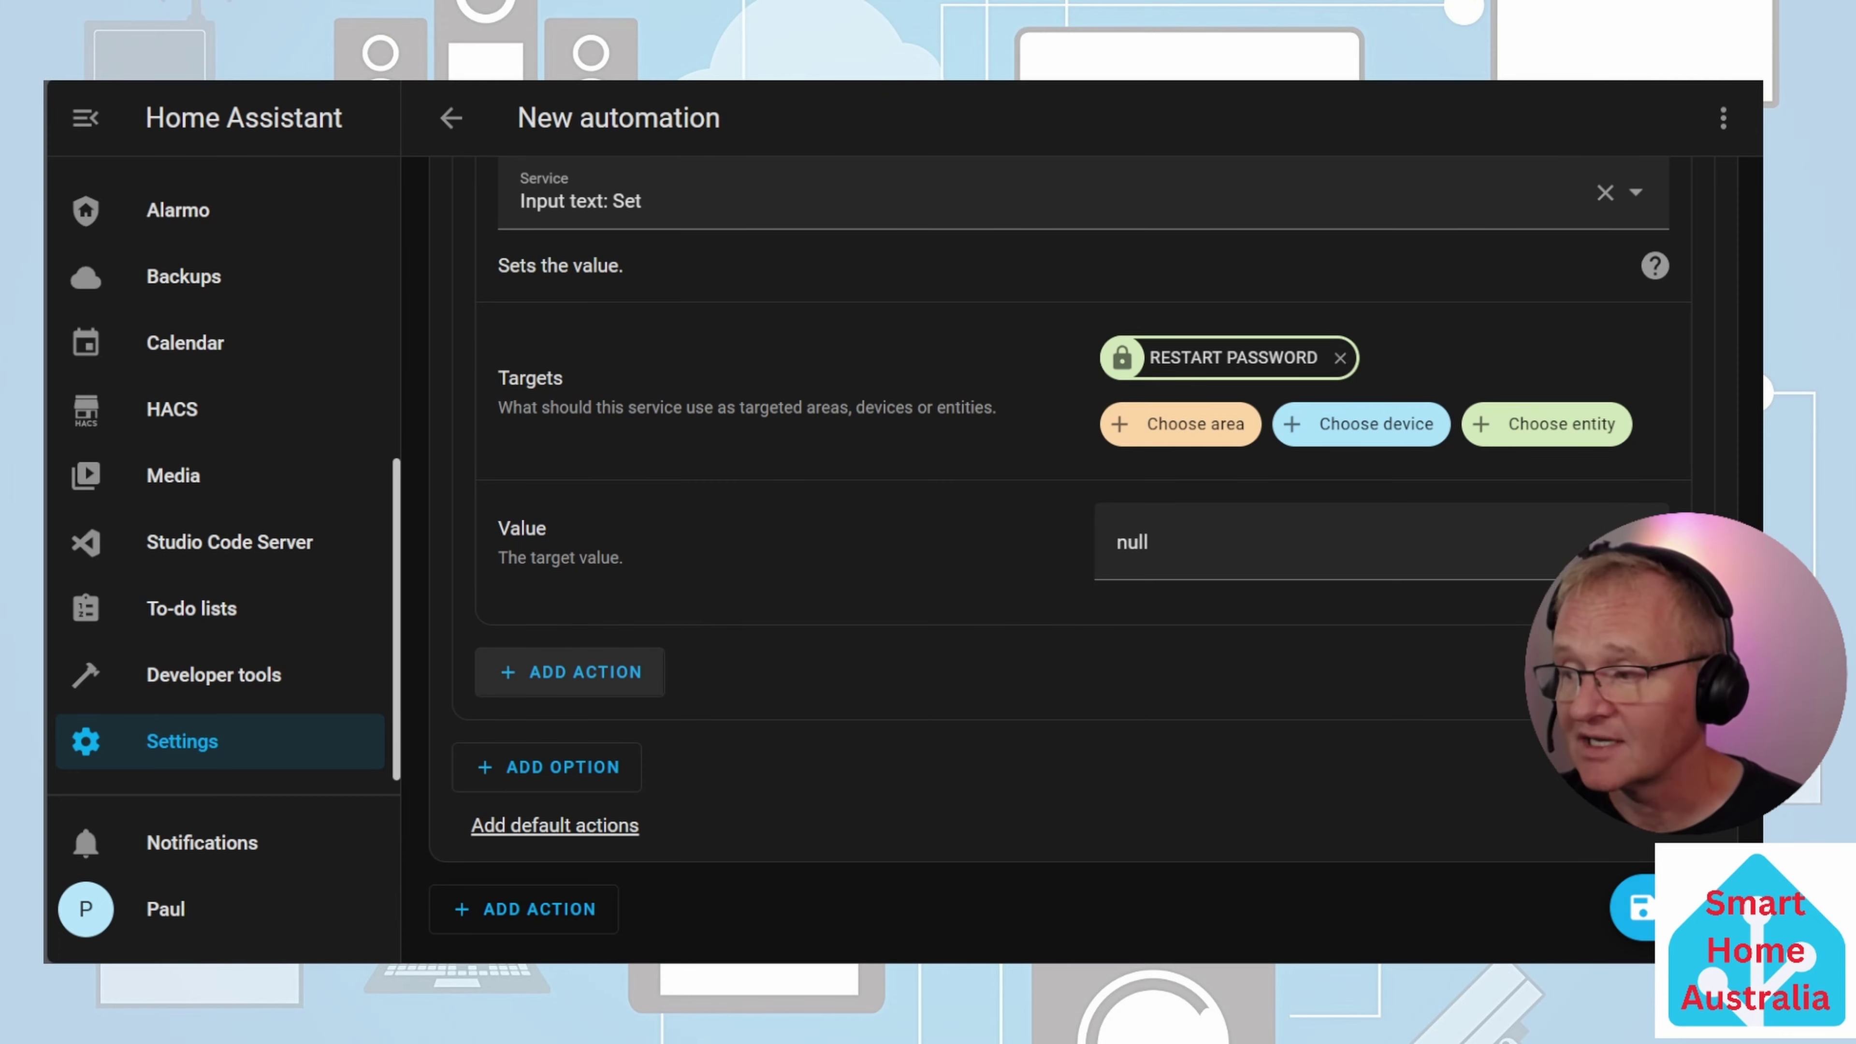
Save the automation under the name TUTORIAL - TEXT HELPER
key("ctrl+s")
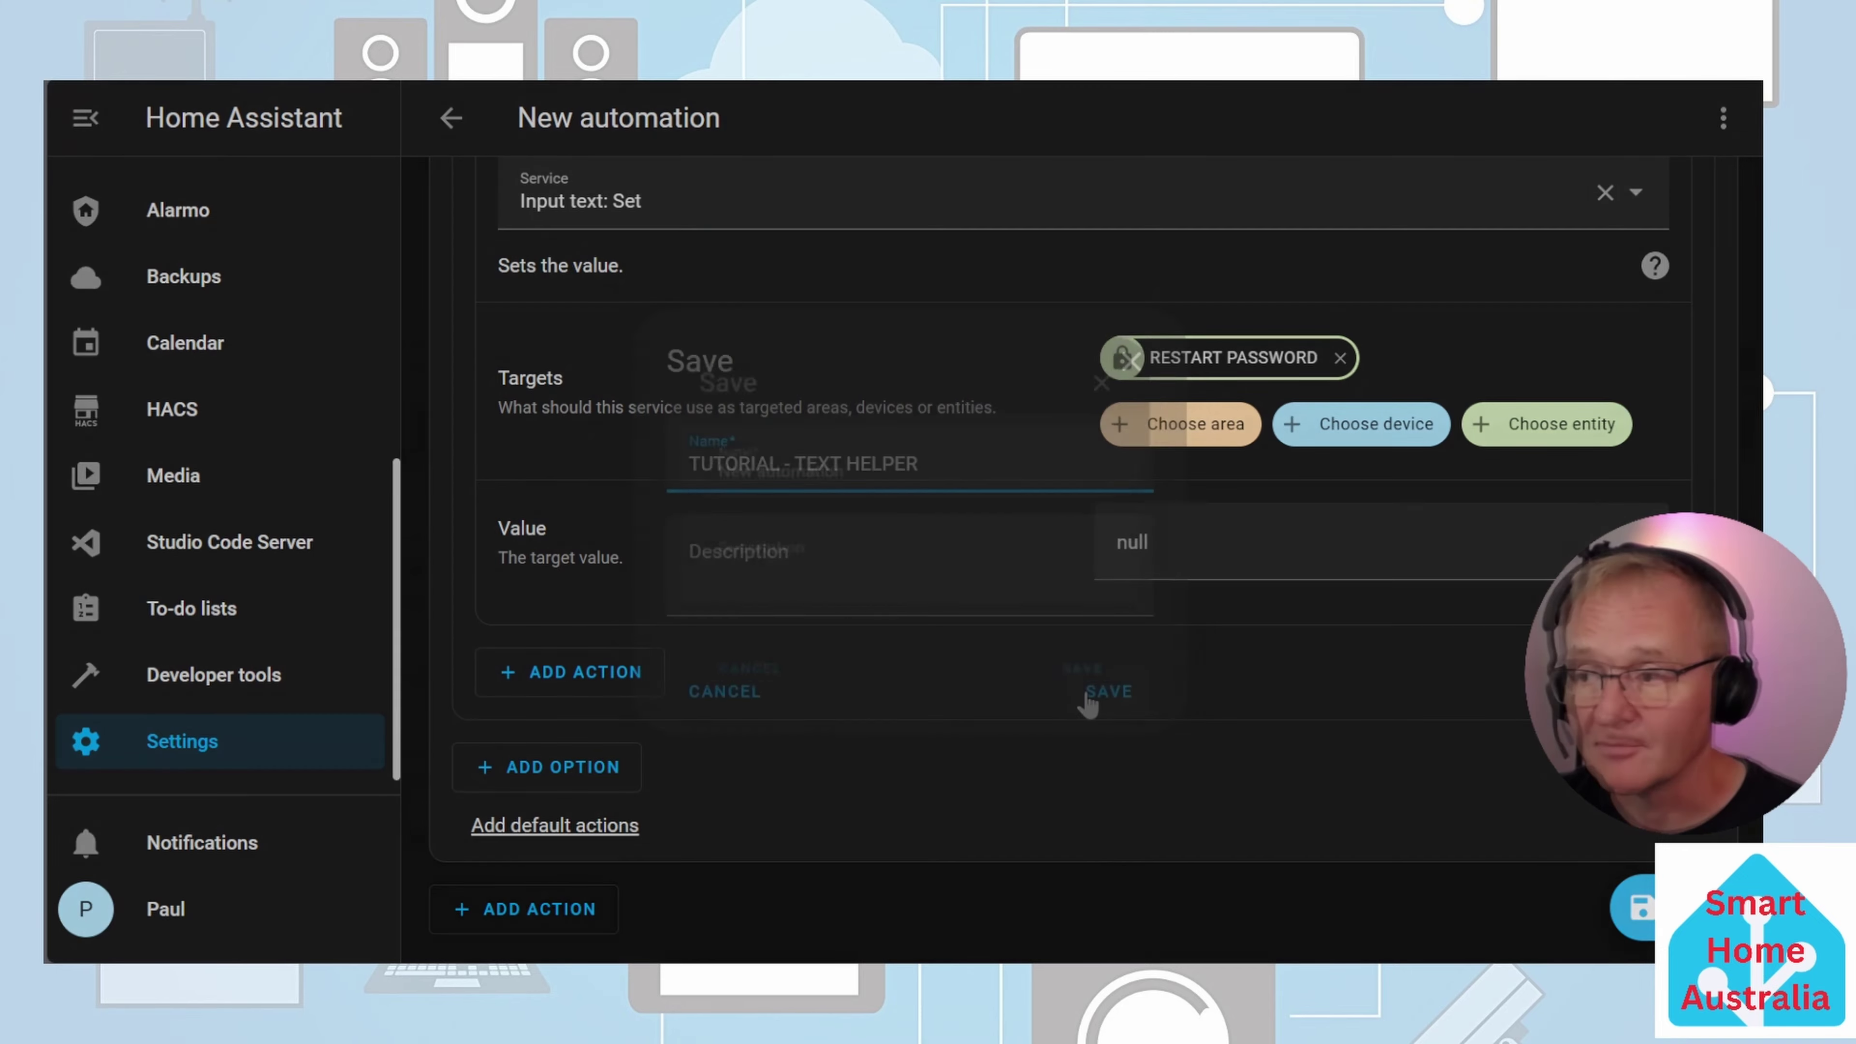
left_click(1085, 695)
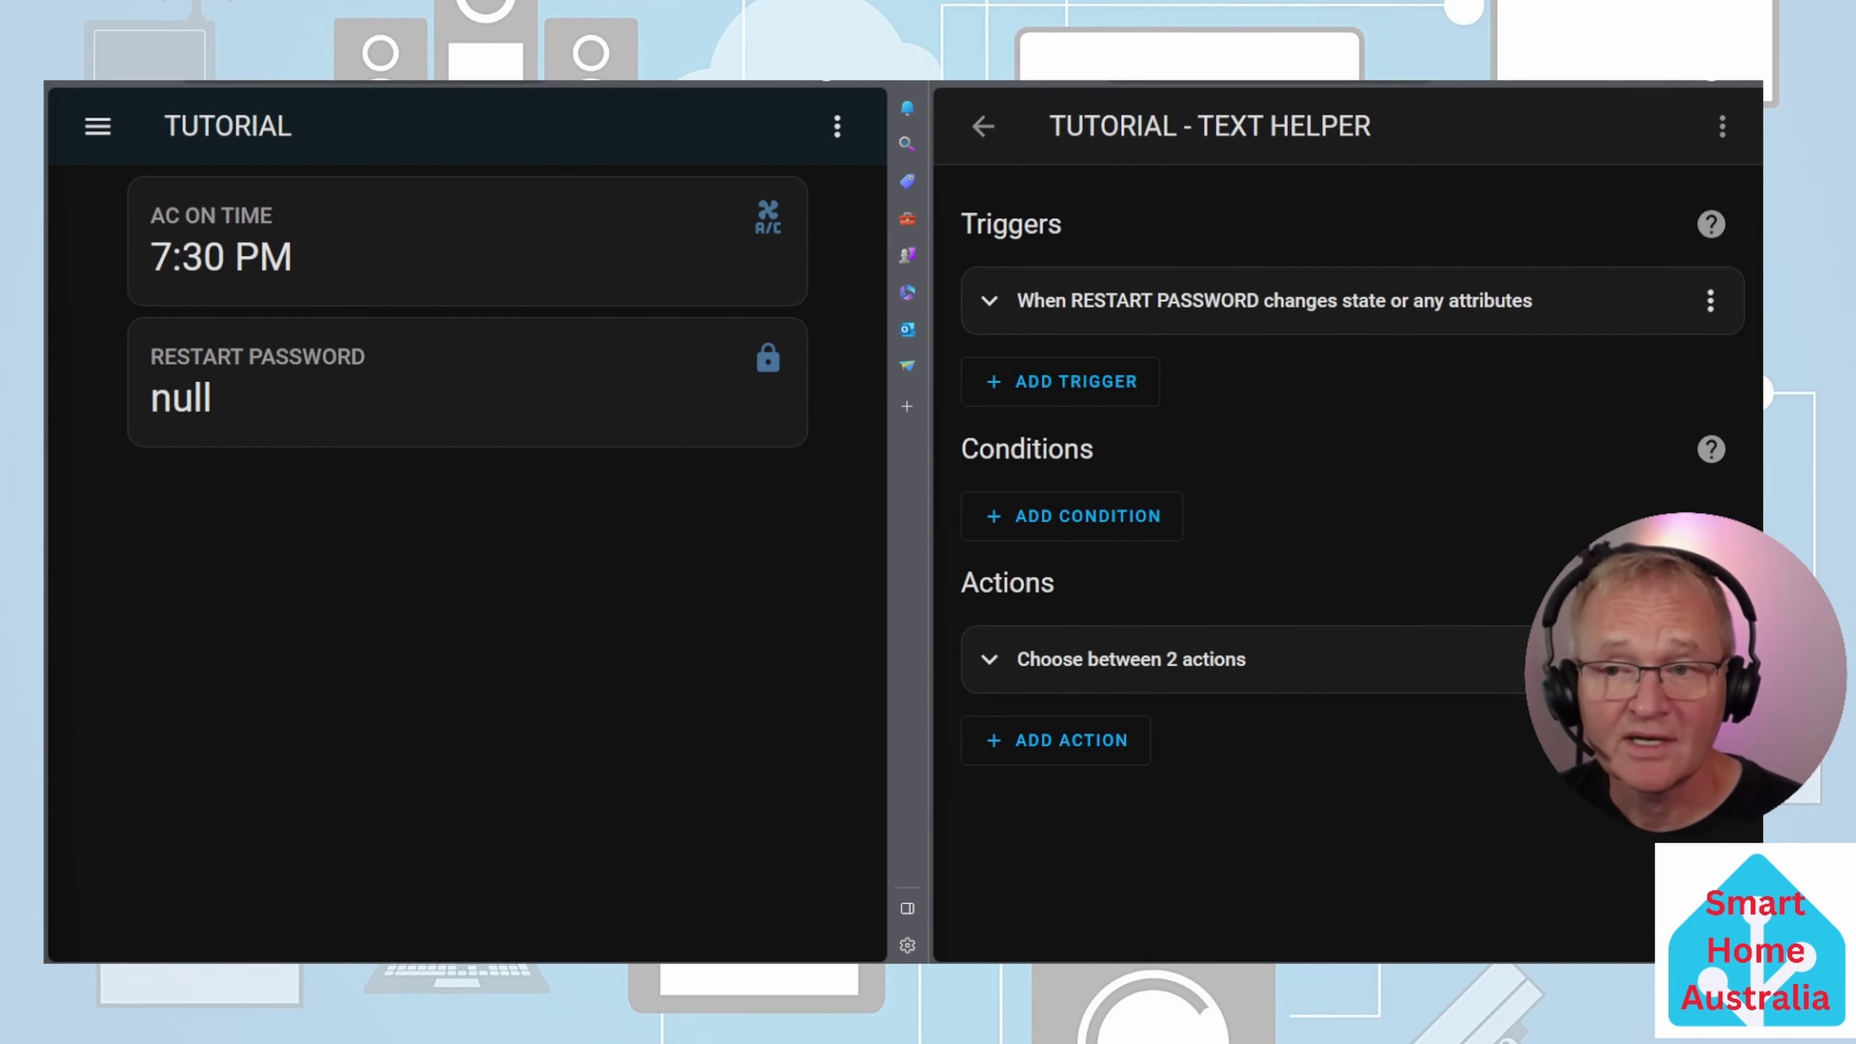
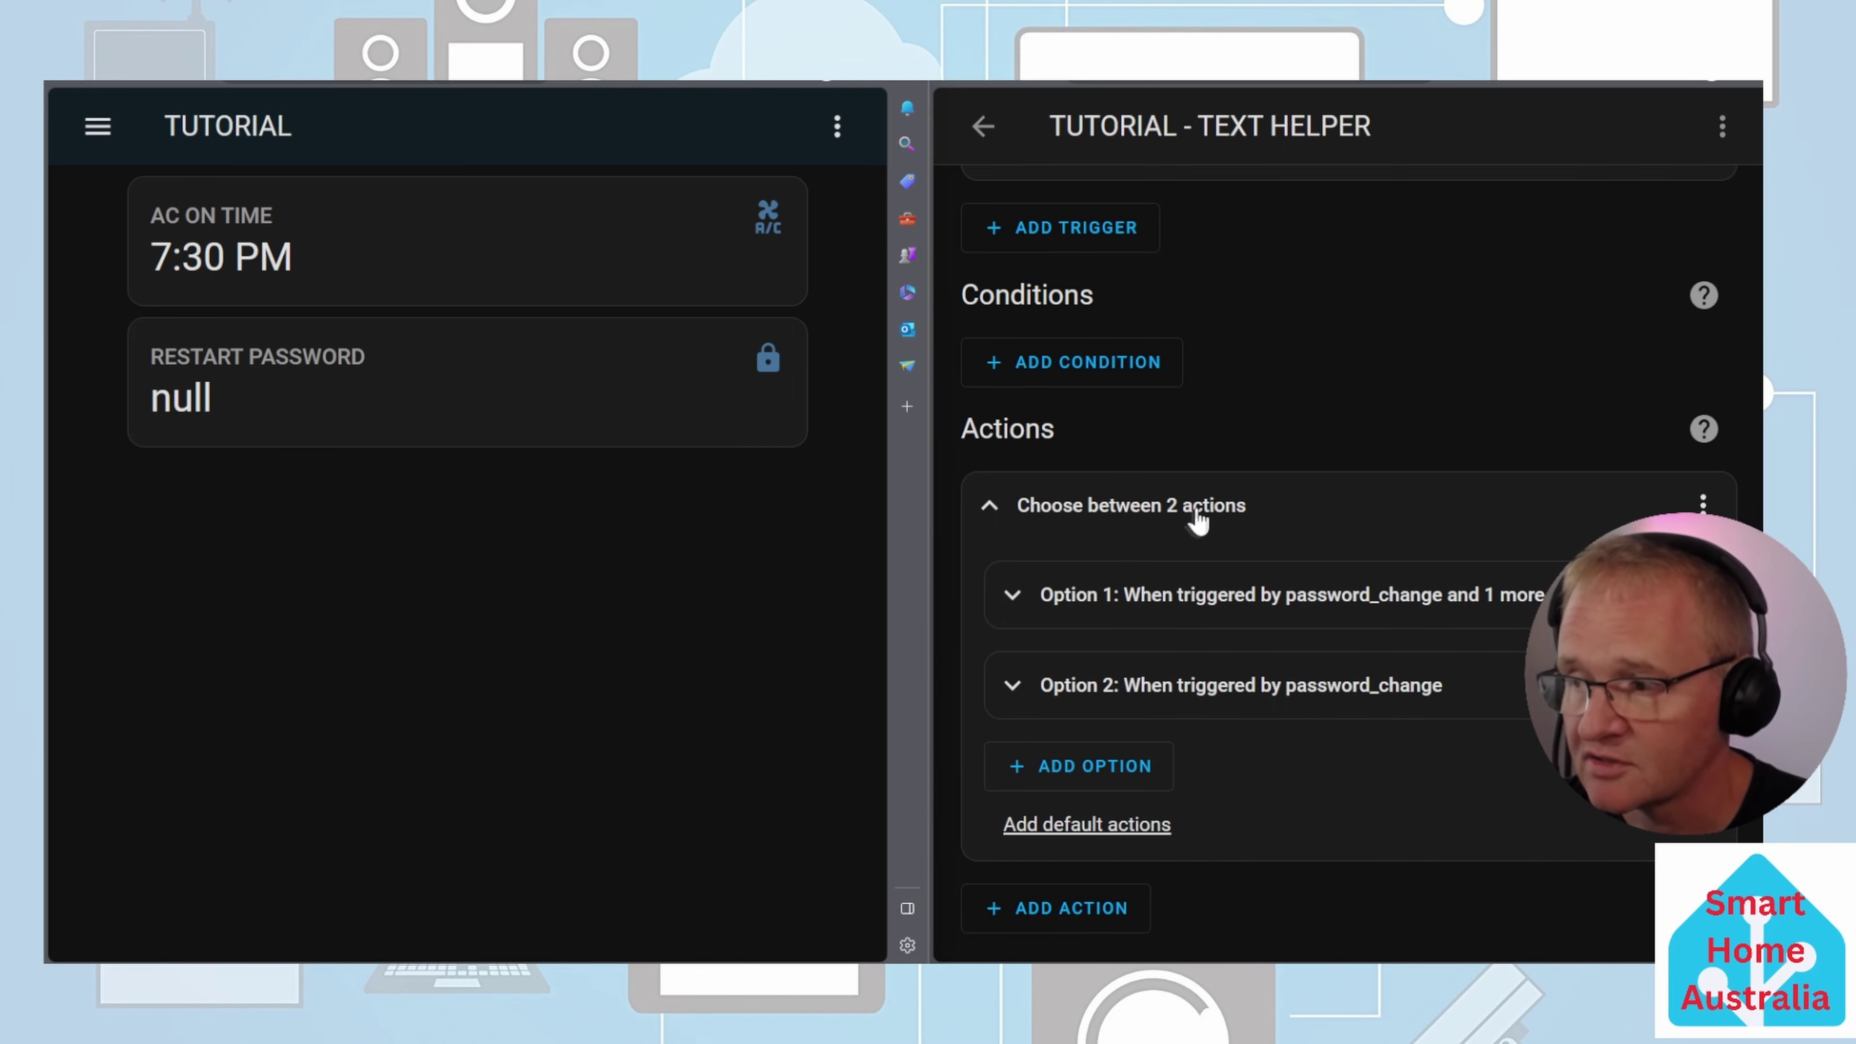
Set the value of the Input text: Set action in Option 1 to Option 1
left_click(1020, 604)
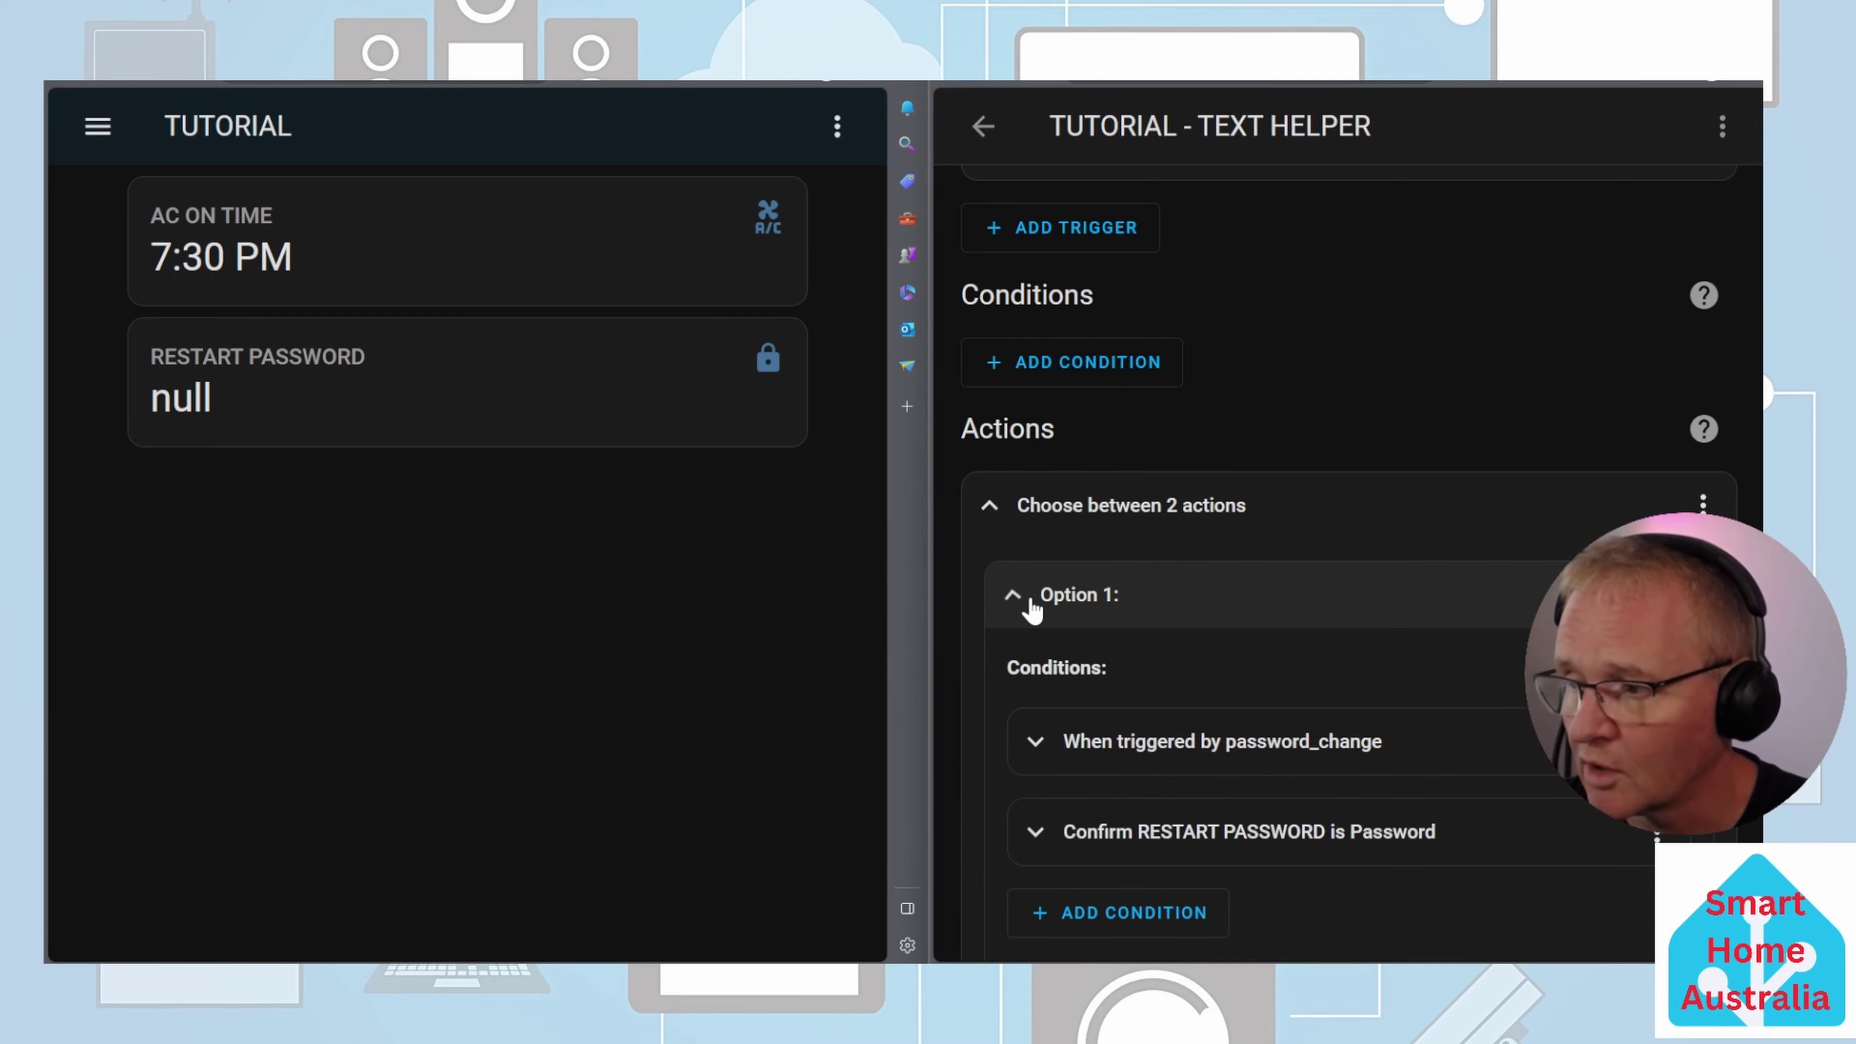
scroll(1184, 617, "down", 8)
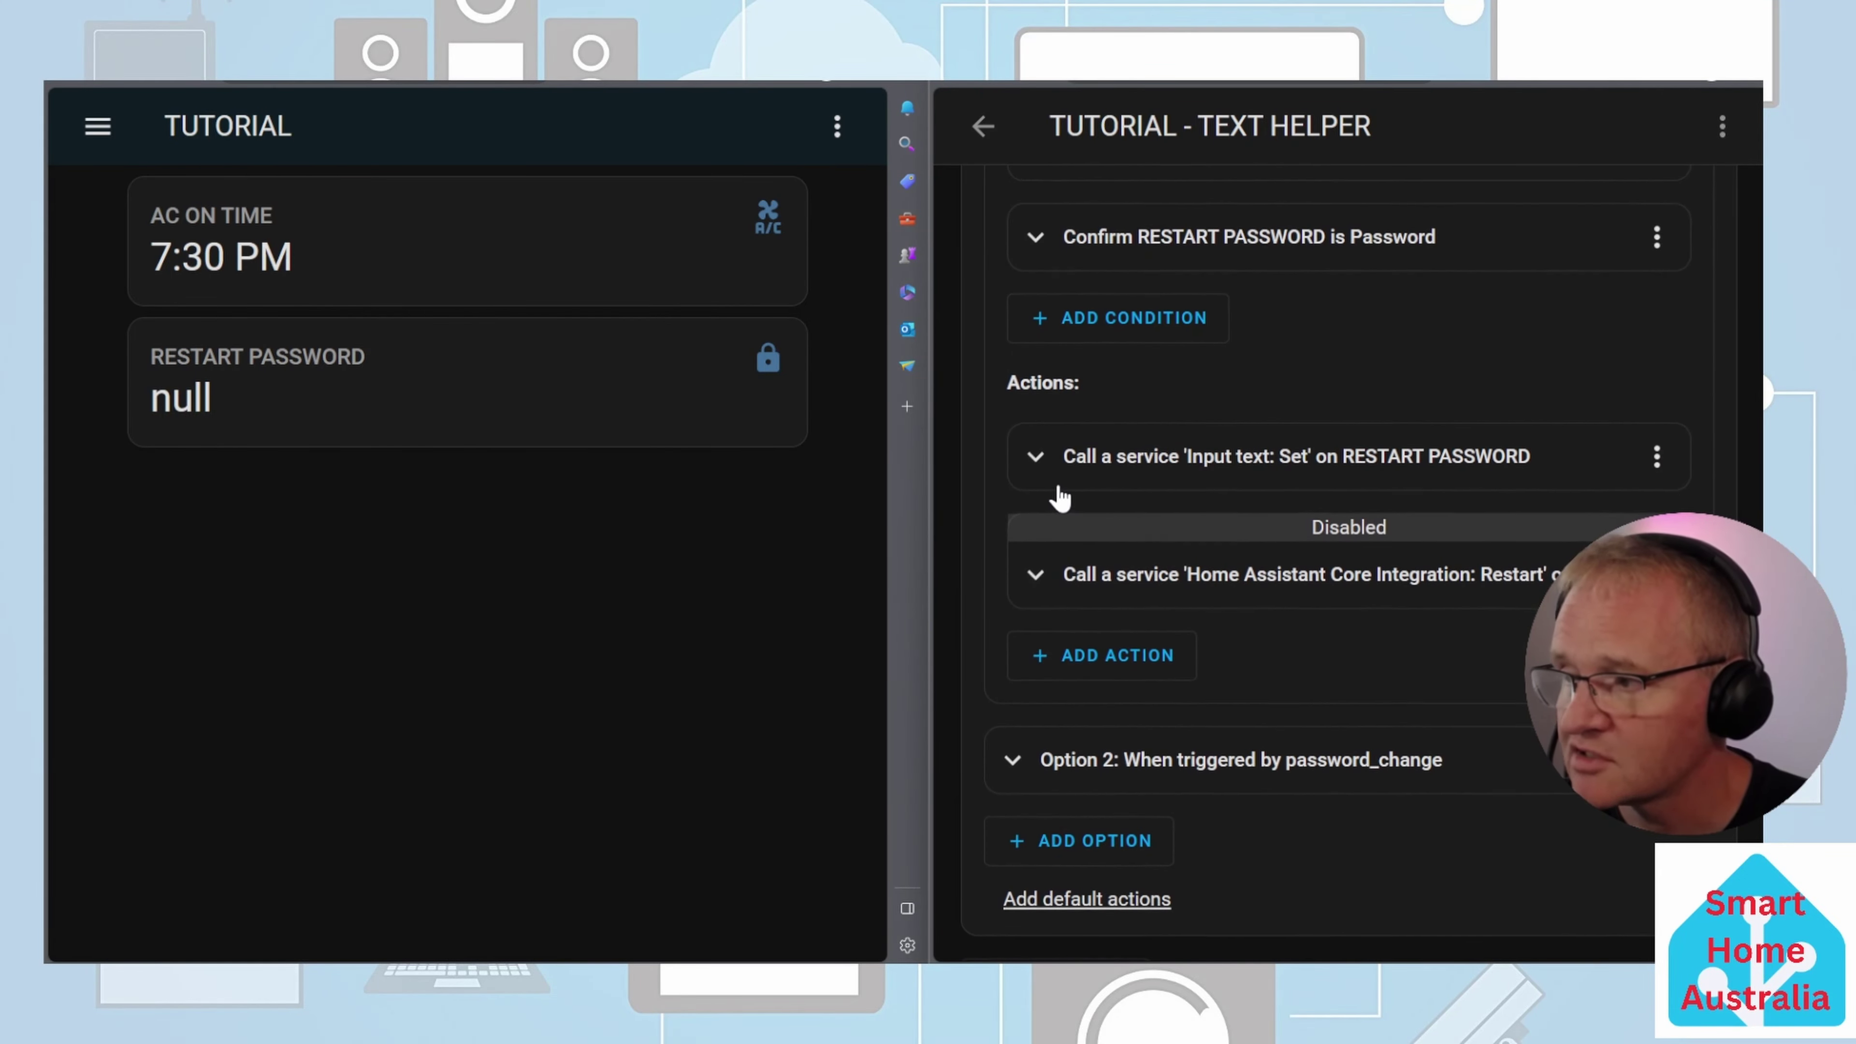
left_click(1036, 466)
scroll(1317, 627, "down", 5)
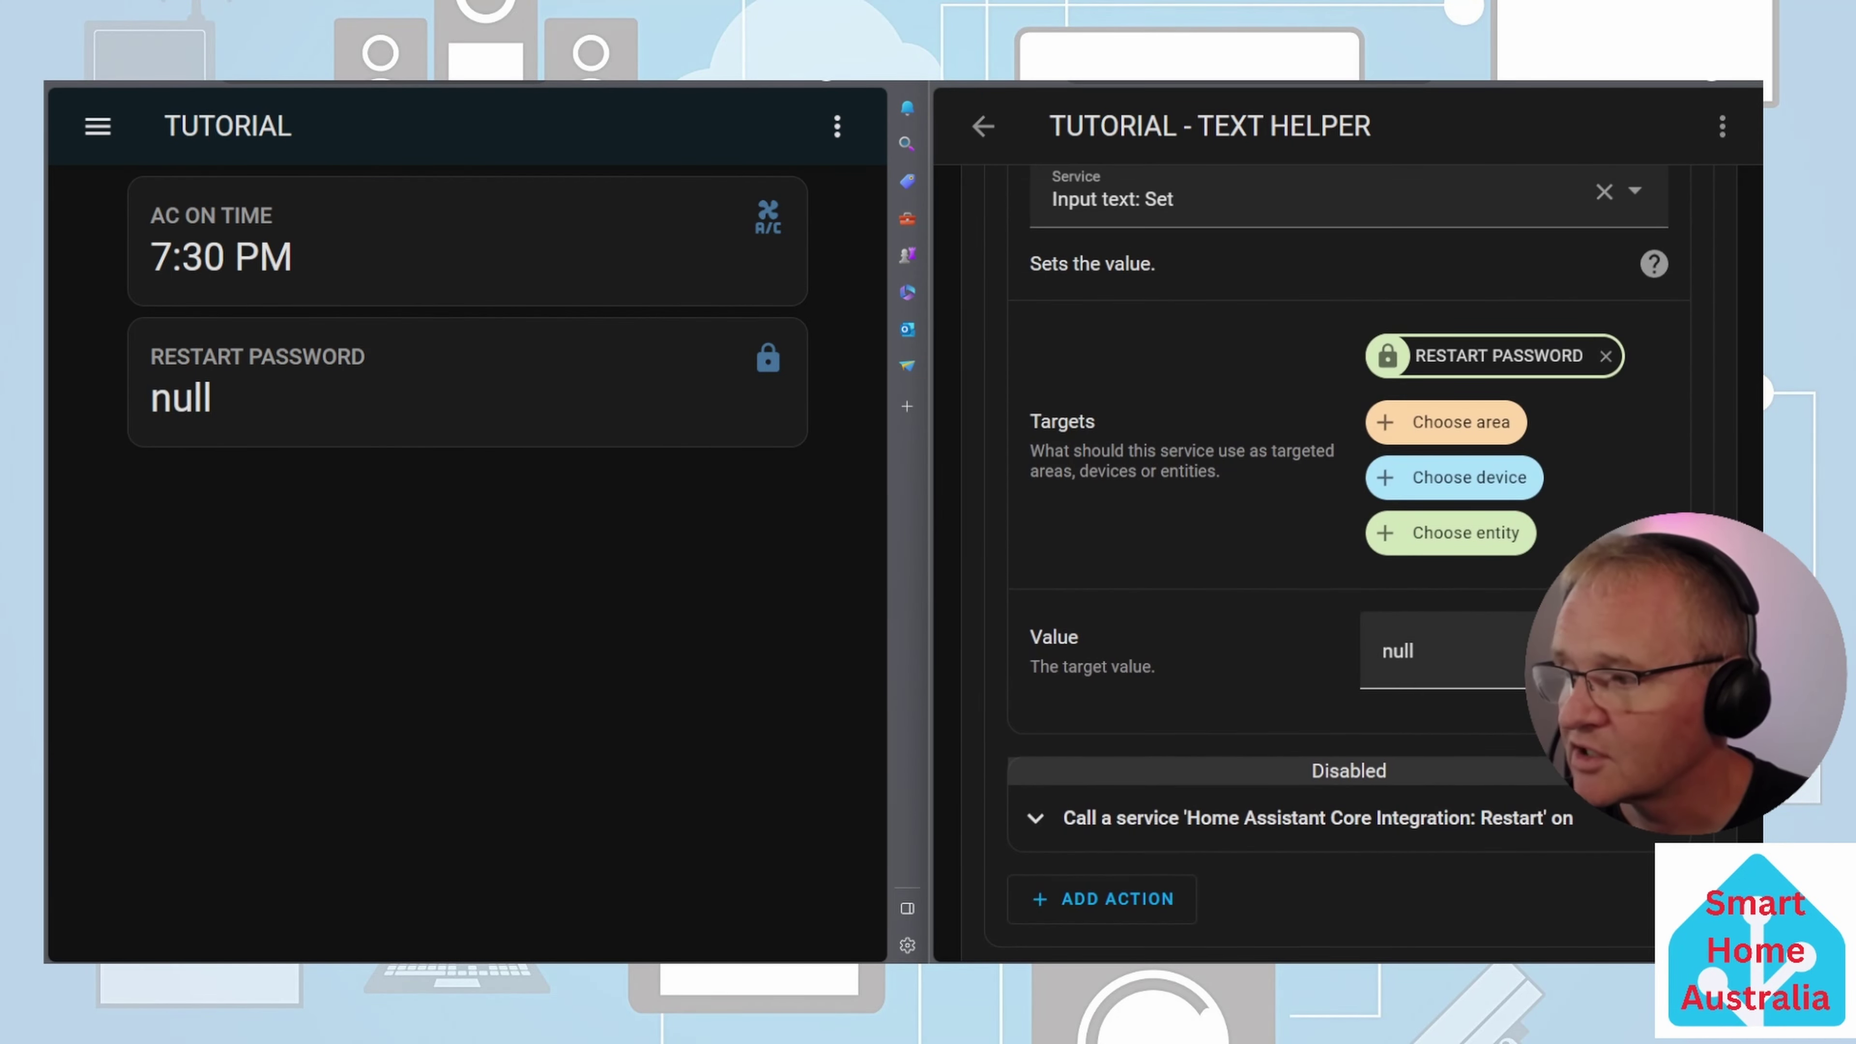
double_click(1395, 650)
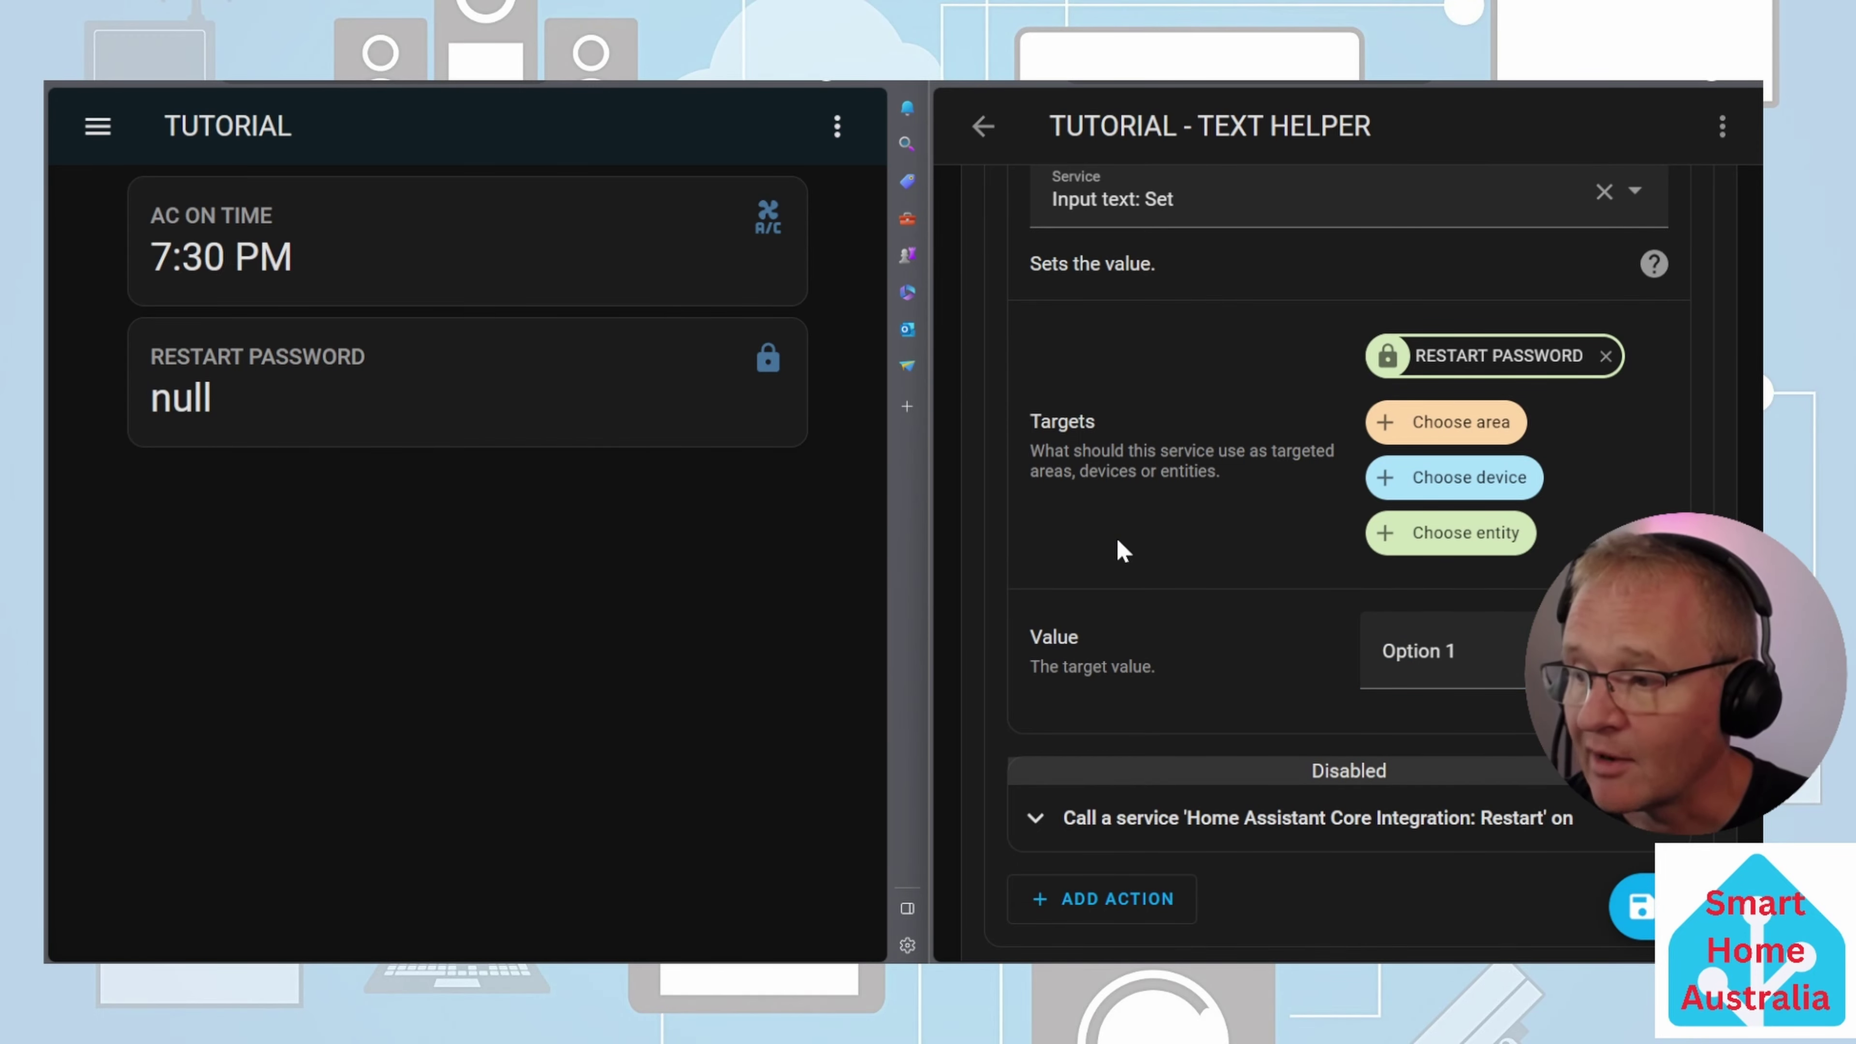
Set the value of the Input text: Set action in Option 2 to Option 2
scroll(1119, 541, "down", 4)
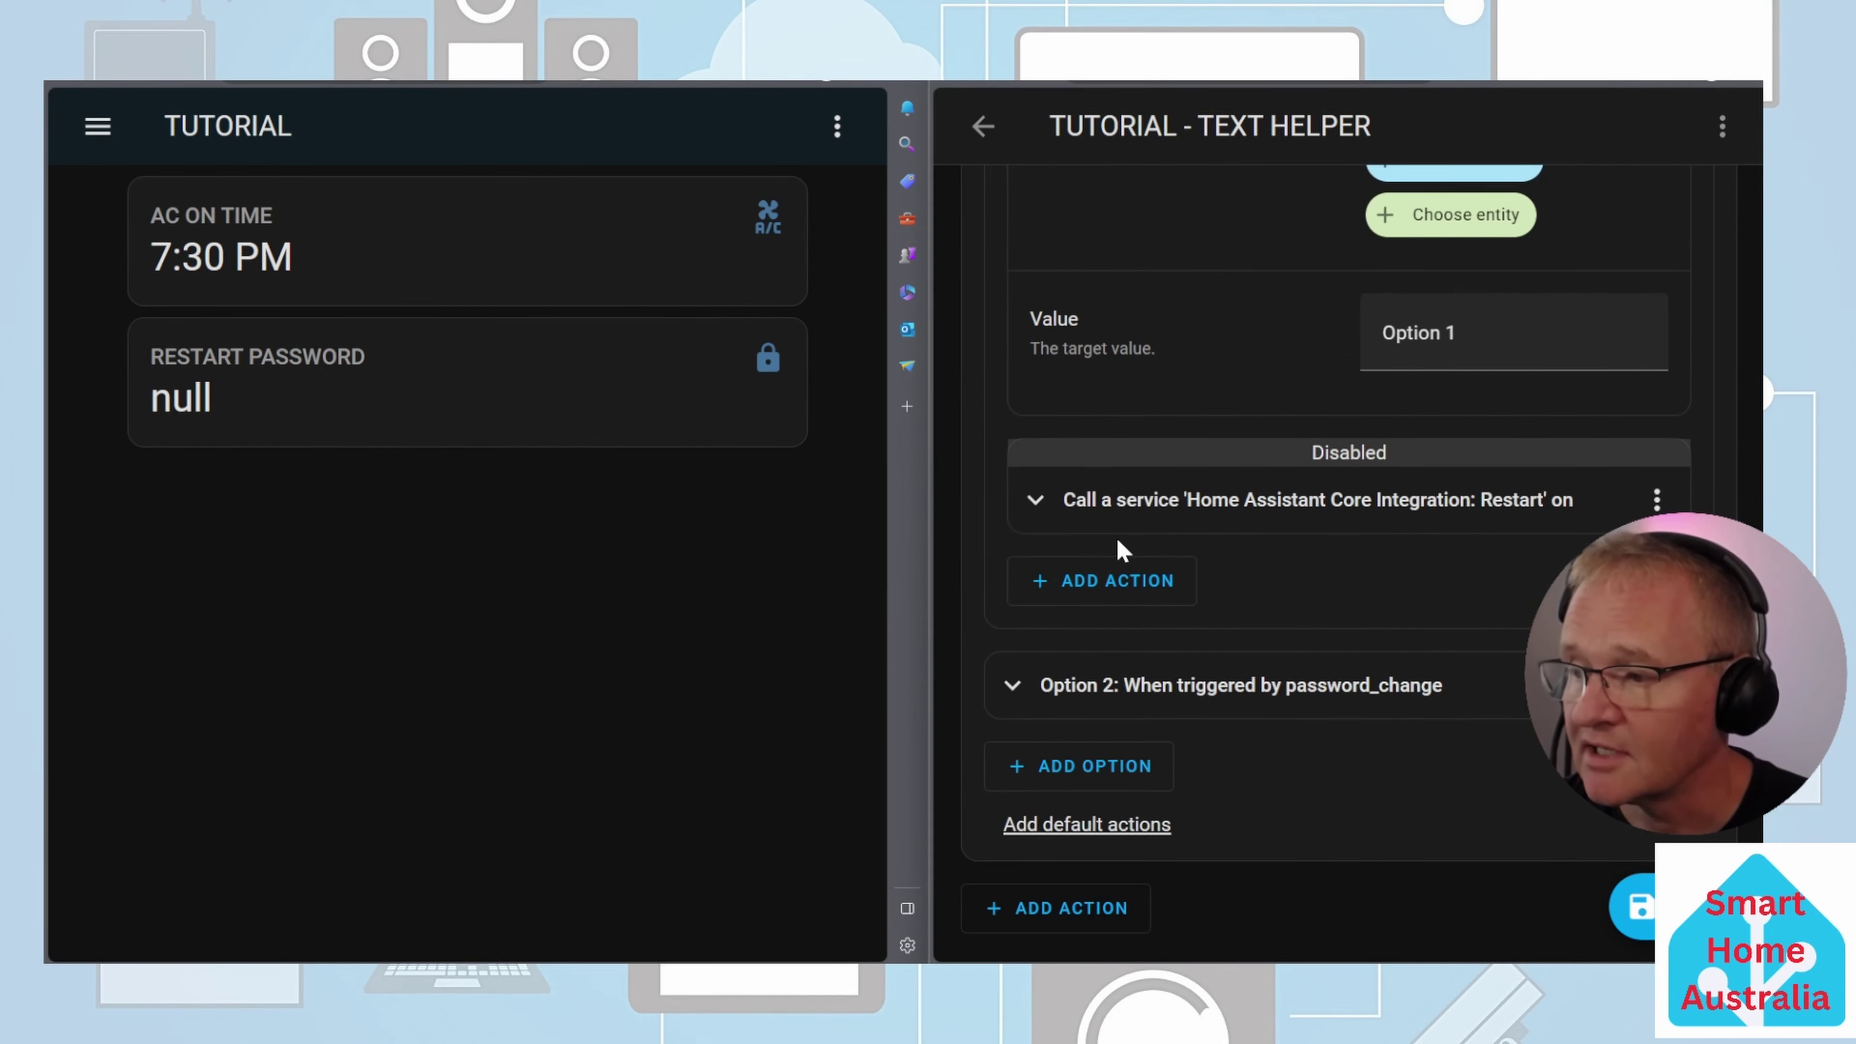
left_click(1012, 691)
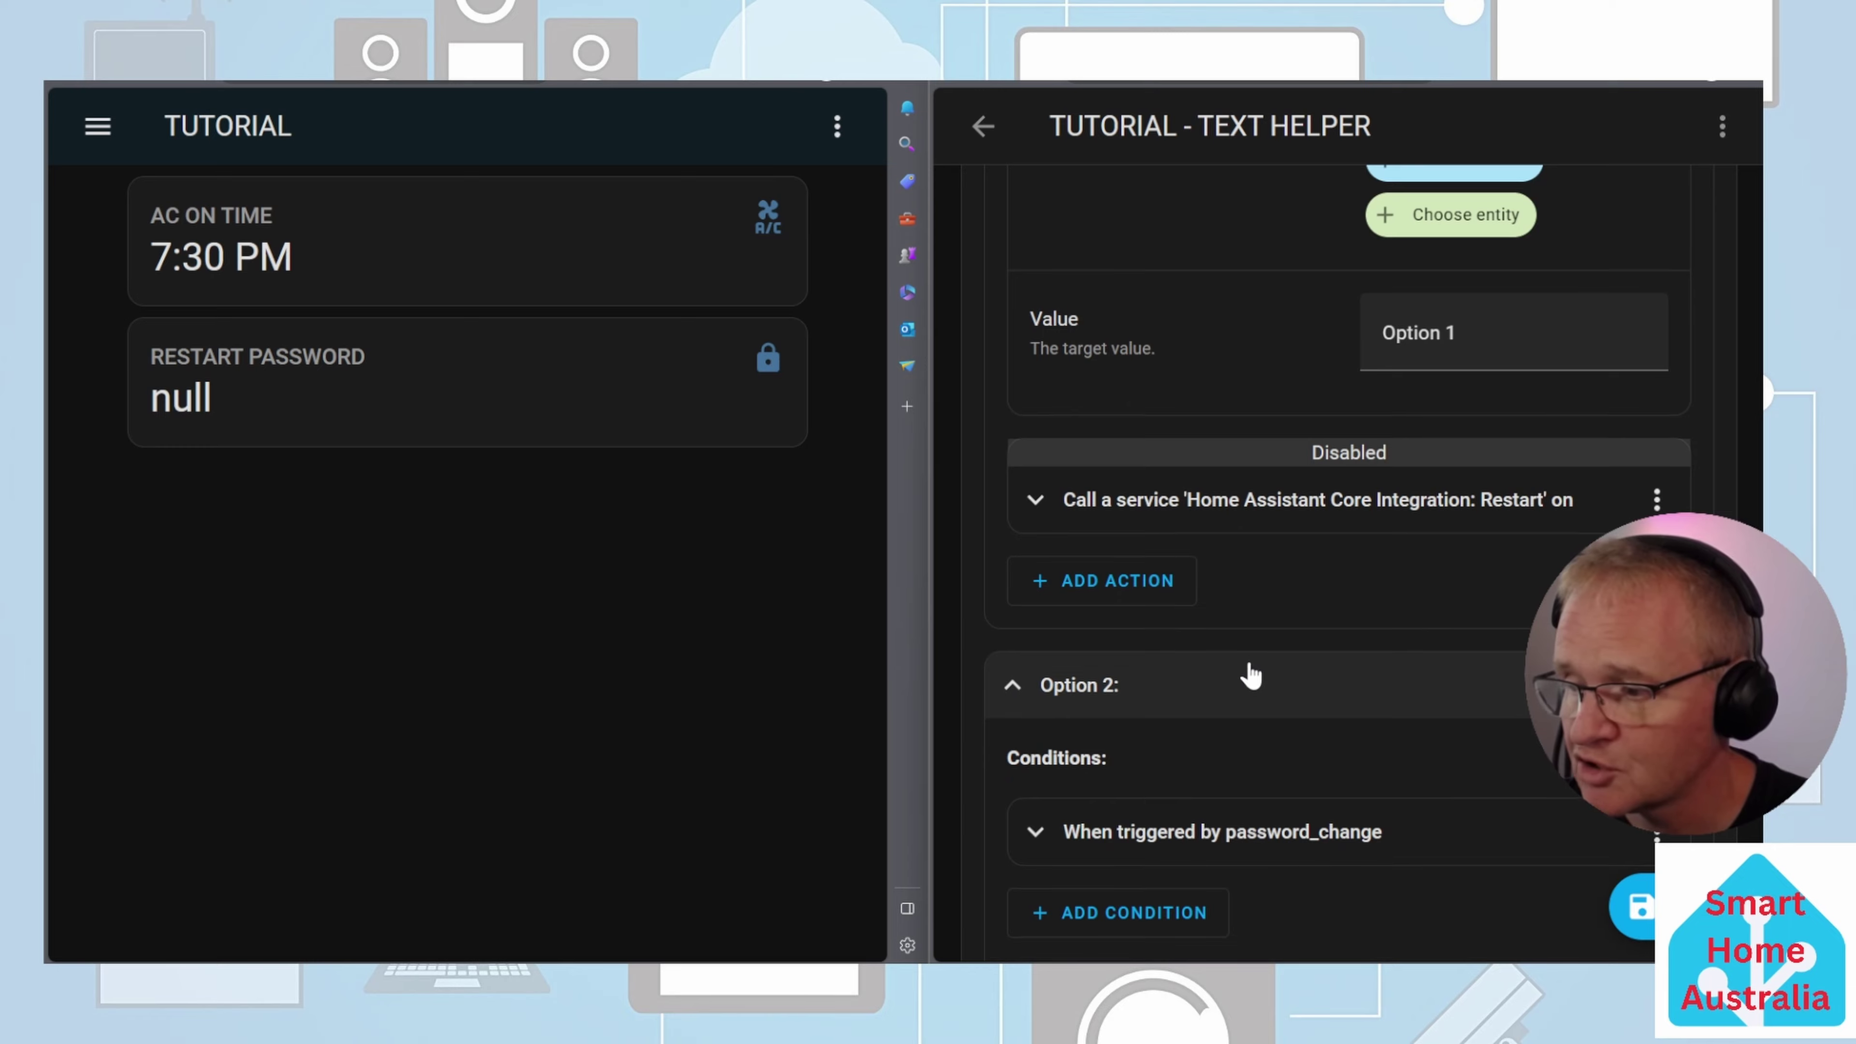
scroll(1246, 673, "down", 6)
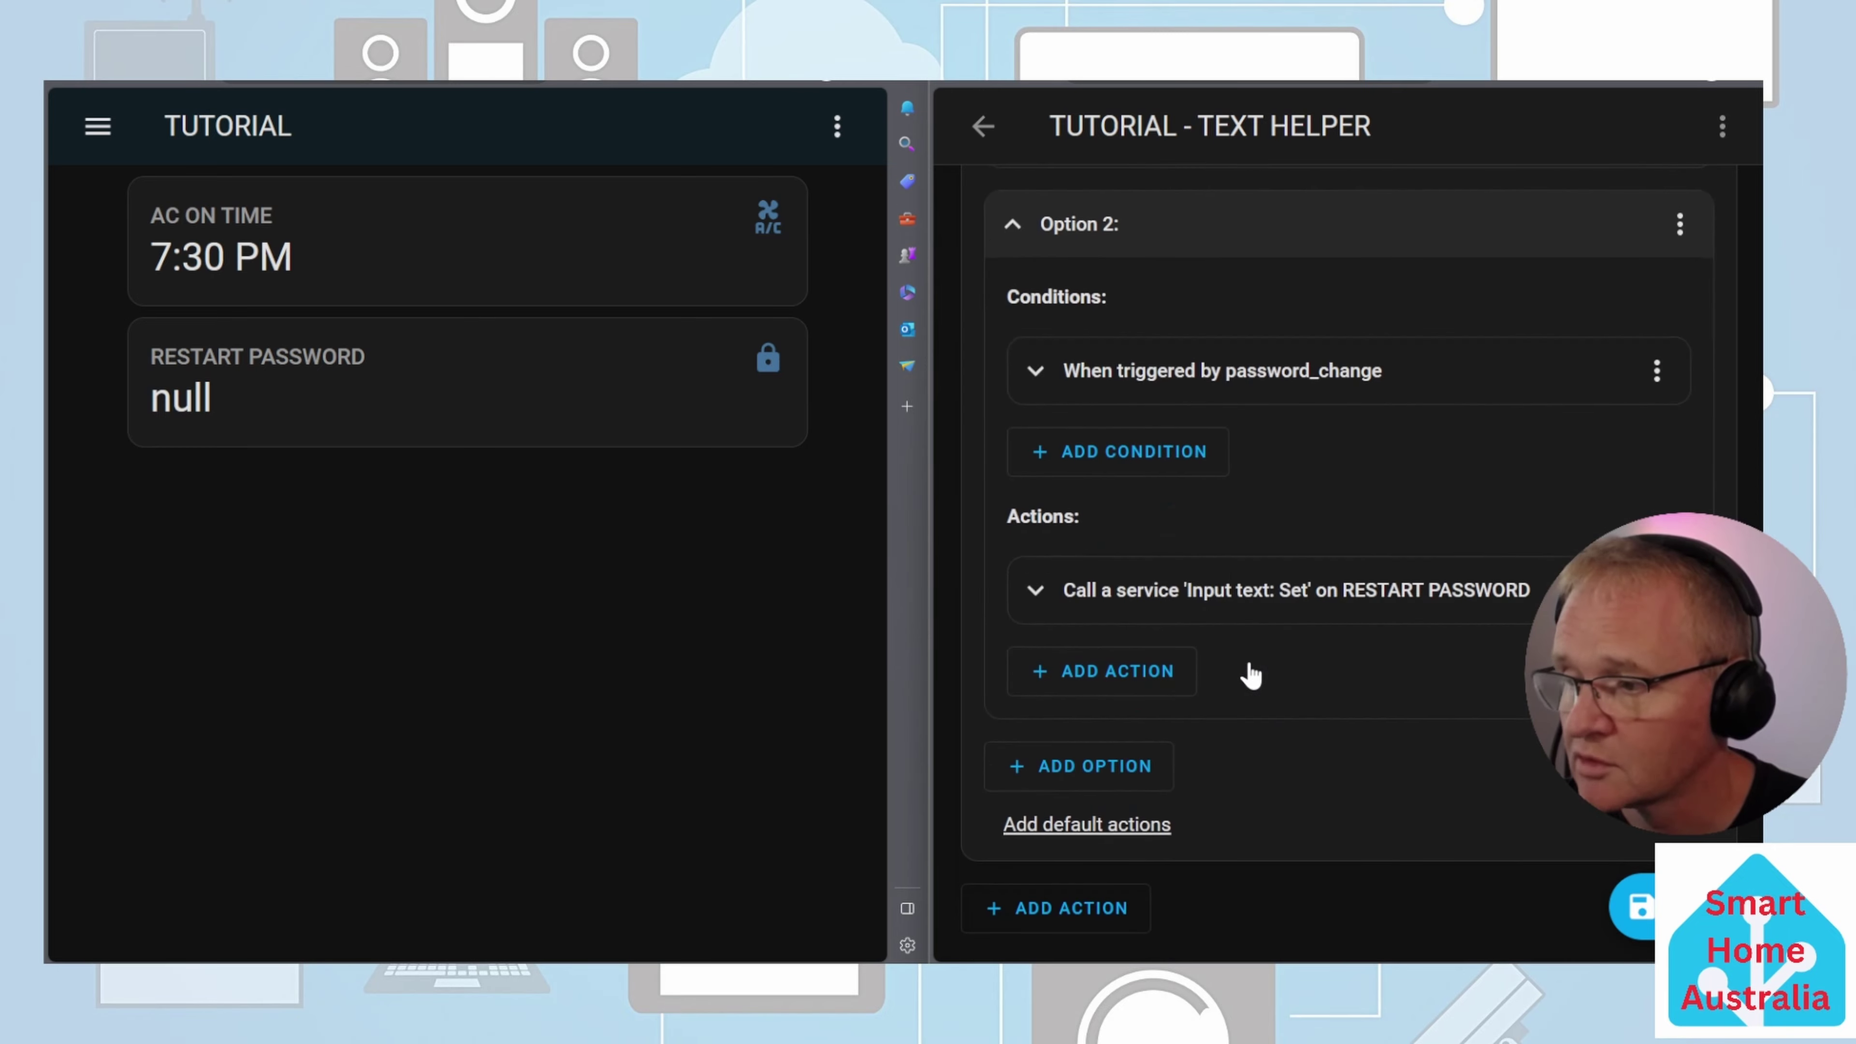
left_click(1035, 592)
scroll(1255, 613, "down", 6)
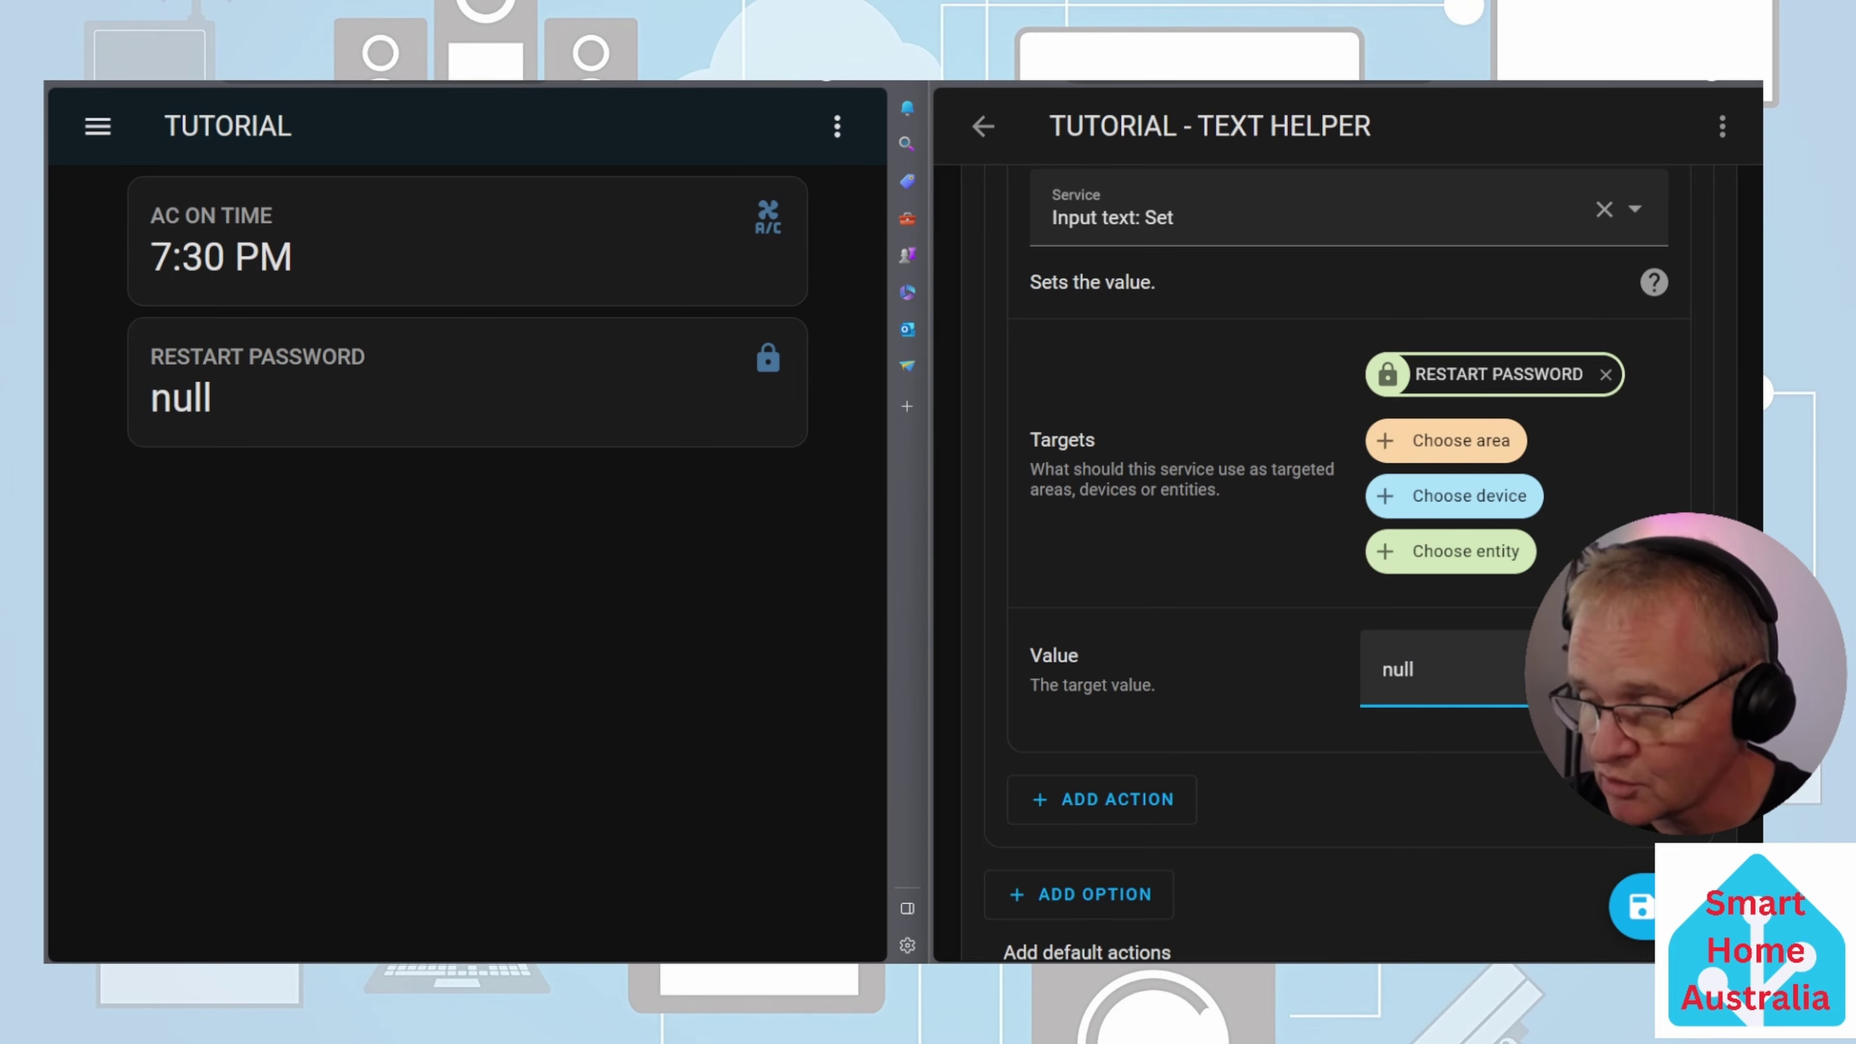
key("ctrl+a")
type("Option 2")
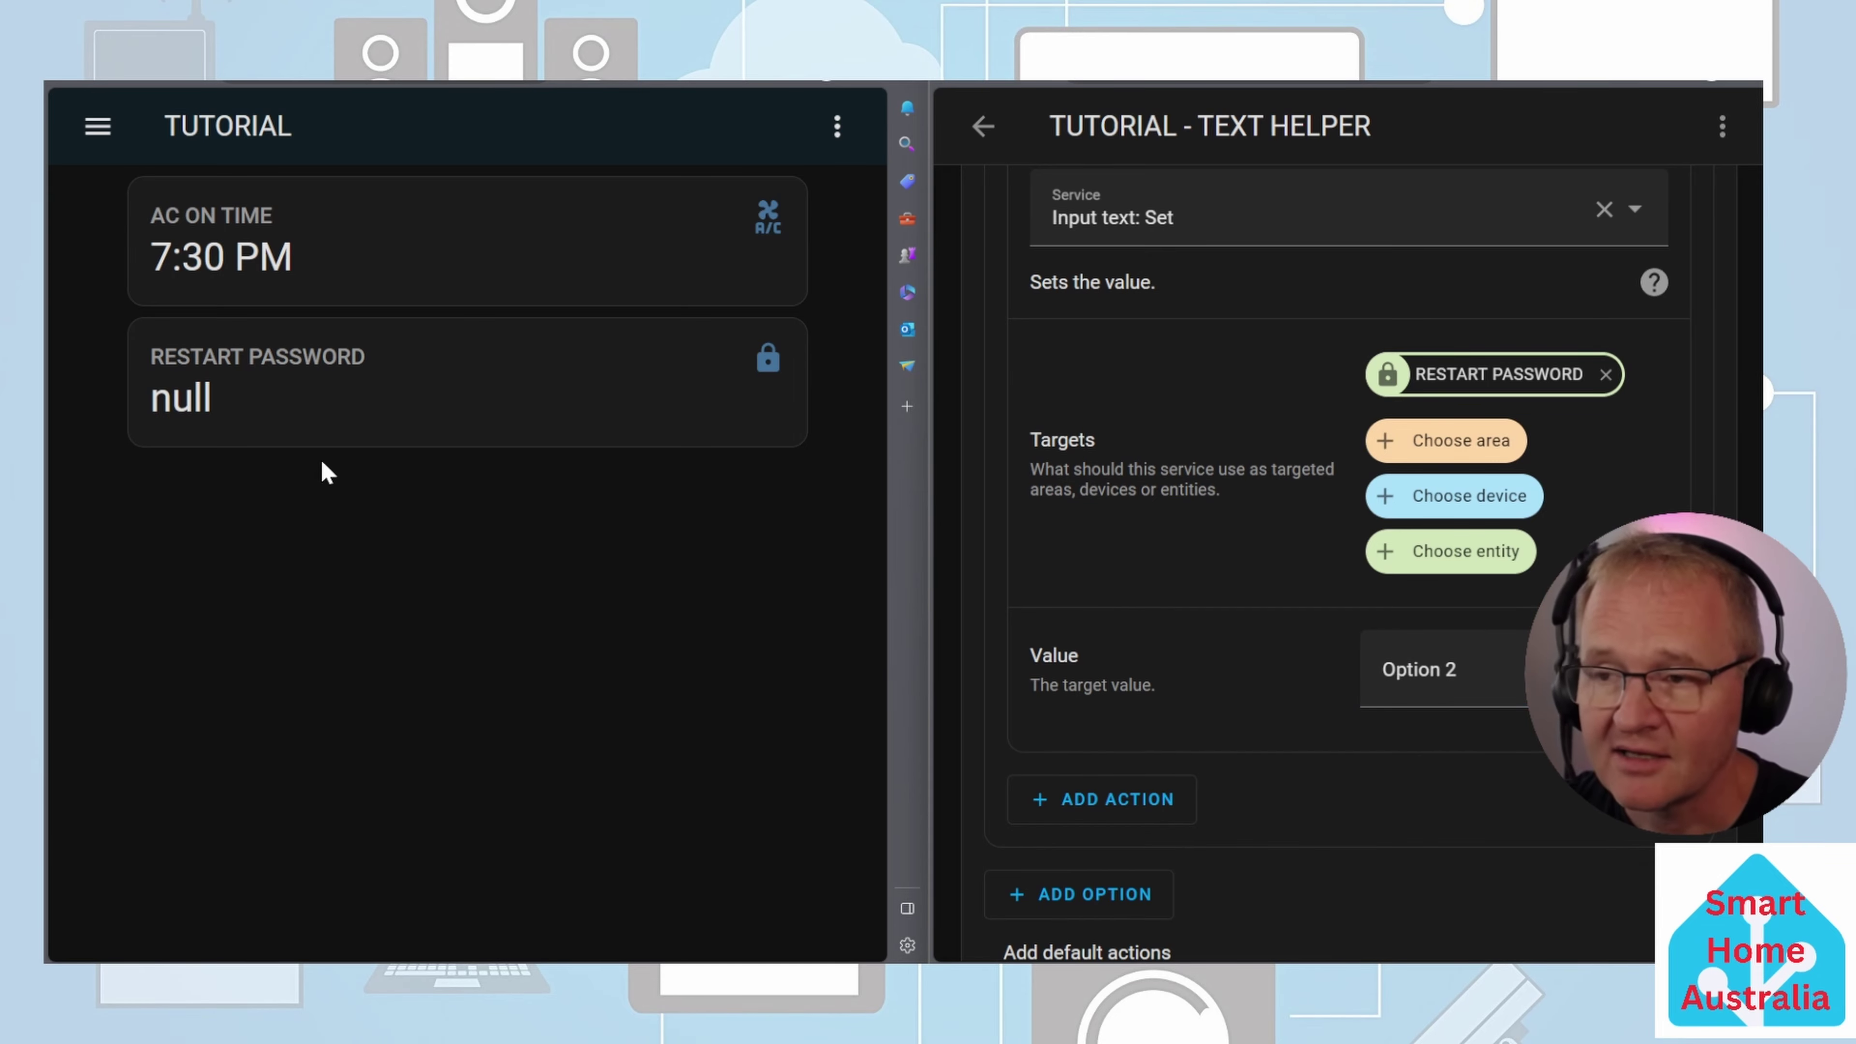
Test both automation options by entering an incorrect password and then the correct restart password in the RESTART PASSWORD helper
left_click(218, 414)
double_click(594, 314)
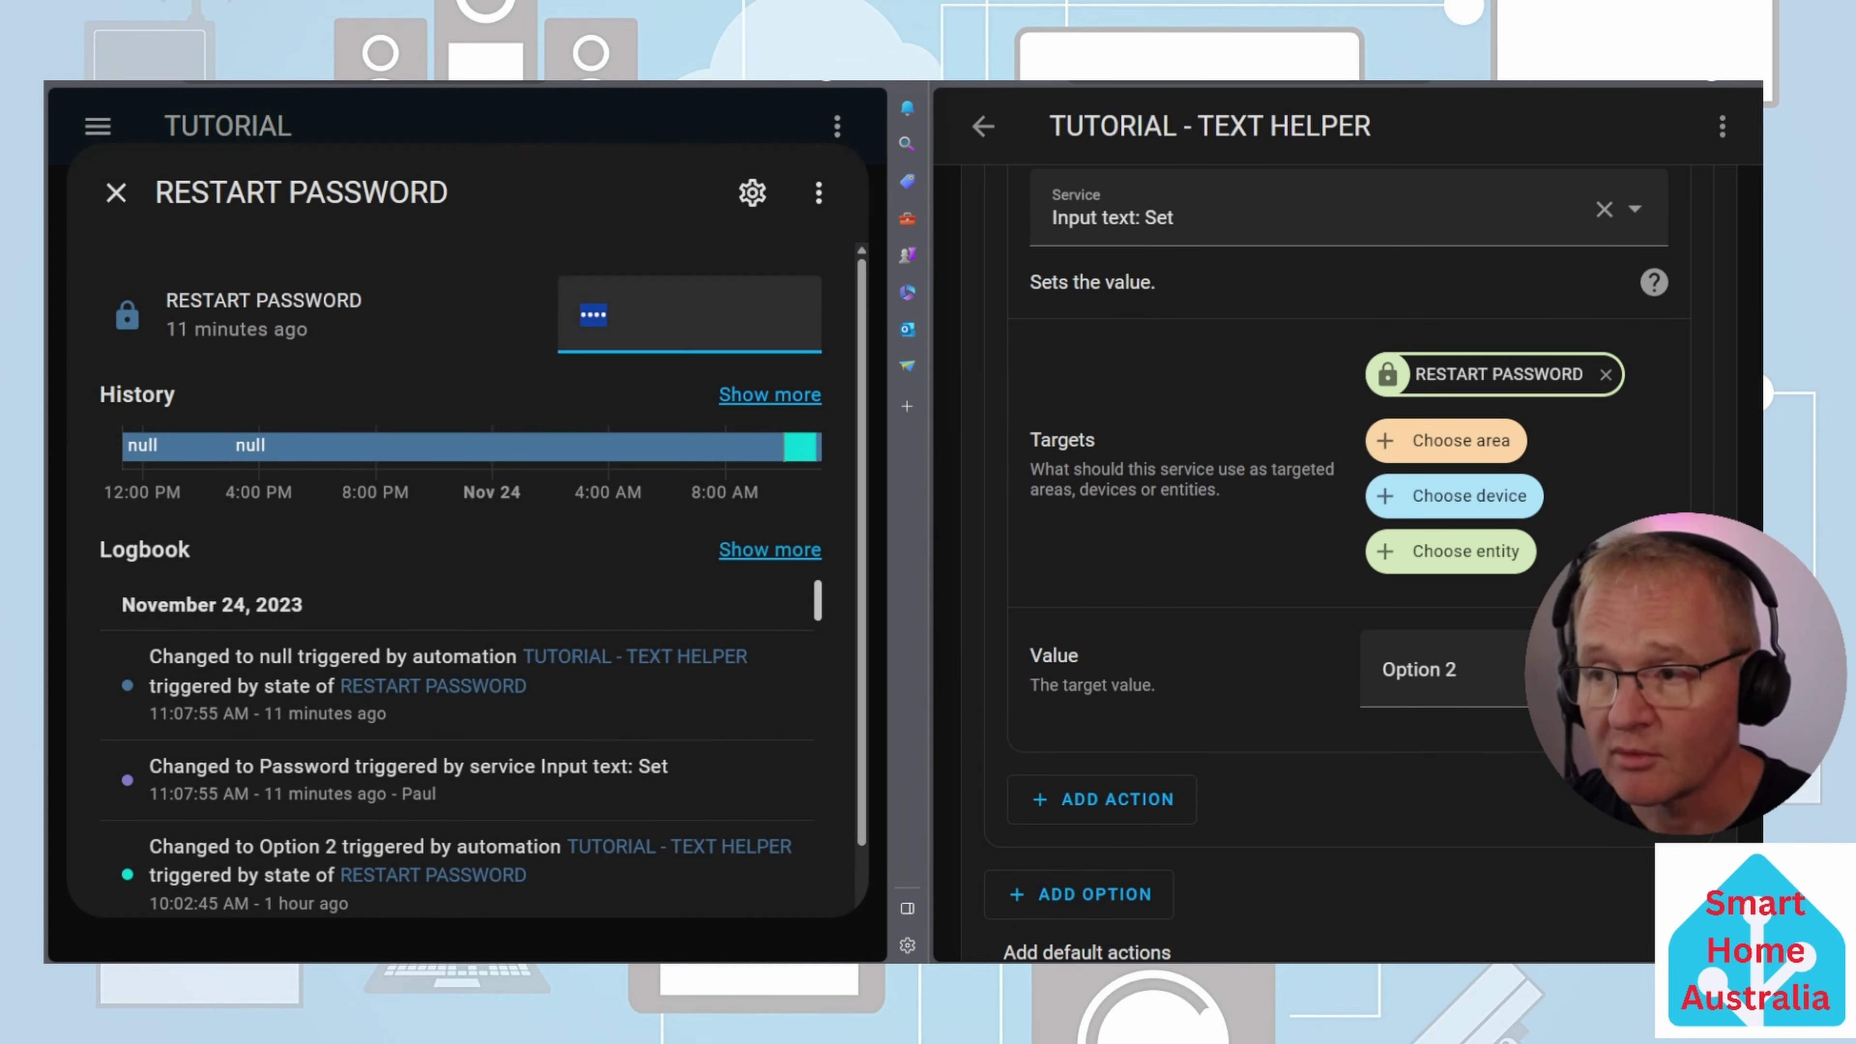
key("Escape")
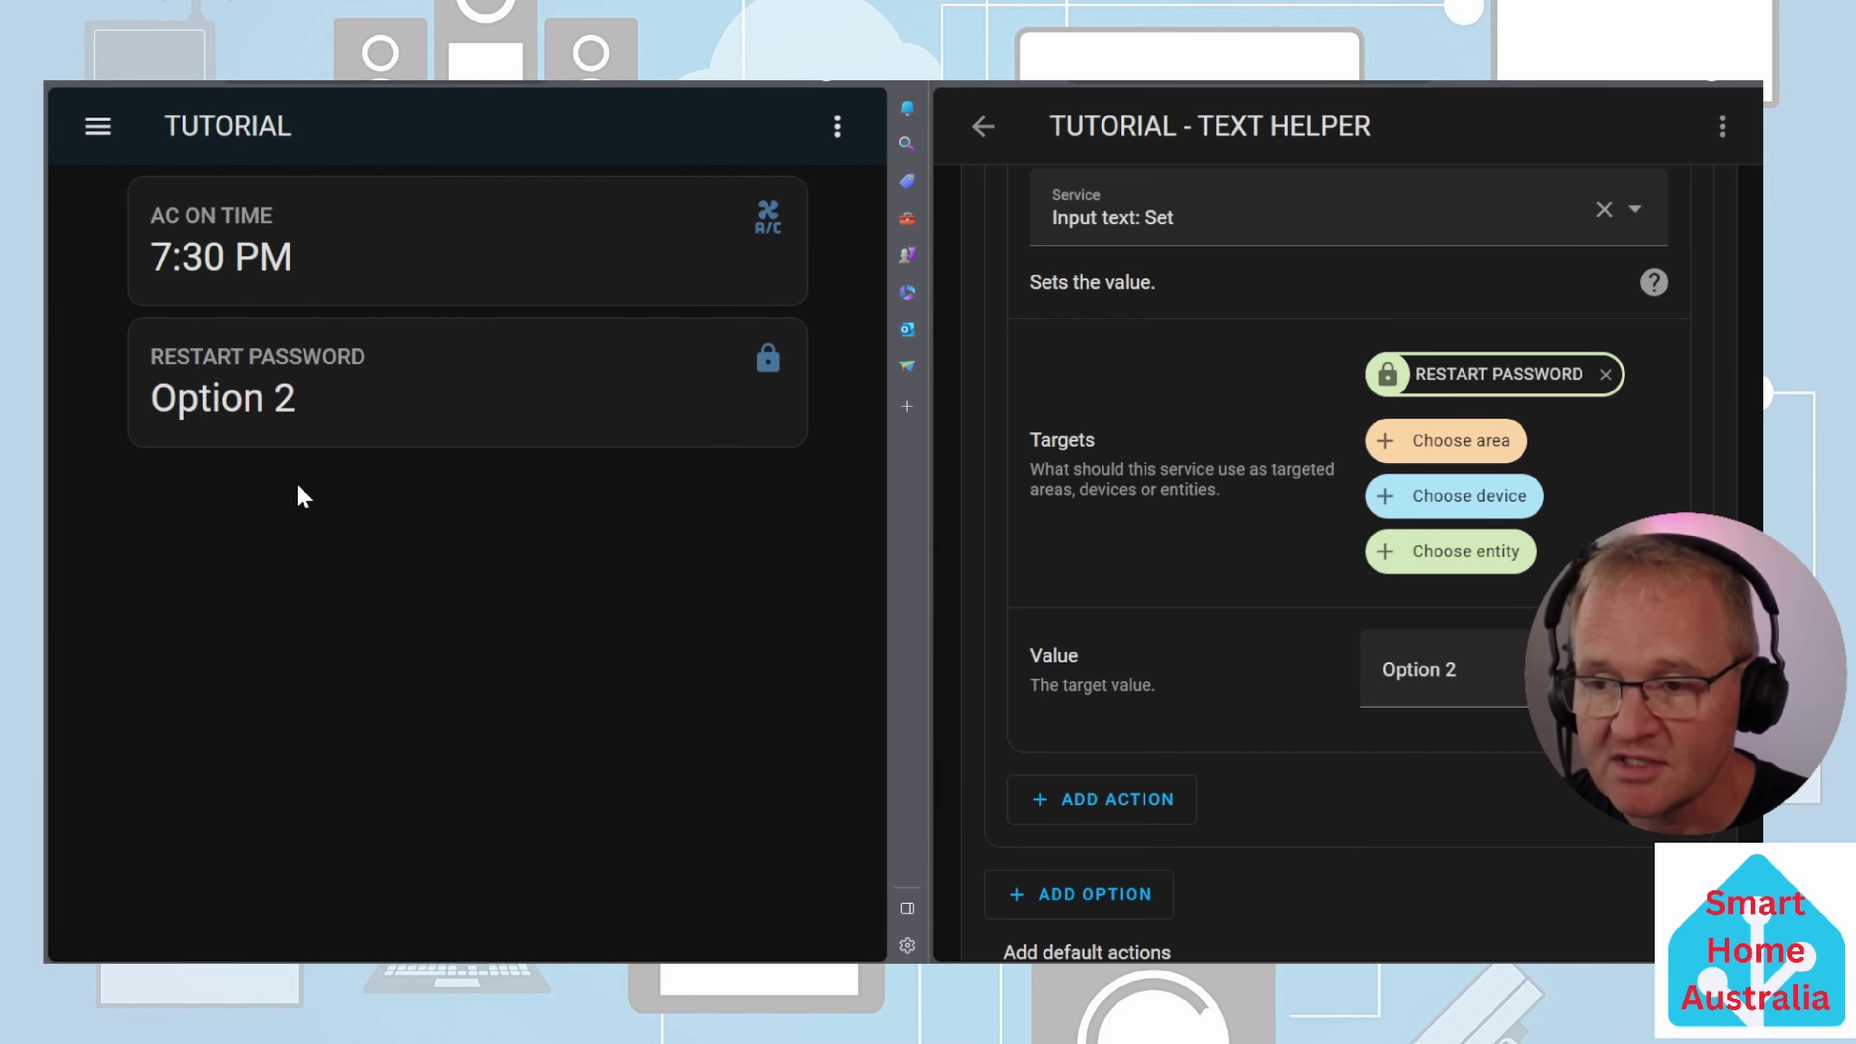
left_click(298, 420)
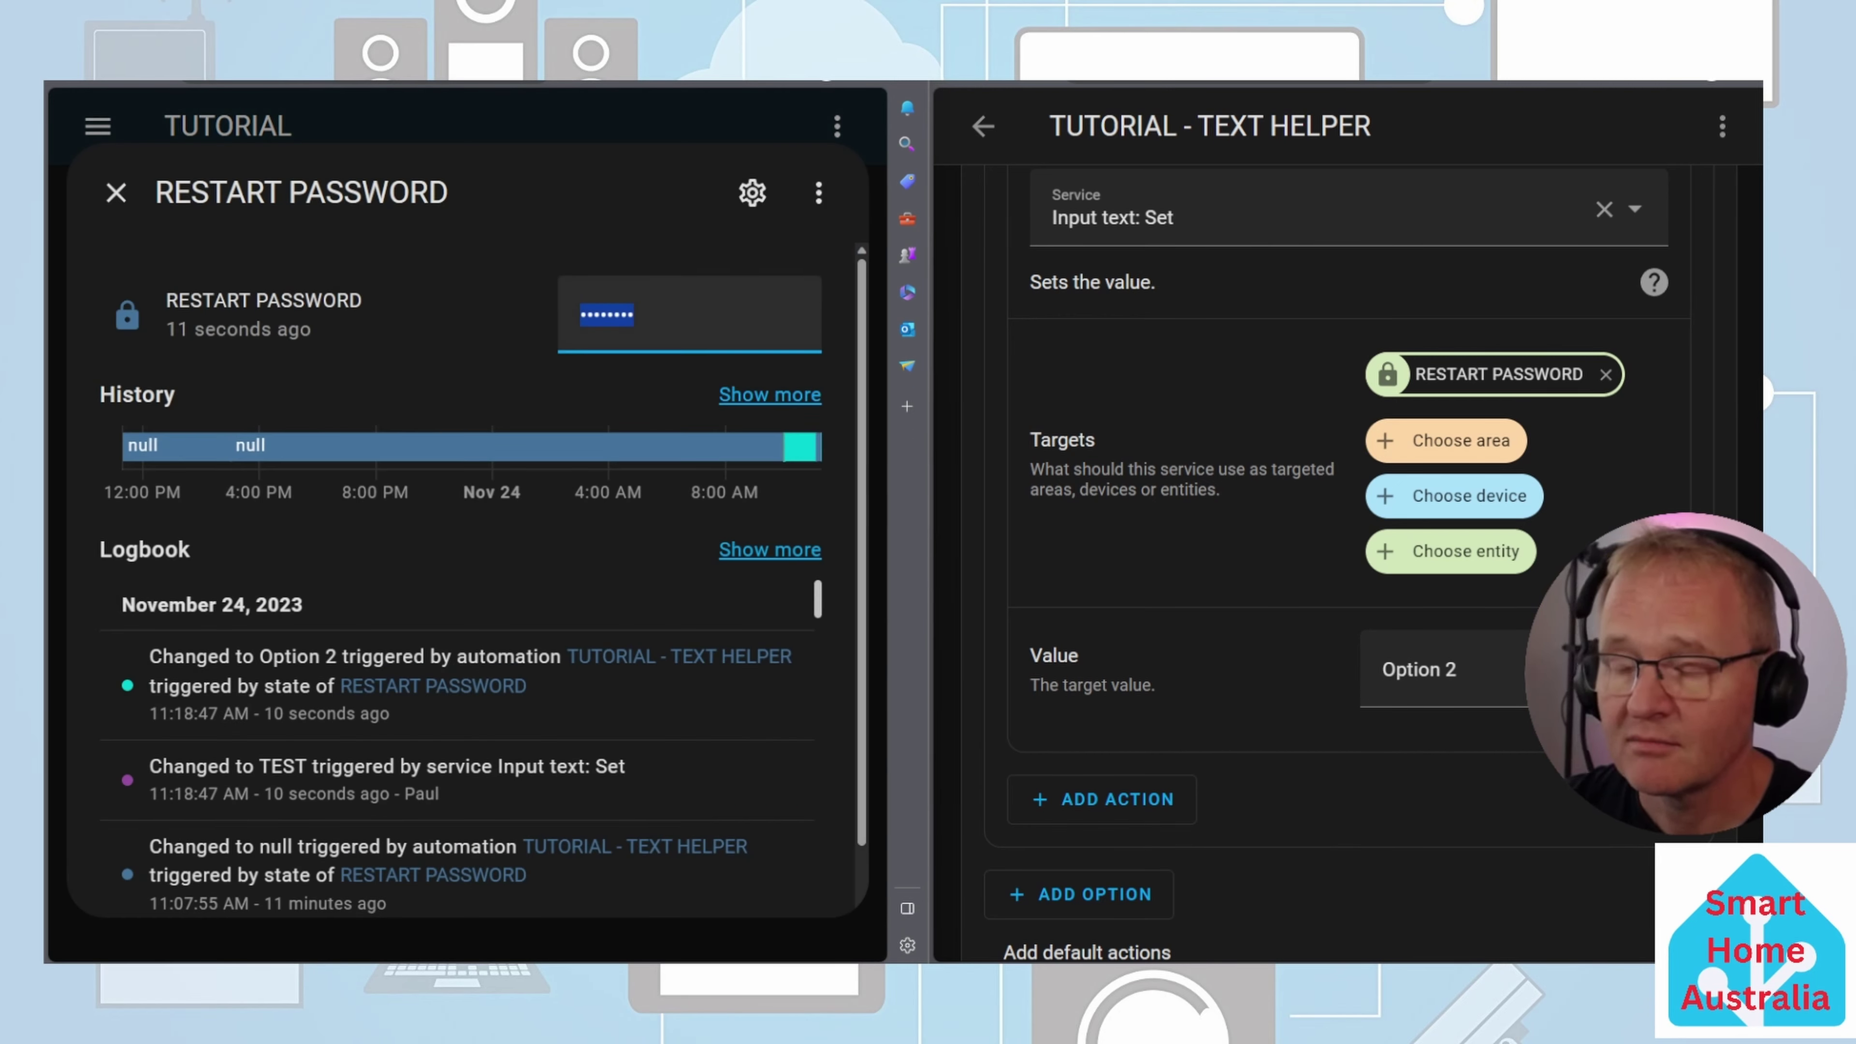
key("Return")
key("Escape")
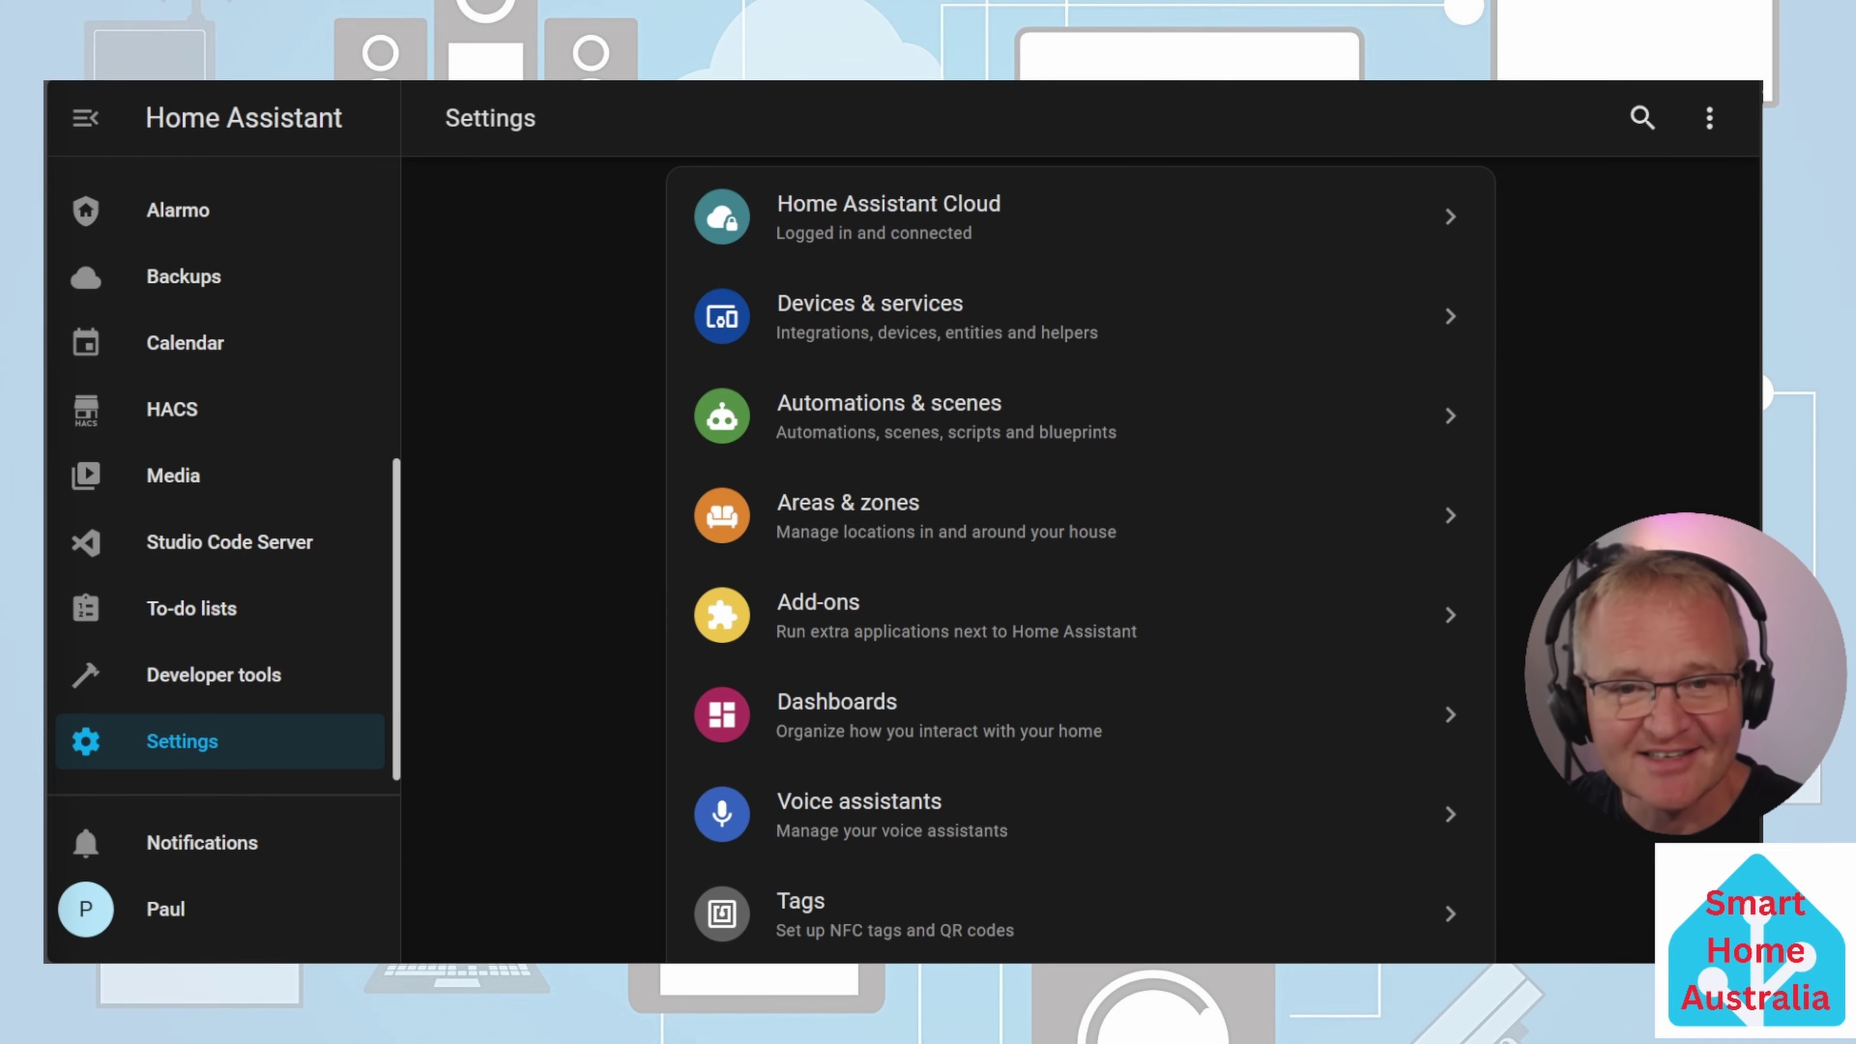
Create a Timer helper named TWO MINUTE TIMER with the icon mdi:timer and a duration of 00:02:00
left_click(875, 322)
left_click(1350, 130)
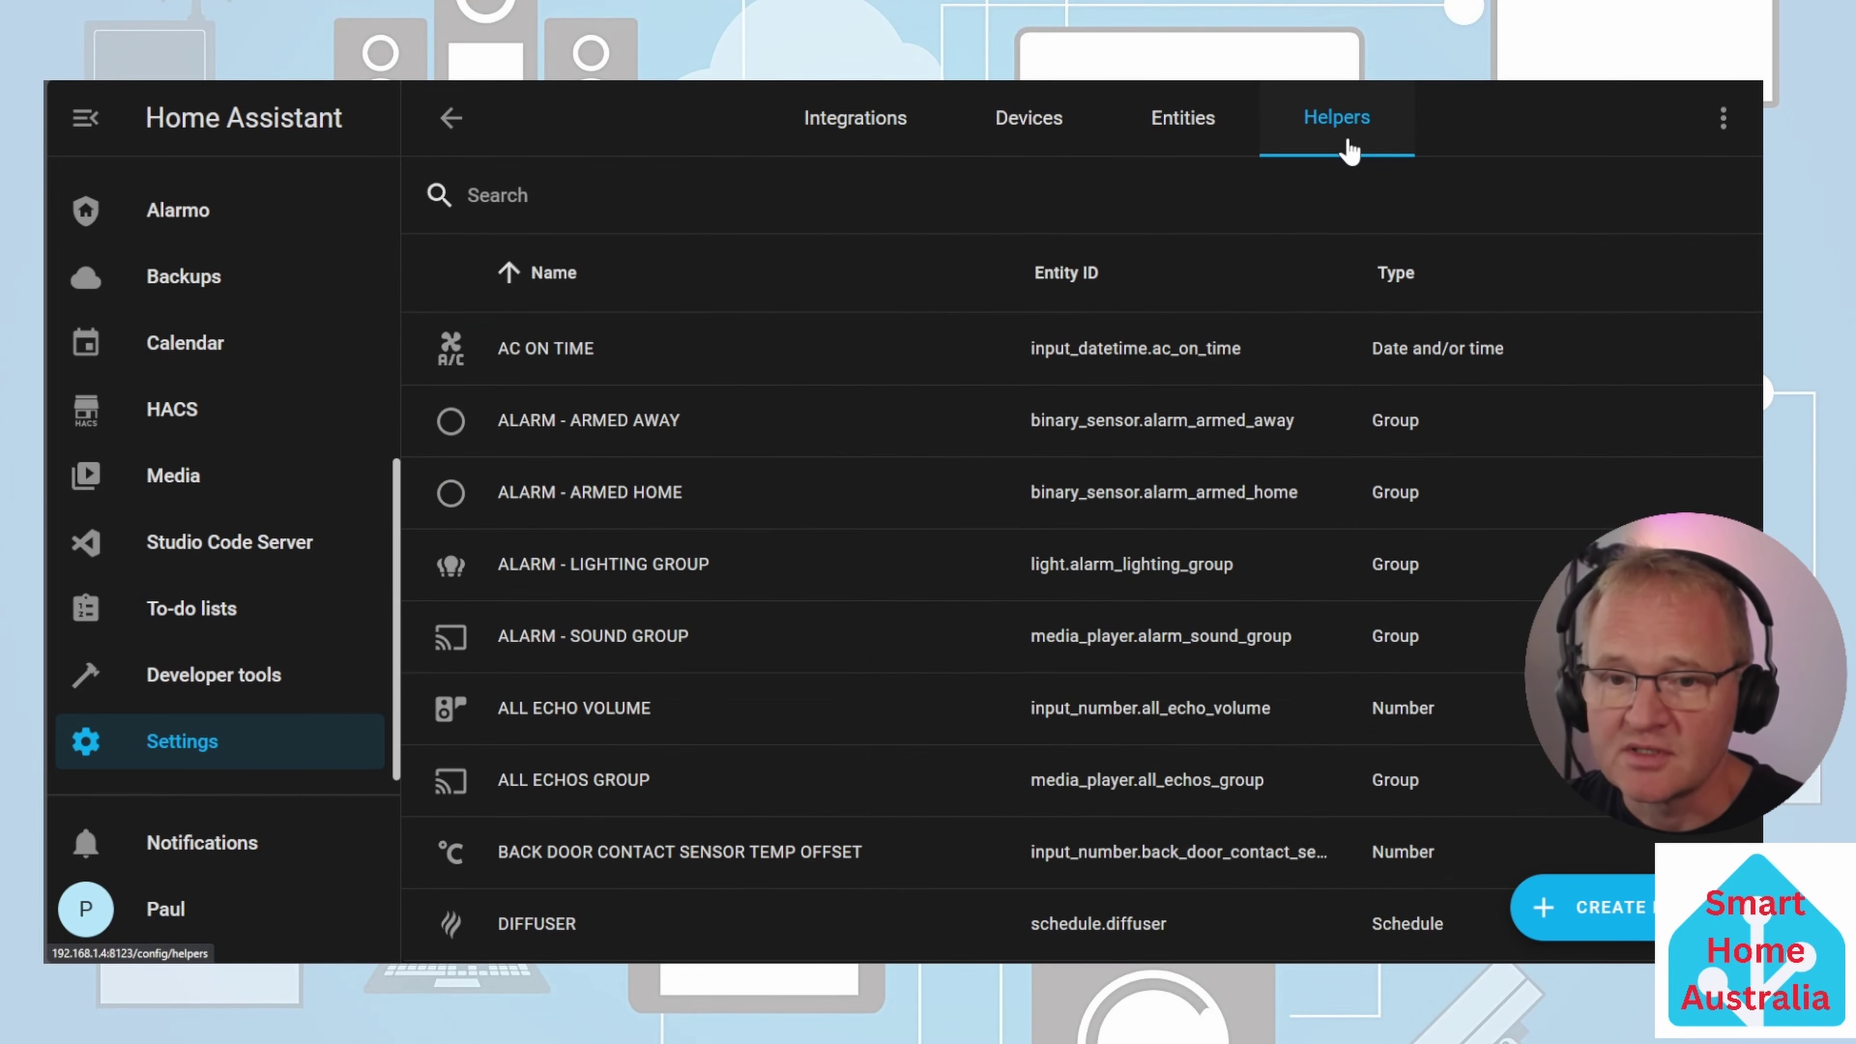
left_click(1608, 907)
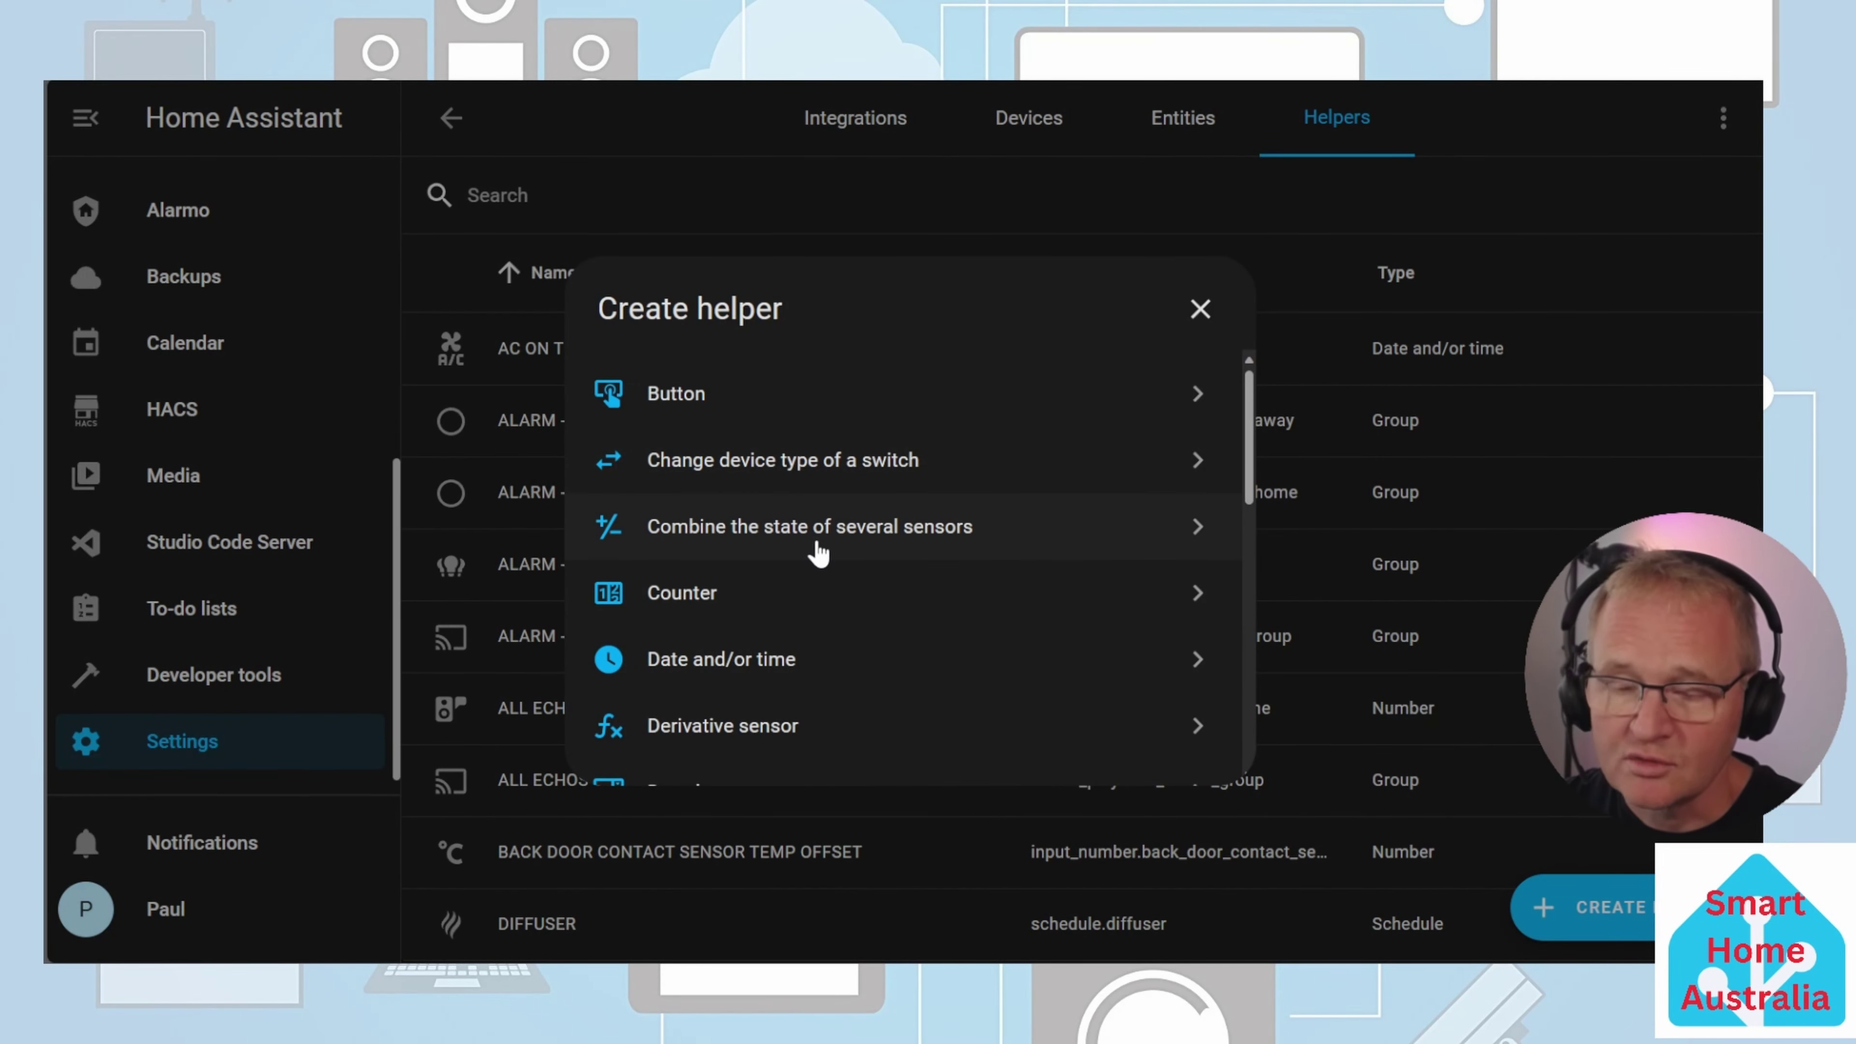
scroll(816, 550, "down", 10)
left_click(804, 585)
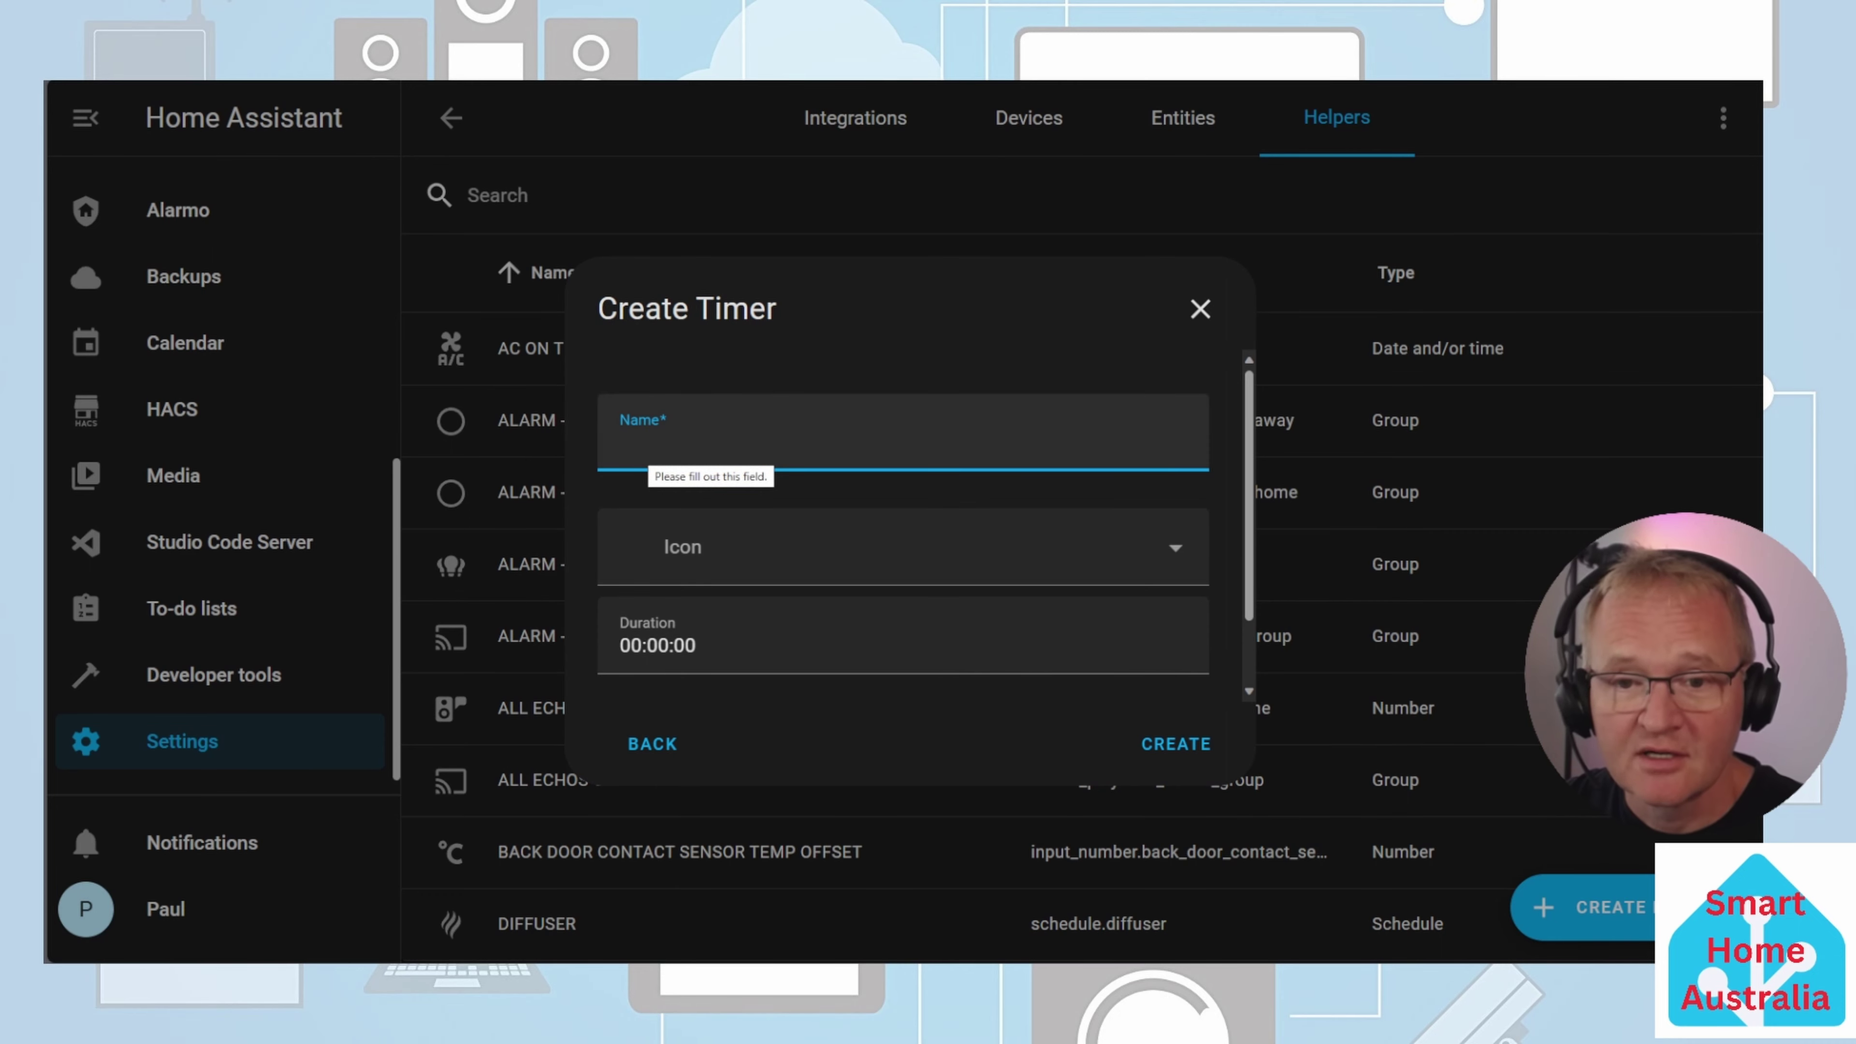
type("TWO MINUTE TIMER")
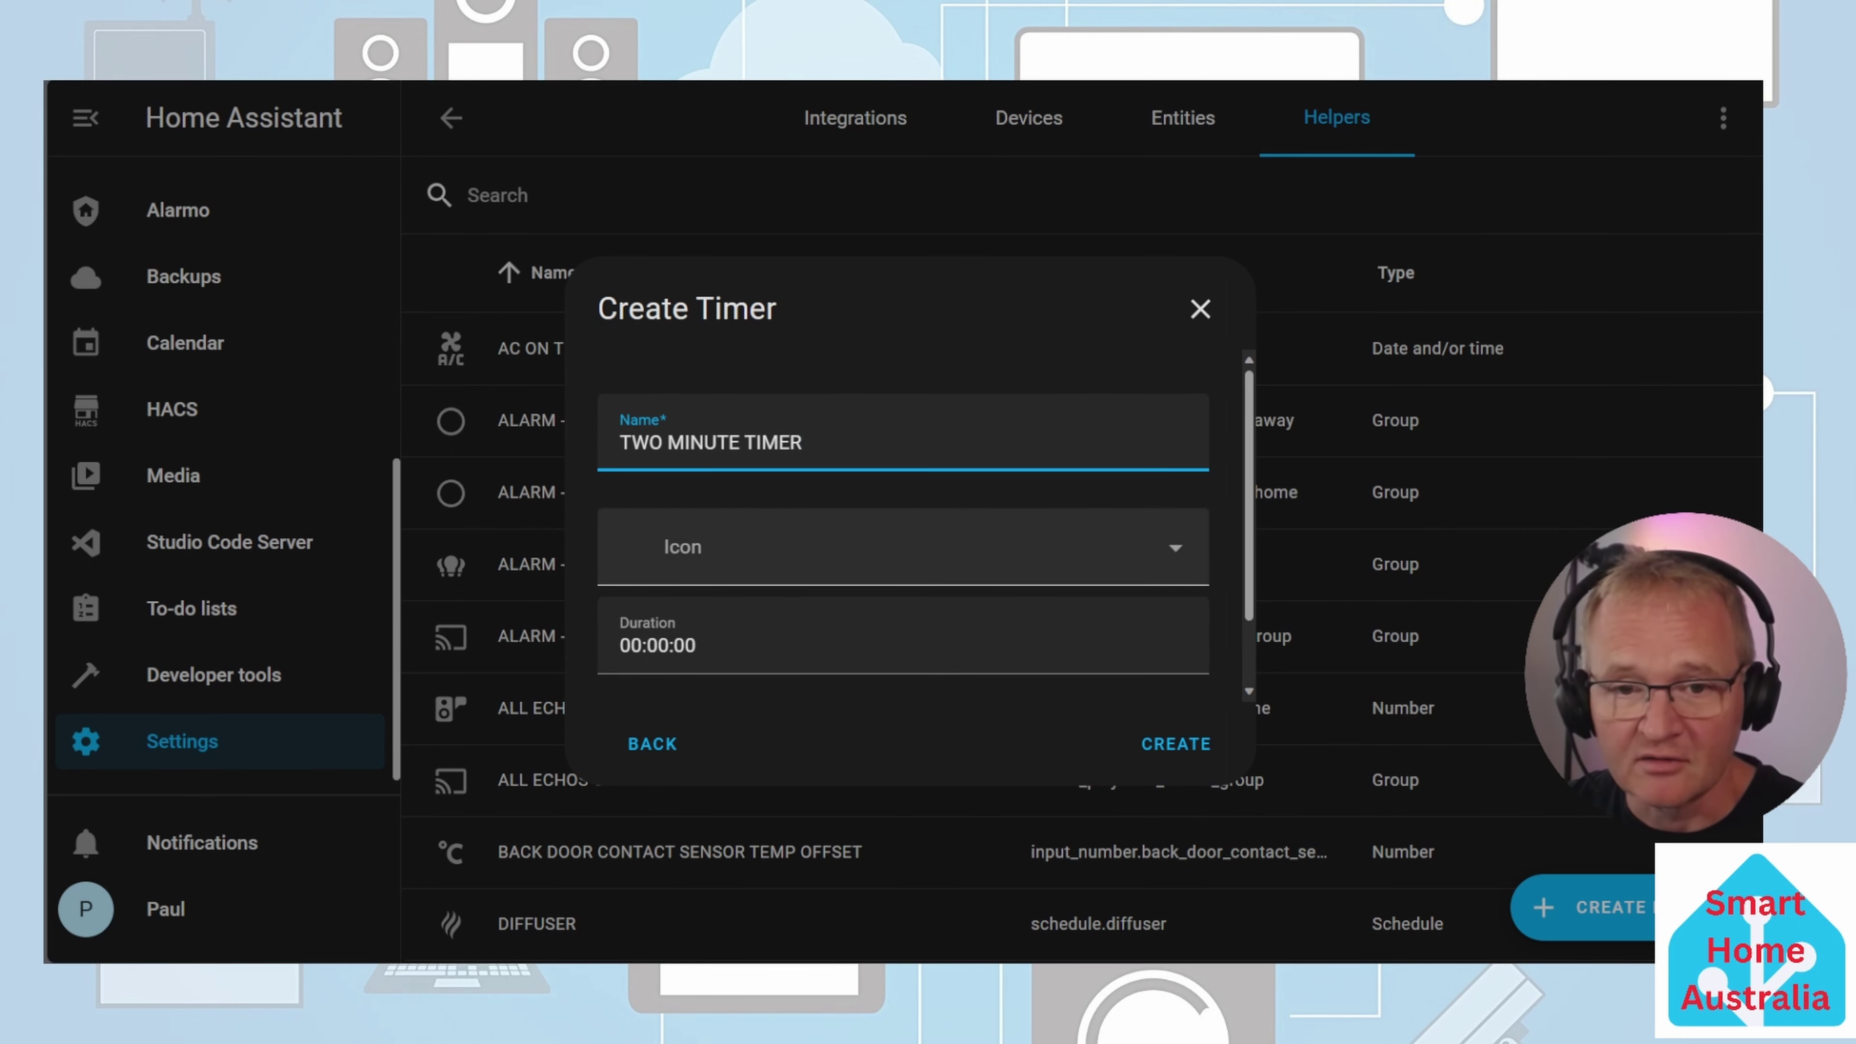
left_click(731, 547)
type("mdi:timer")
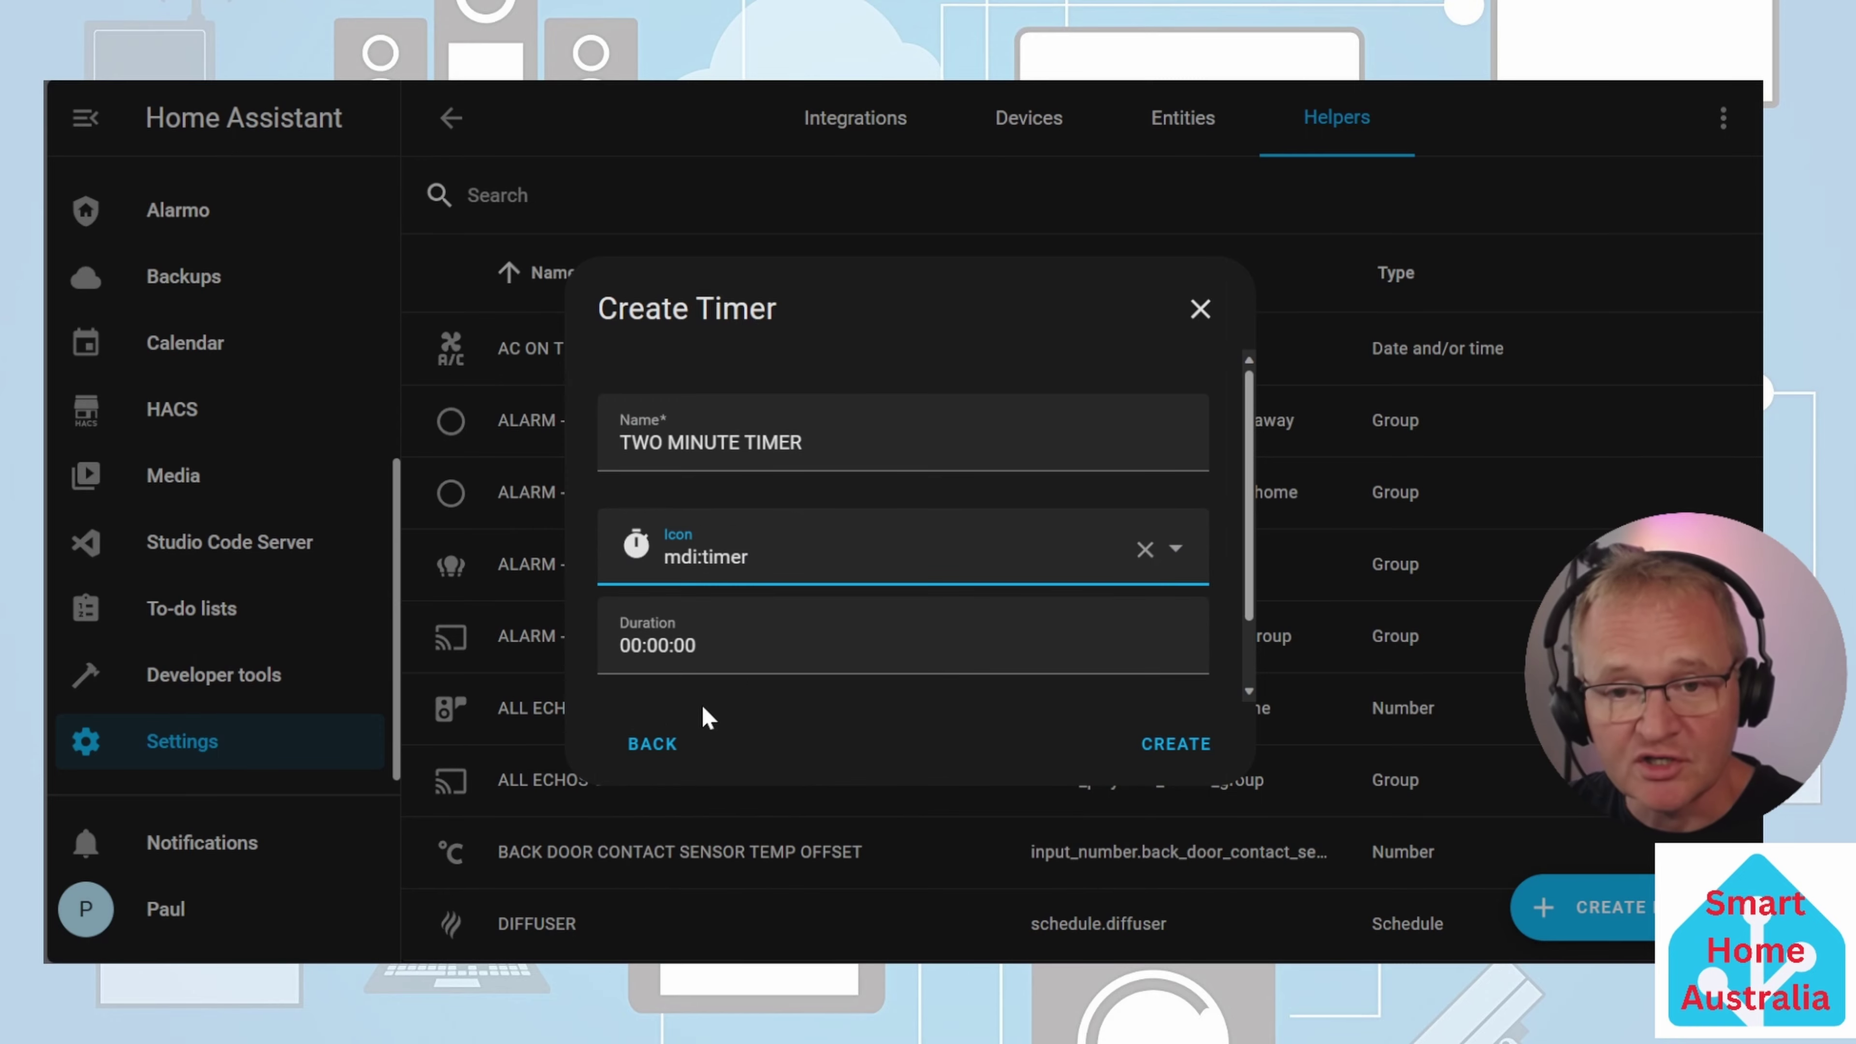
key("Tab")
type("00:02:00")
left_click(1190, 753)
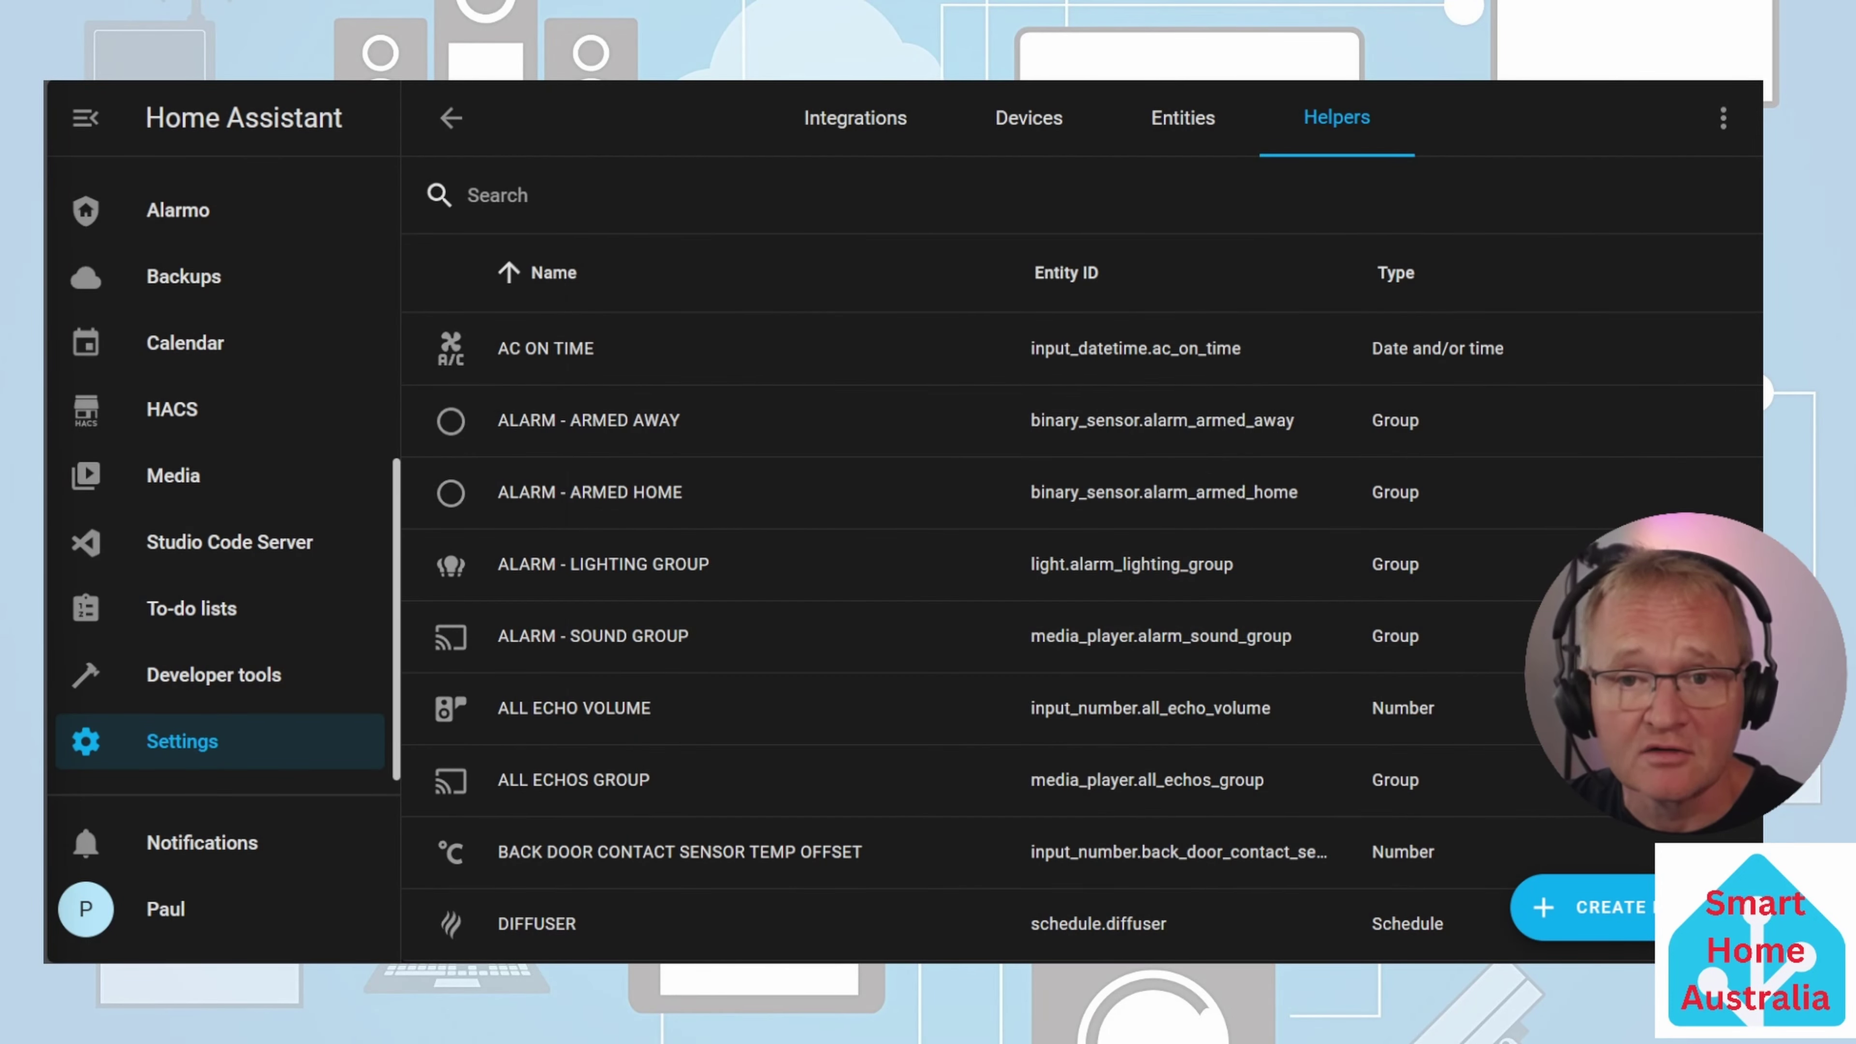
Add a Mushroom Entity Card for the TWO MINUTE TIMER entity to the TUTORIAL dashboard
scroll(200, 556, "up", 5)
left_click(210, 404)
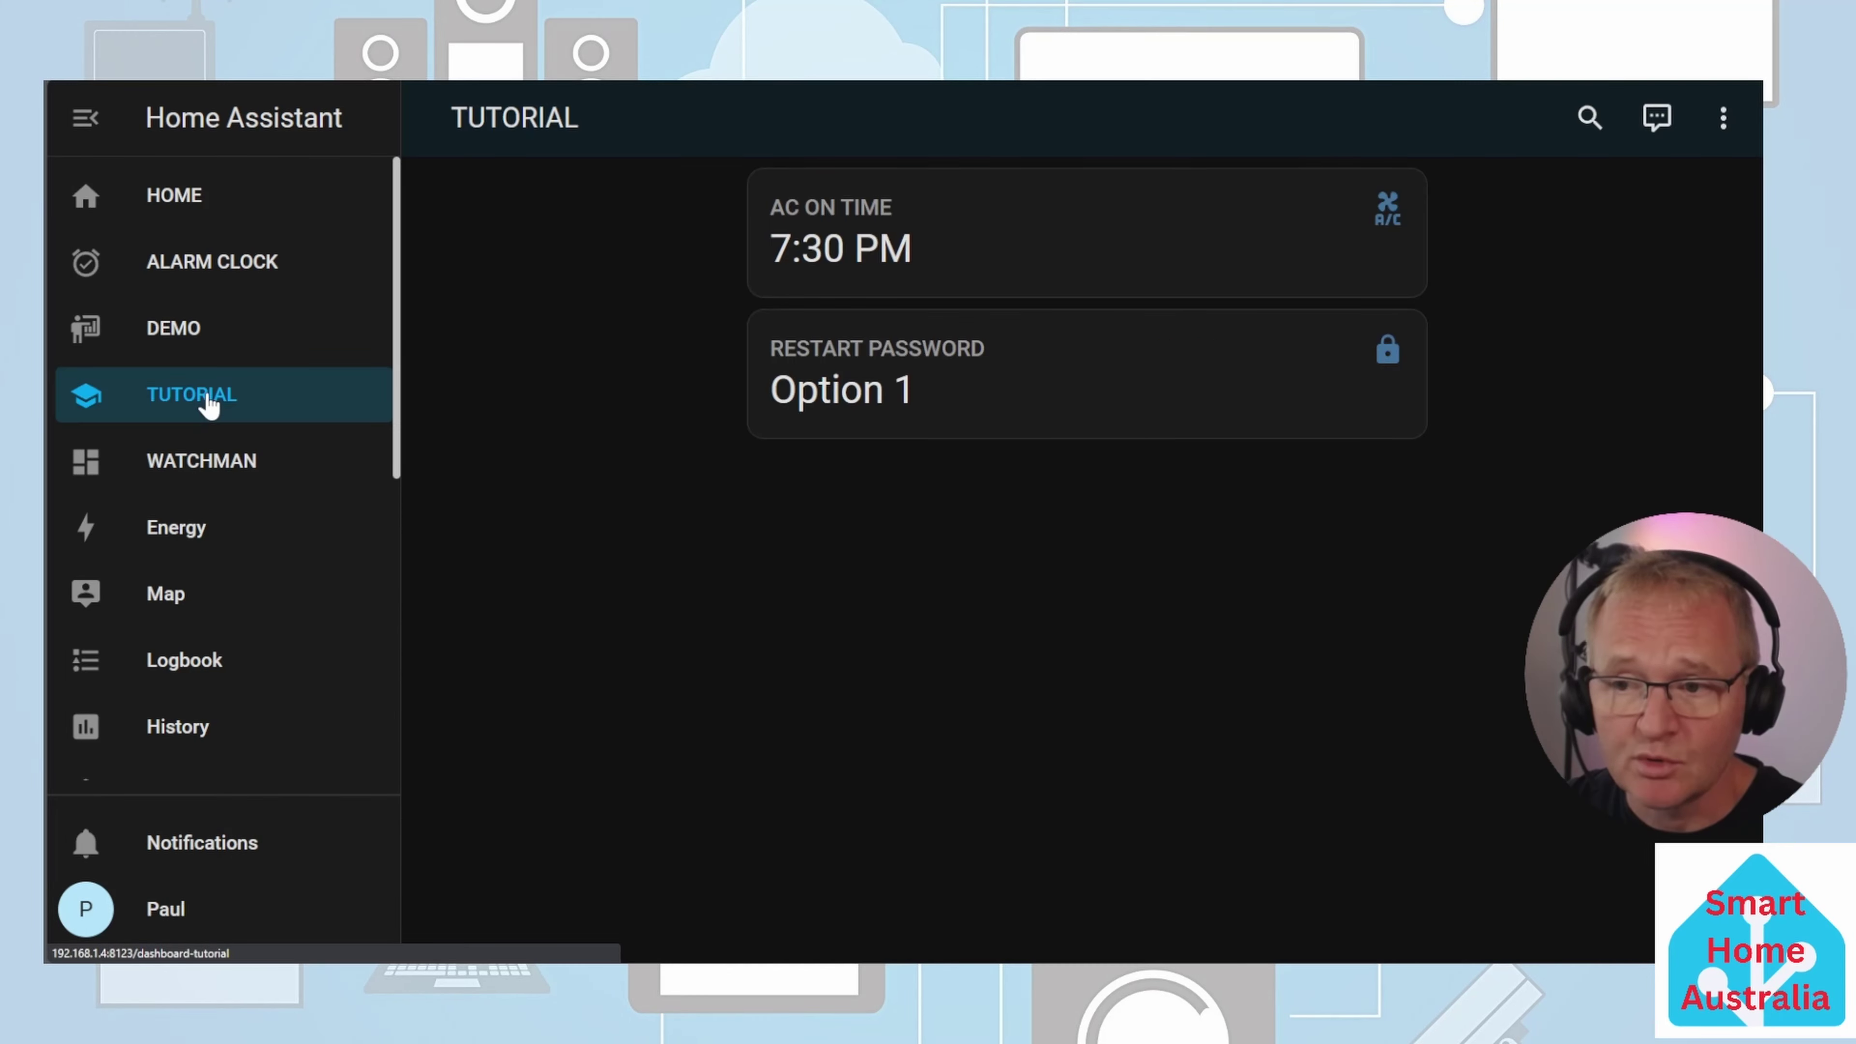
left_click(1722, 120)
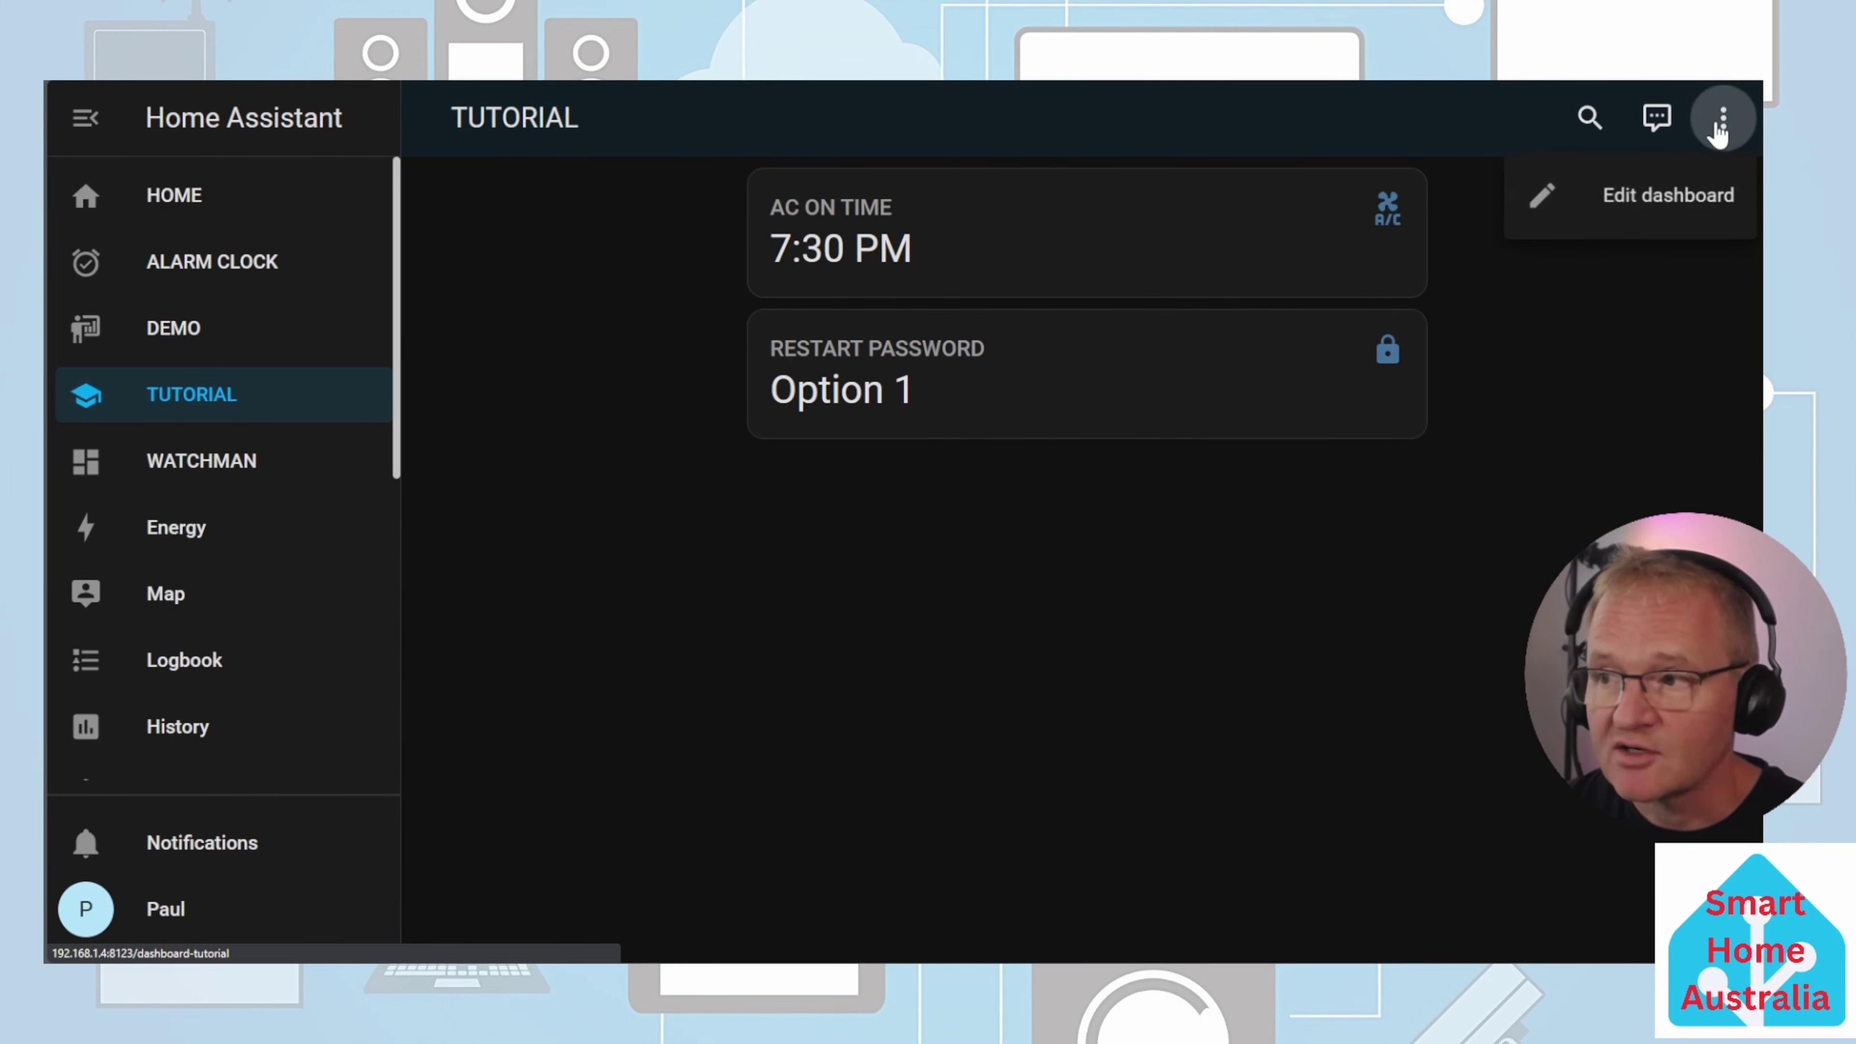
left_click(1612, 206)
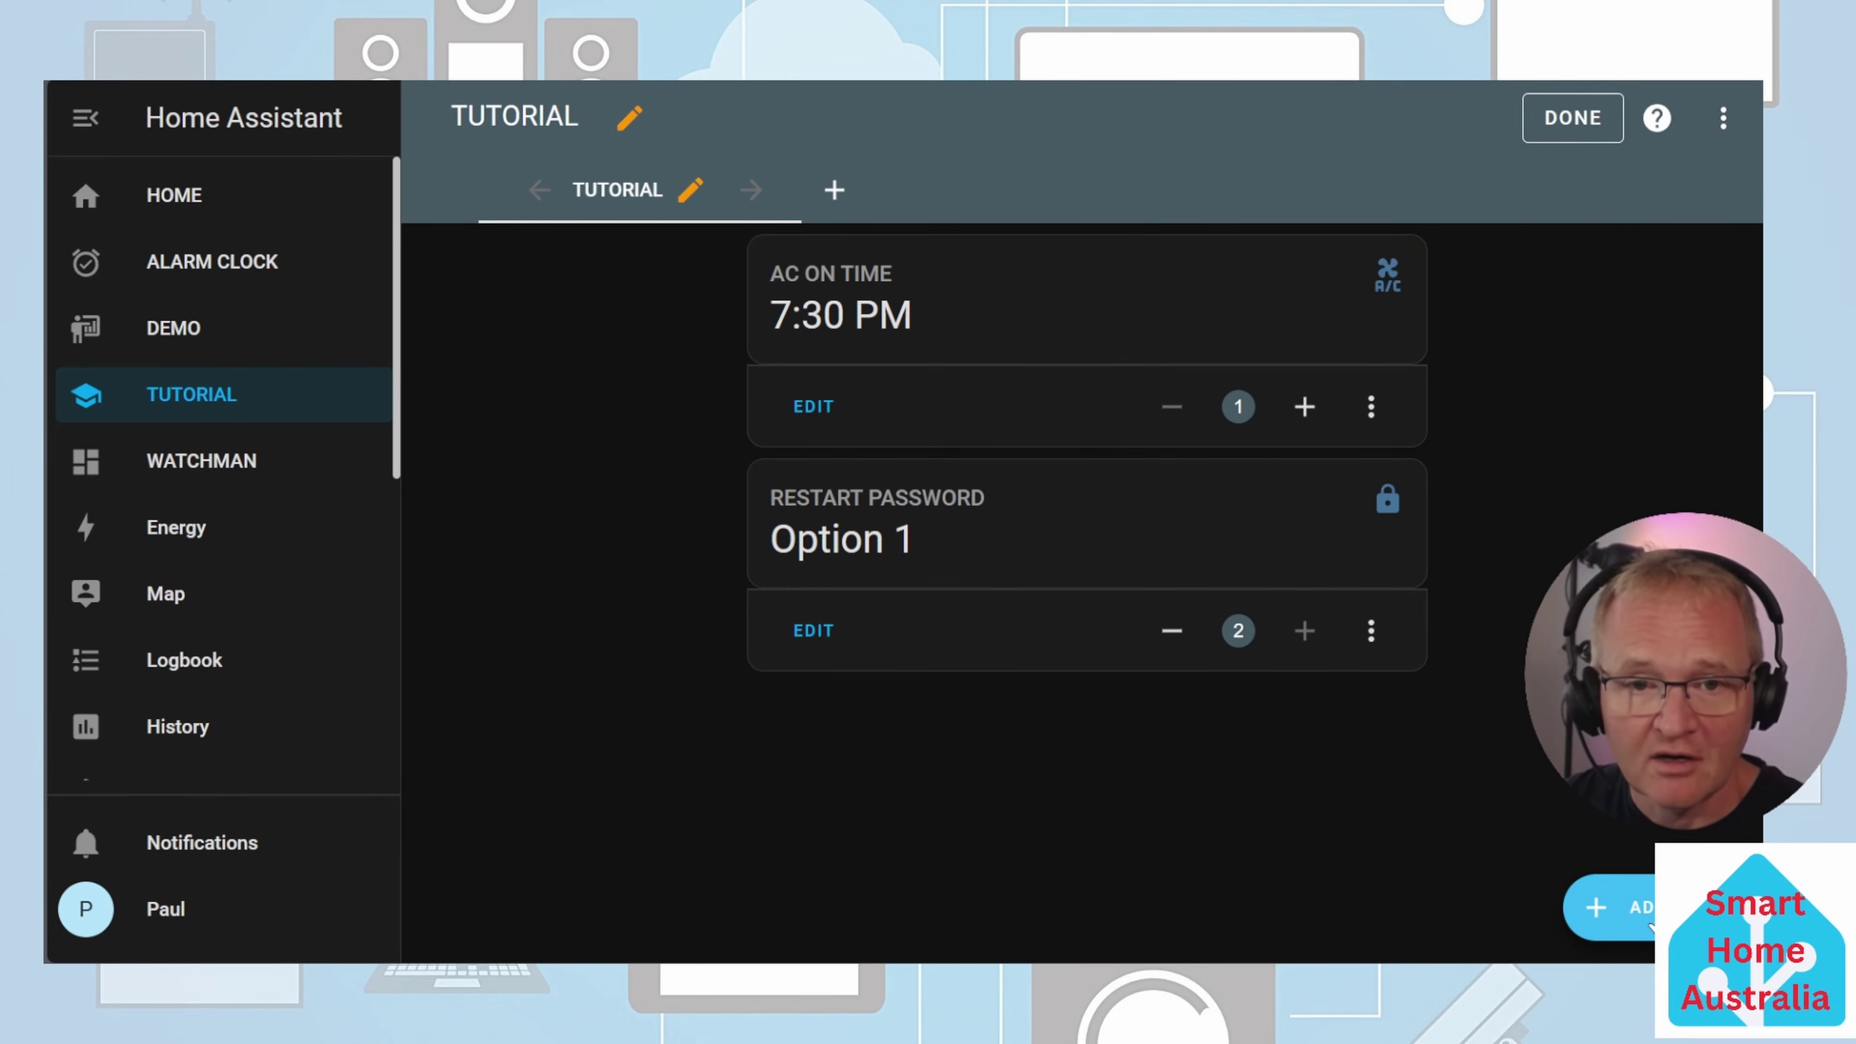
left_click(1608, 906)
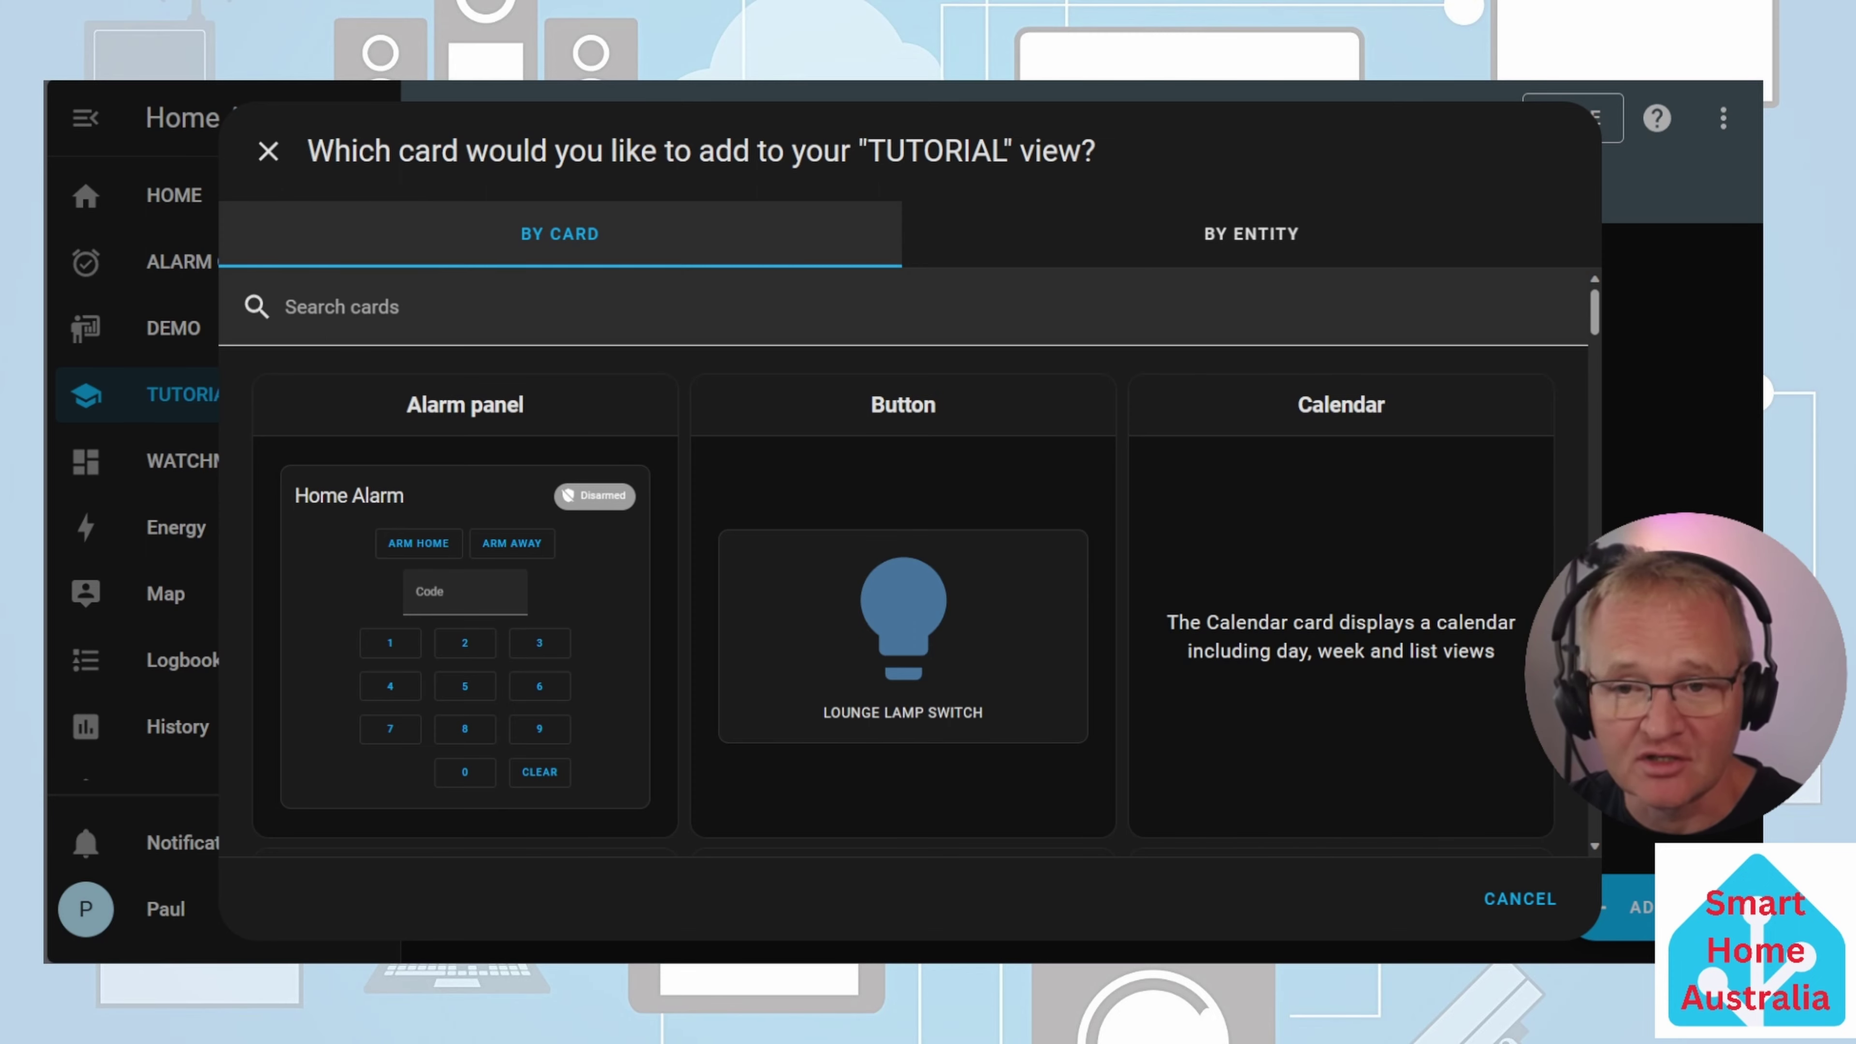
type("mushroom entity")
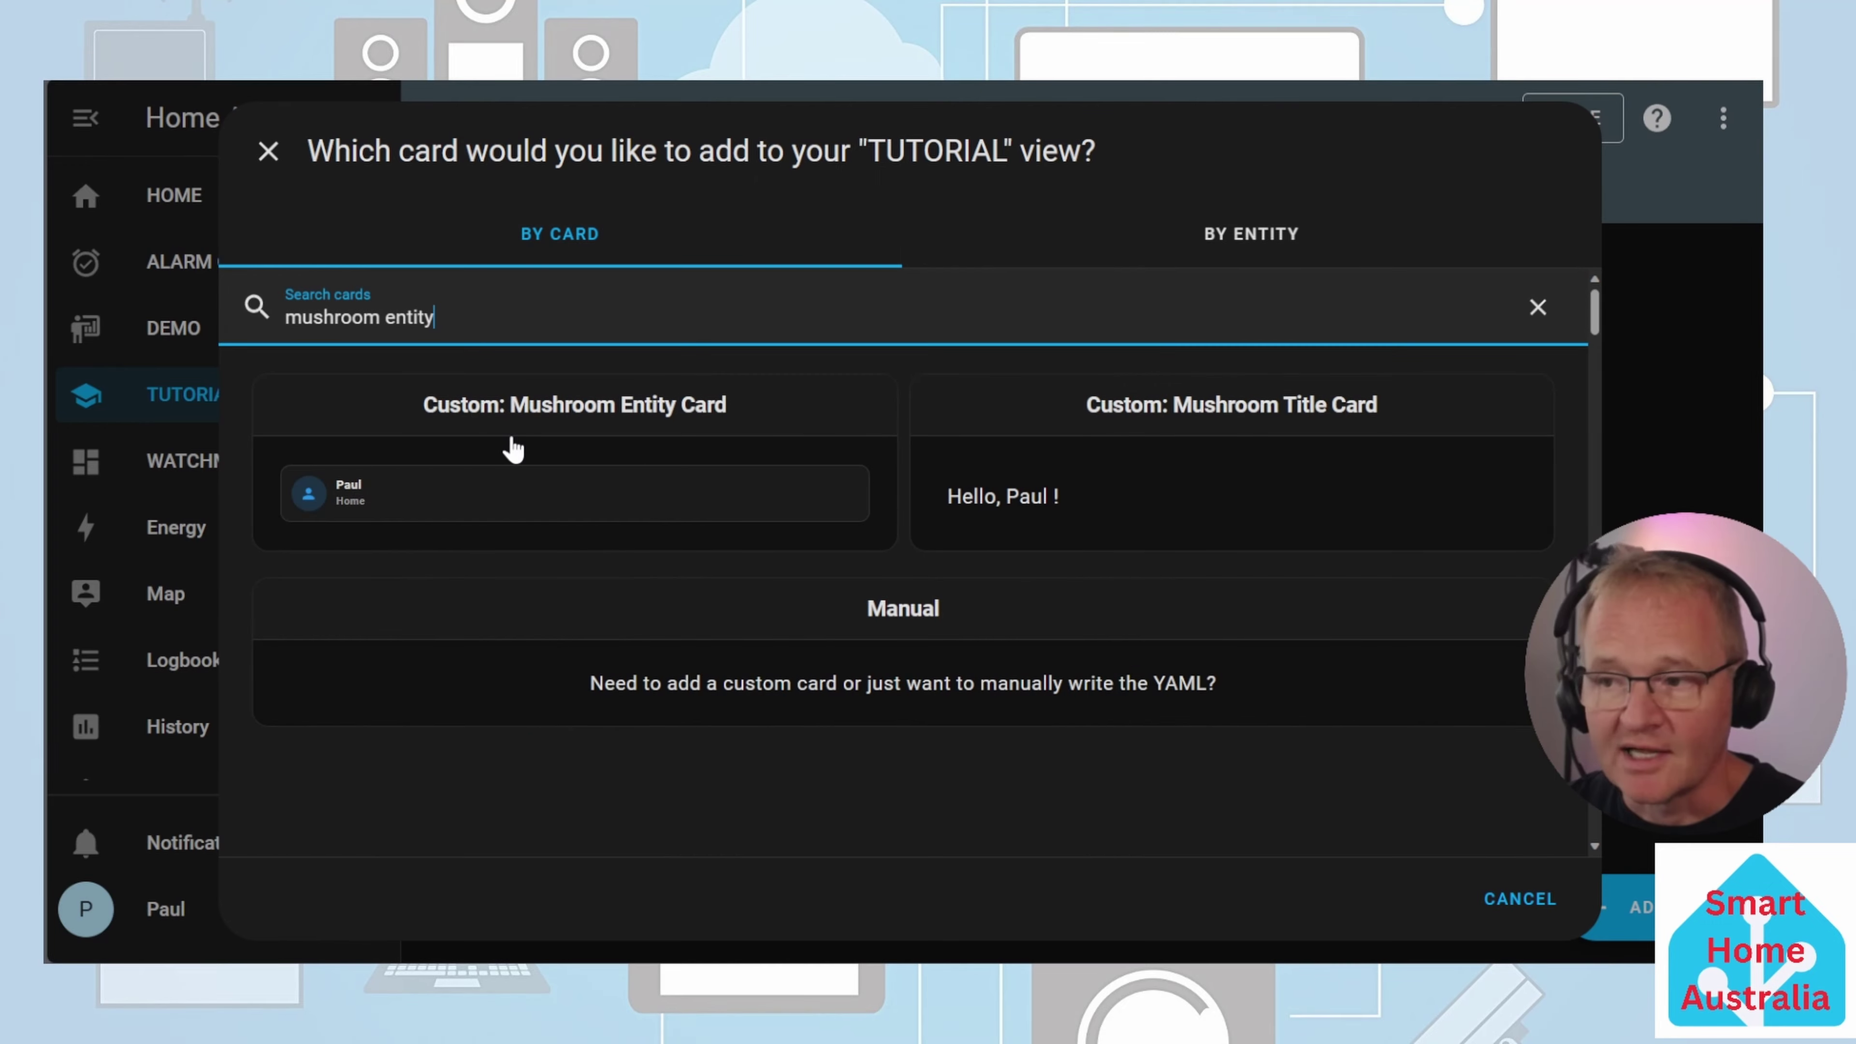
left_click(514, 449)
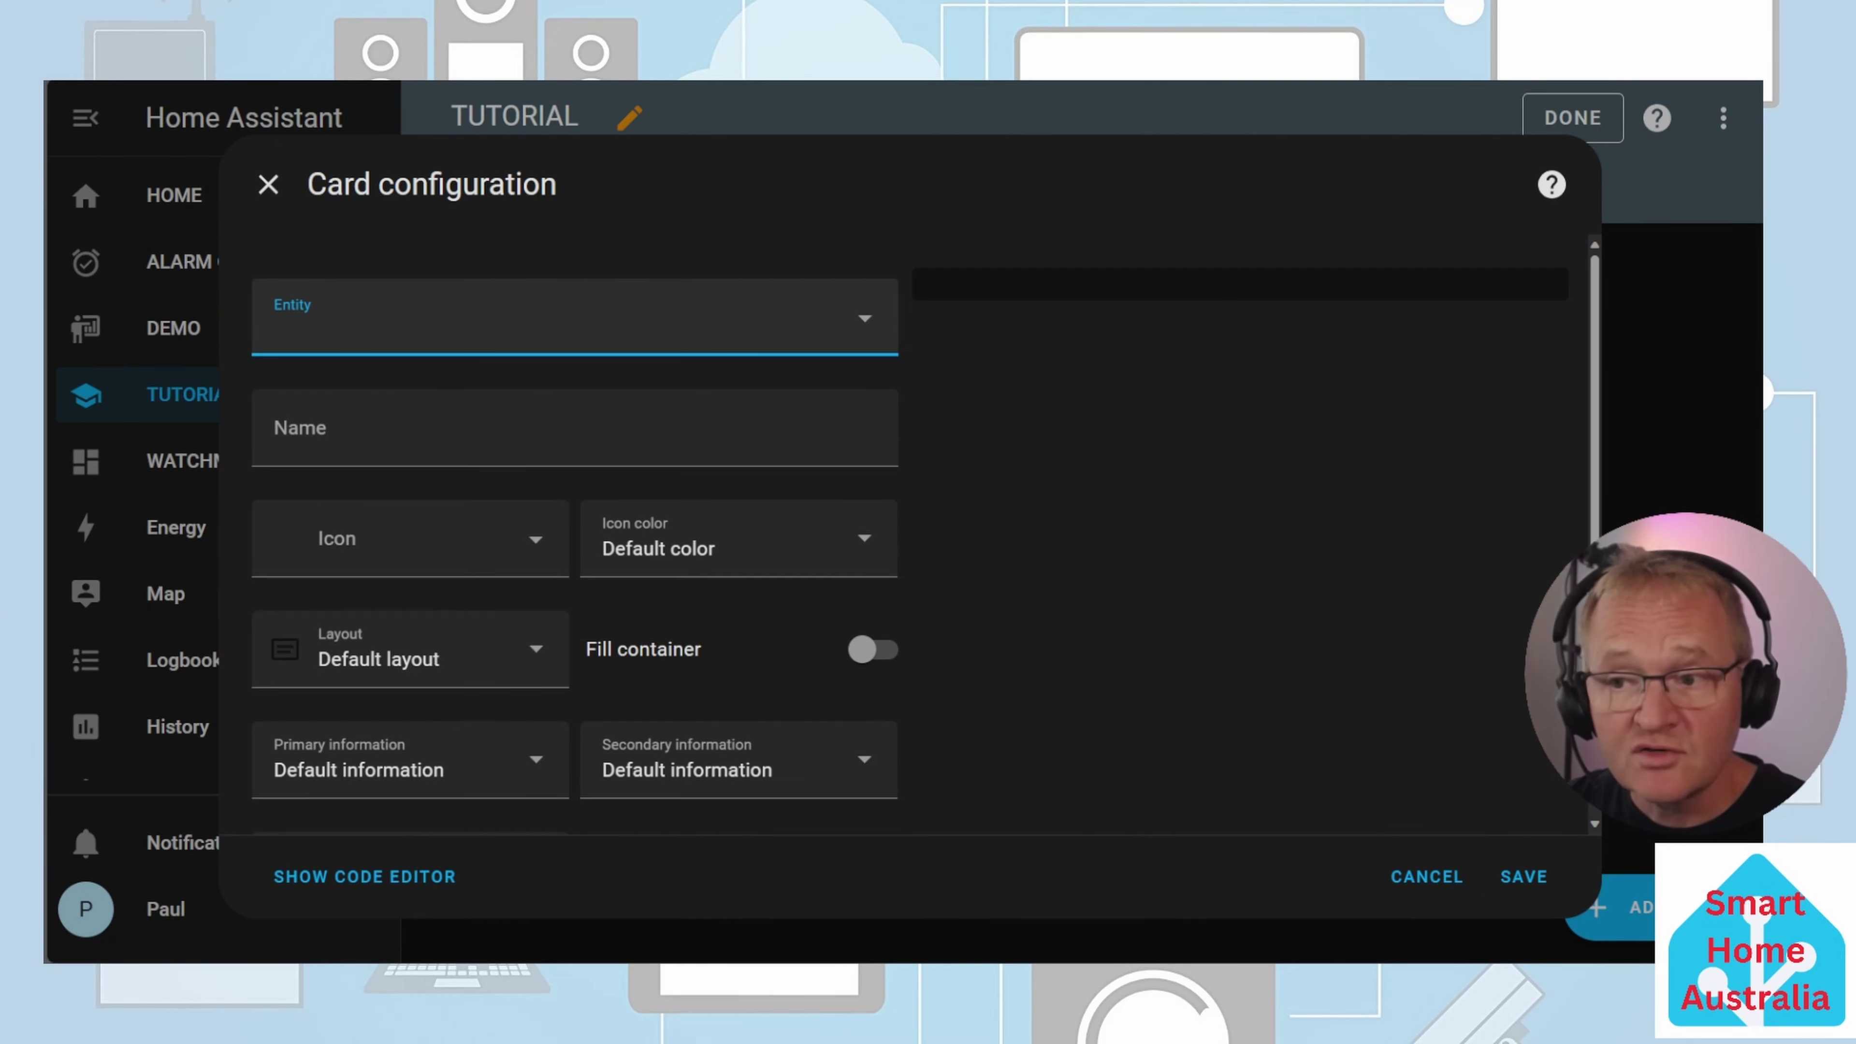
left_click(509, 426)
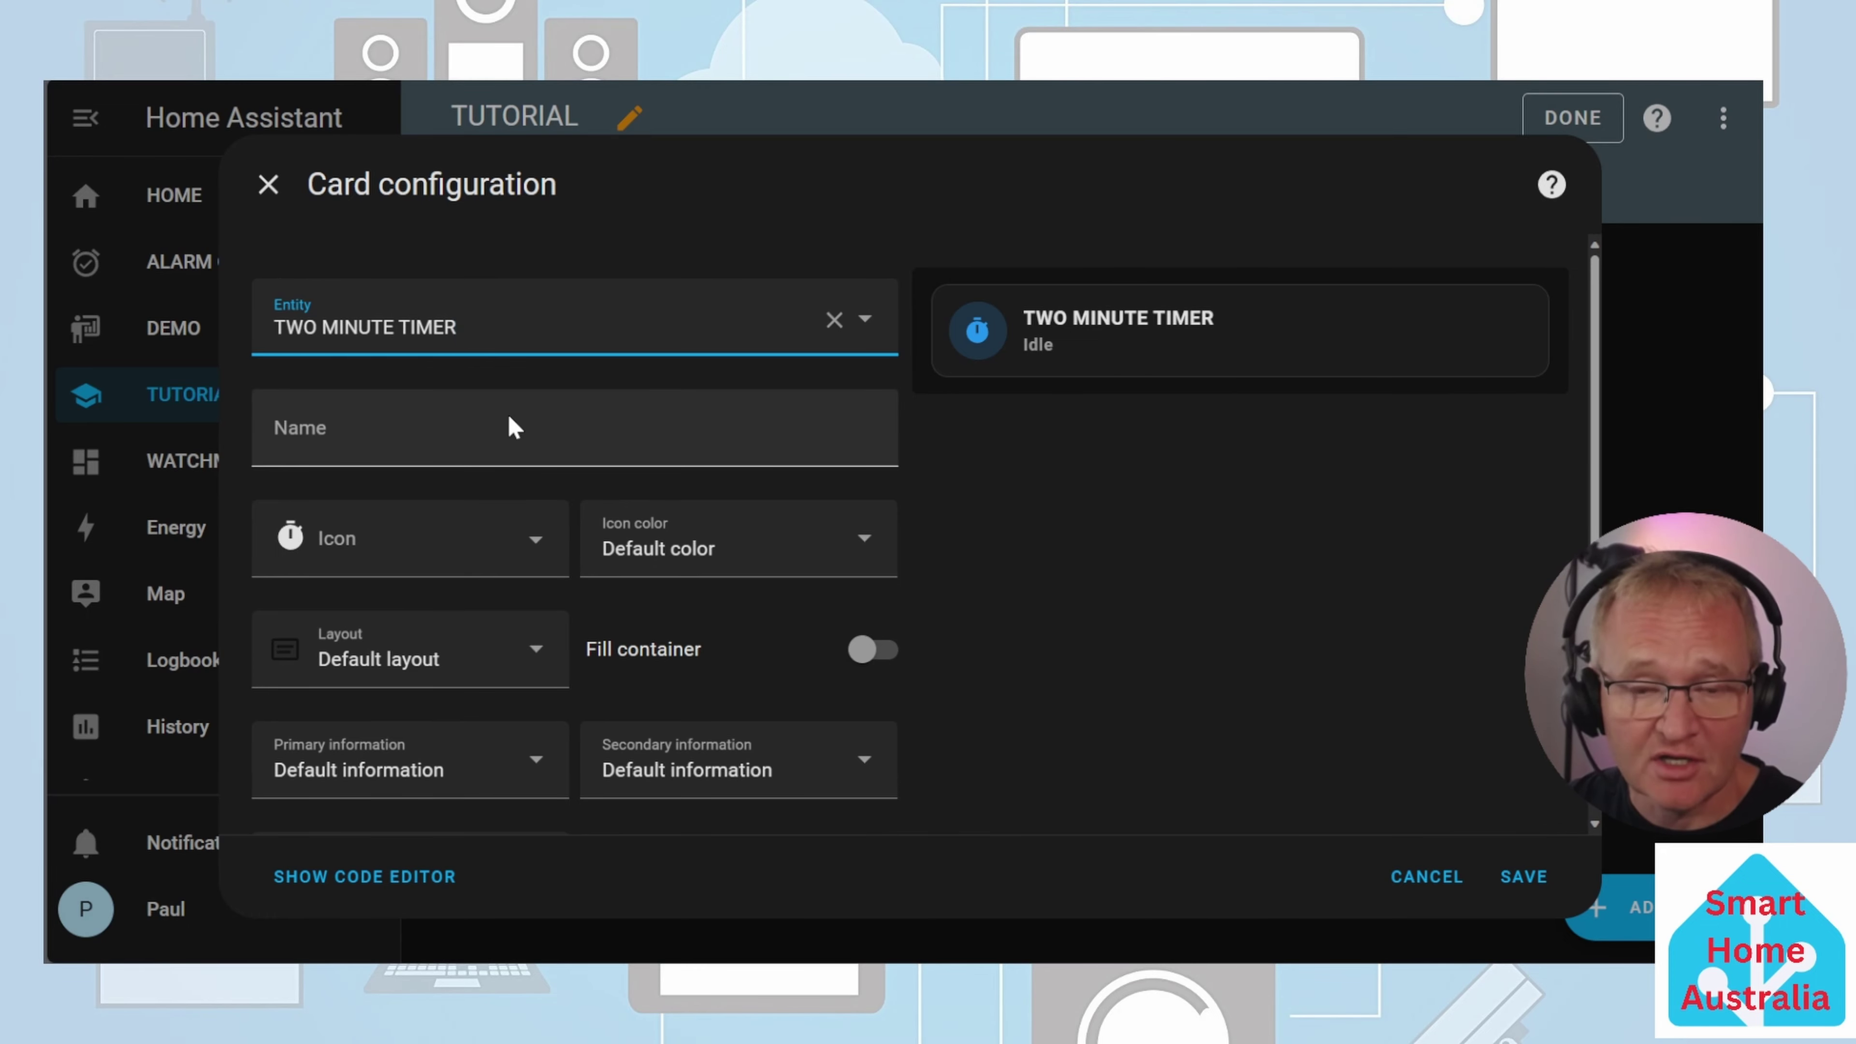
Set the card's tap action to call the Timer: Start service on TWO MINUTE TIMER
scroll(509, 417, "down", 5)
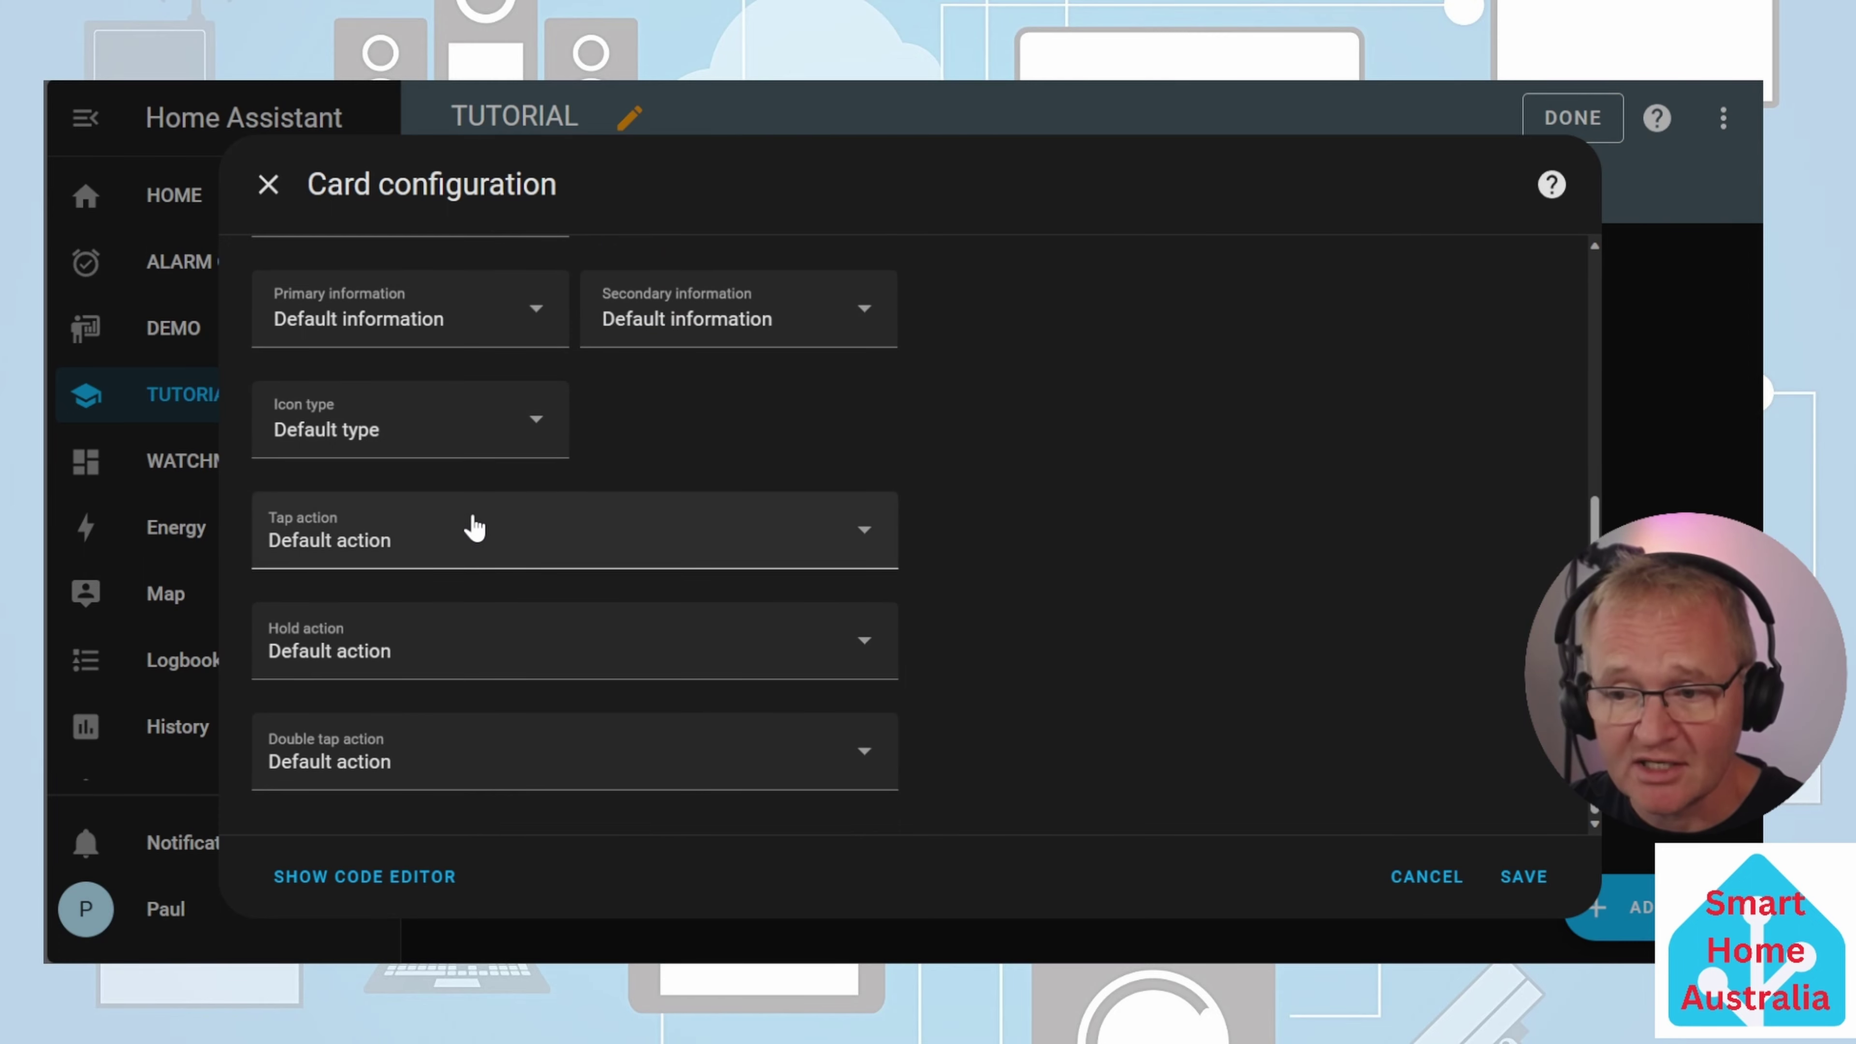
left_click(429, 550)
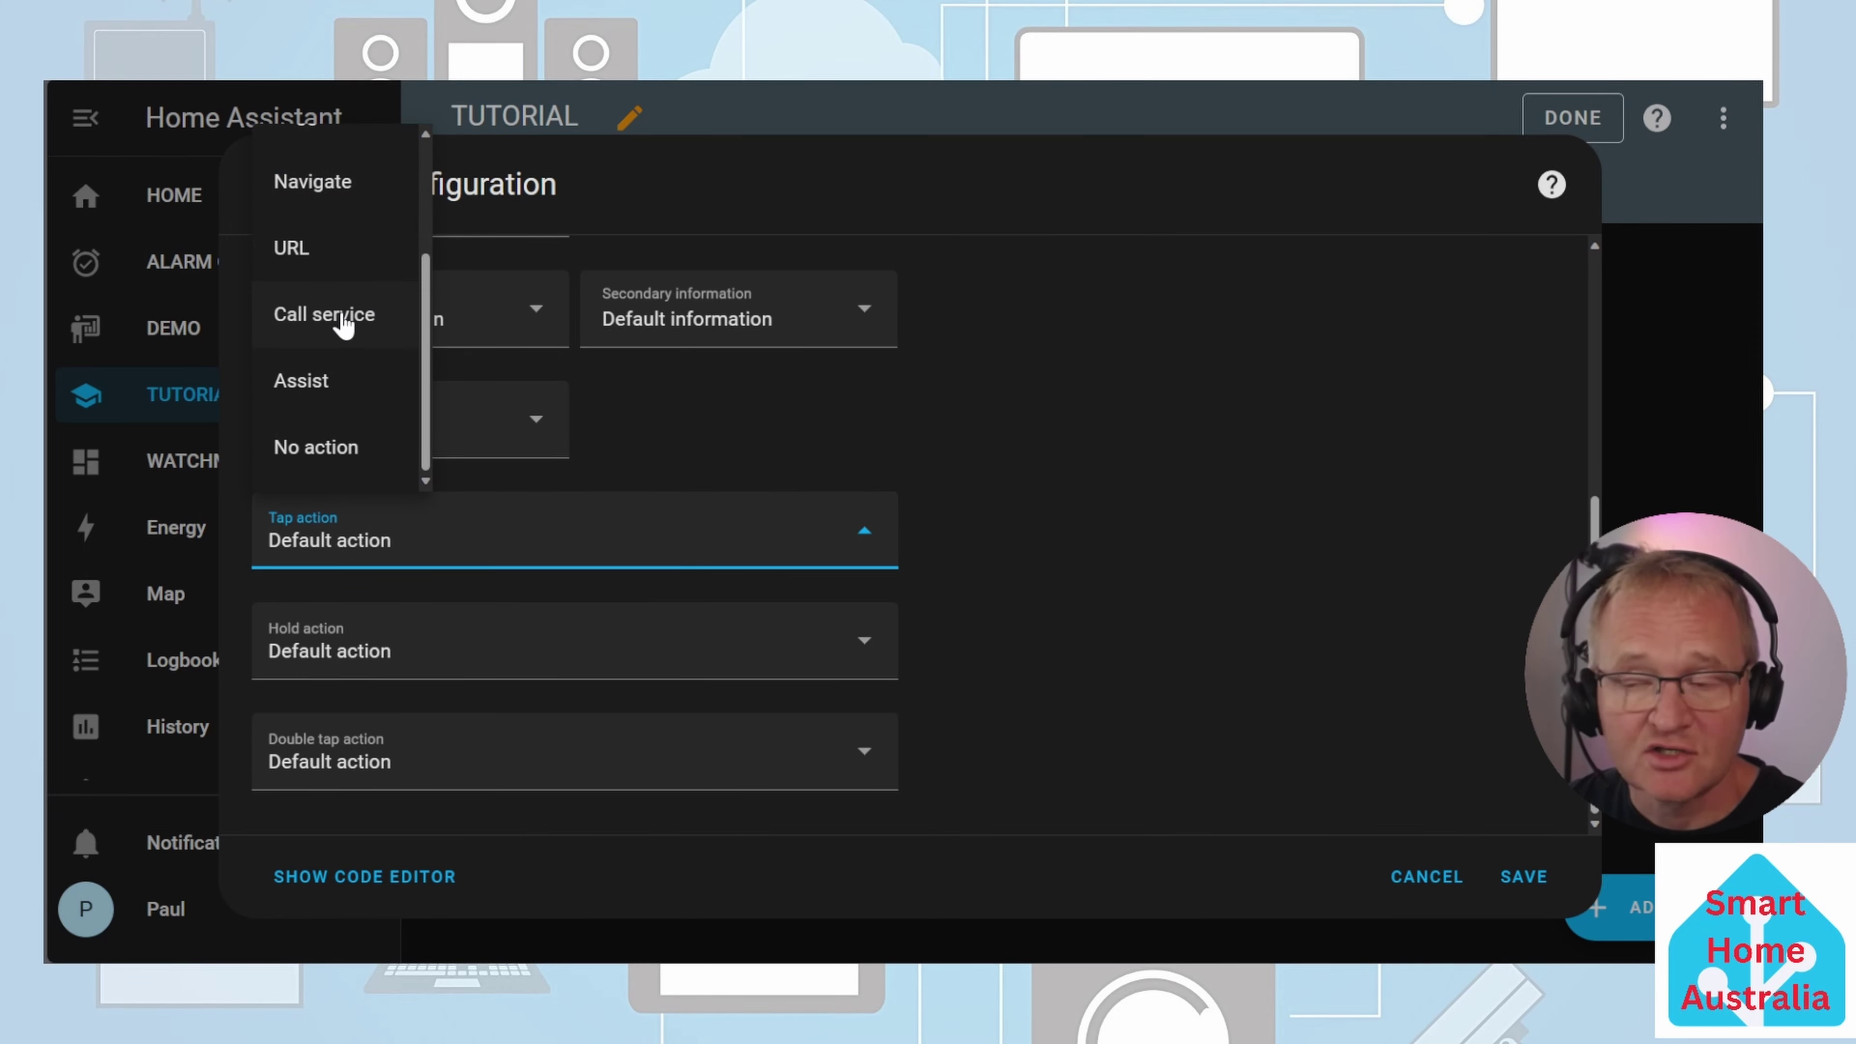
left_click(324, 314)
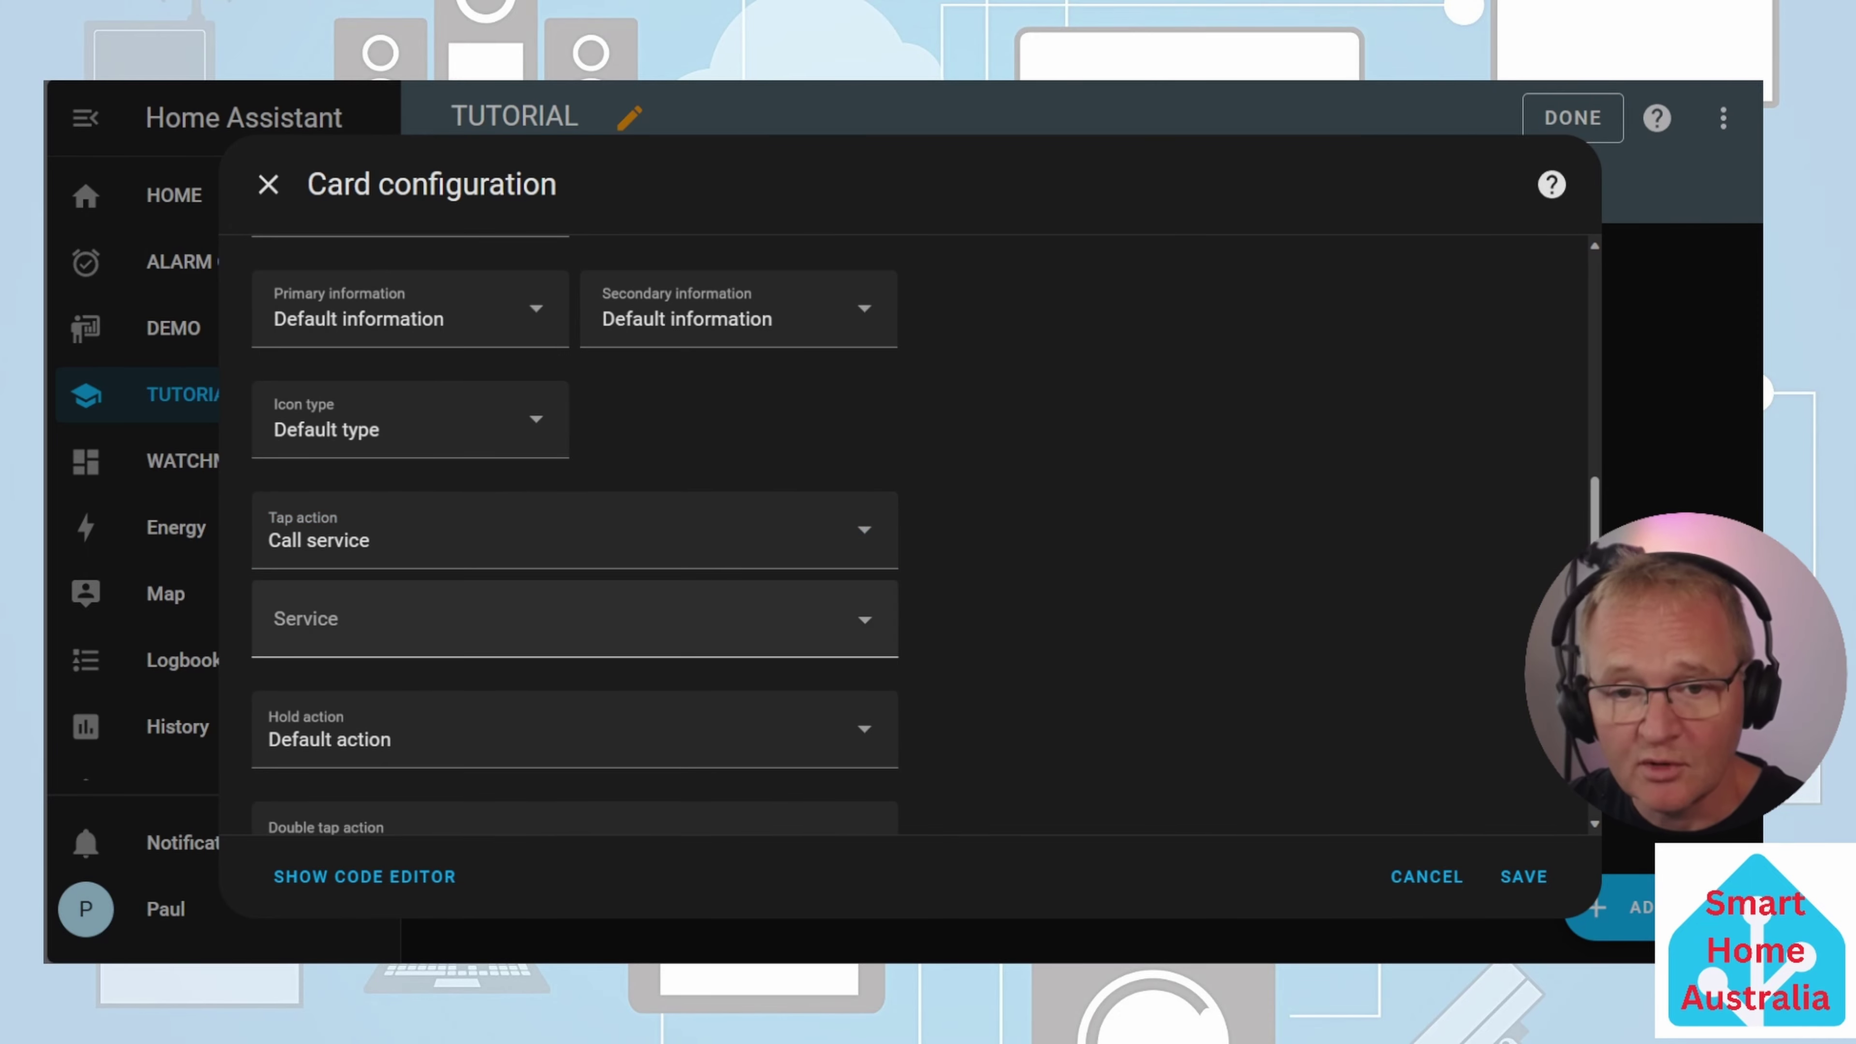
left_click(365, 619)
type("timer: start")
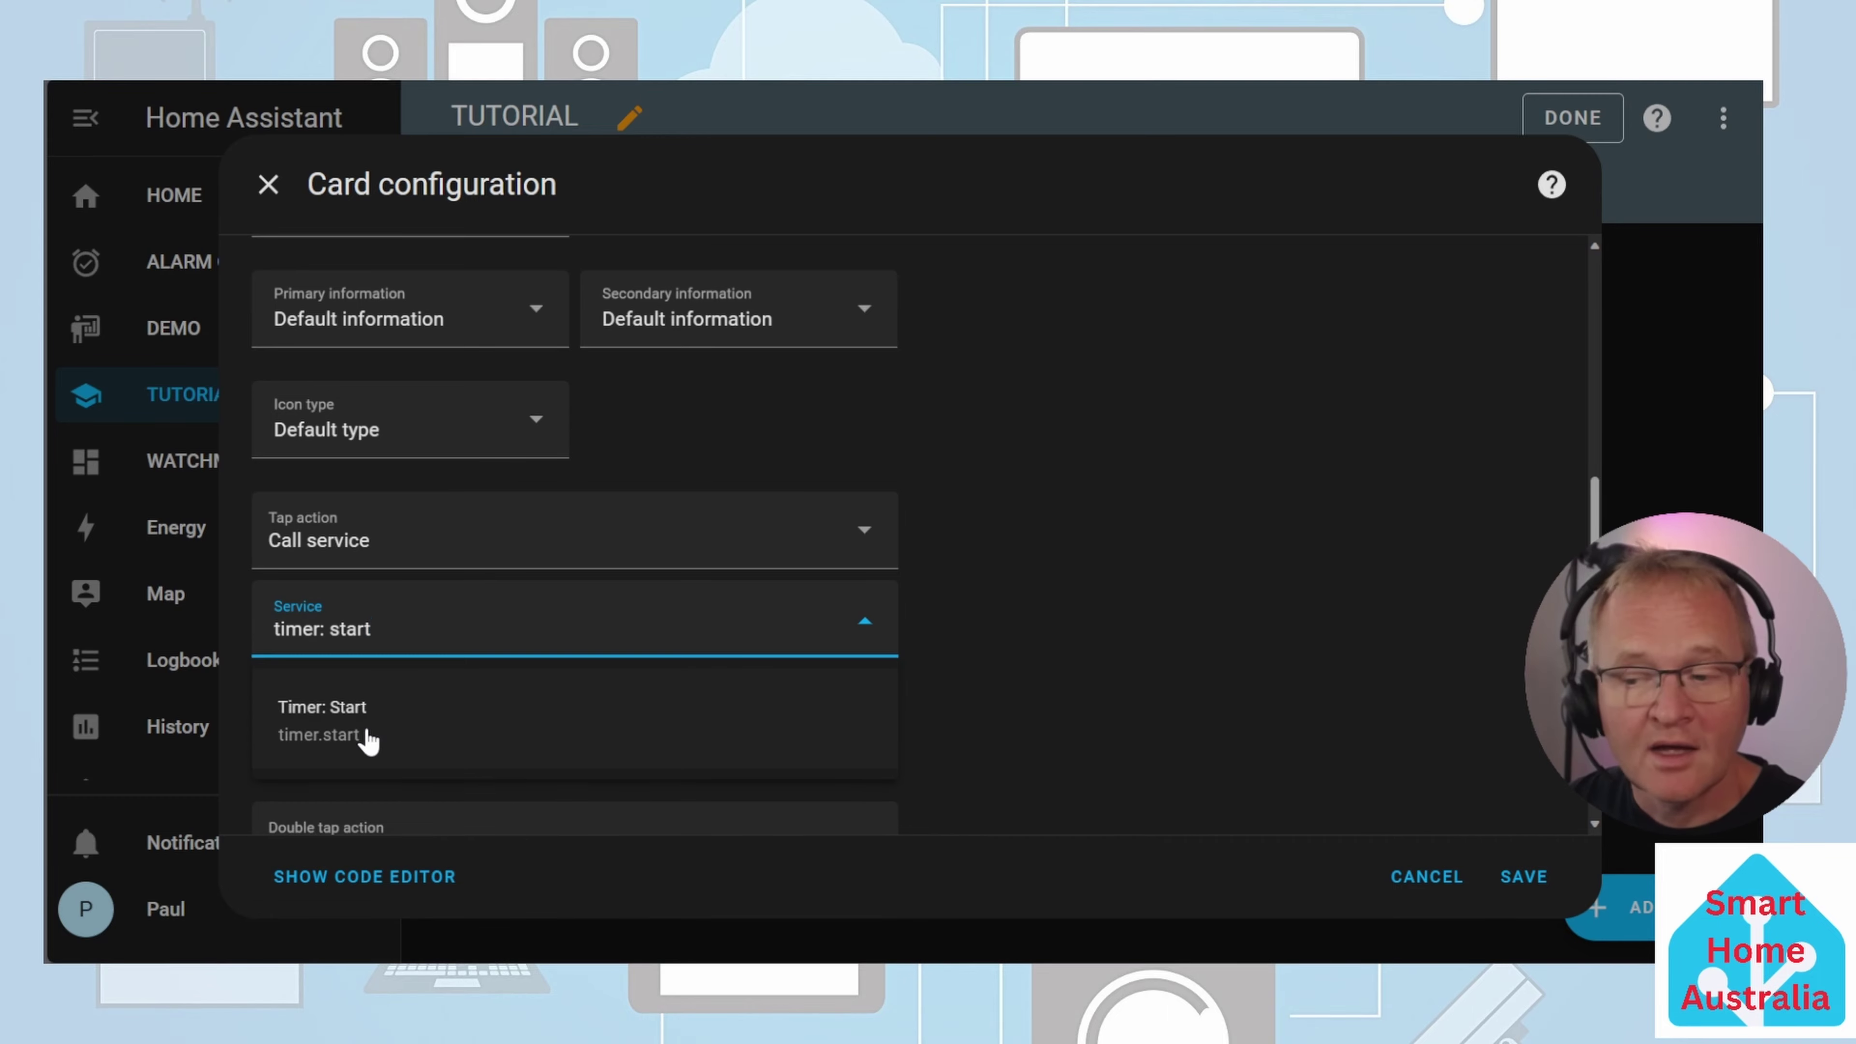
left_click(365, 733)
scroll(692, 622, "down", 3)
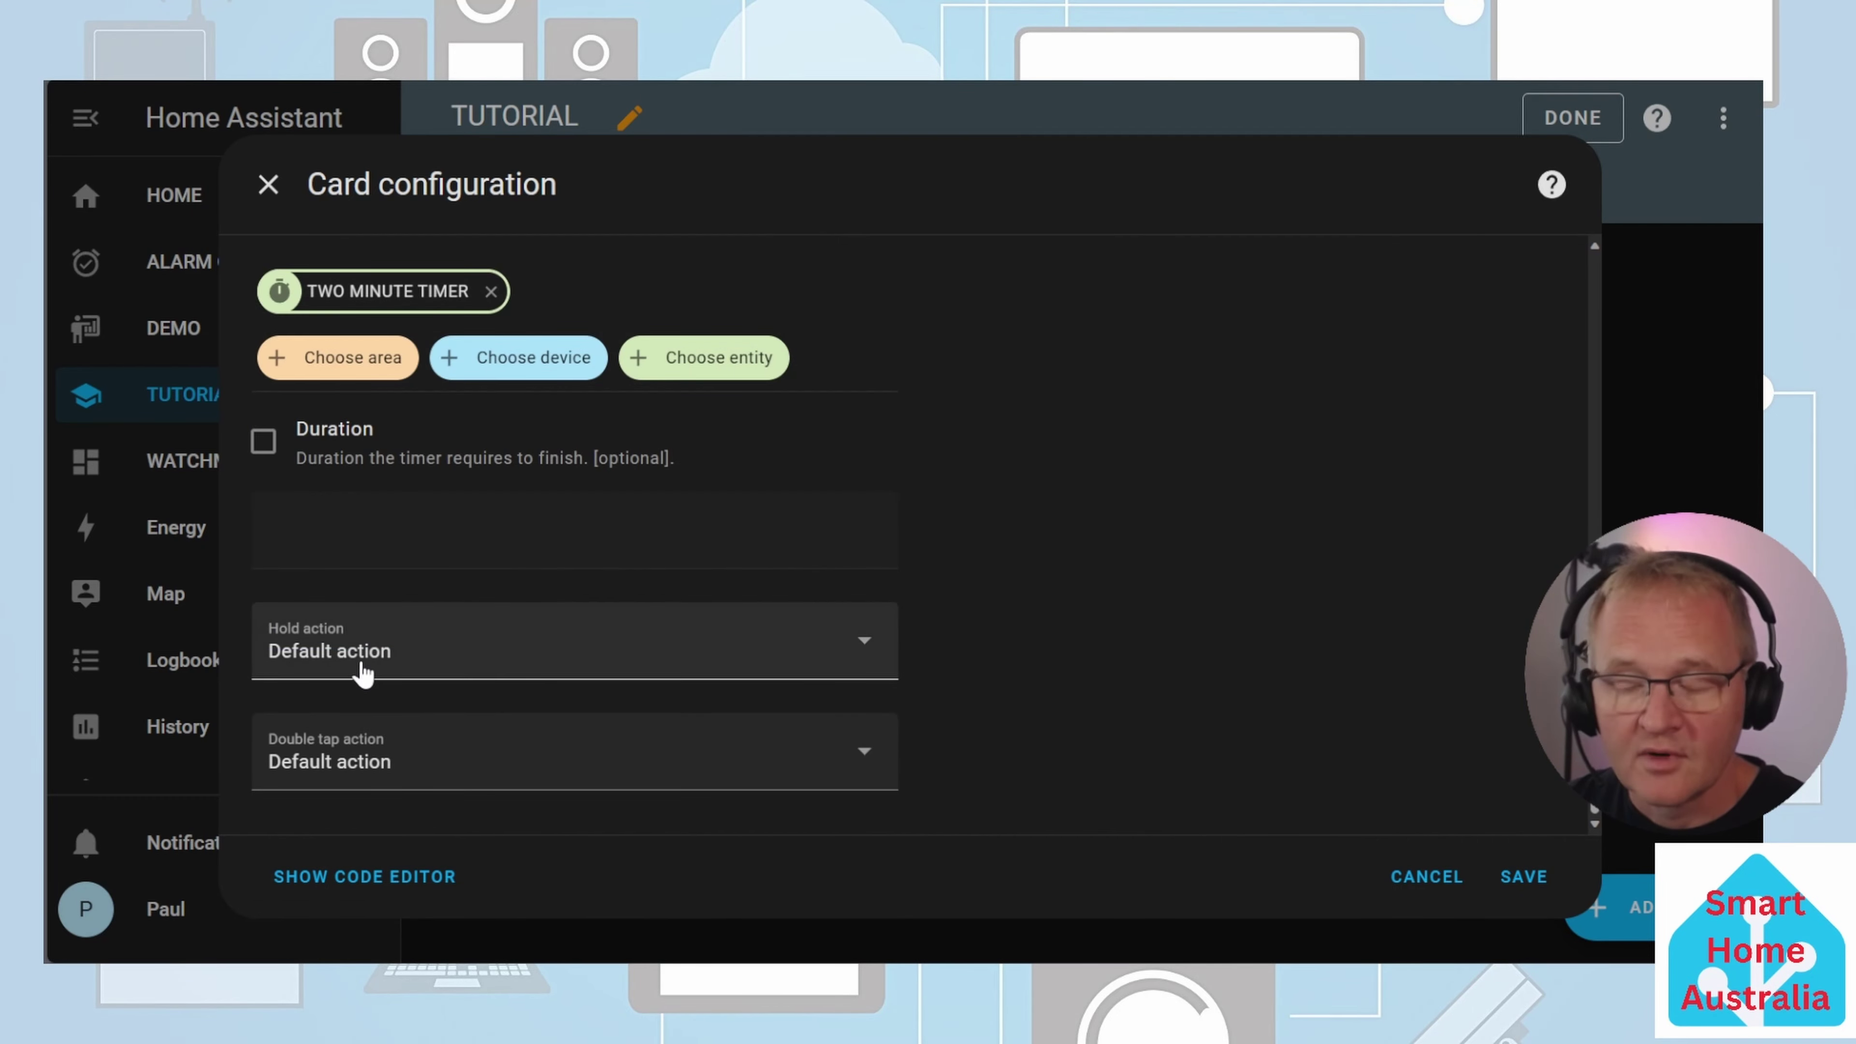
Set the card's hold action to call the Timer: Pause service on TWO MINUTE TIMER
left_click(363, 669)
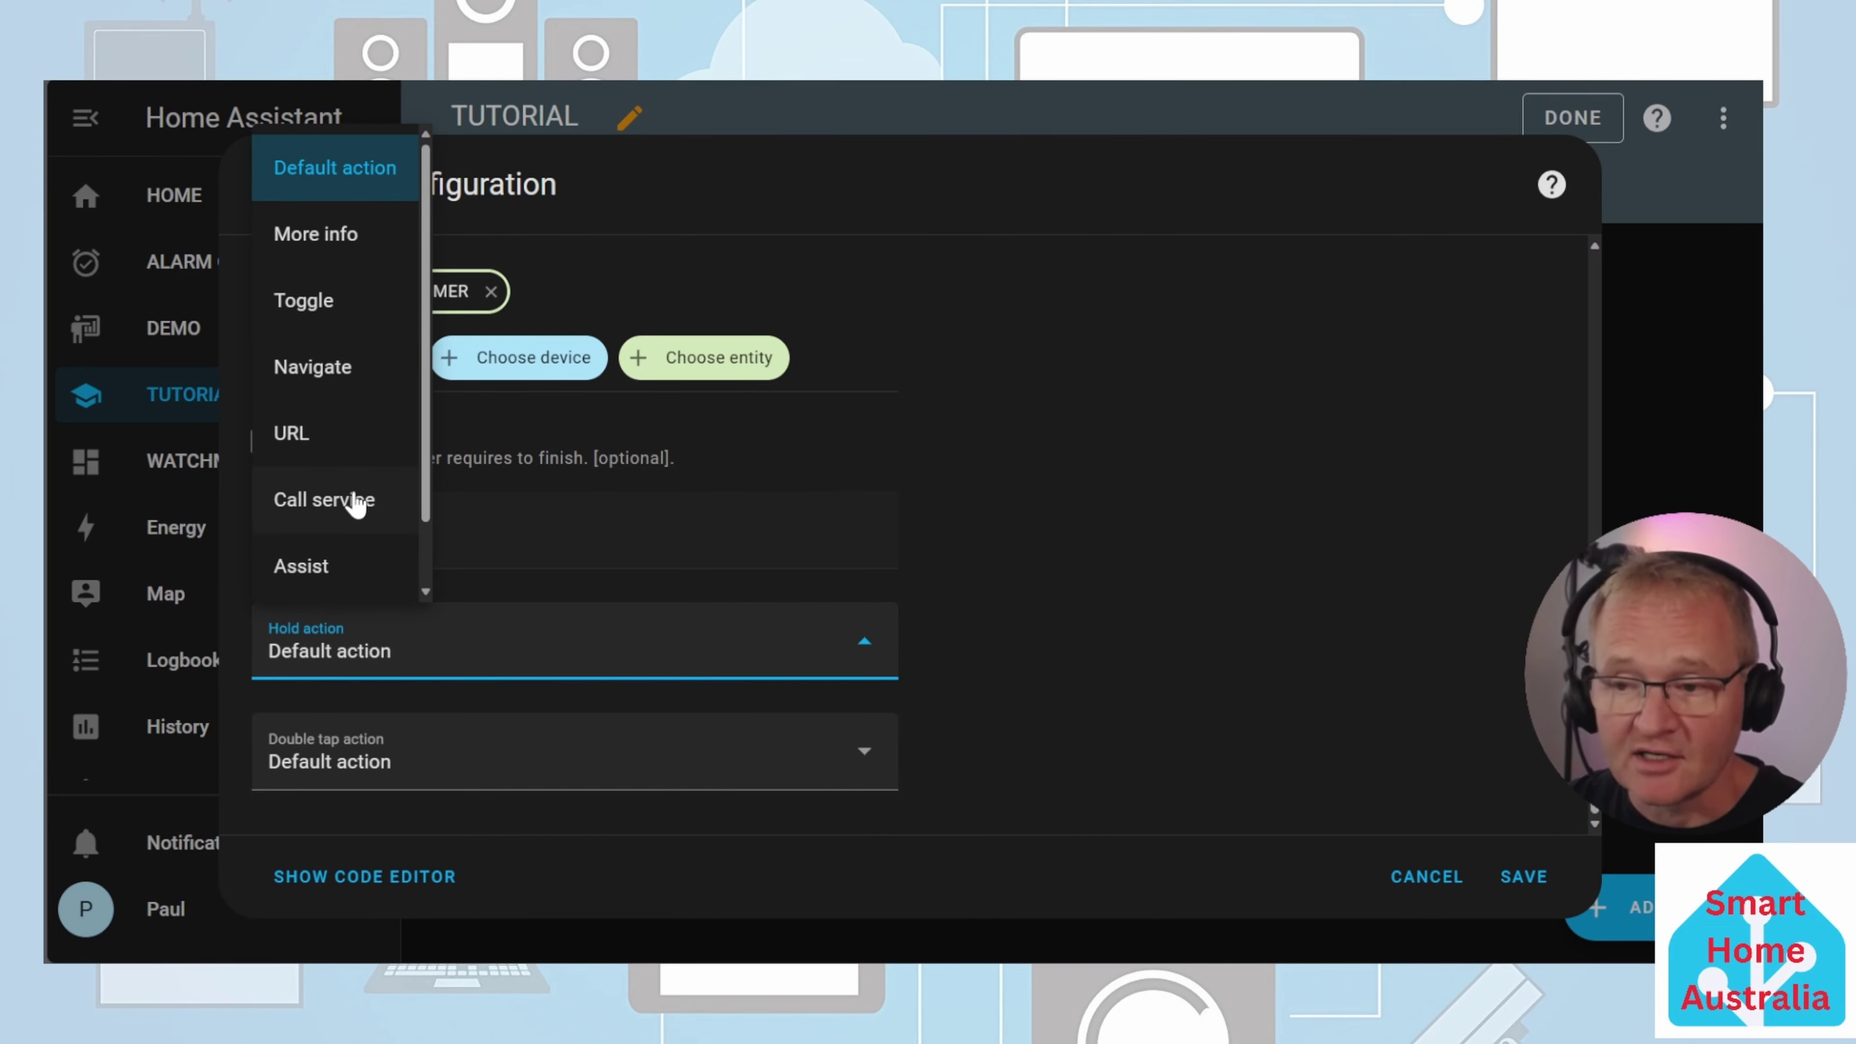
left_click(354, 501)
left_click(328, 731)
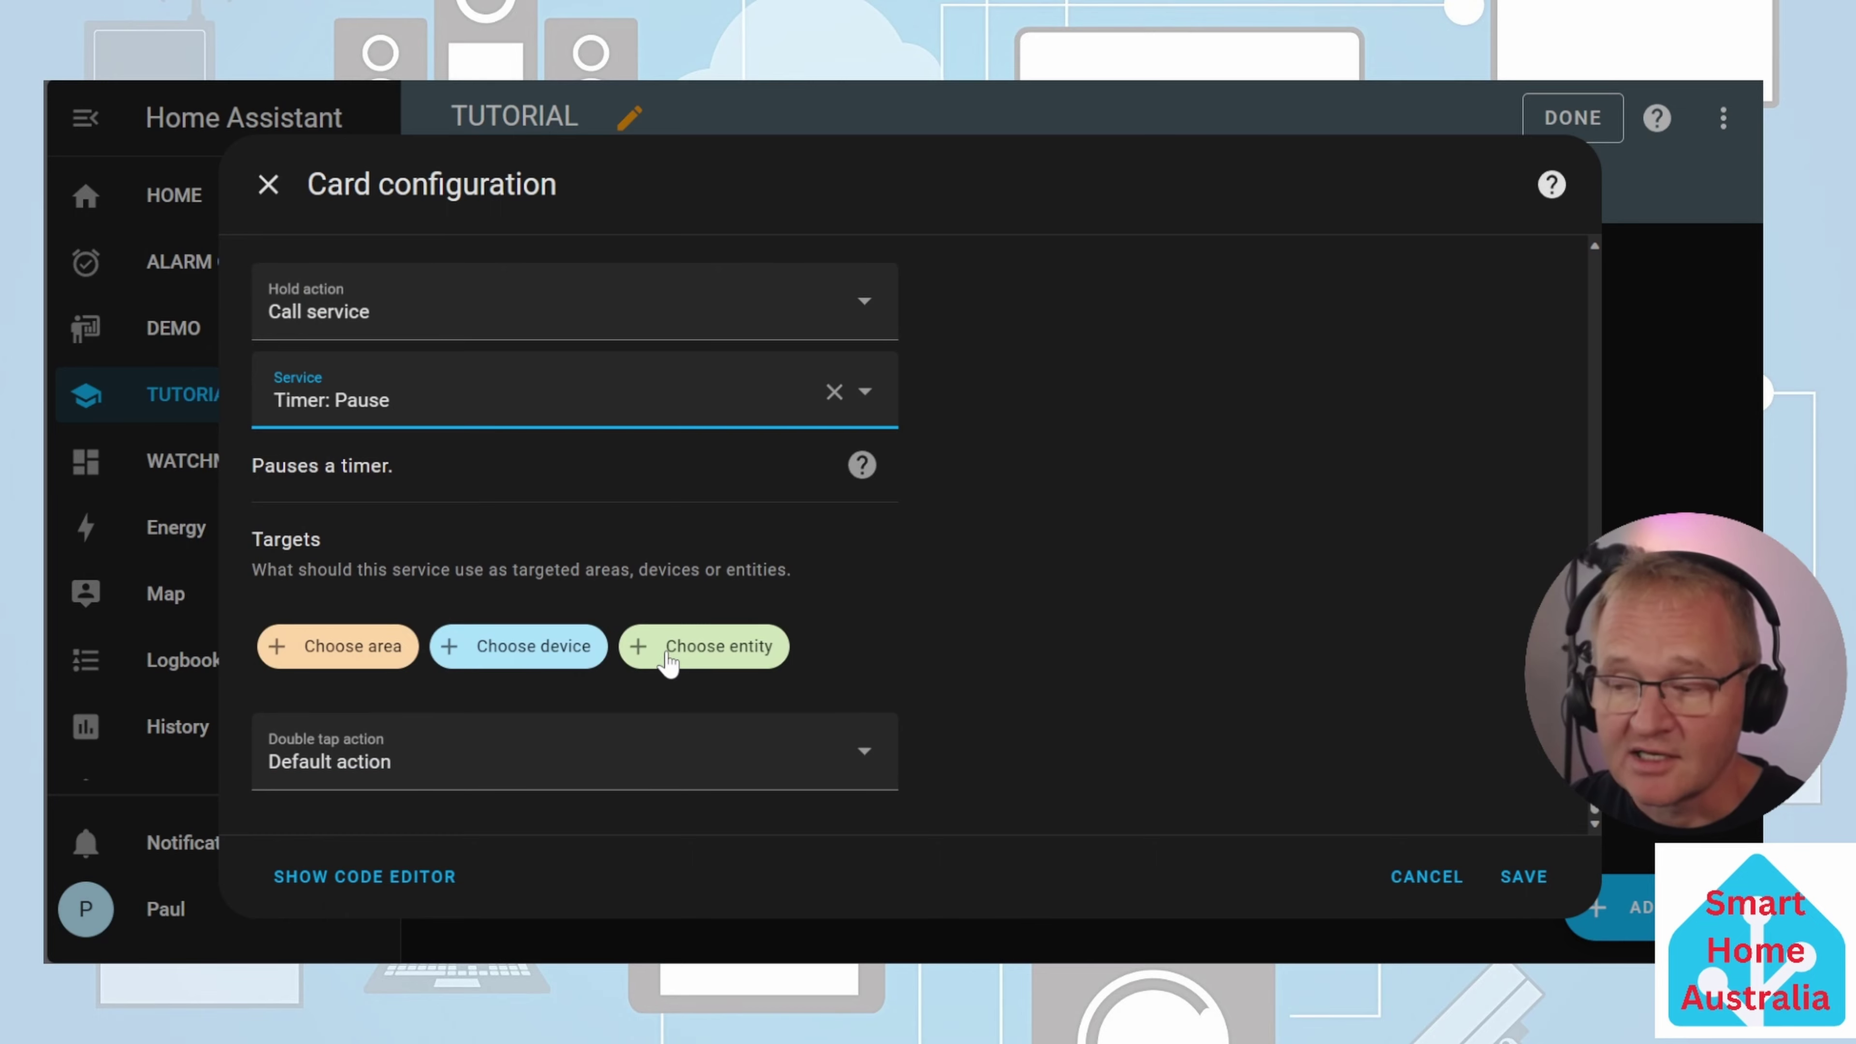
left_click(668, 662)
left_click(435, 545)
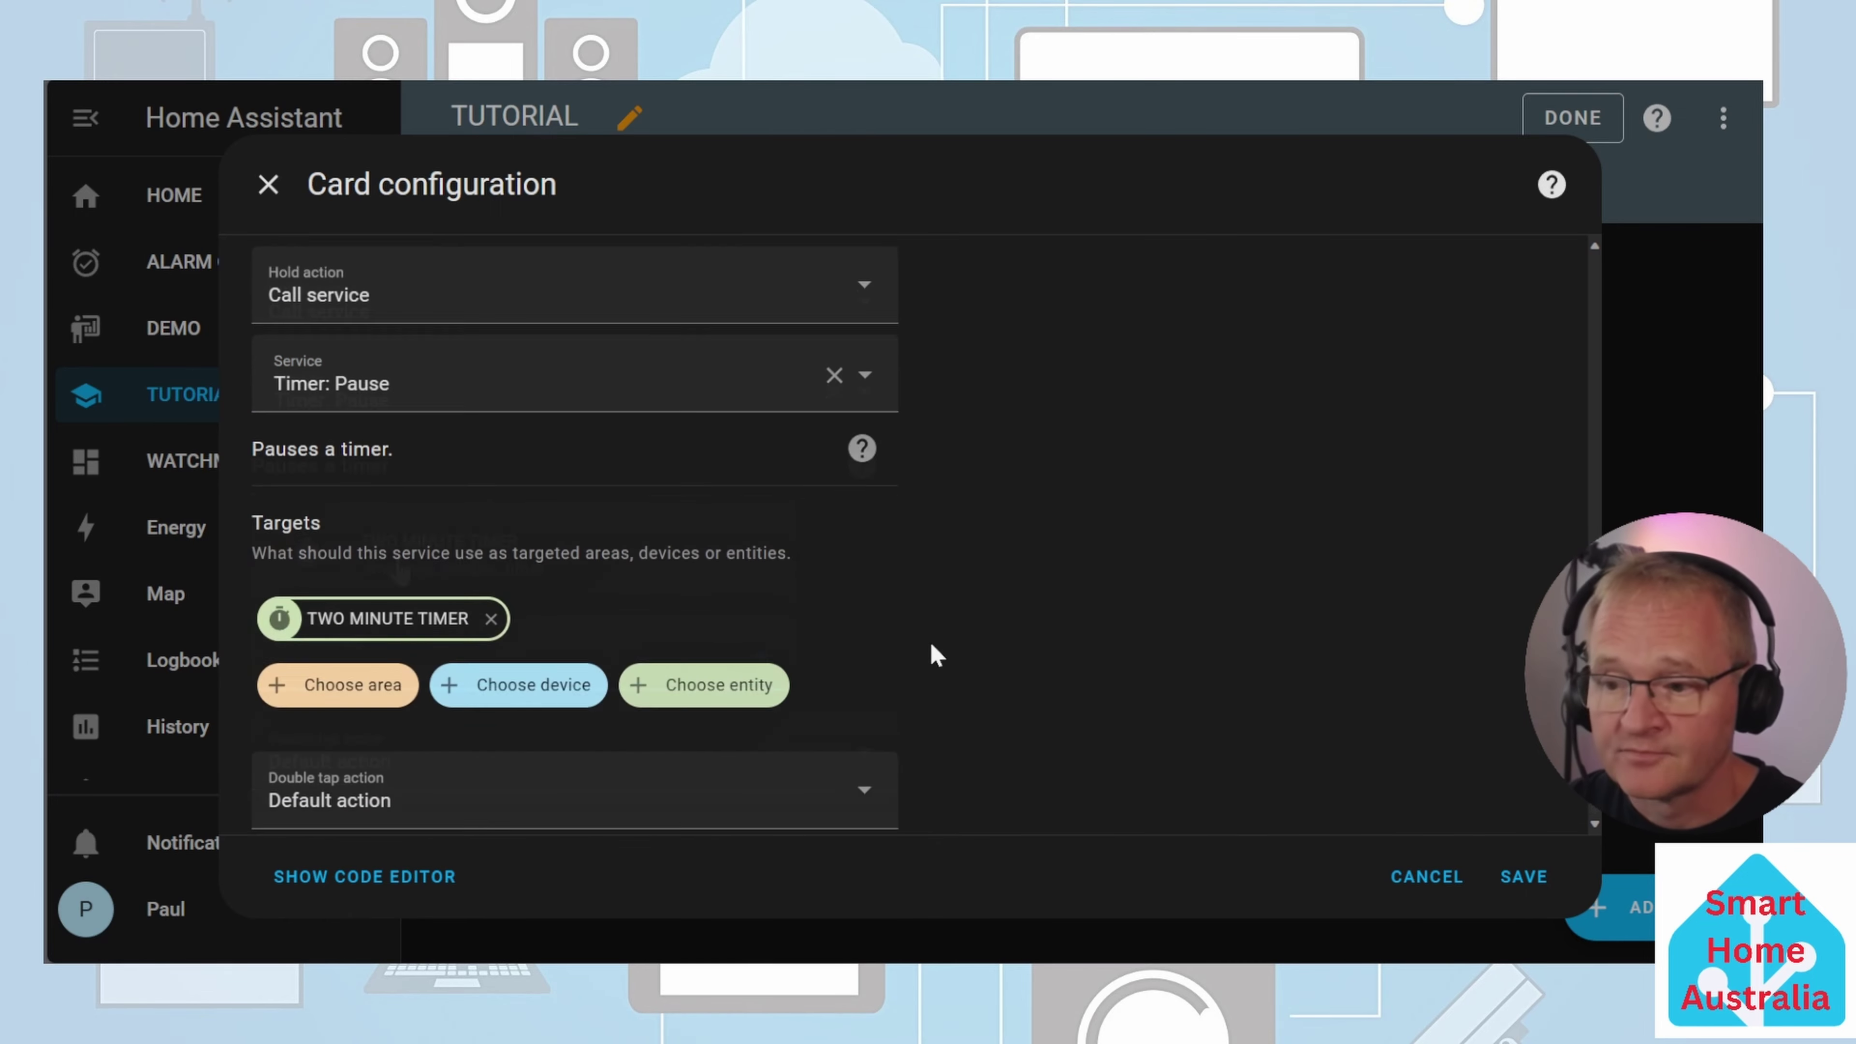
Set the card's double tap action to call the Timer: Finish service on TWO MINUTE TIMER, and save the card
scroll(635, 713, "down", 1)
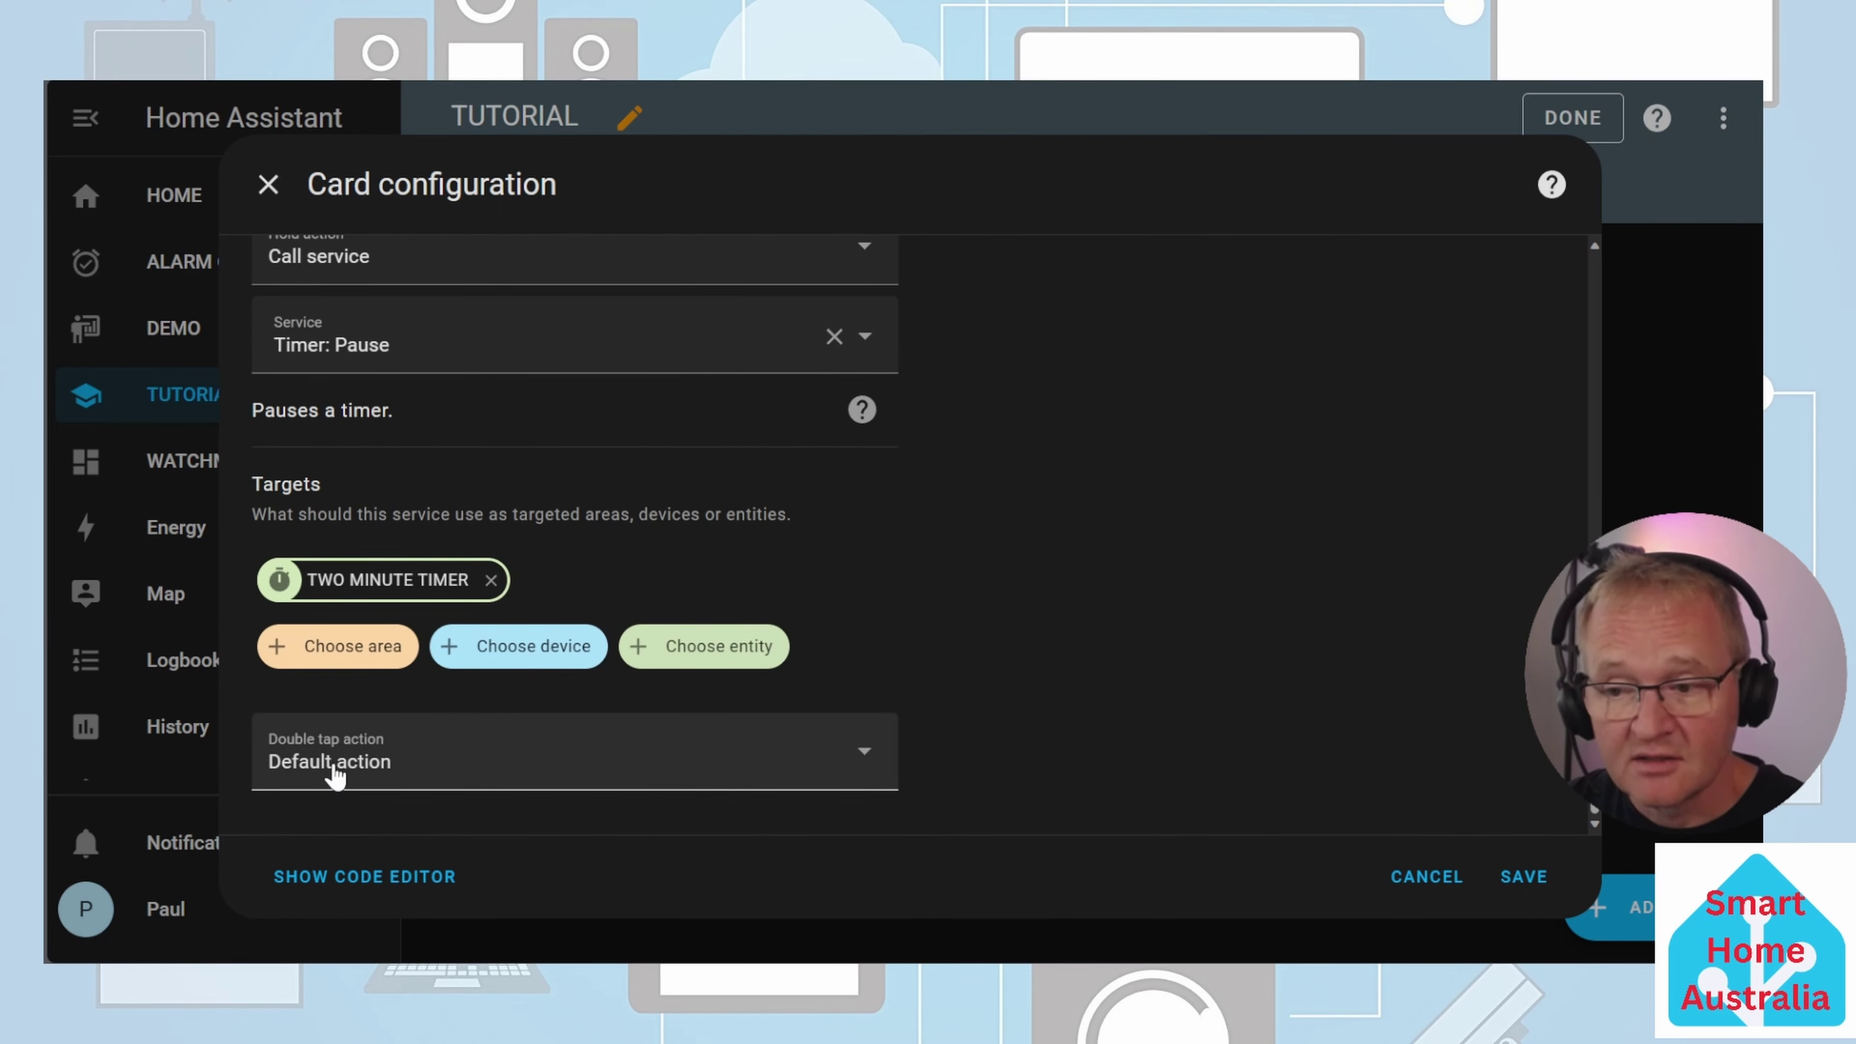
left_click(335, 774)
left_click(331, 531)
scroll(928, 613, "down", 1)
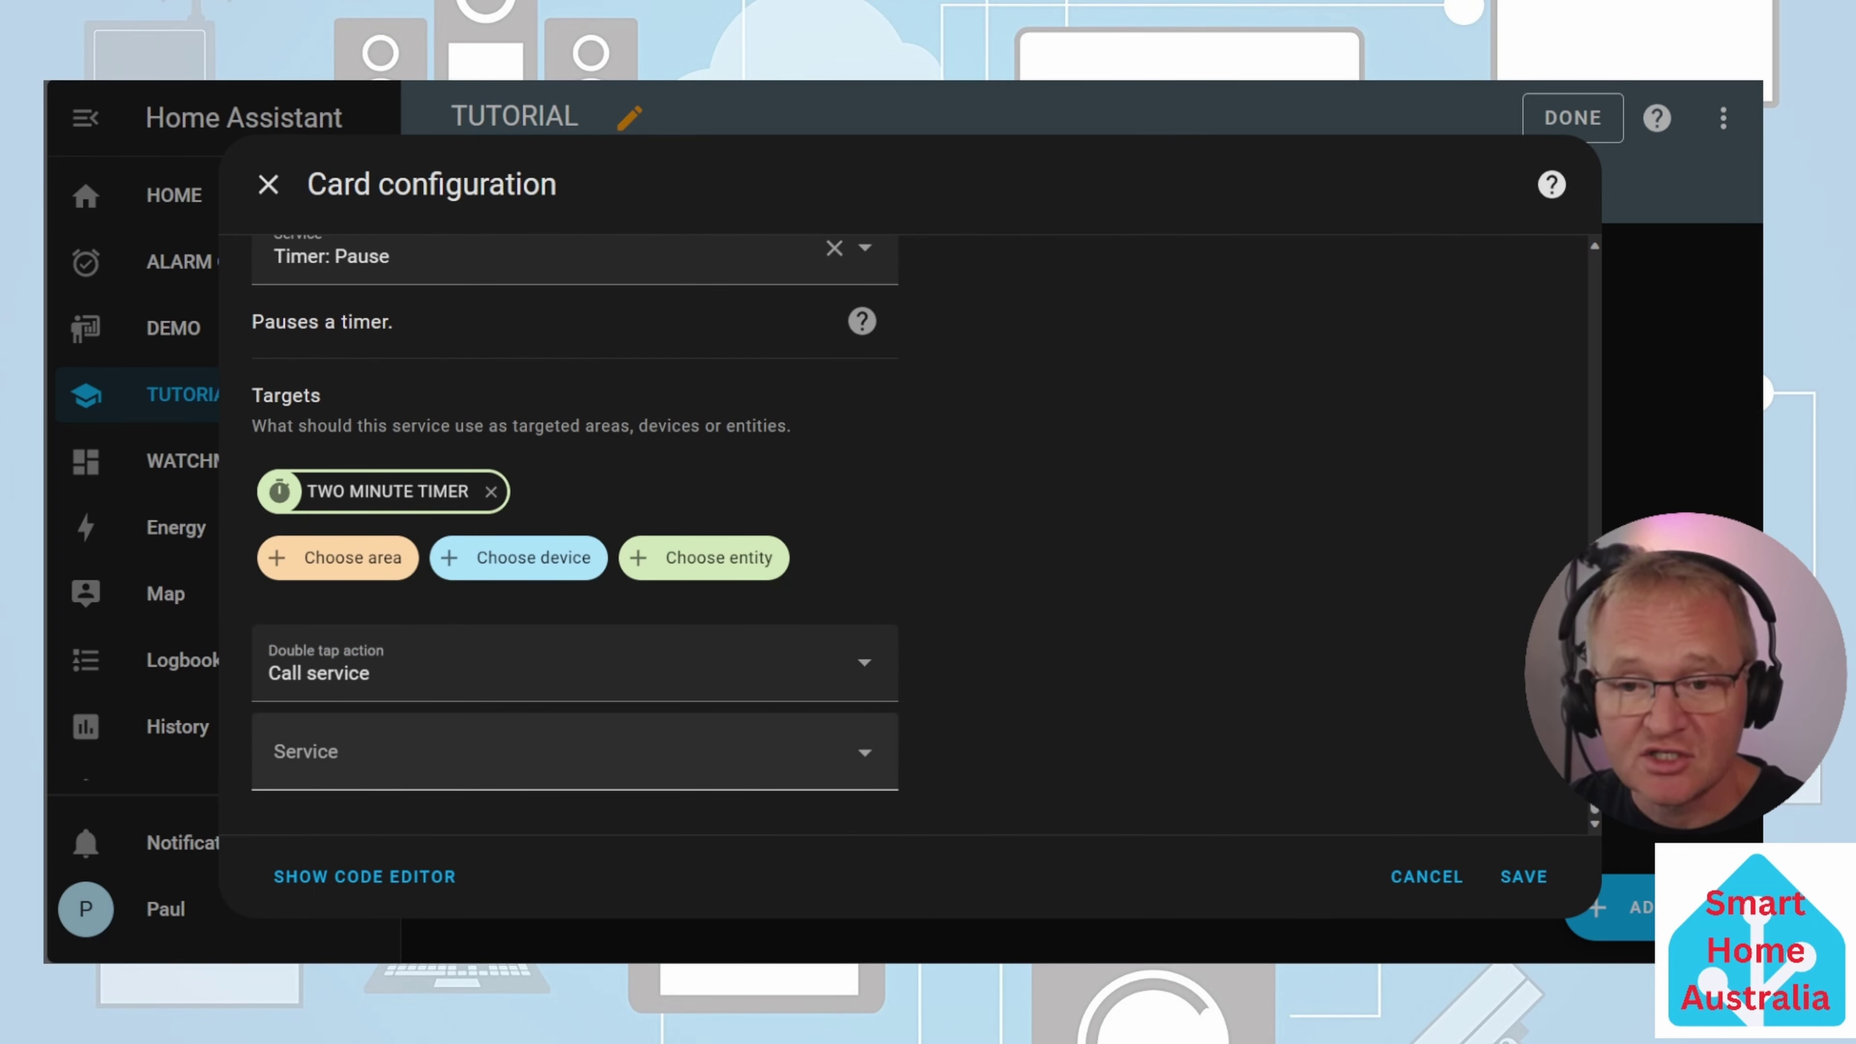
type("timer: finish")
left_click(357, 654)
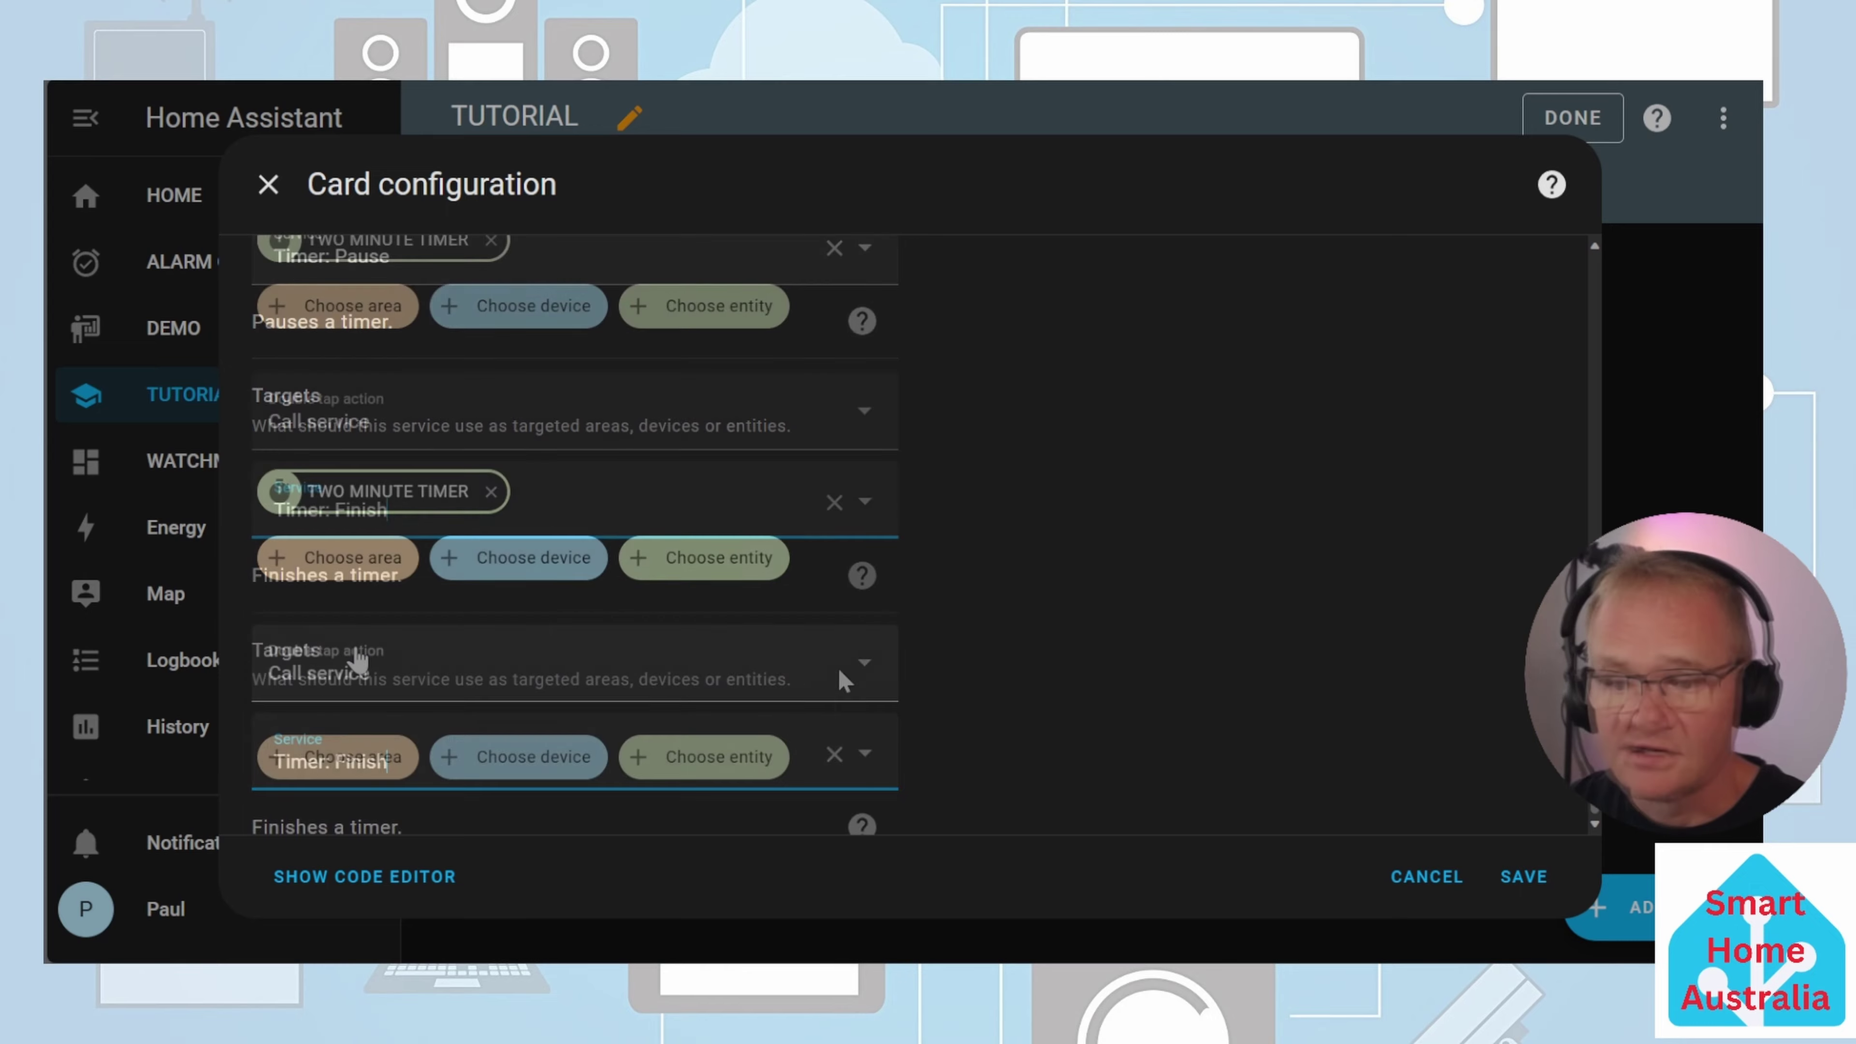
left_click(703, 761)
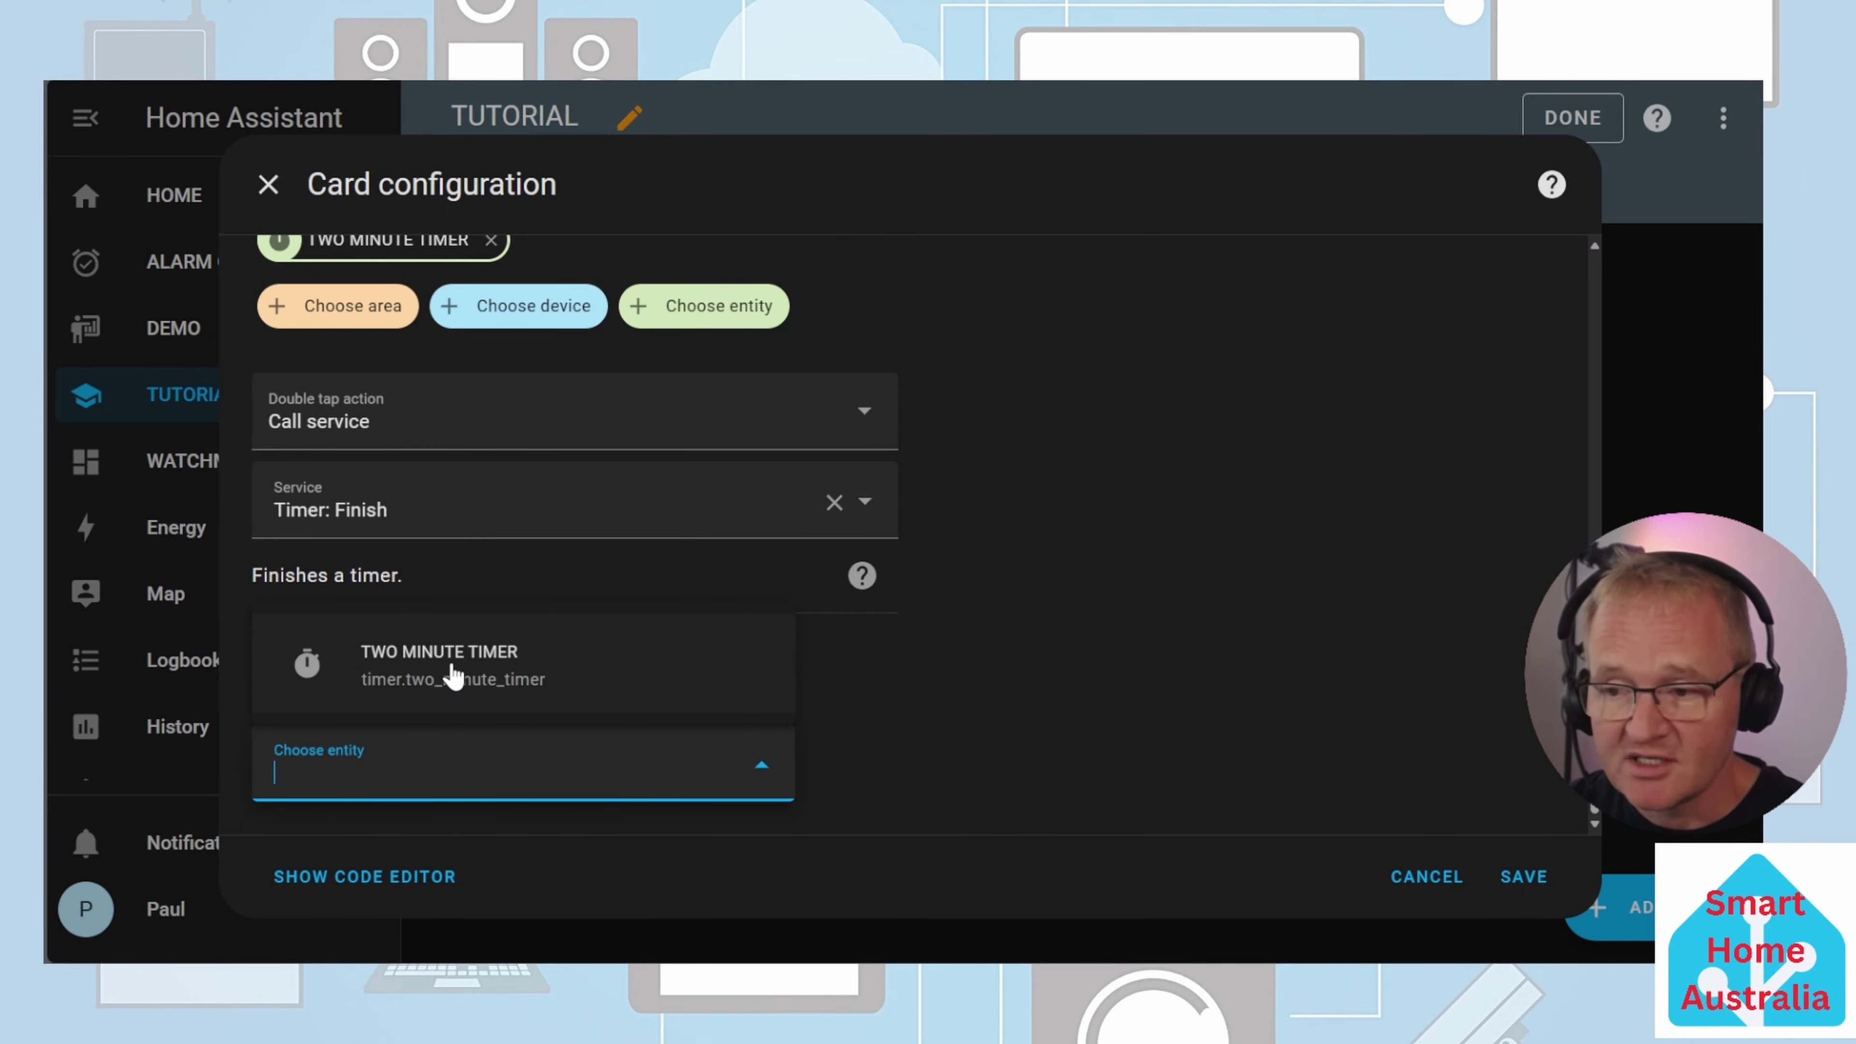
left_click(452, 676)
left_click(1509, 881)
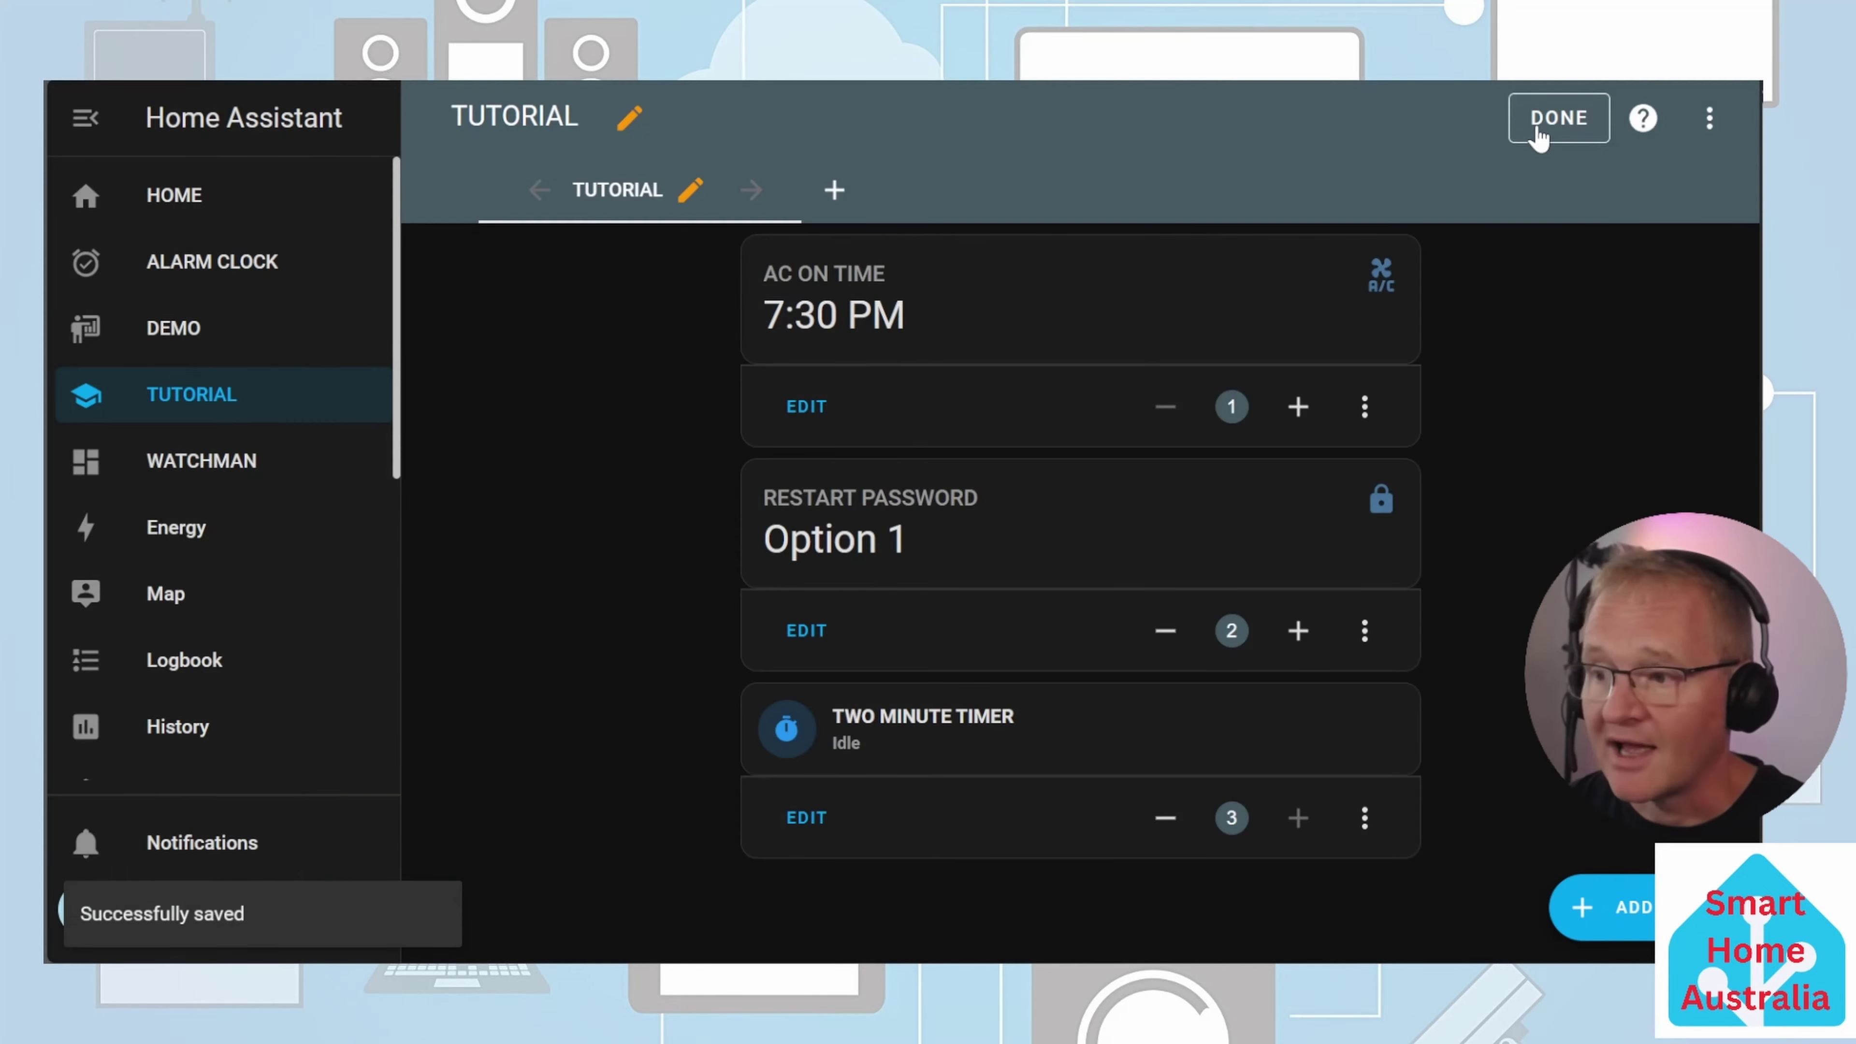
Finish the current dashboard editing, reopen TUTORIAL for editing and add a Custom: Timer Bar Card
left_click(1543, 128)
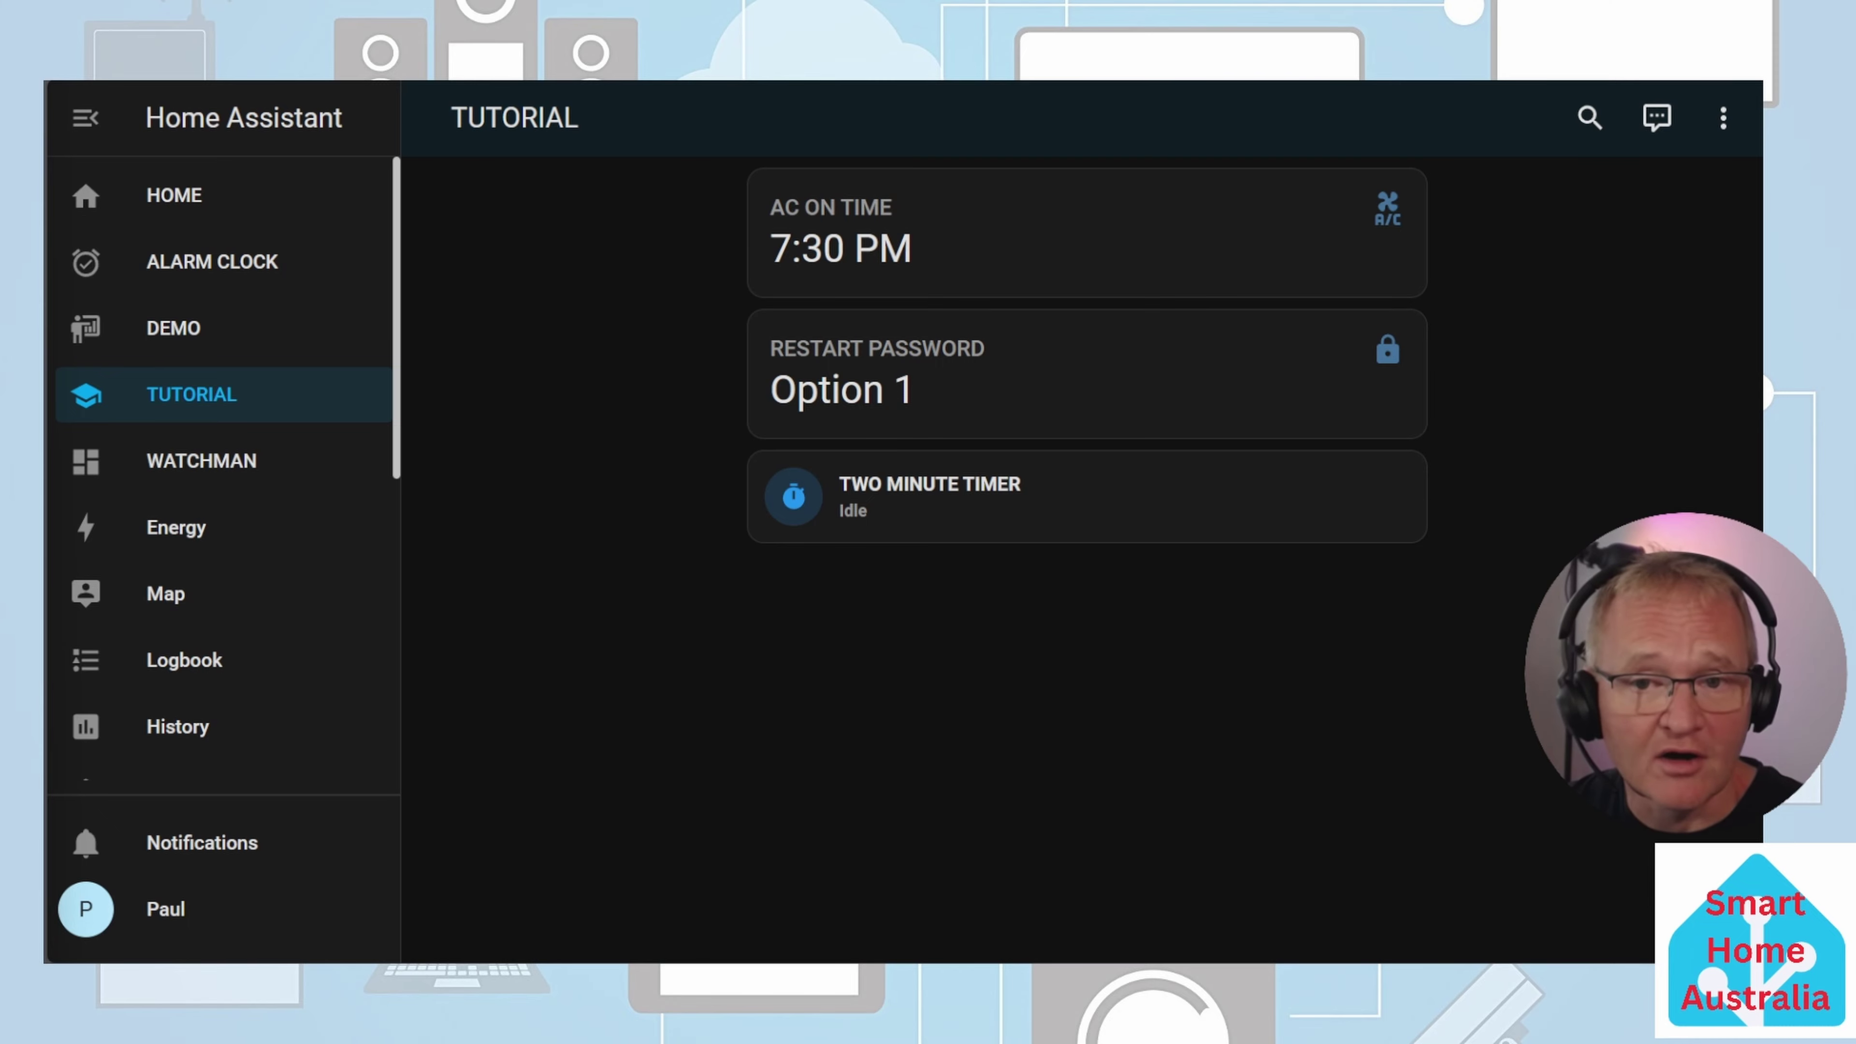
left_click(1725, 117)
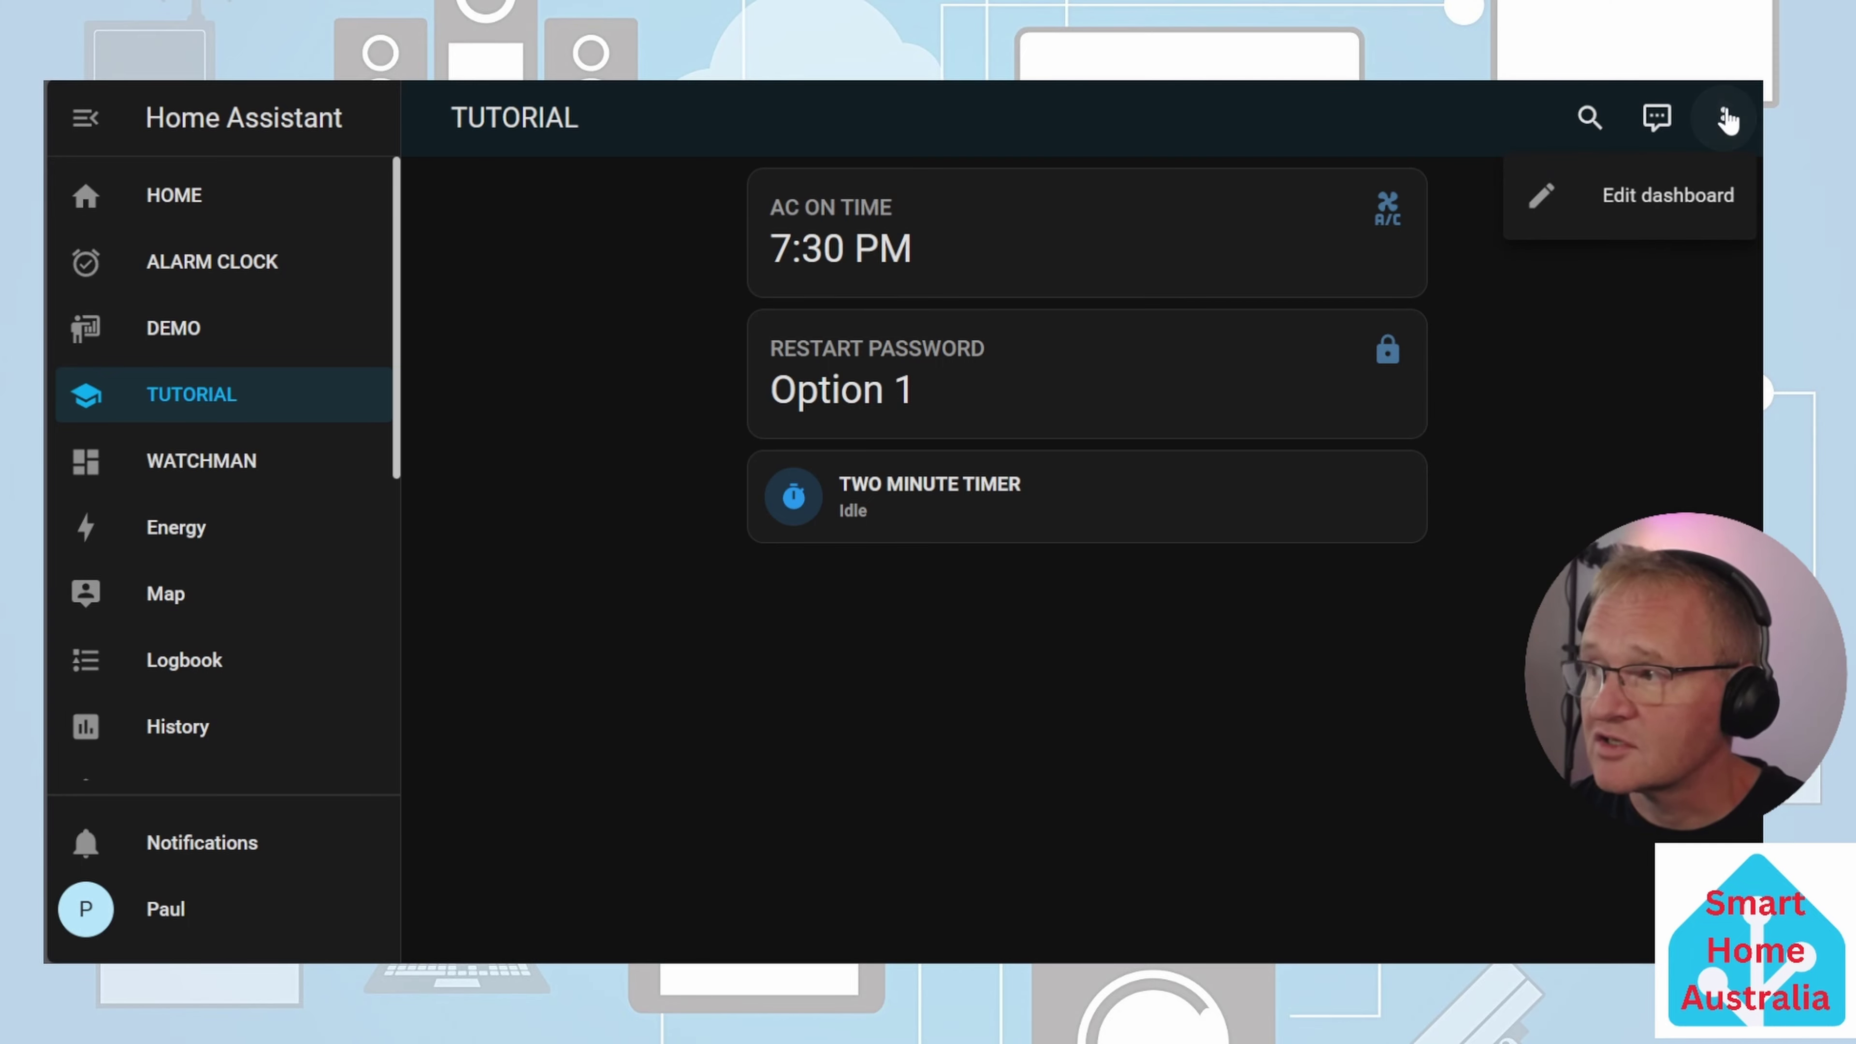
left_click(1671, 196)
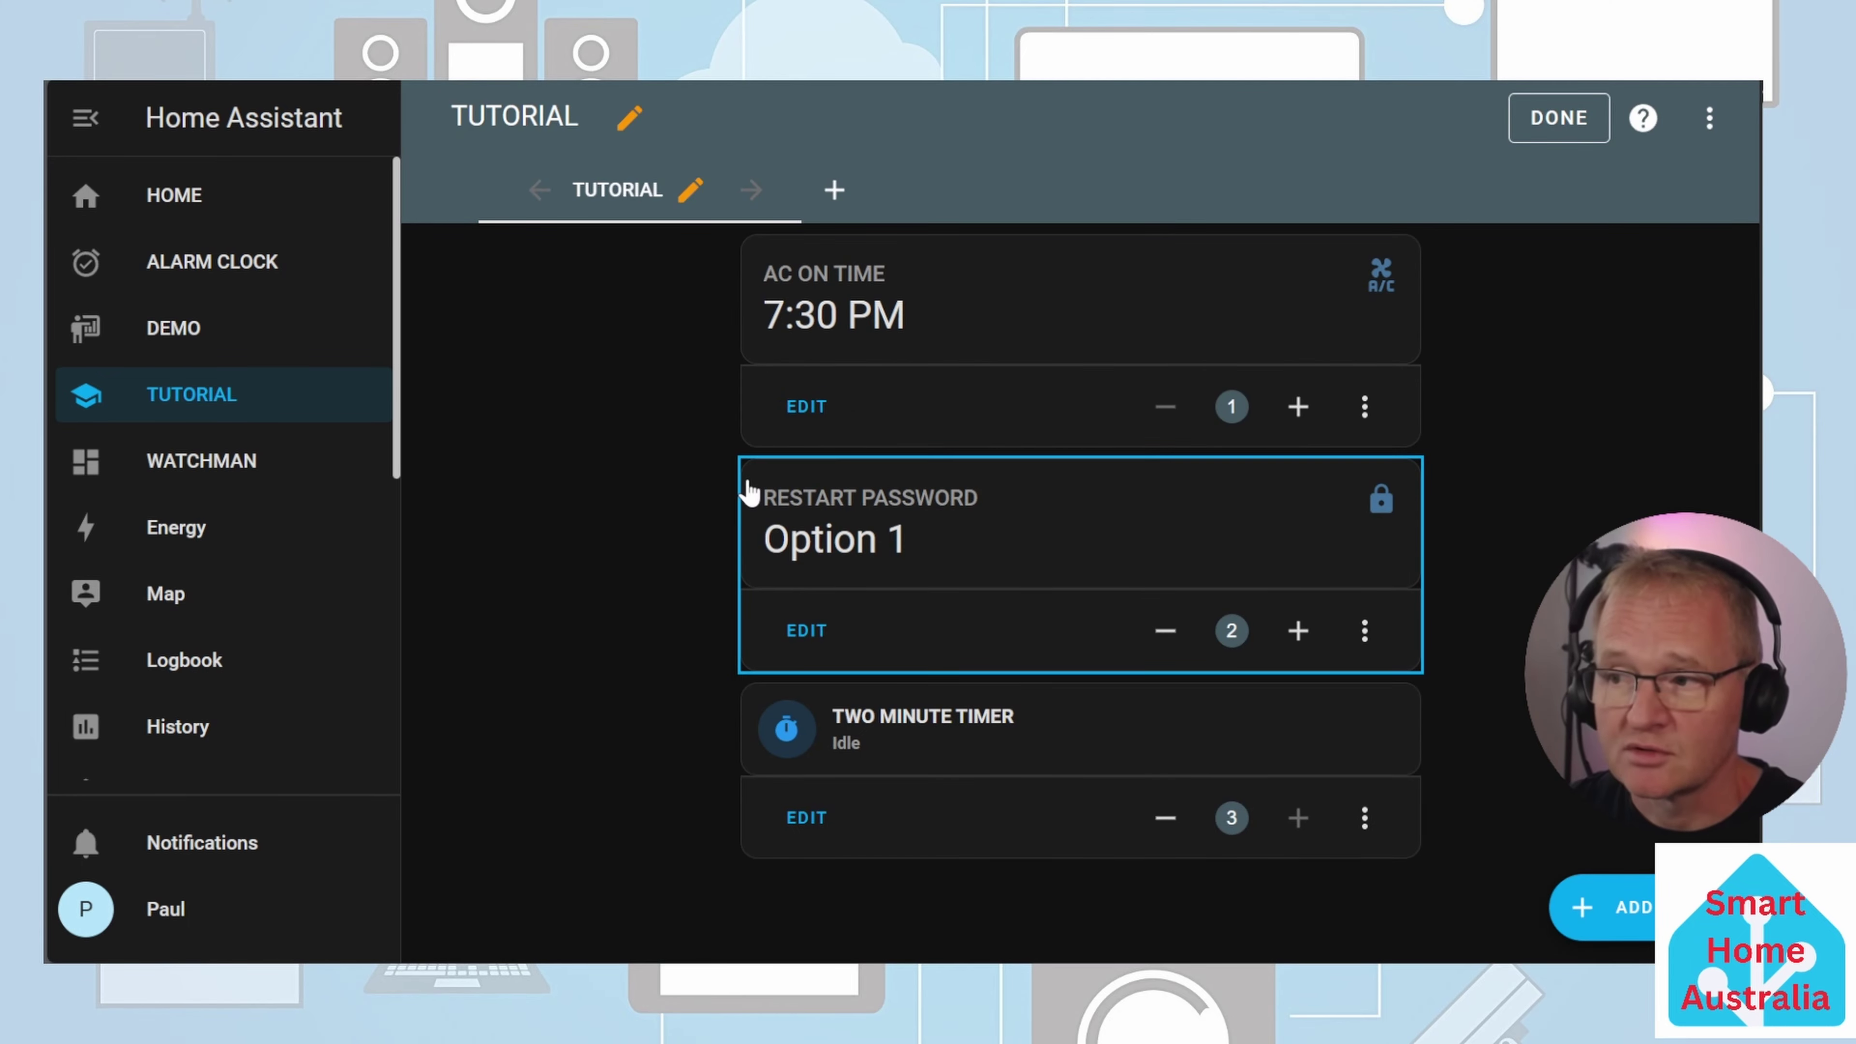
left_click(1615, 905)
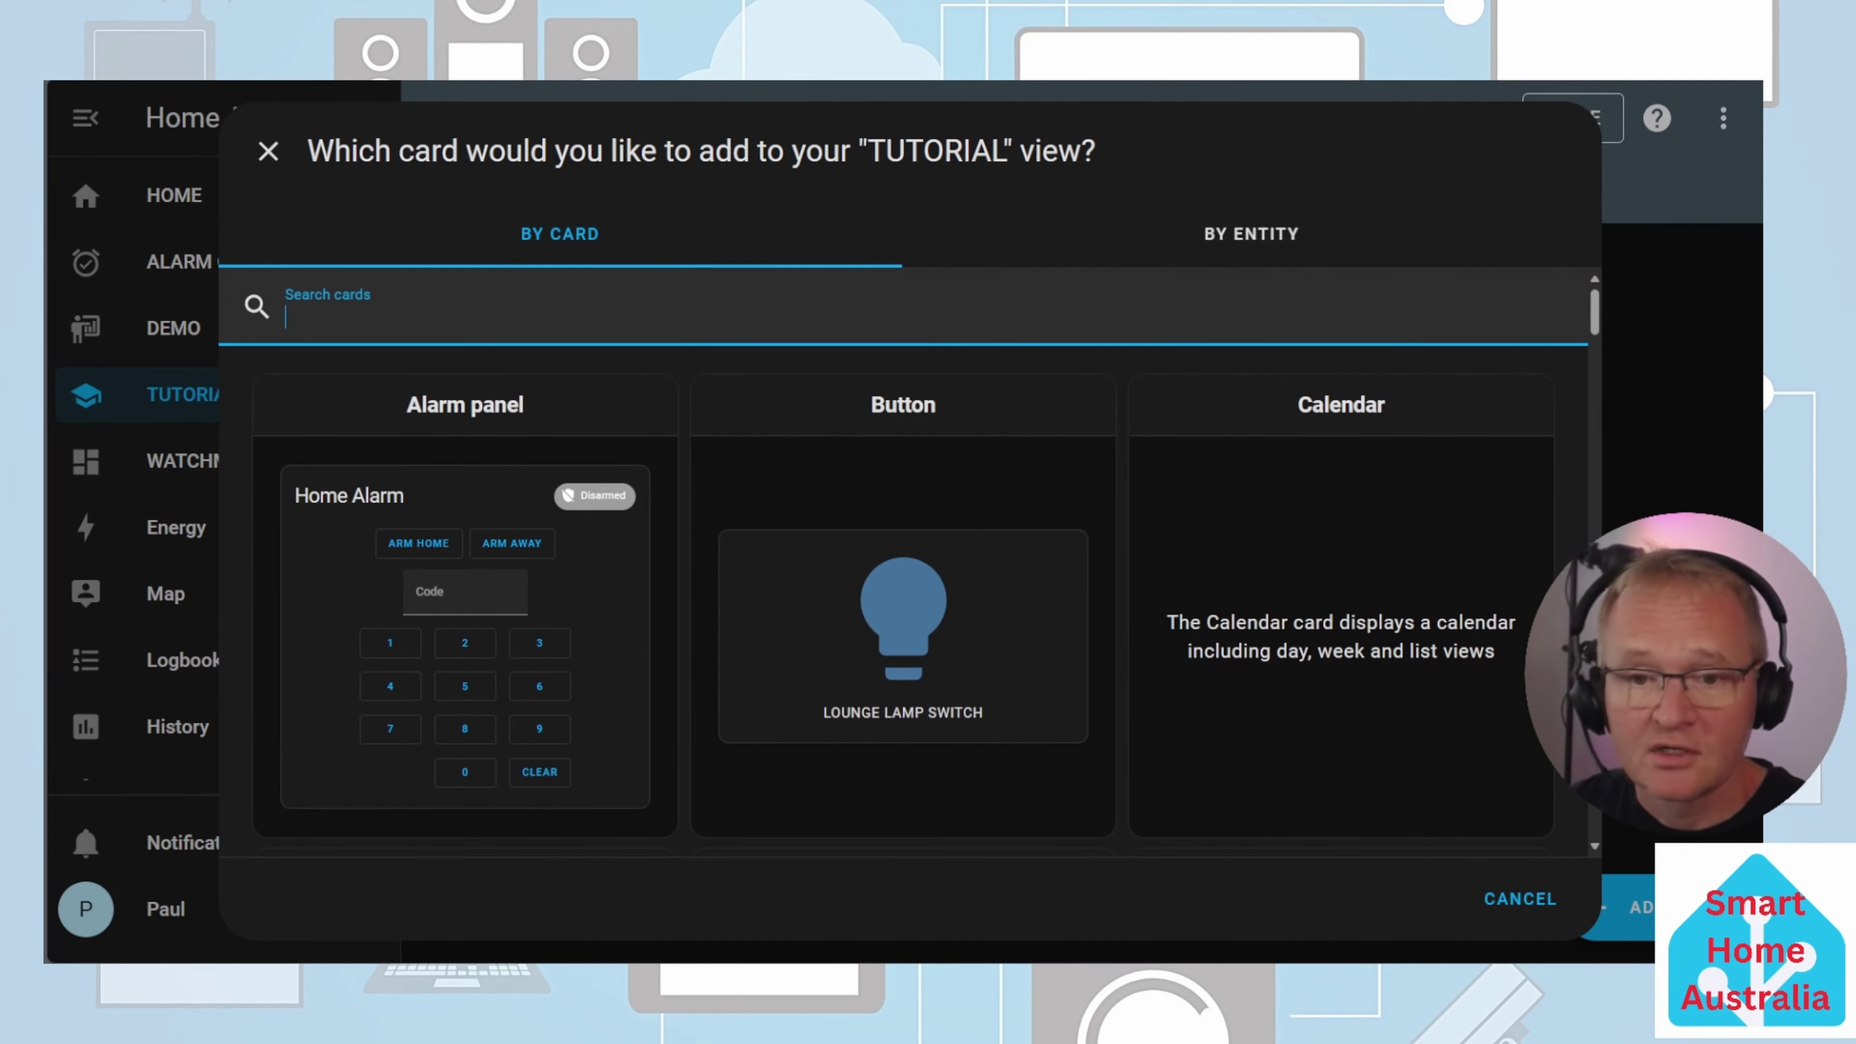
type("timer bar card")
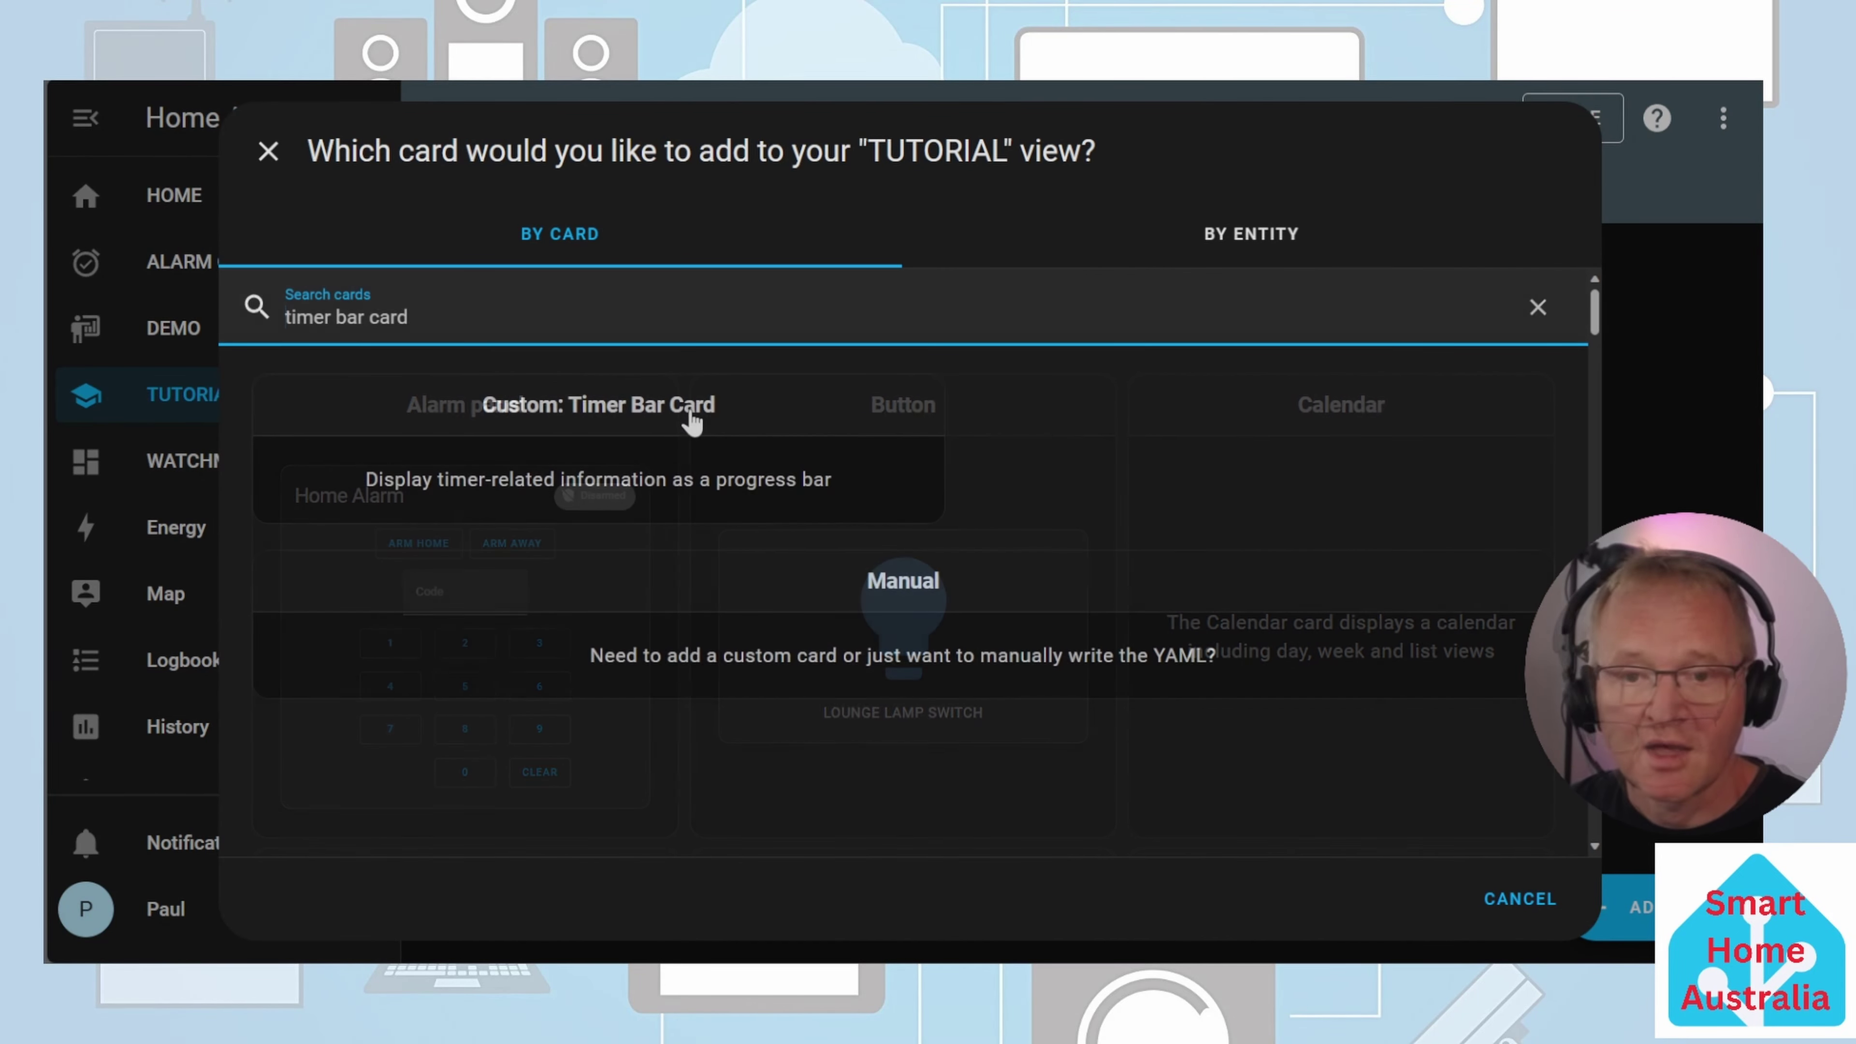
left_click(689, 419)
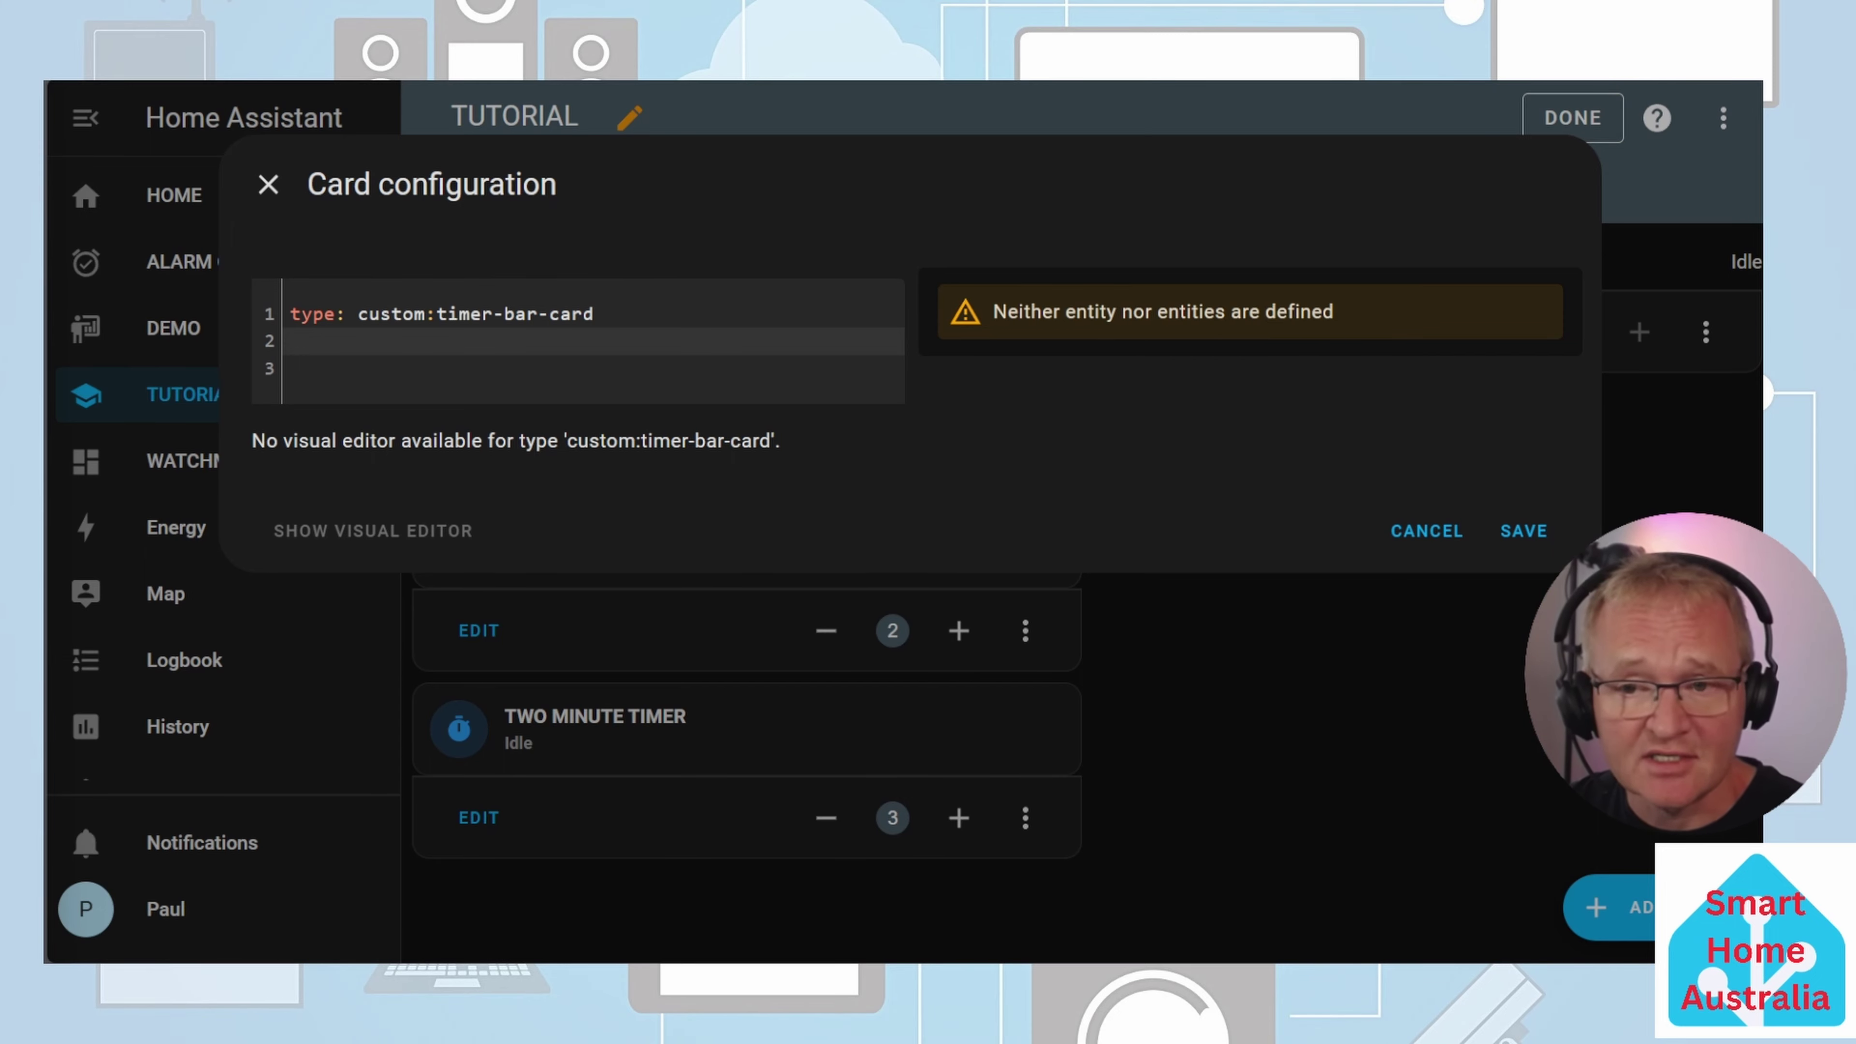
Set the timer bar card's entity to timer.two_minute_timer, save the card and finish editing the dashboard
type("entity: timer.two_minute_timer")
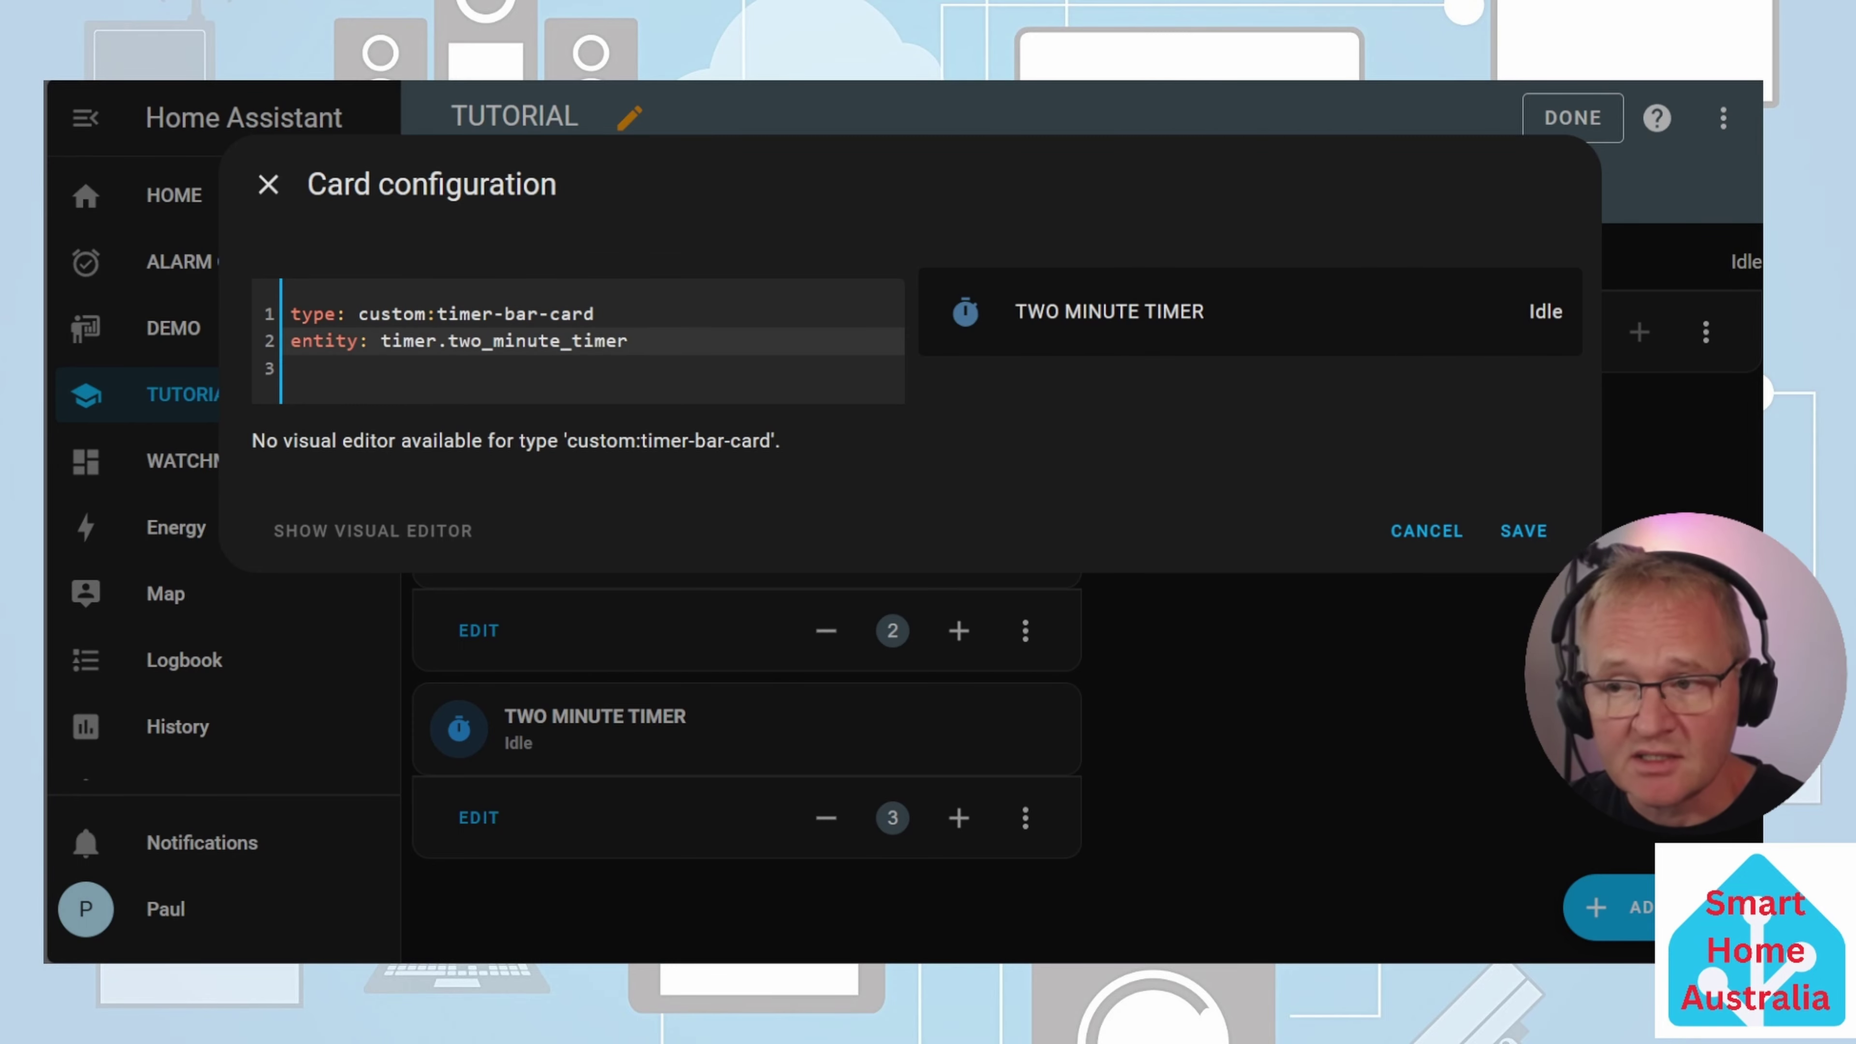
left_click(1524, 532)
left_click(1559, 132)
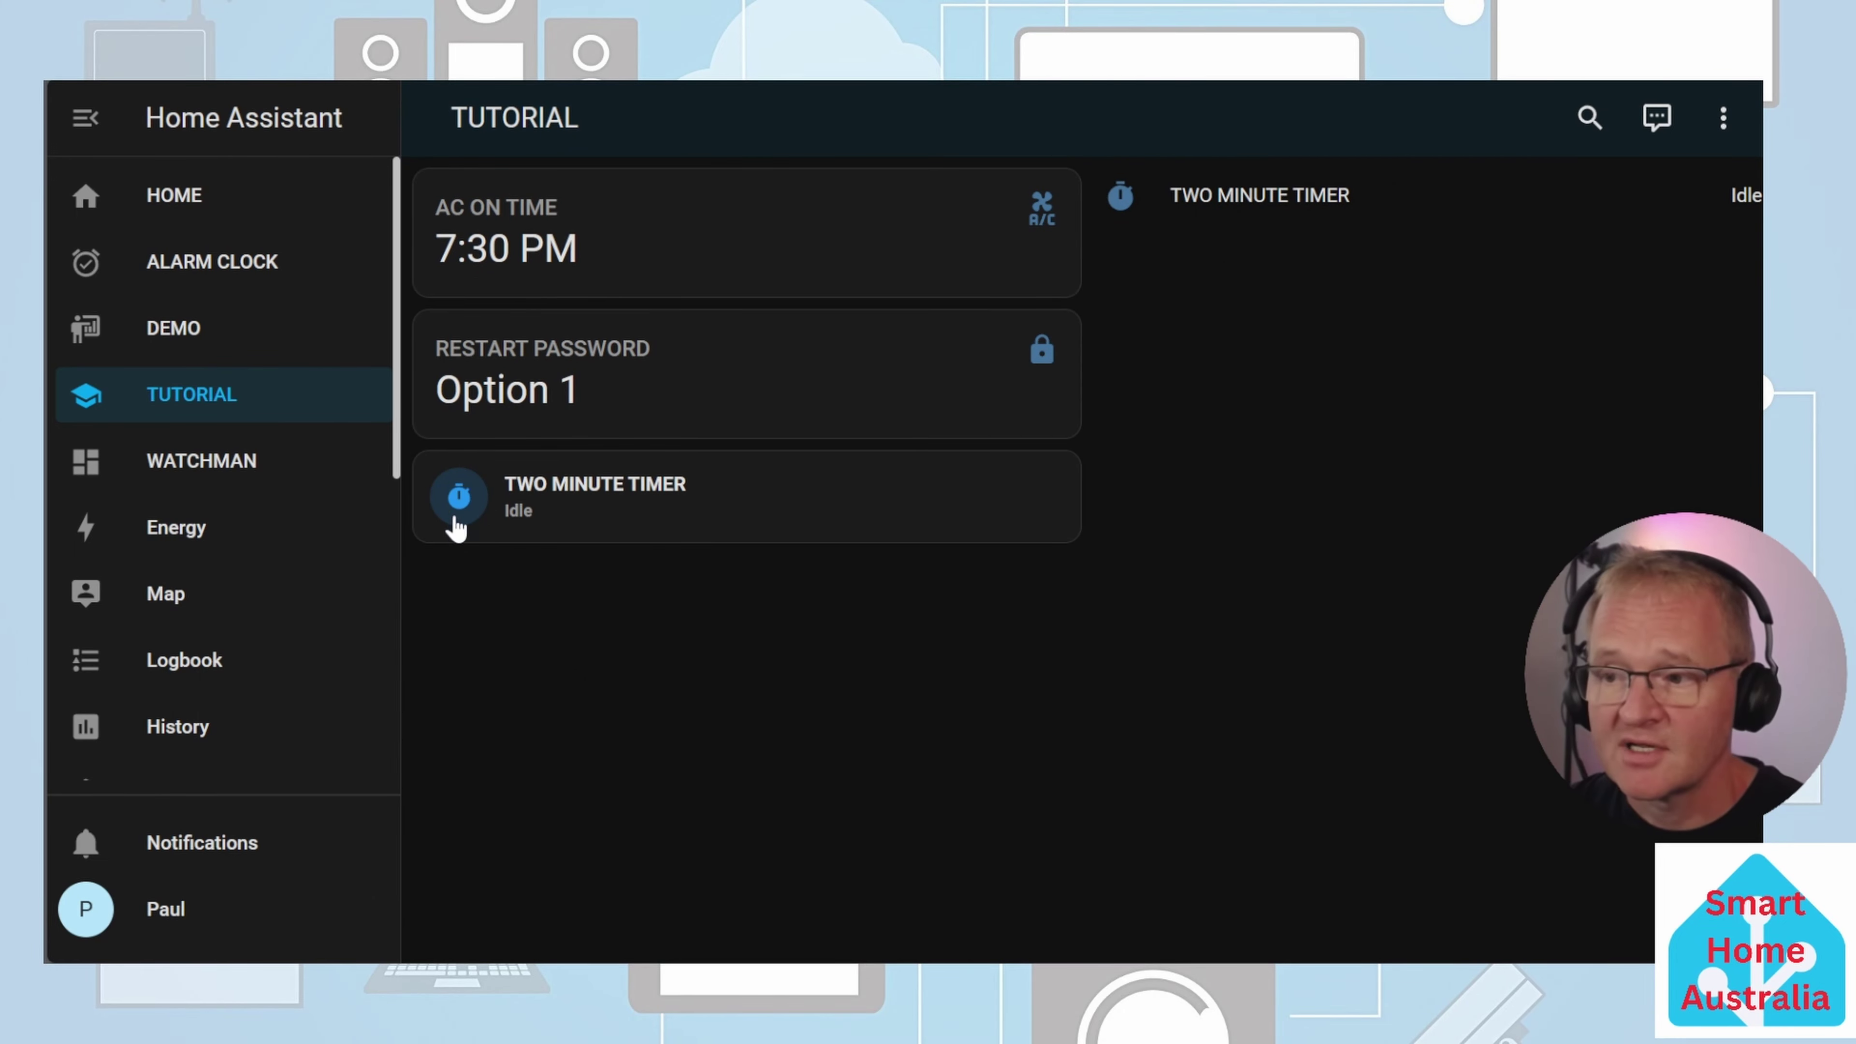
Test the TWO MINUTE TIMER card by starting, pausing, resuming and finishing the timer
left_click(457, 501)
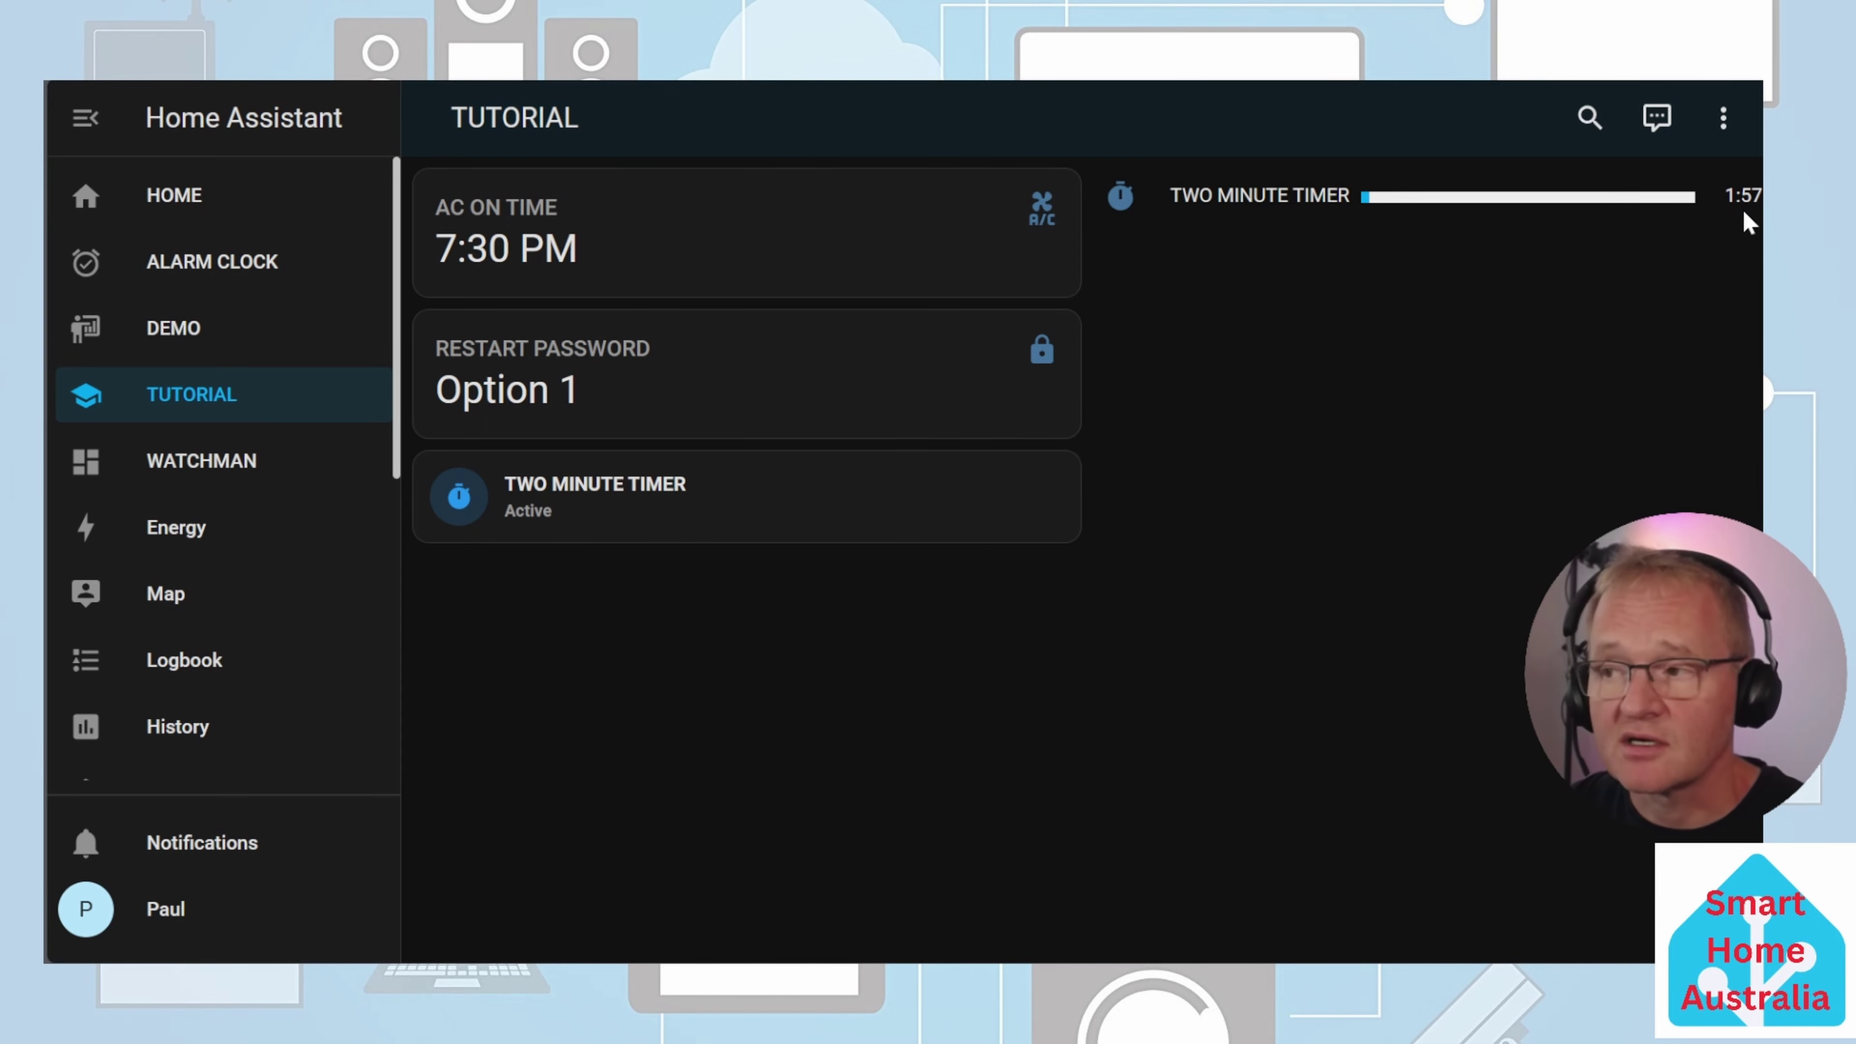
left_click(457, 497)
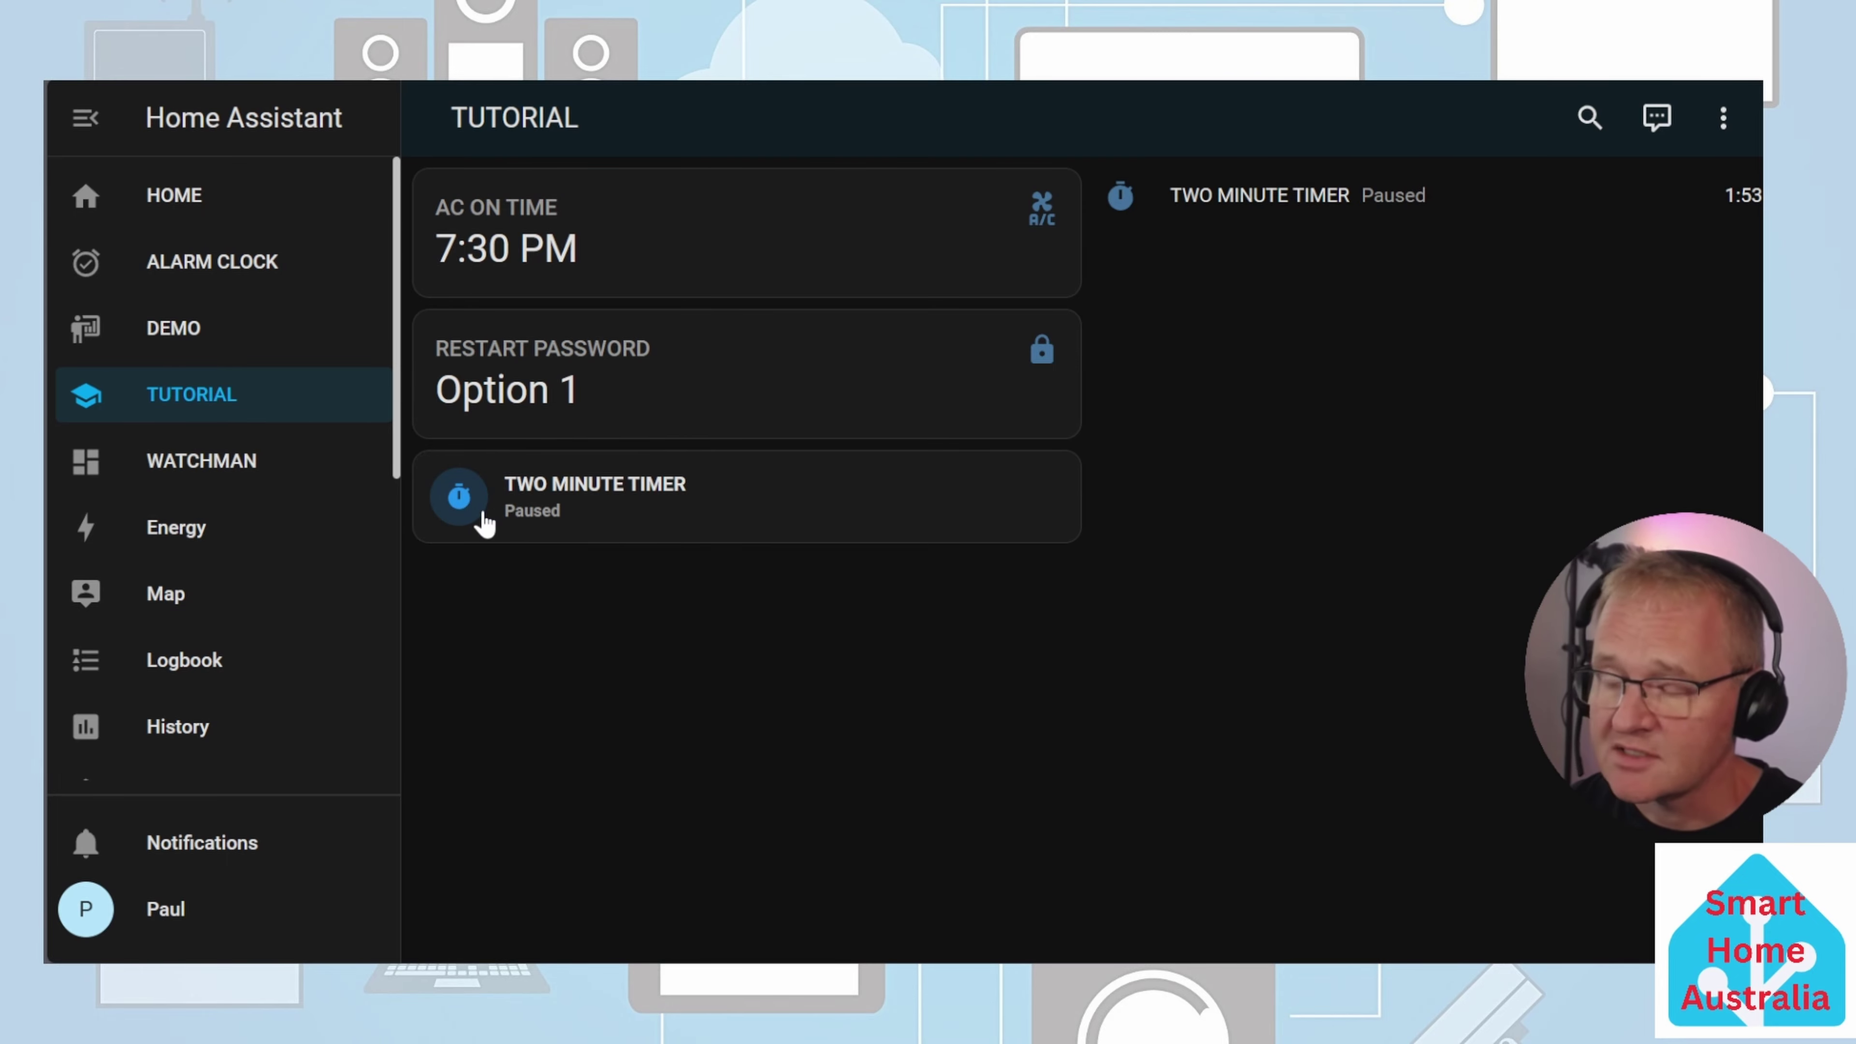
left_click(460, 500)
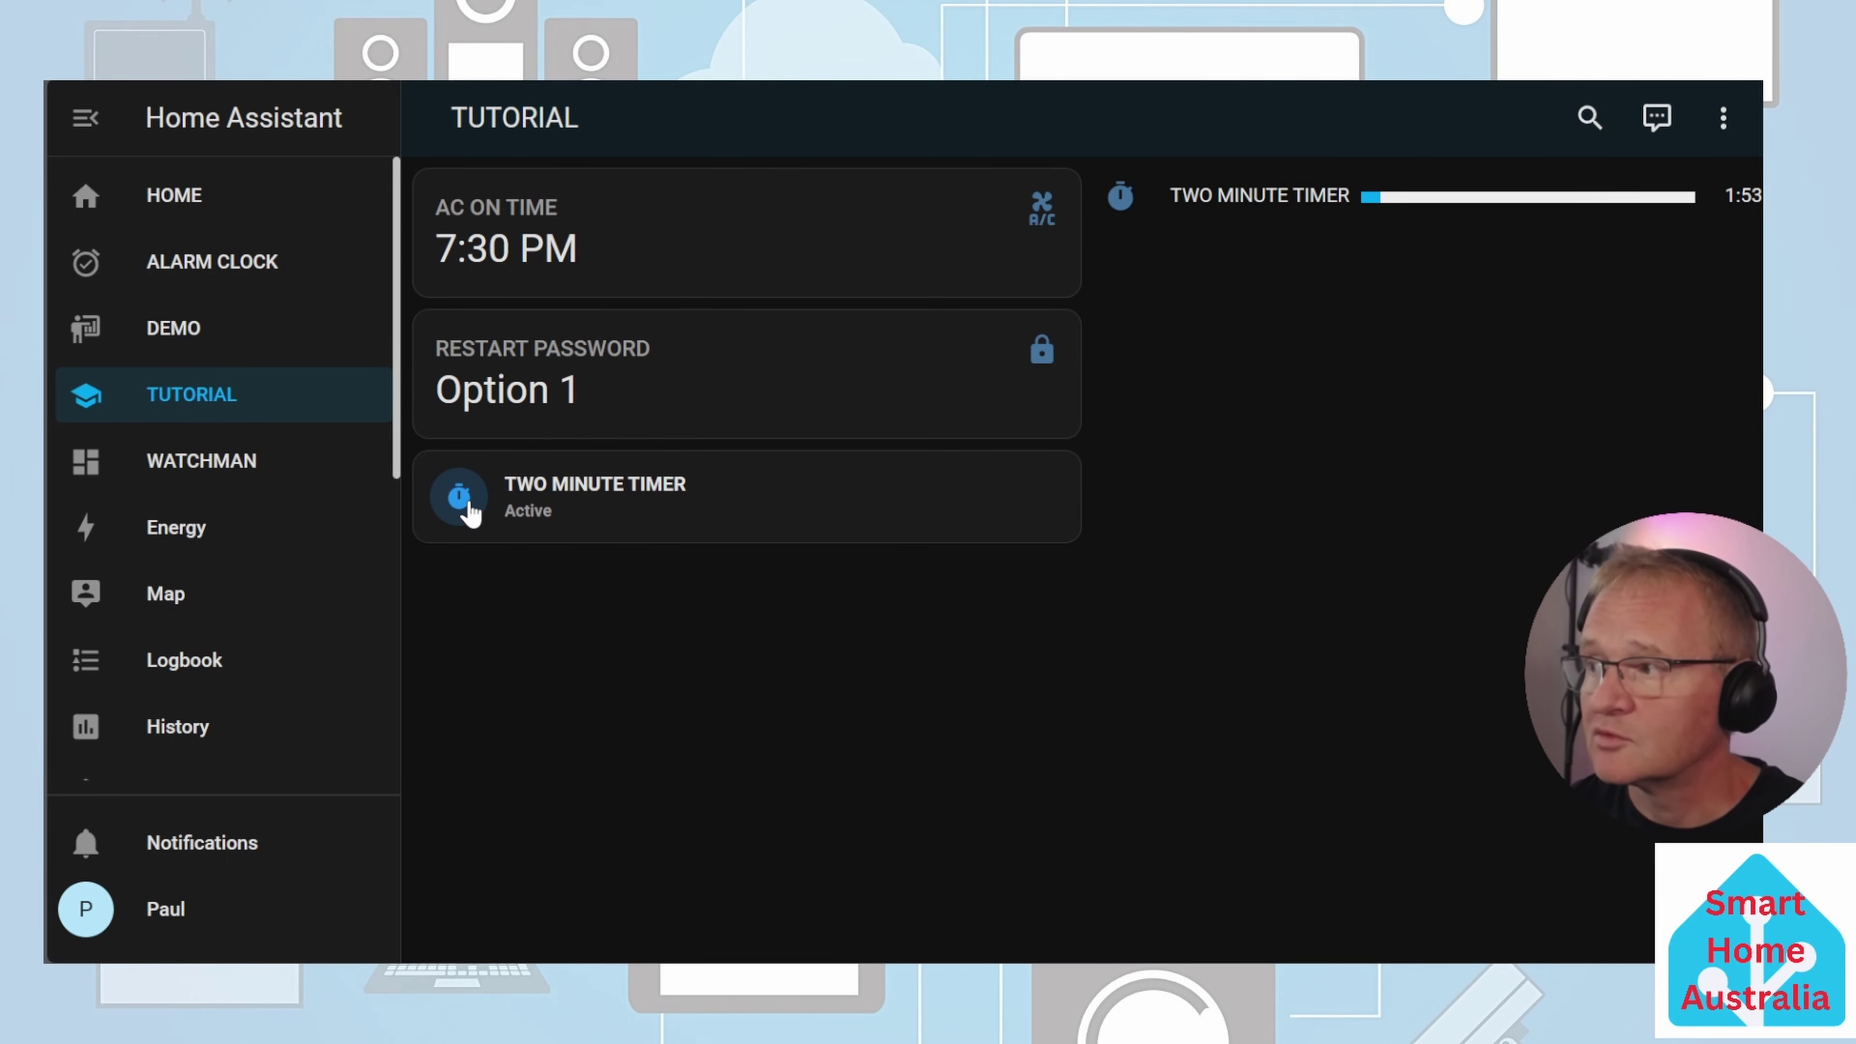
left_click(474, 519)
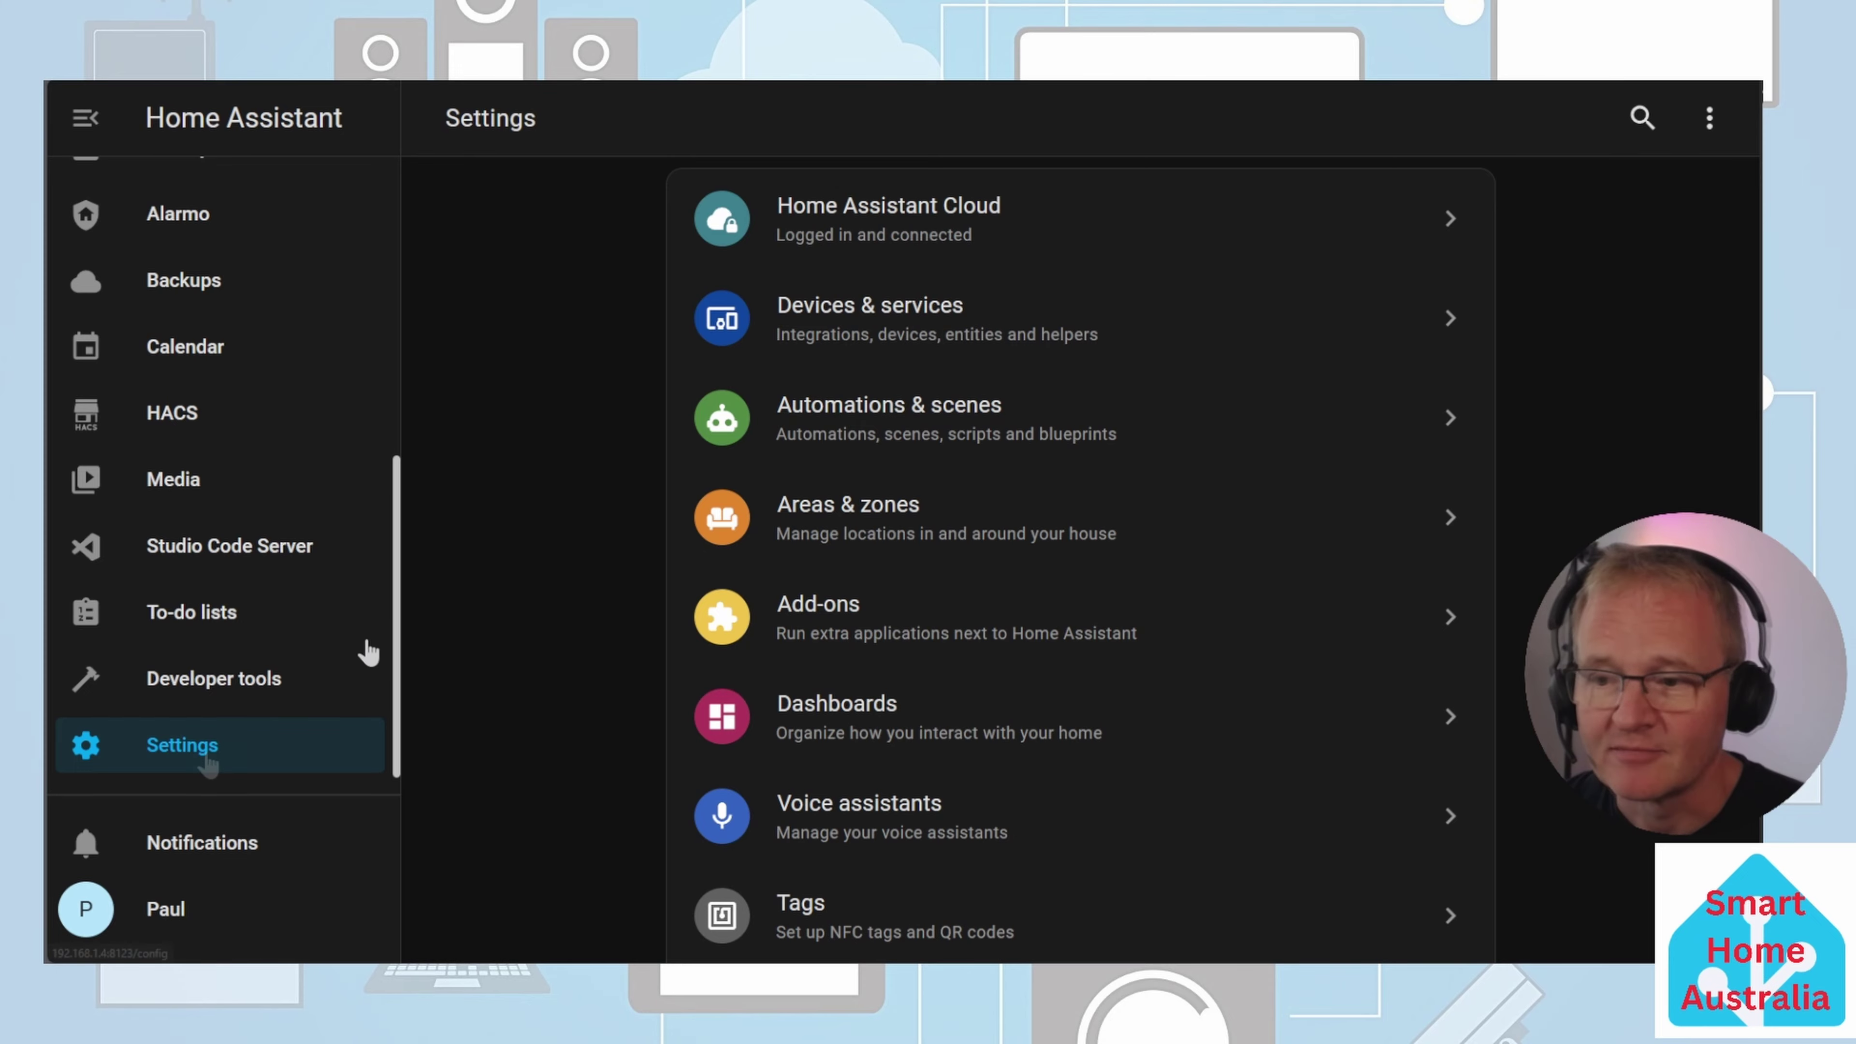
Start a new Dropdown helper named HOUSE LIGHTING MODE with the icon mdi:floor-lamp
left_click(960, 335)
left_click(1325, 124)
left_click(1617, 922)
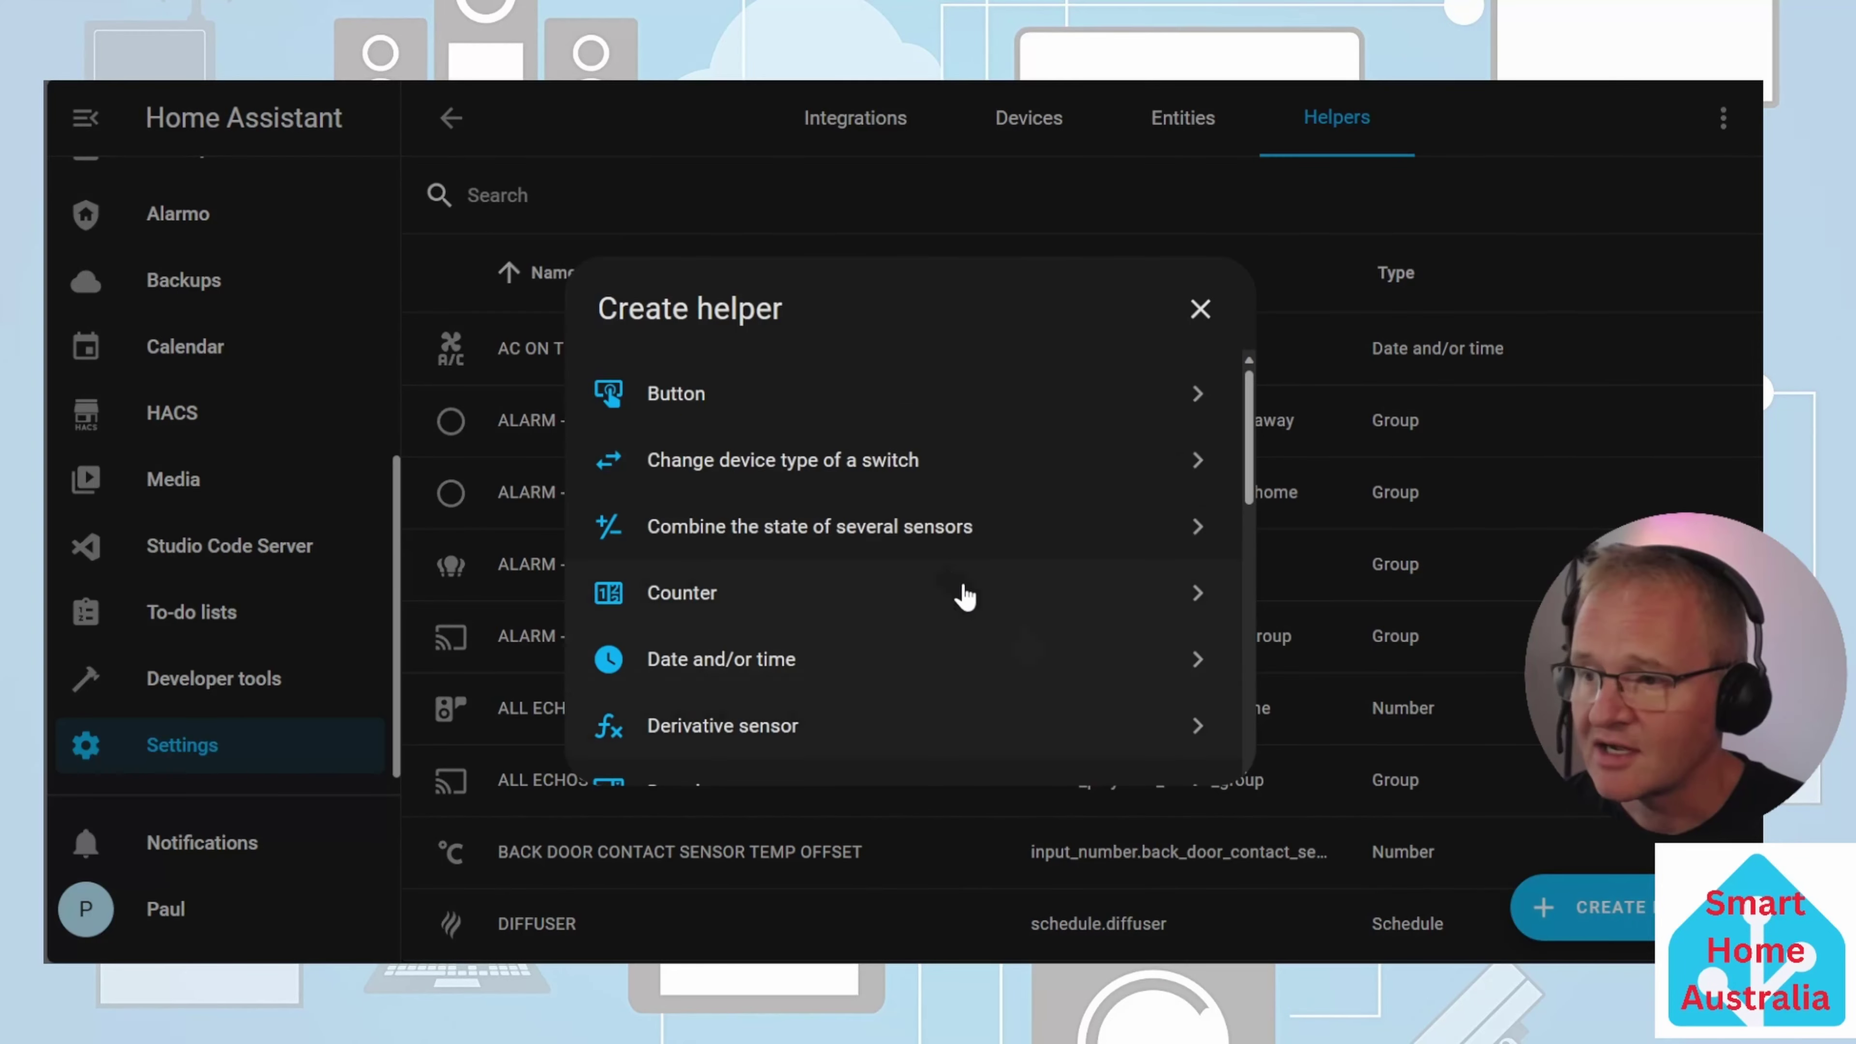
scroll(767, 552, "down", 3)
left_click(732, 545)
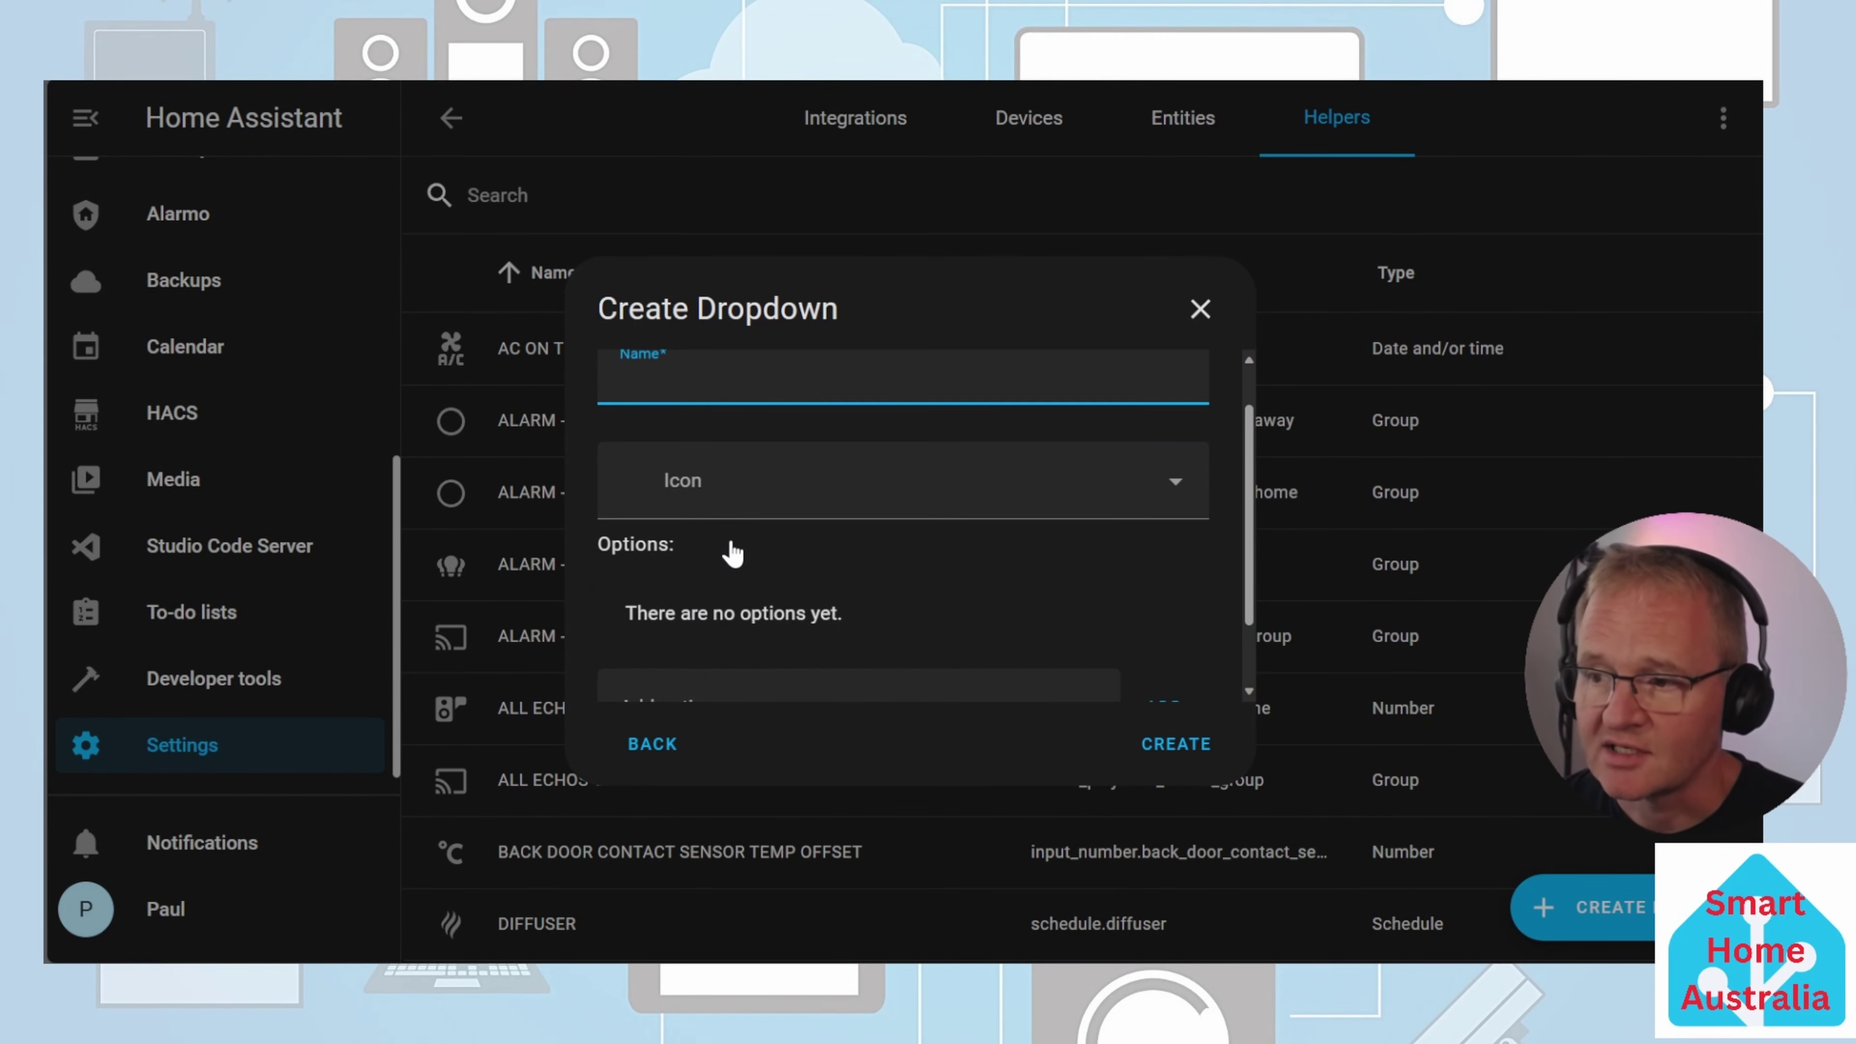
type("HOUSE LIGHTING MODE")
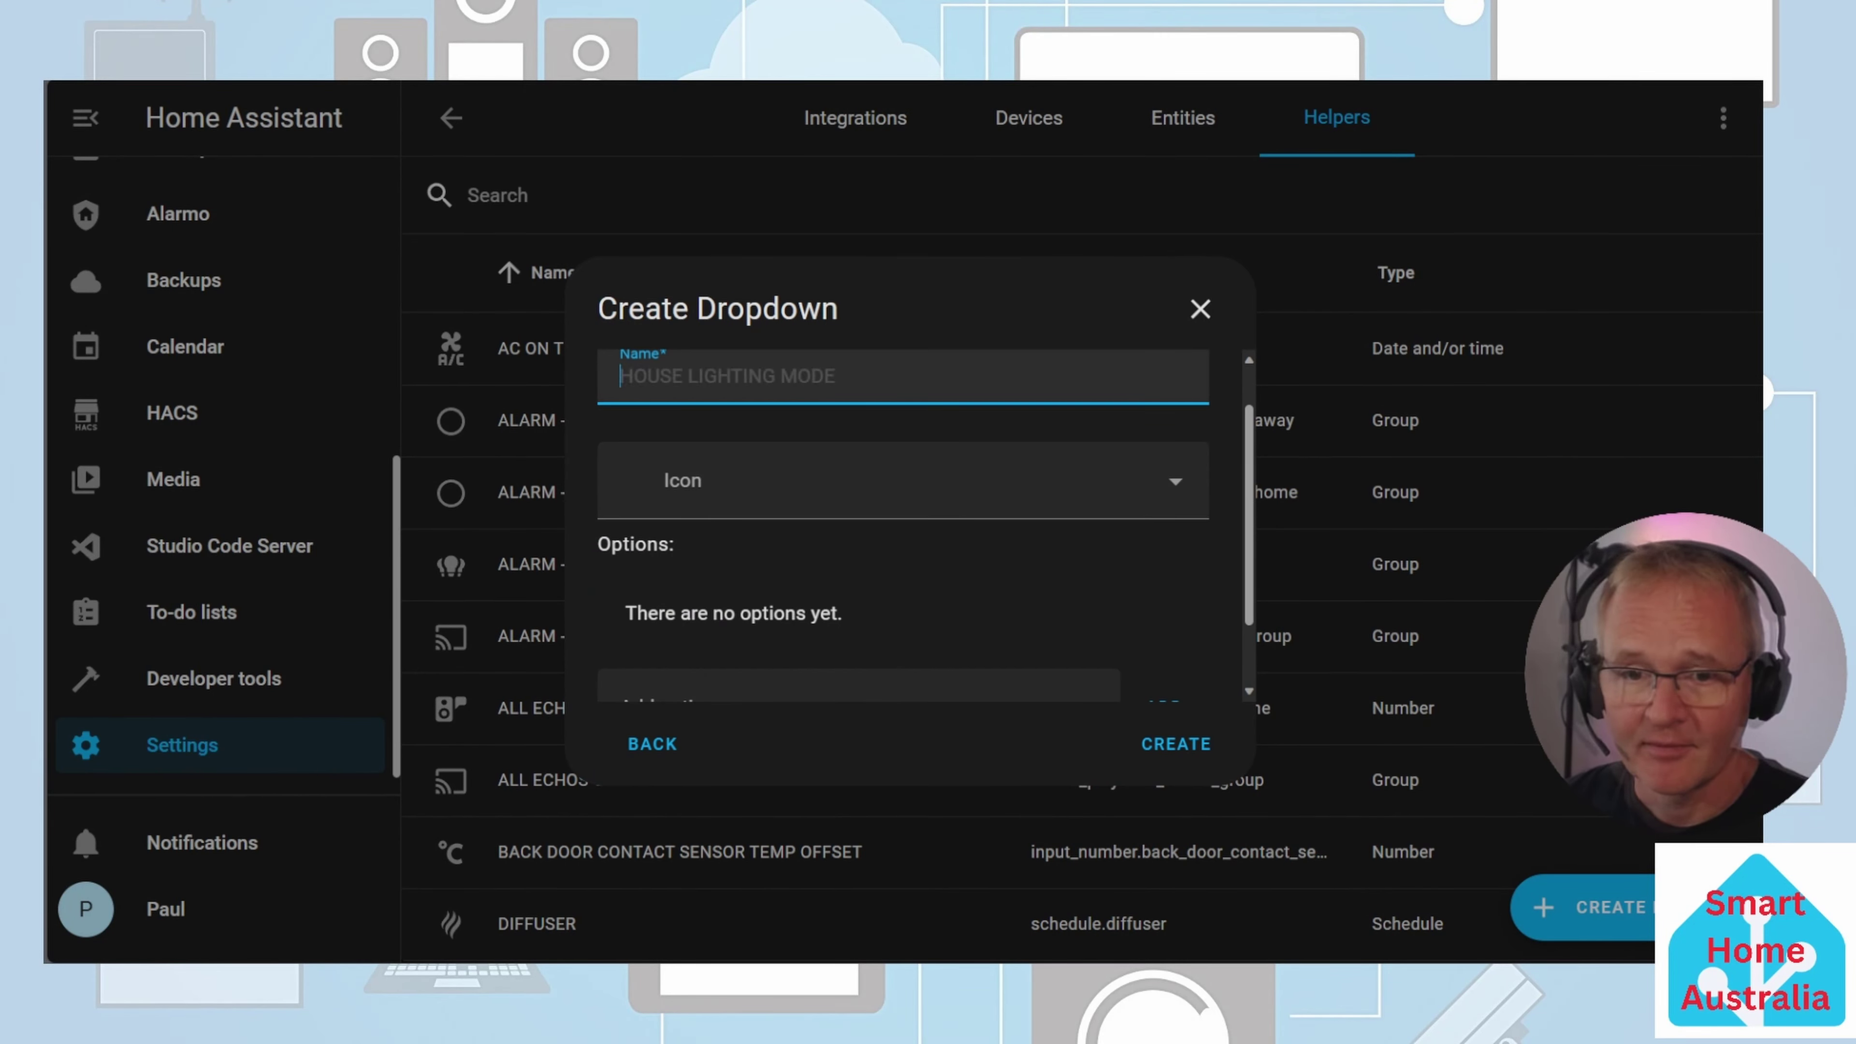
key("Tab")
type("mdi:floor-lamp")
left_click(799, 584)
scroll(731, 622, "down", 1)
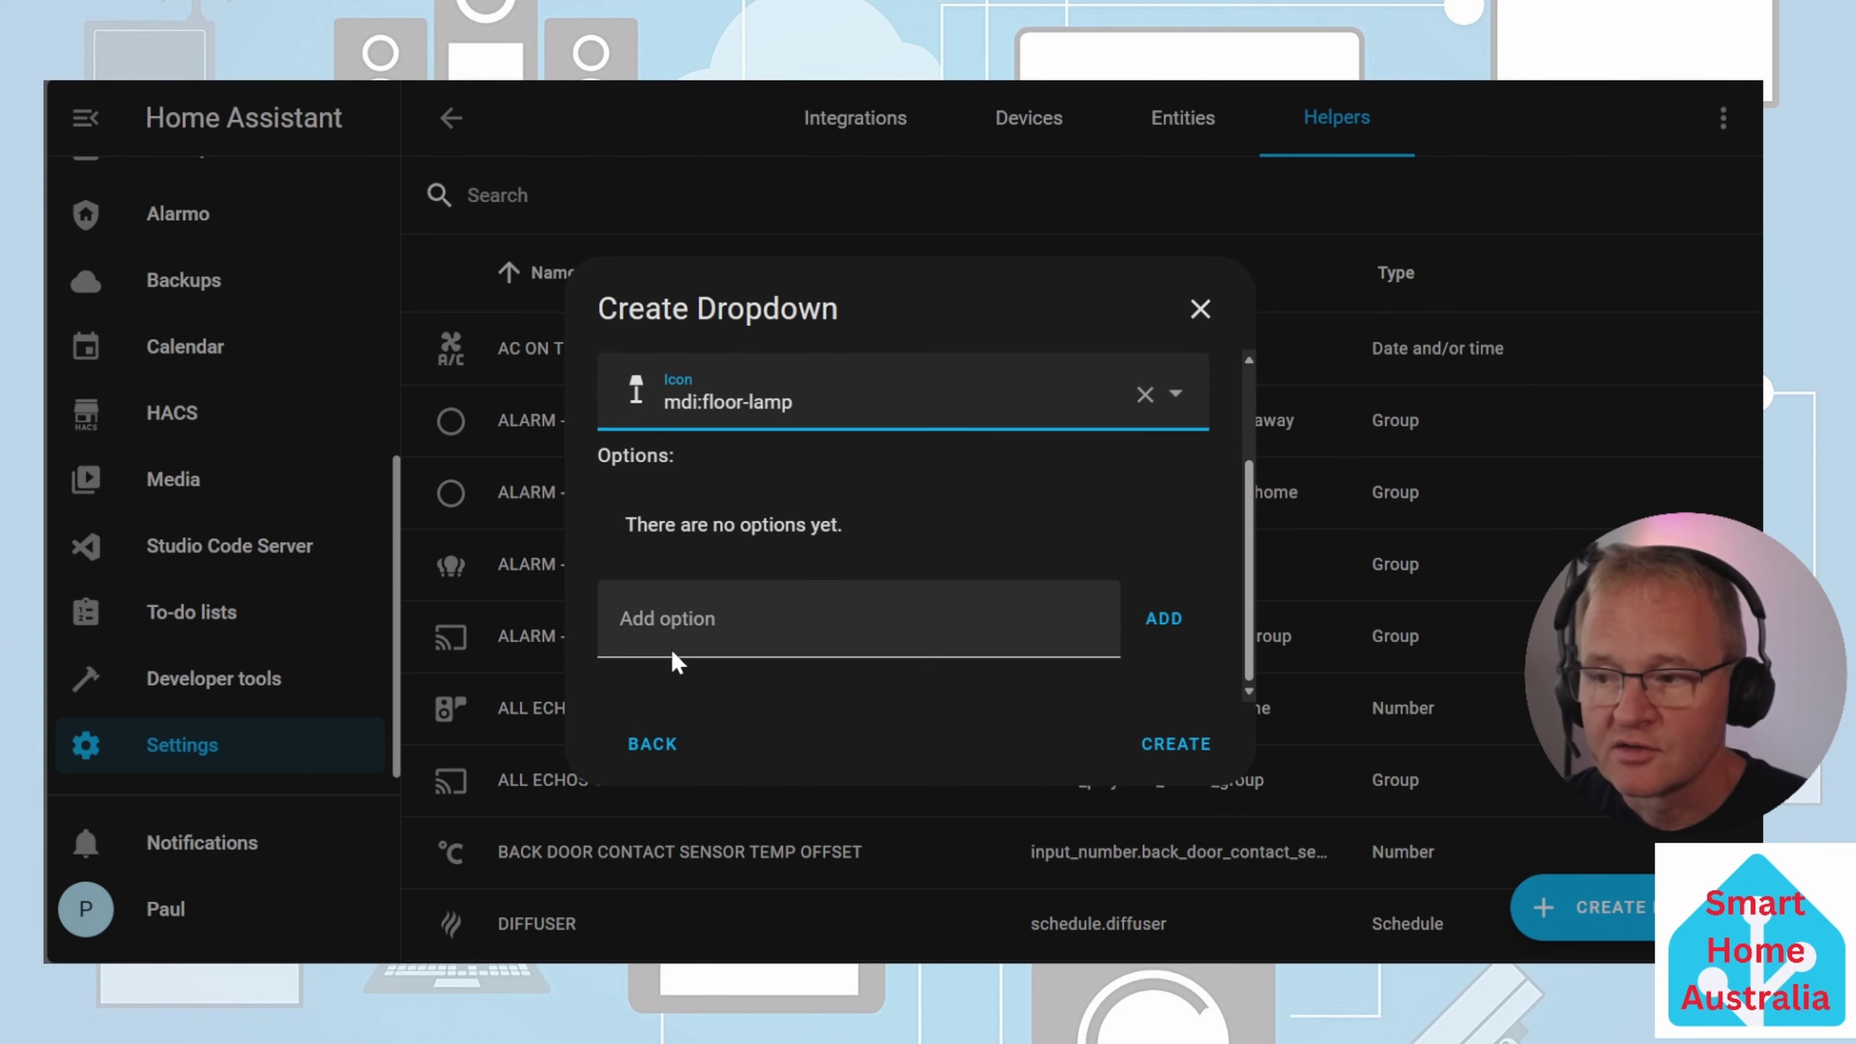
Add the options NONE, WATCHING TV and SLEEPING to the dropdown, create the helper and close its settings
key("Tab")
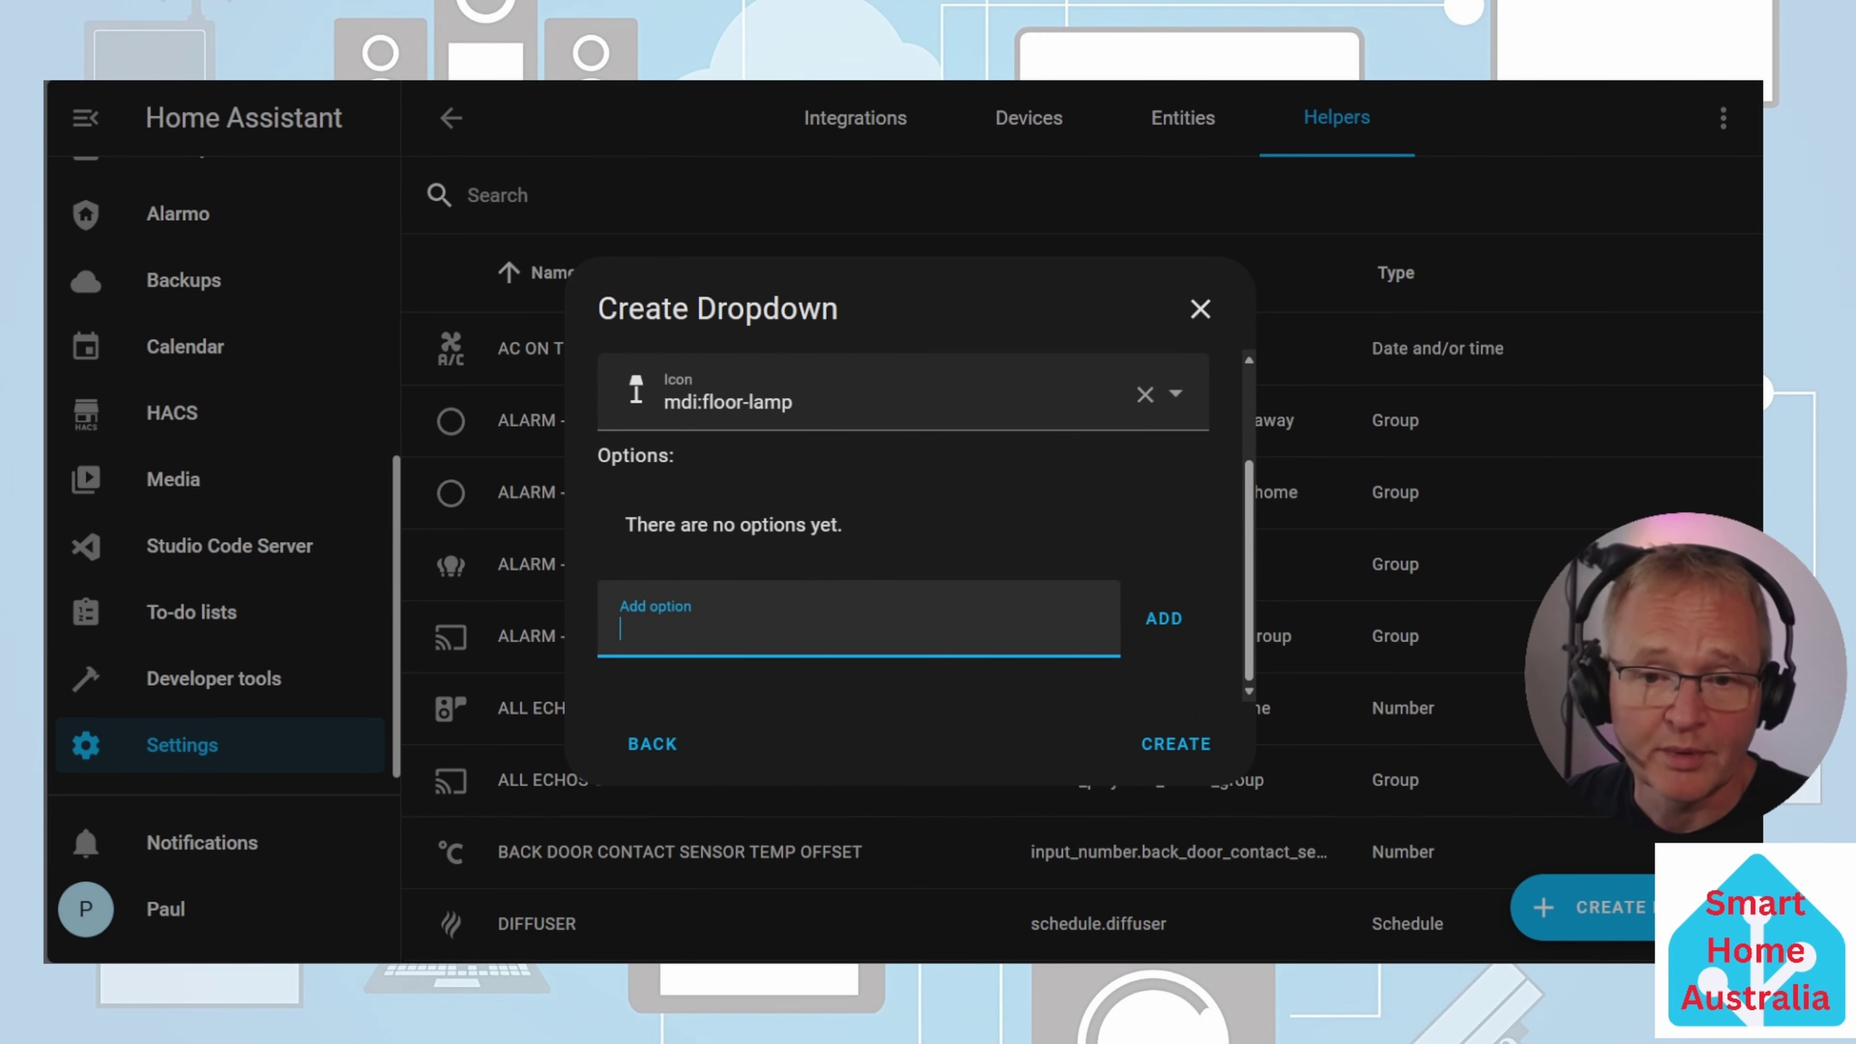
type("NONE")
left_click(1168, 623)
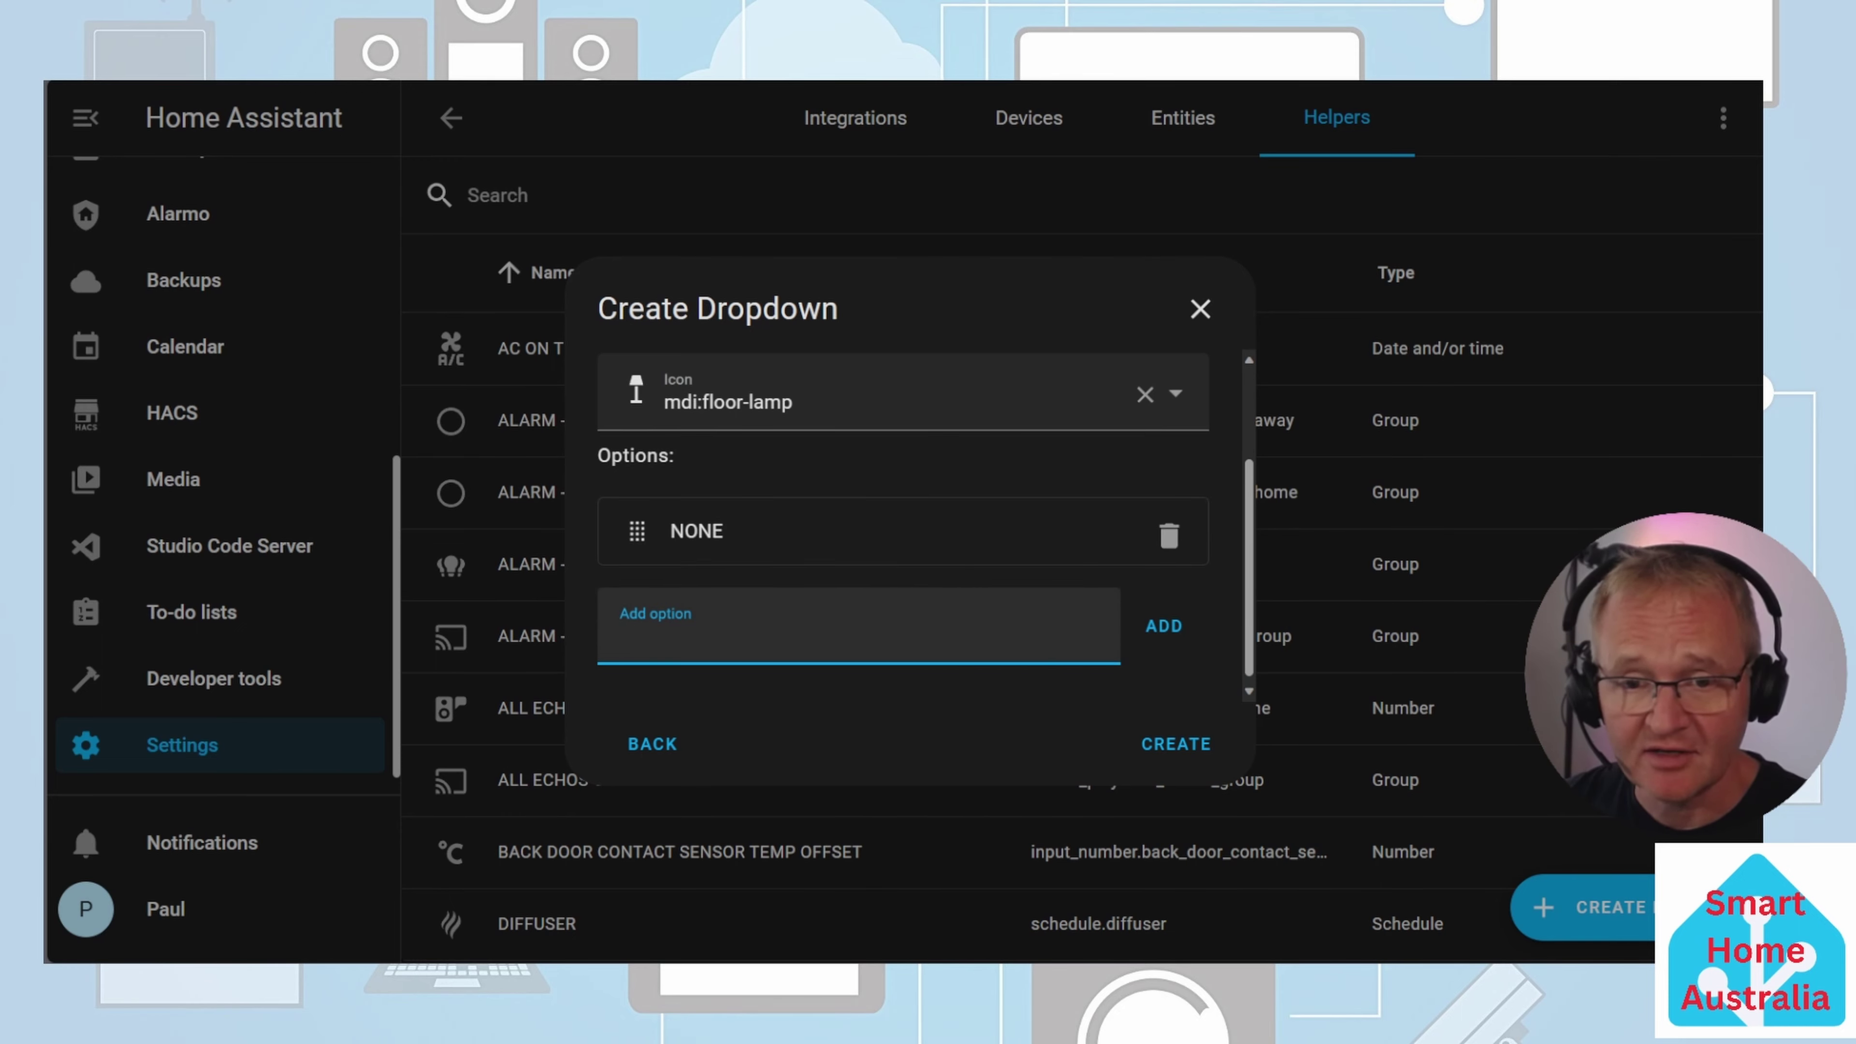
type("WATCHING TV")
left_click(1168, 631)
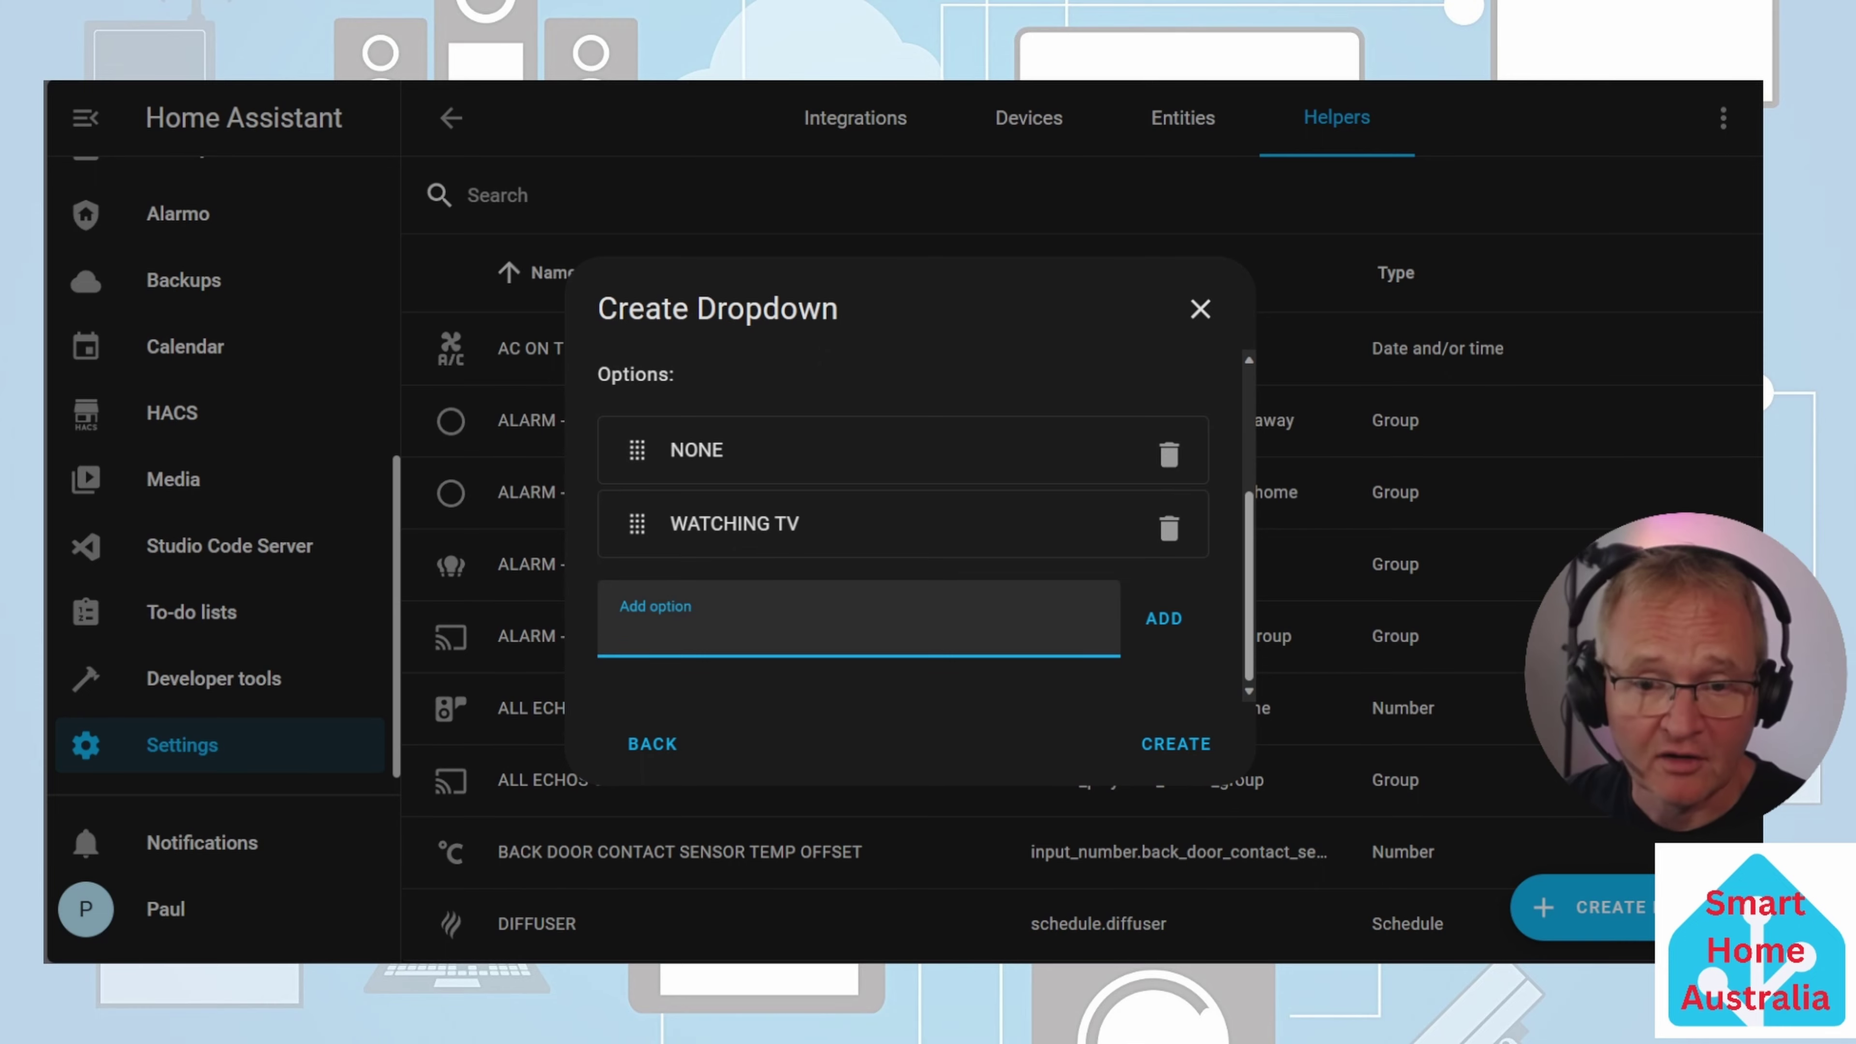
type("SLEEPING")
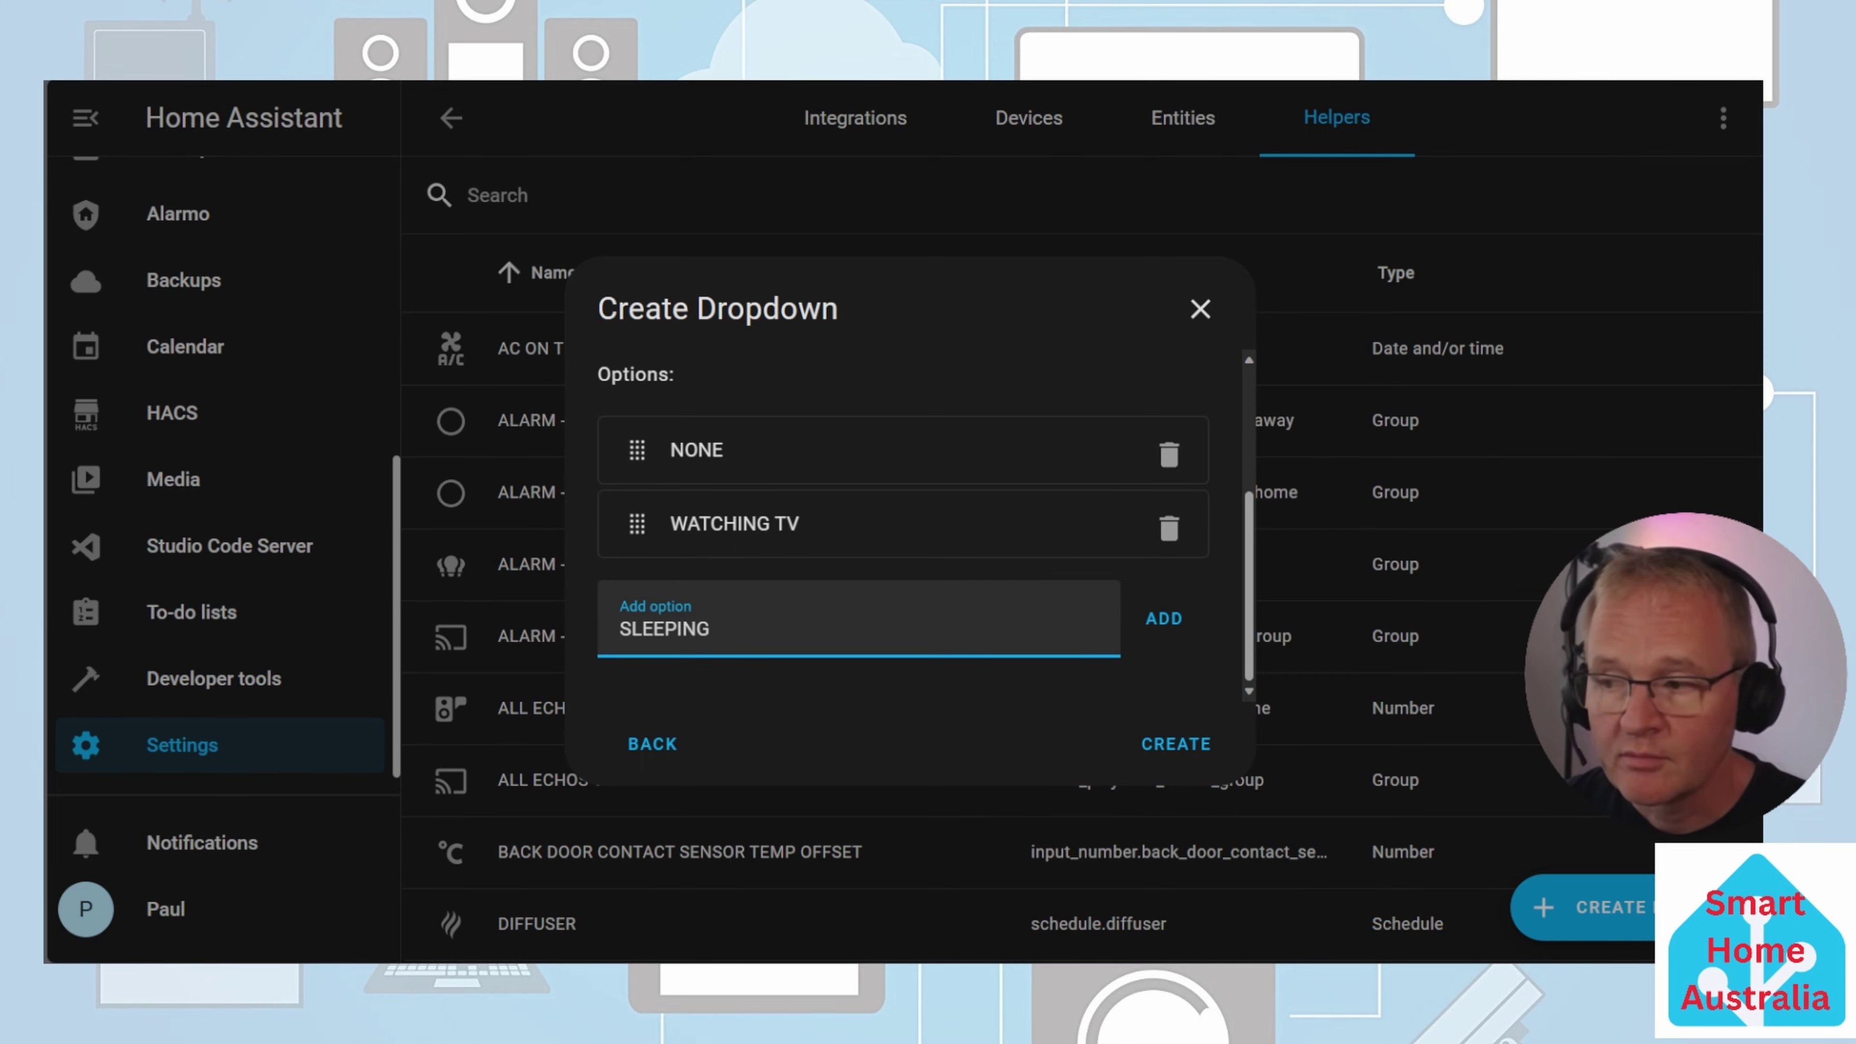
left_click(1168, 632)
left_click(1169, 746)
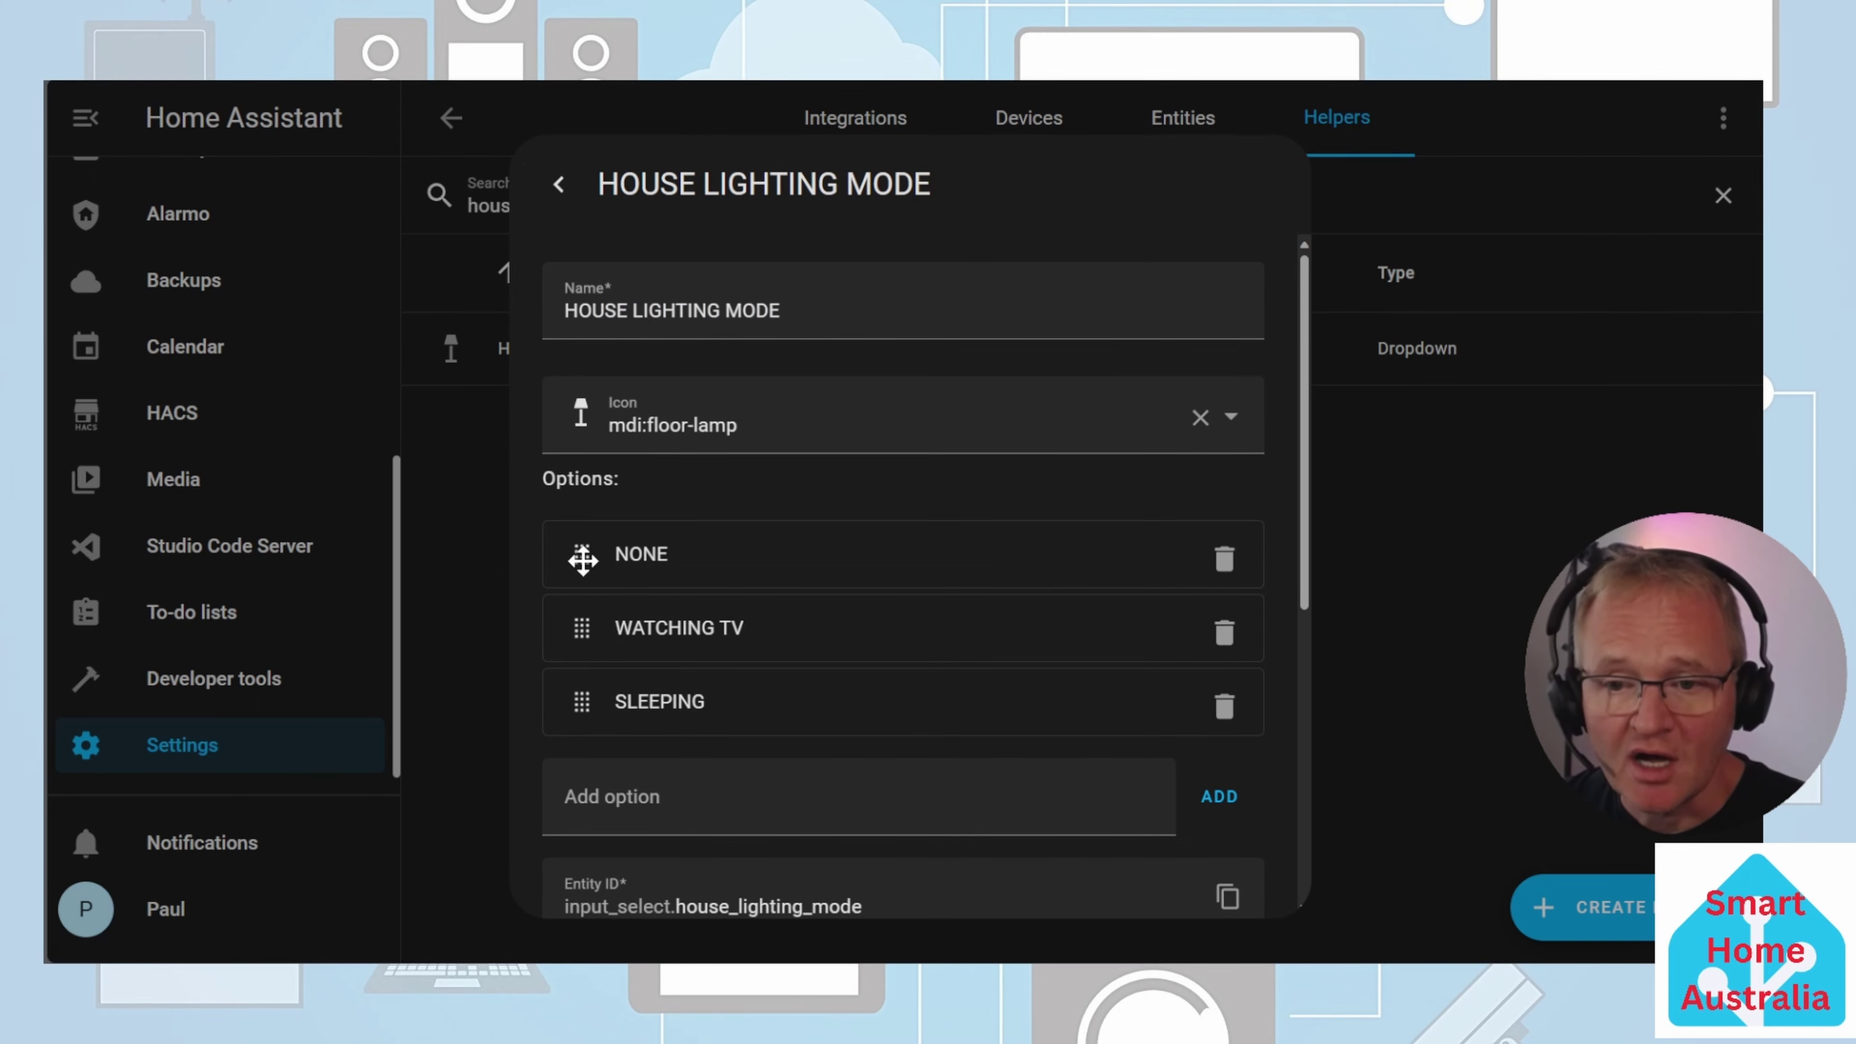
key("Escape")
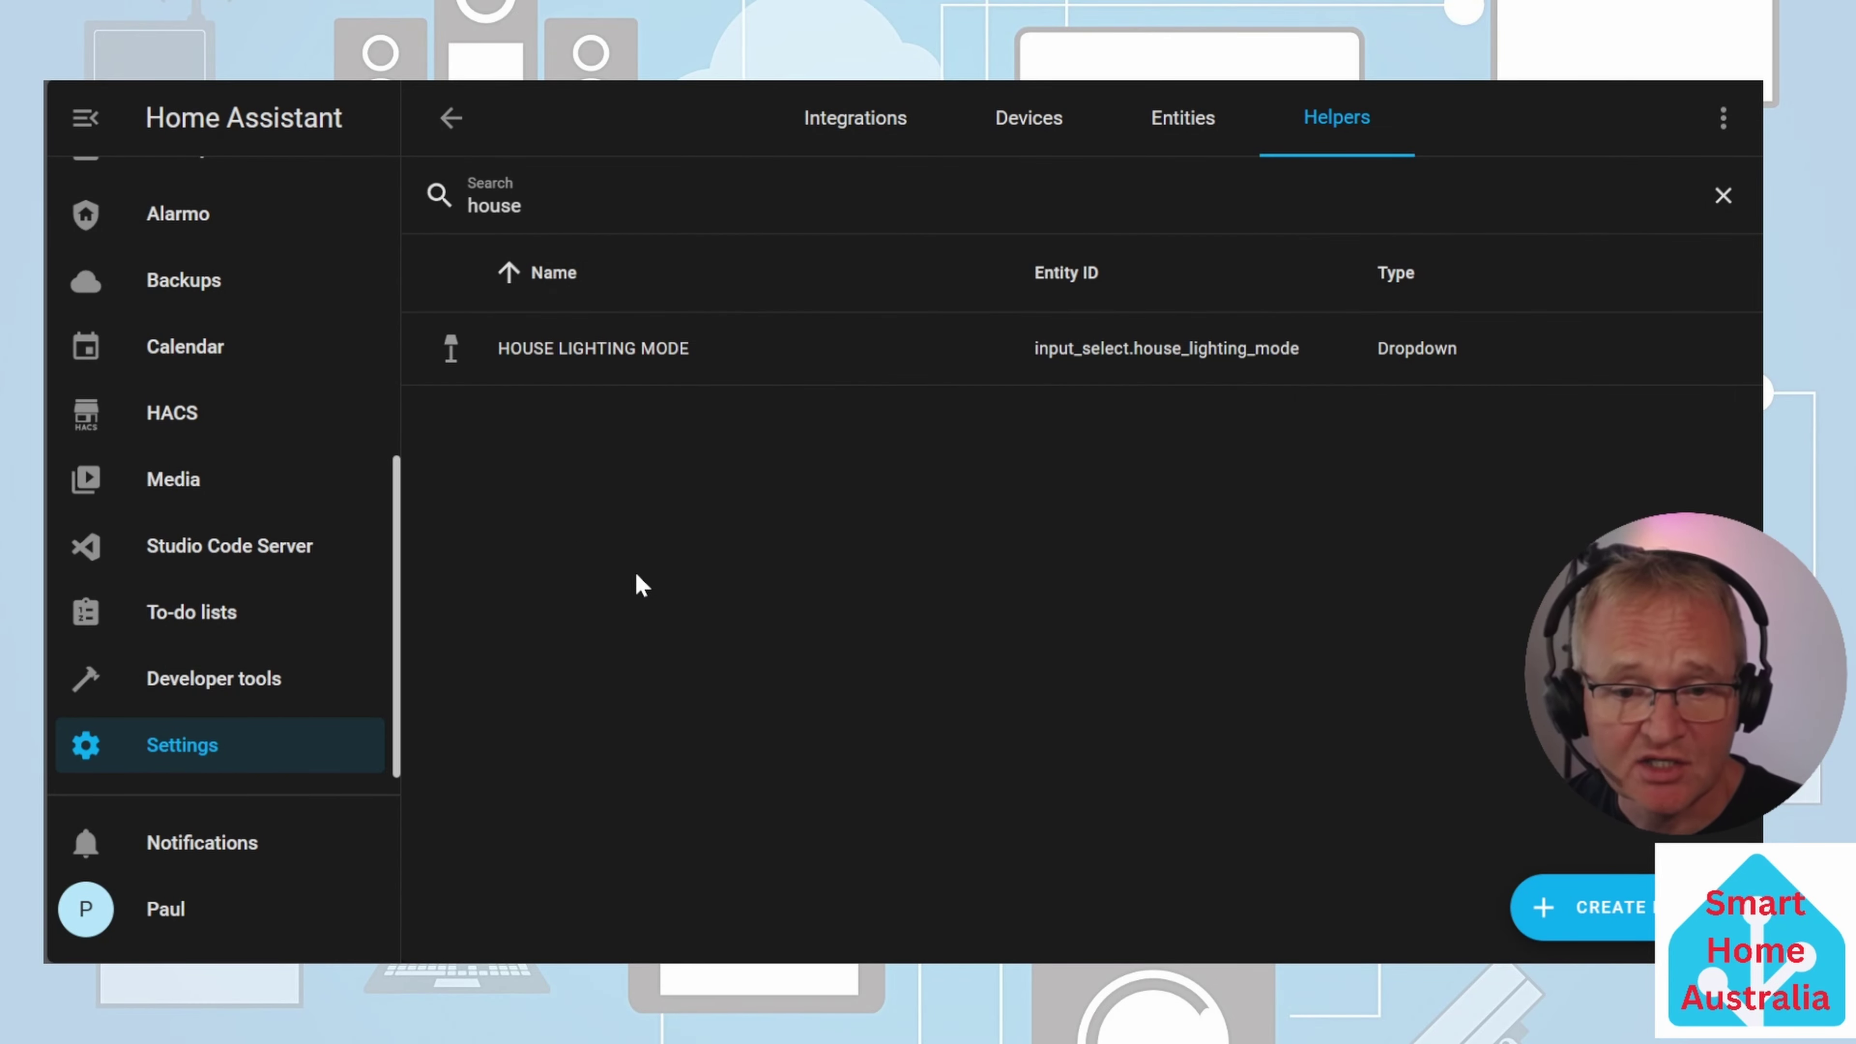
Open the TUTORIAL dashboard for editing and add a Mushroom Select Card
scroll(387, 573, "up", 5)
left_click(216, 401)
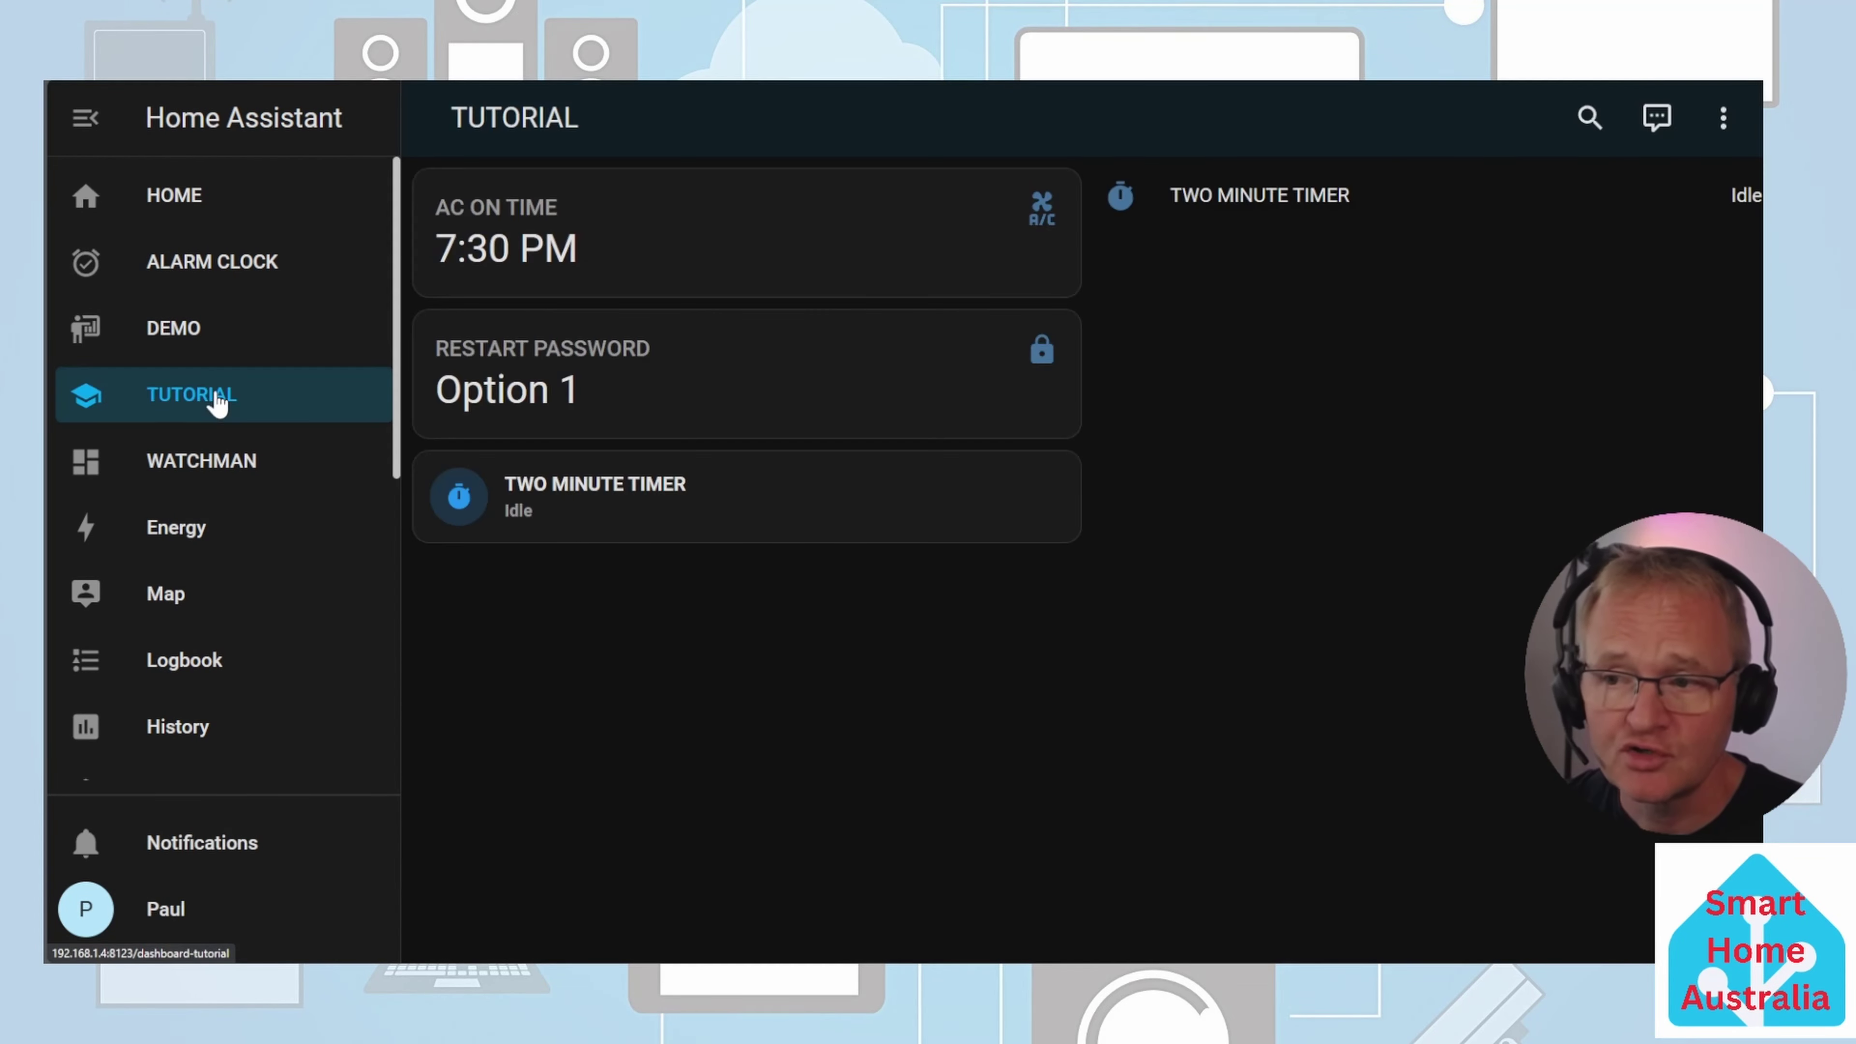
left_click(1718, 123)
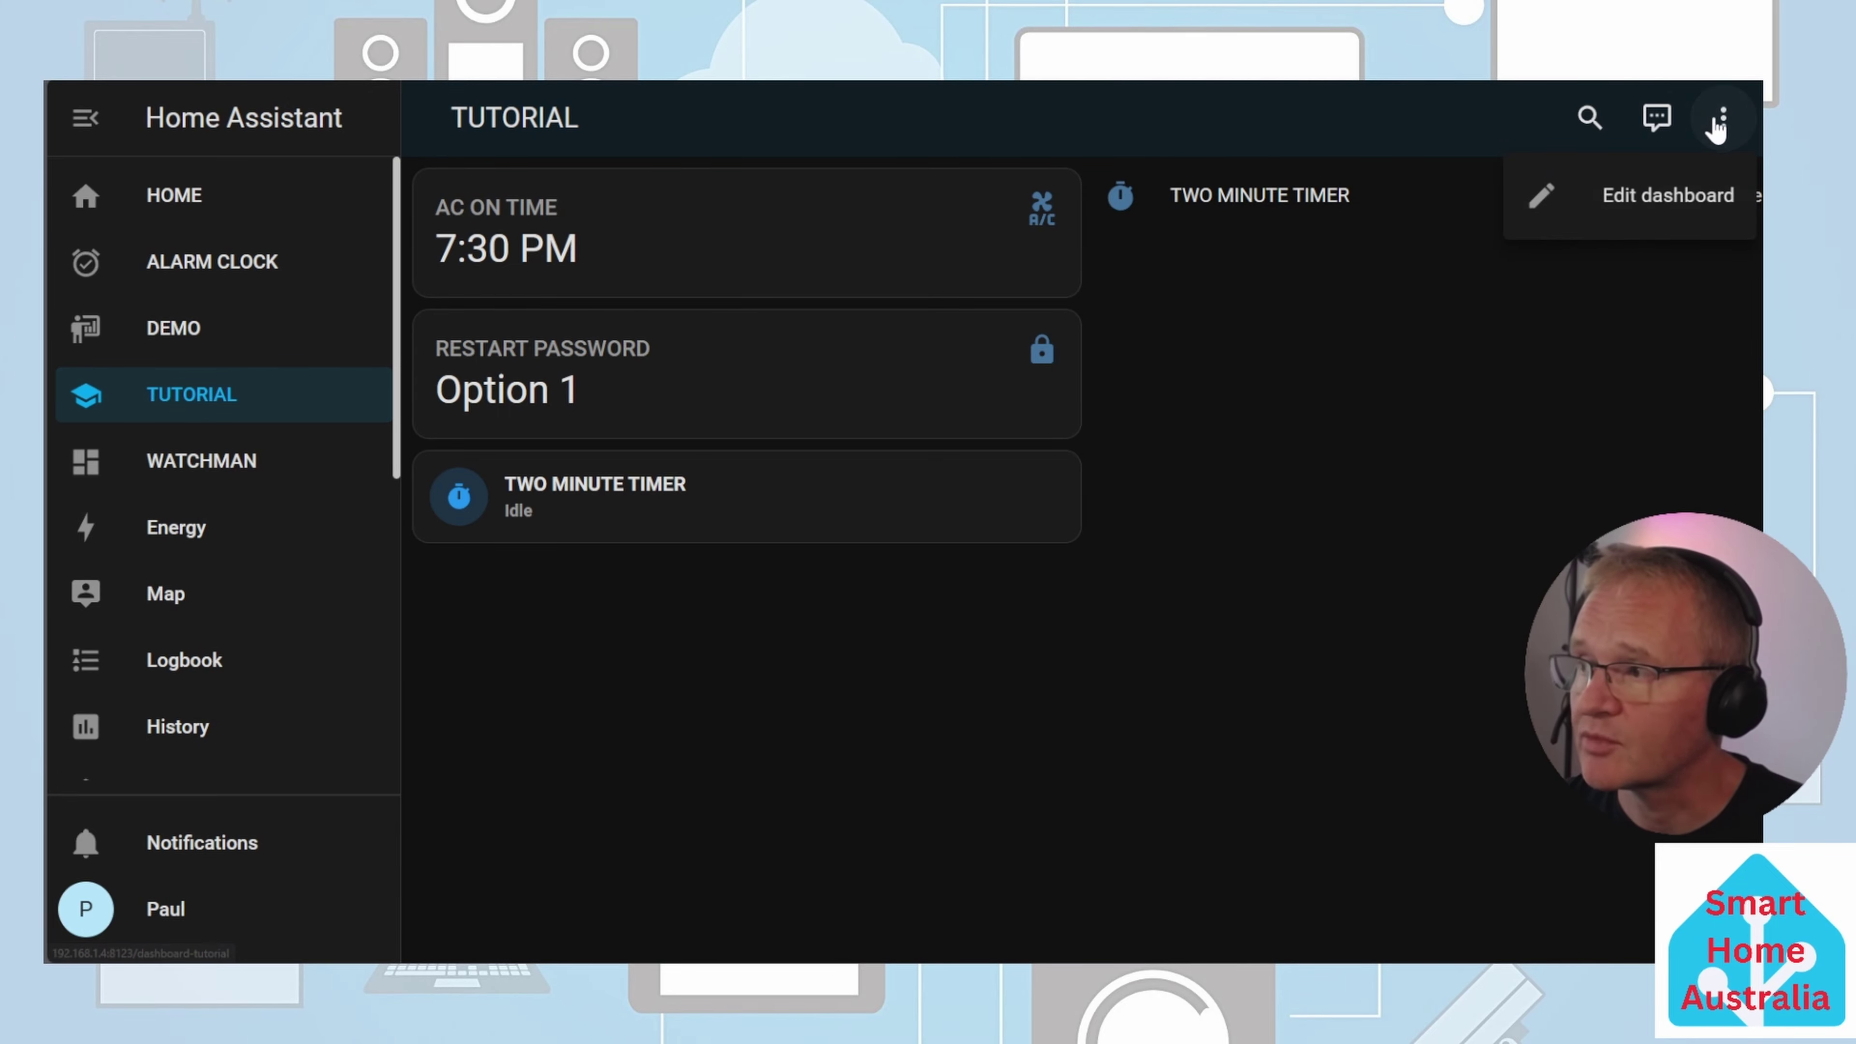
left_click(1635, 197)
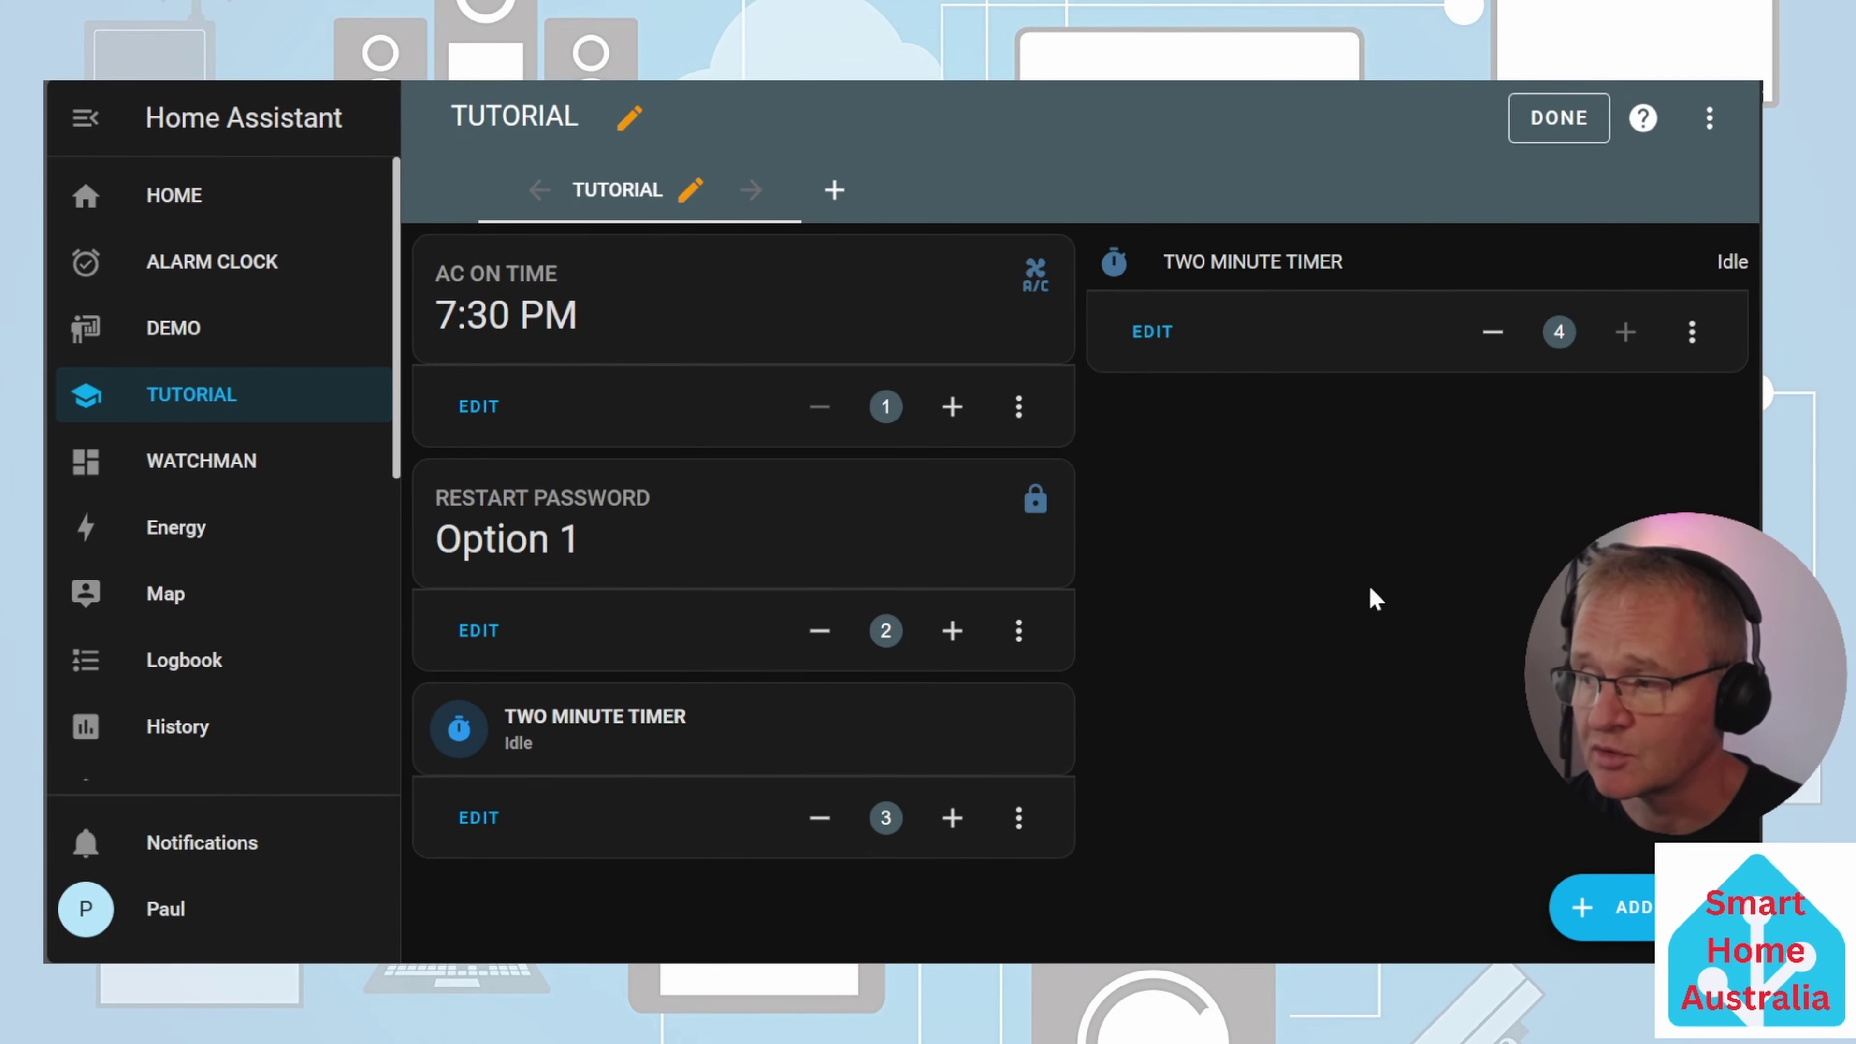
left_click(1607, 910)
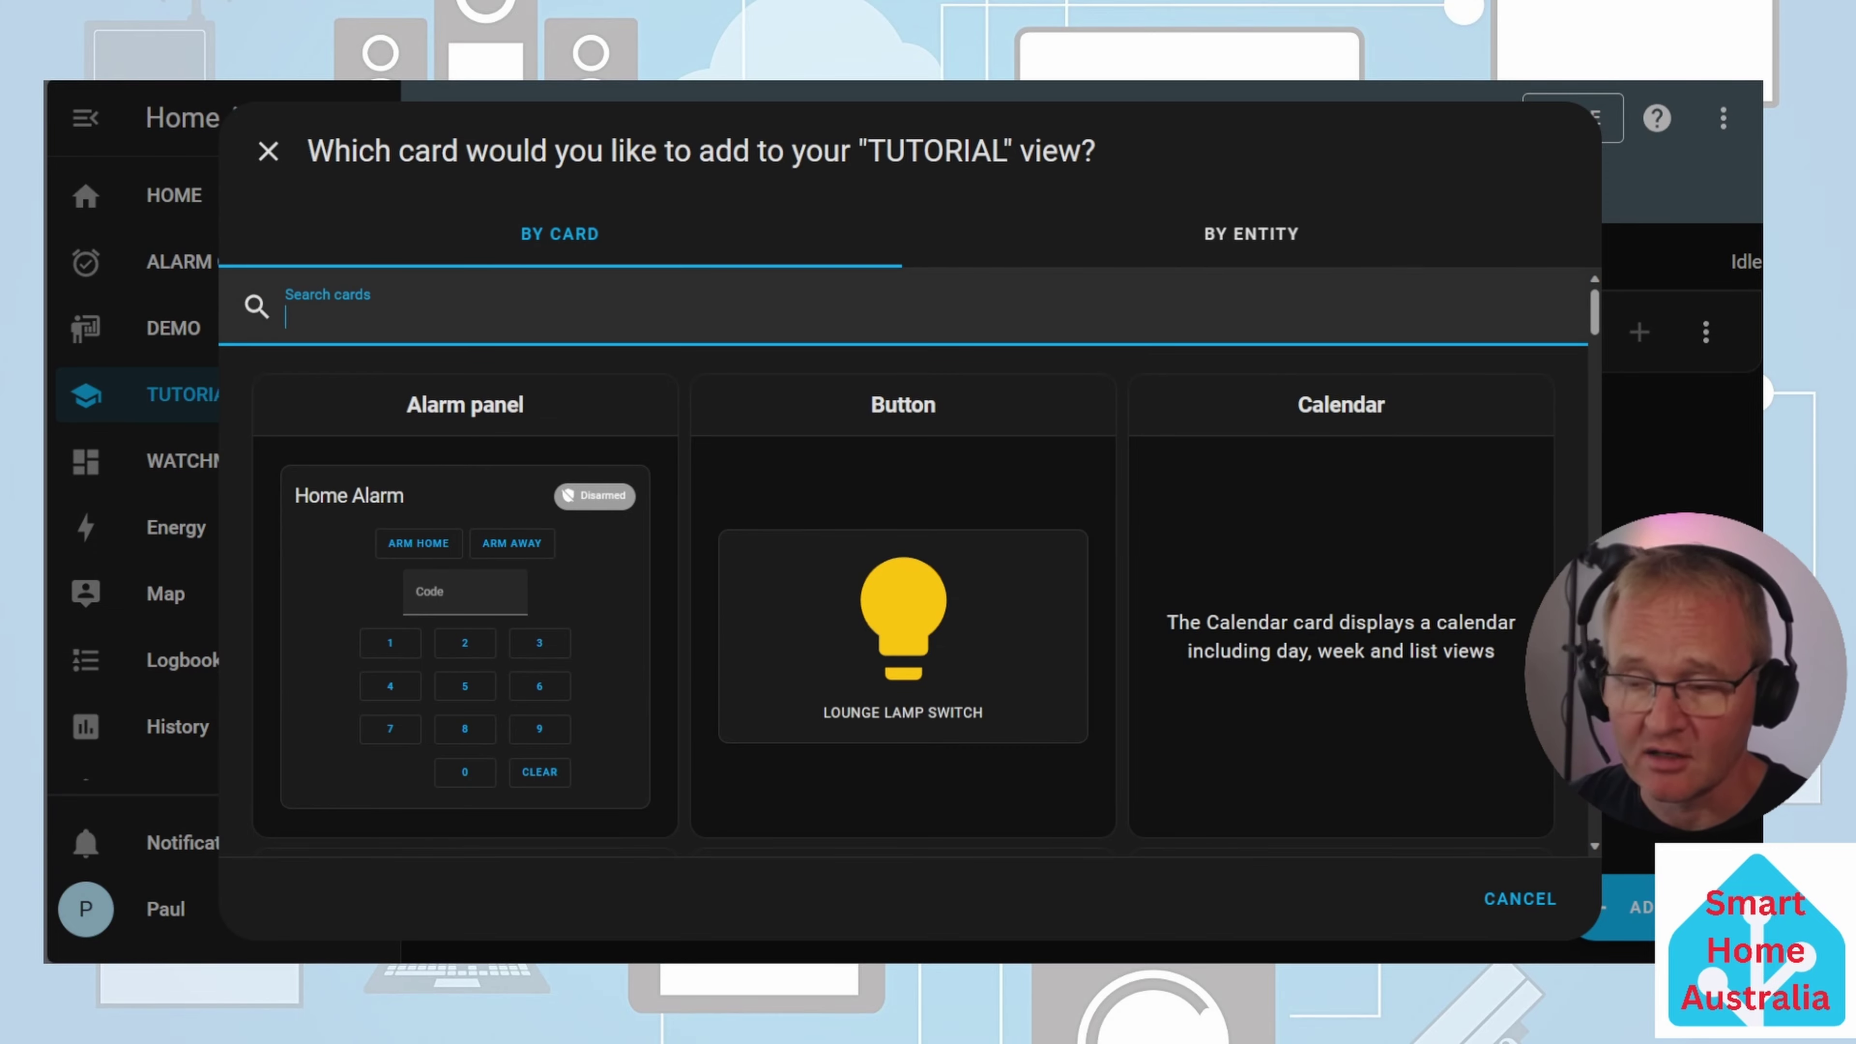
type("mushroom select card")
left_click(1196, 464)
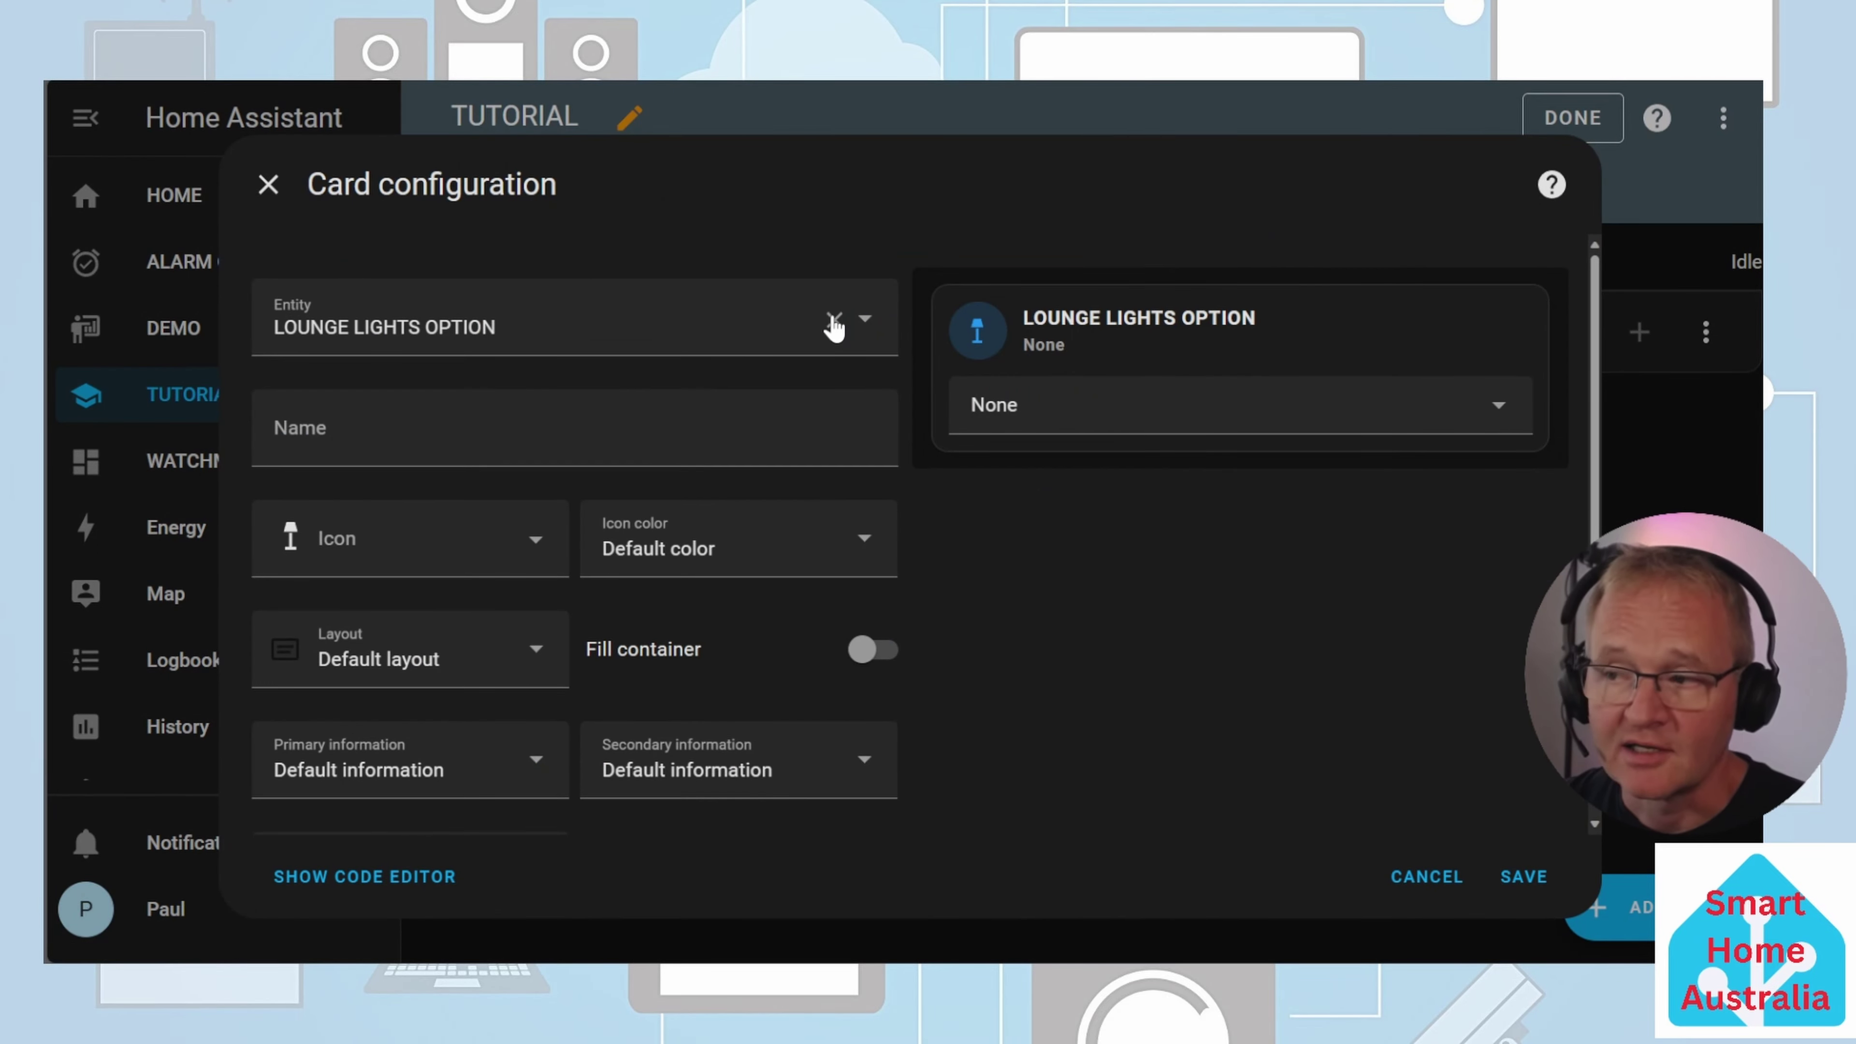
Replace the select card's entity with HOUSE LIGHTING MODE
left_click(832, 321)
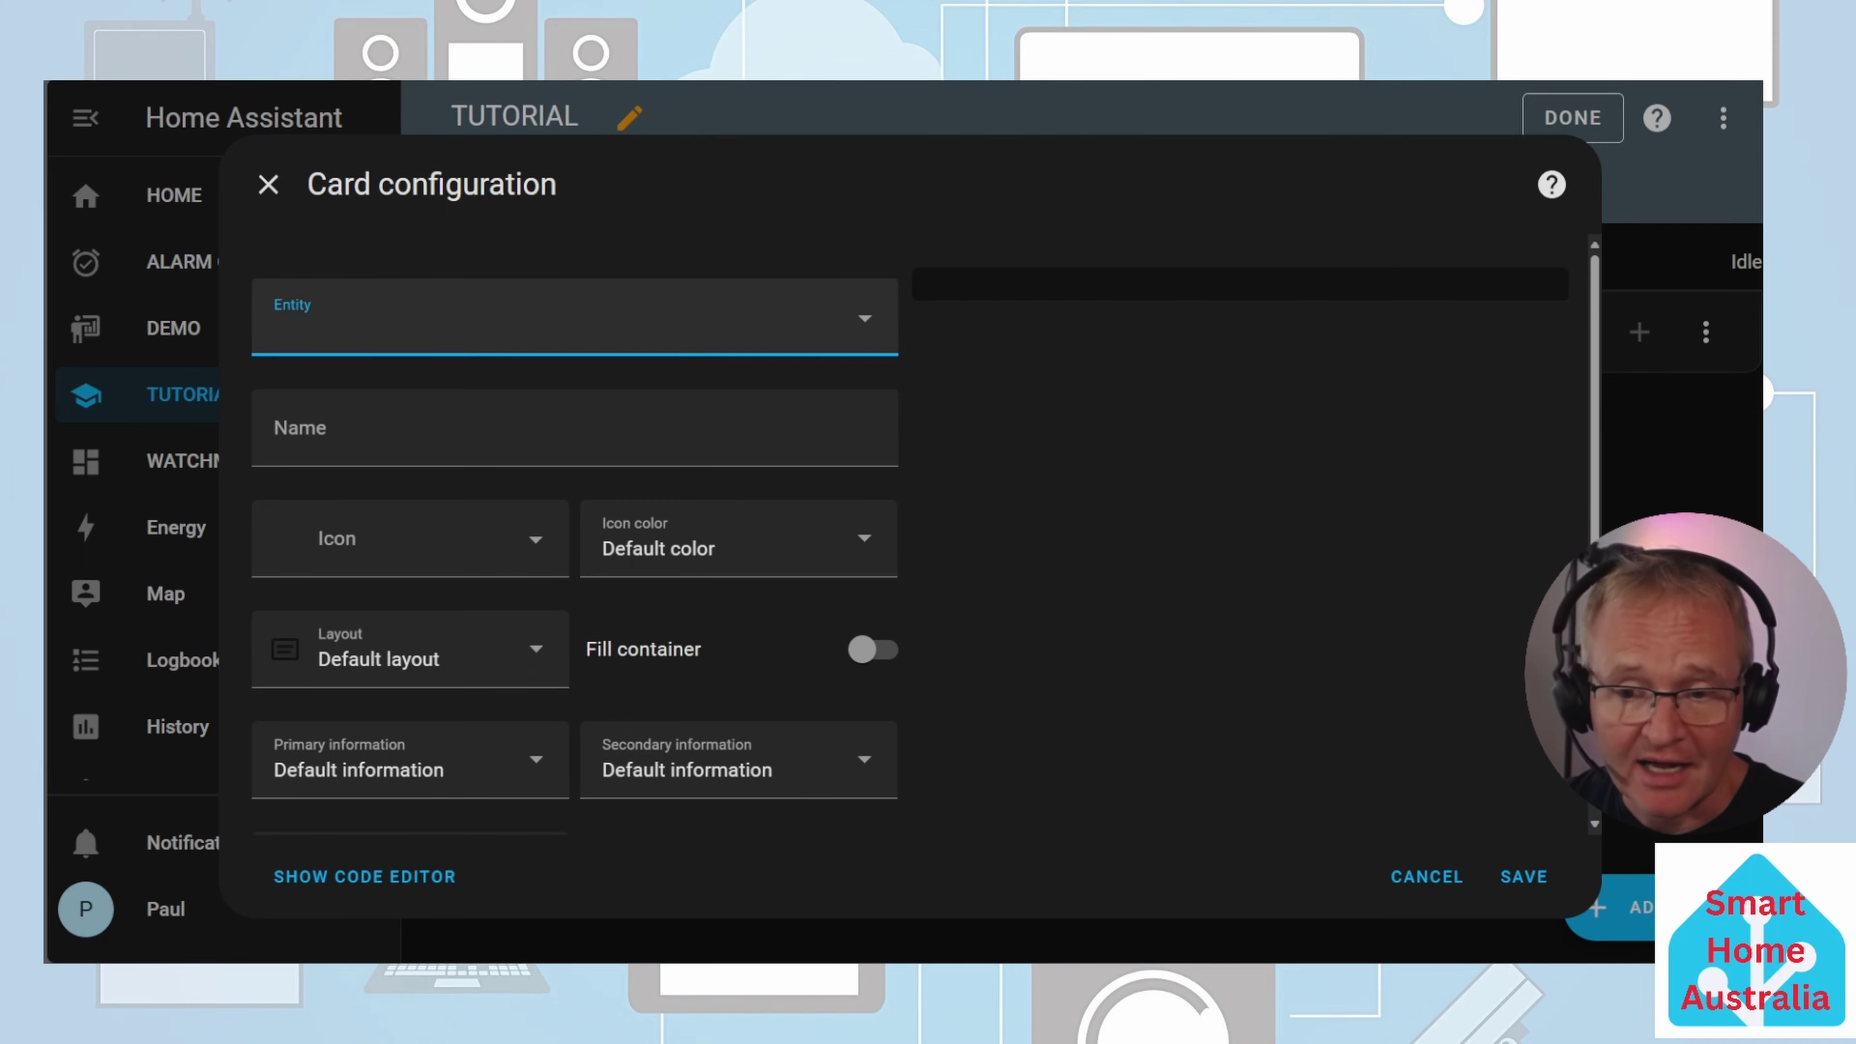
type("house lighting mode")
key("Return")
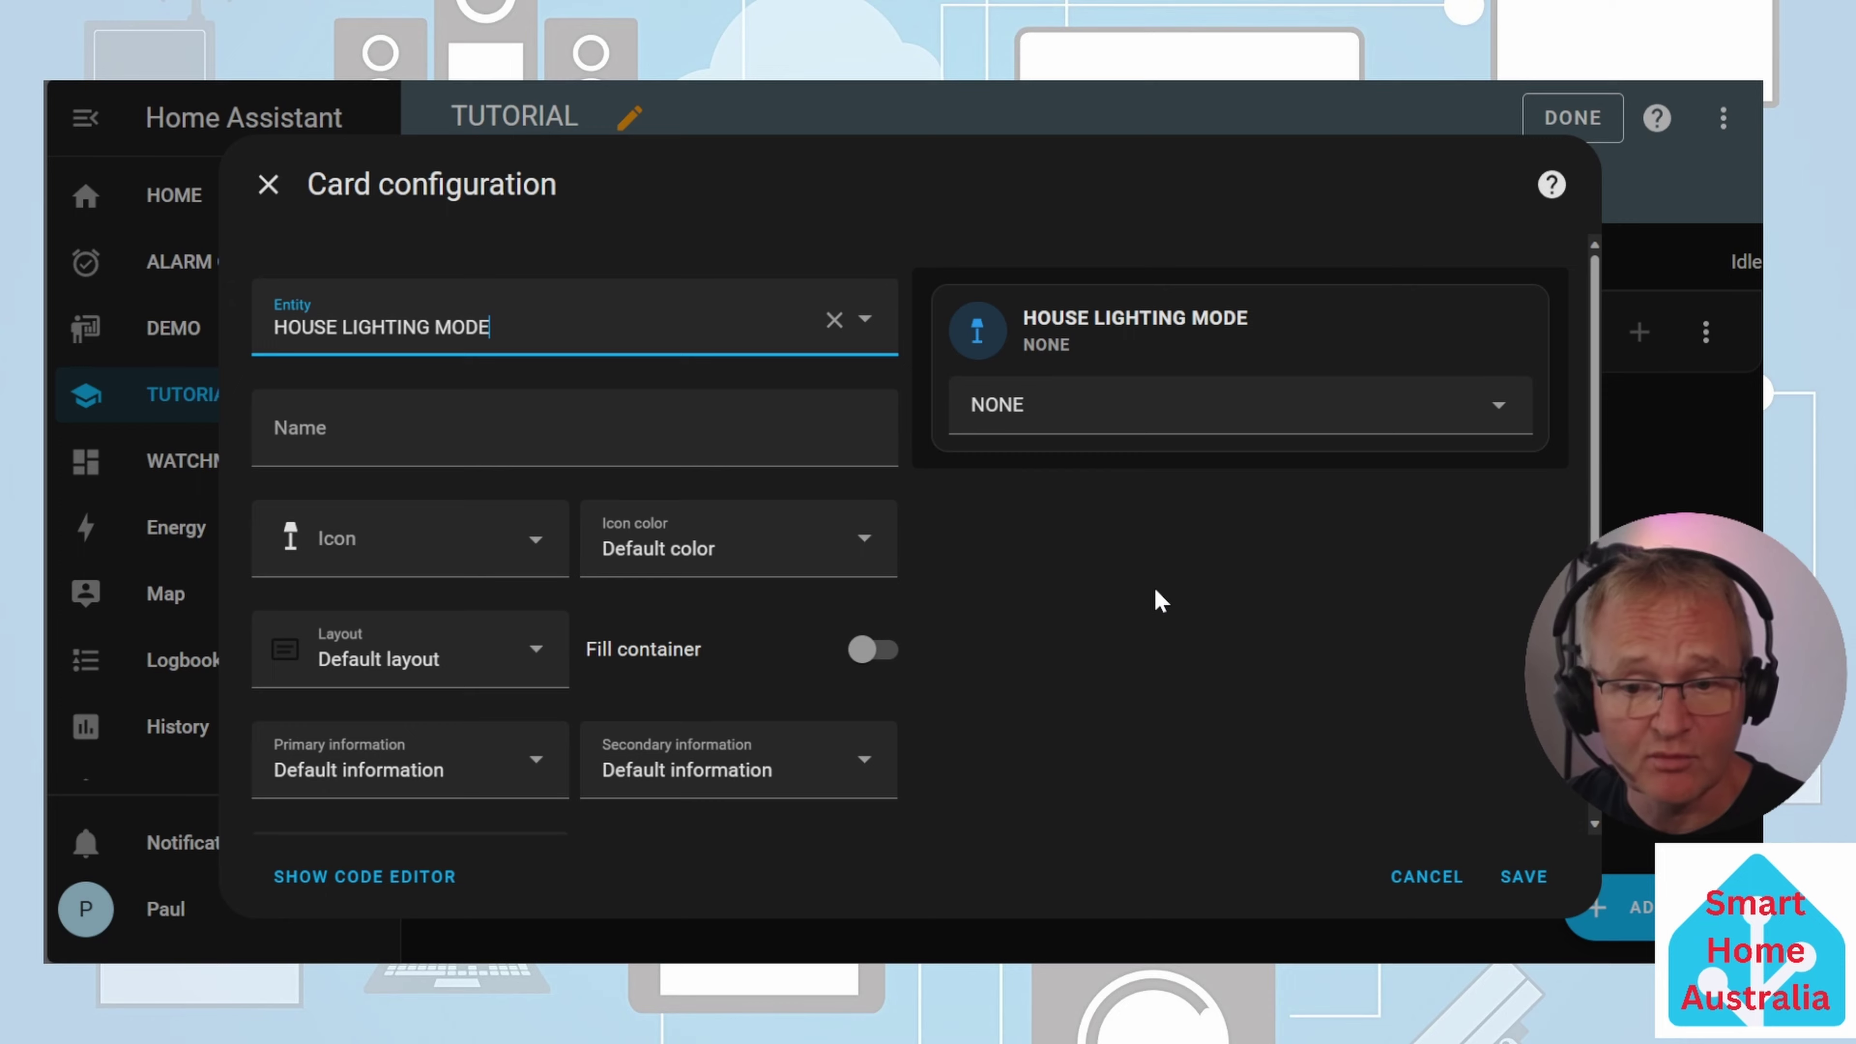
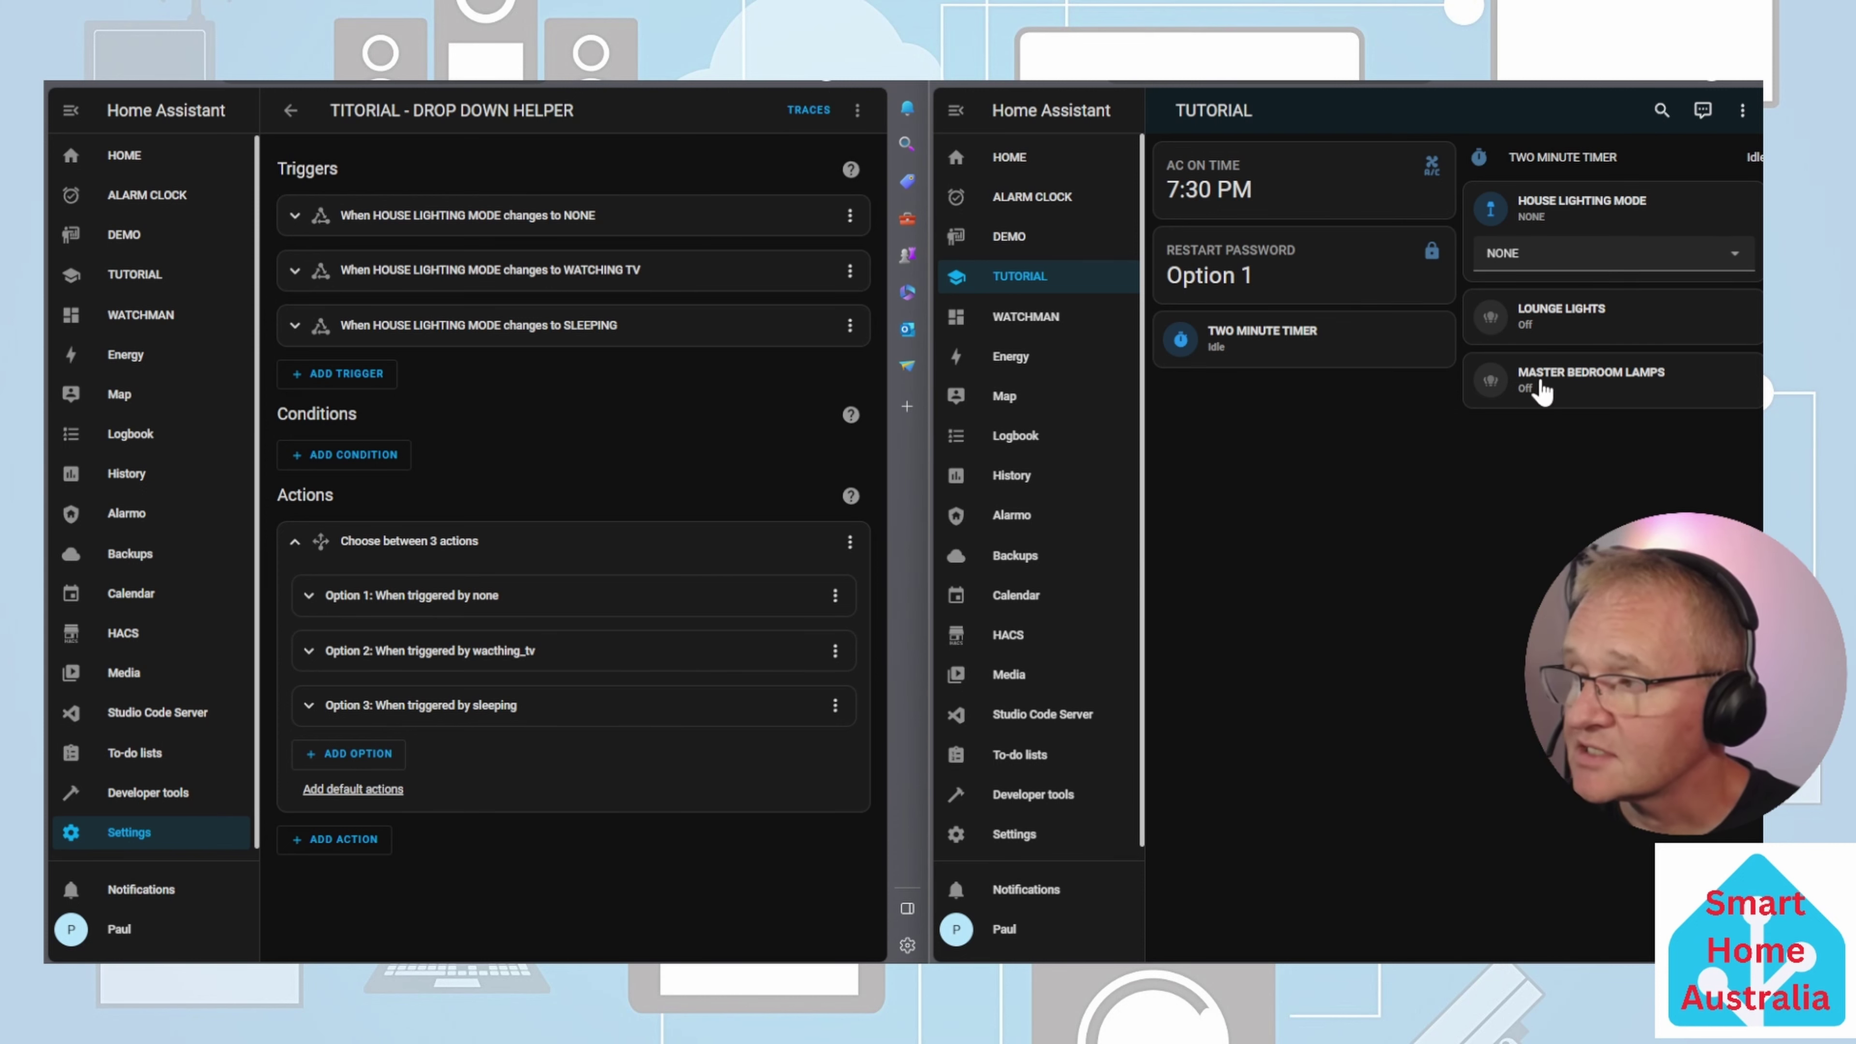
Test the drop-down automation by switching HOUSE LIGHTING MODE to WATCHING TV and after that to SLEEPING
left_click(1523, 256)
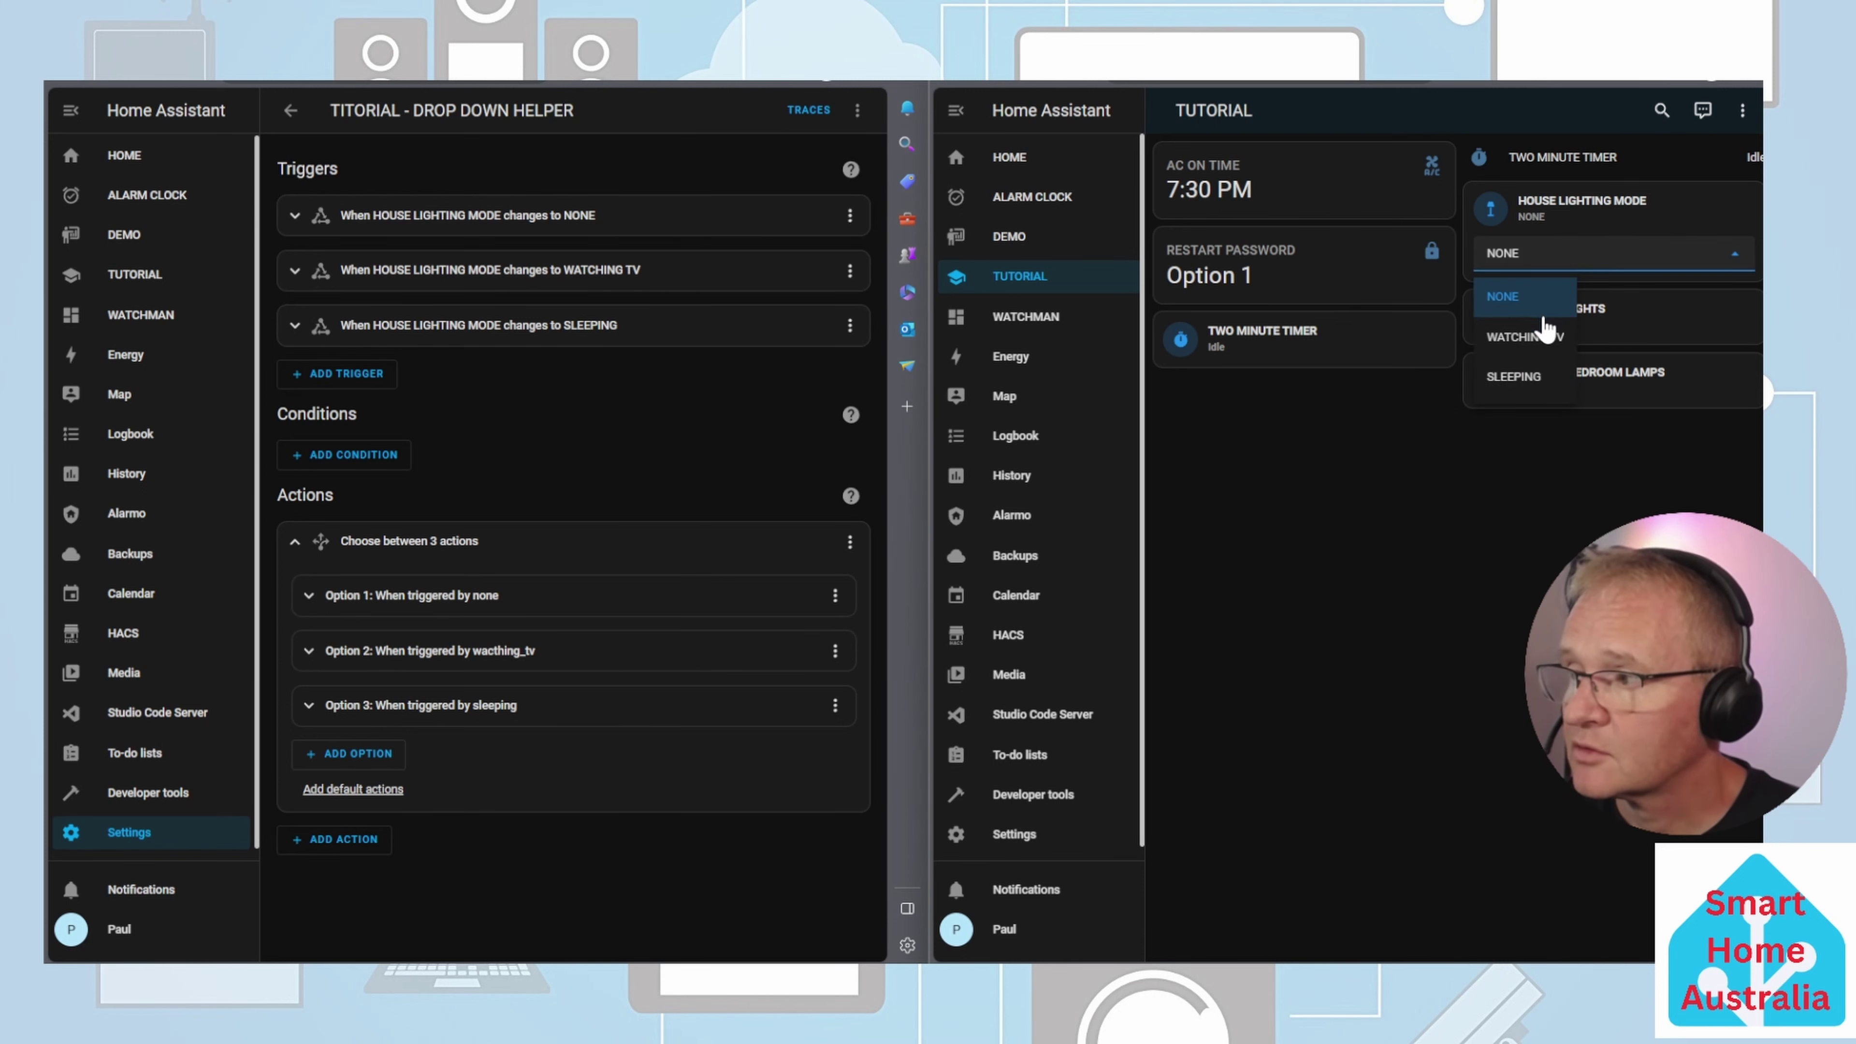
left_click(1545, 341)
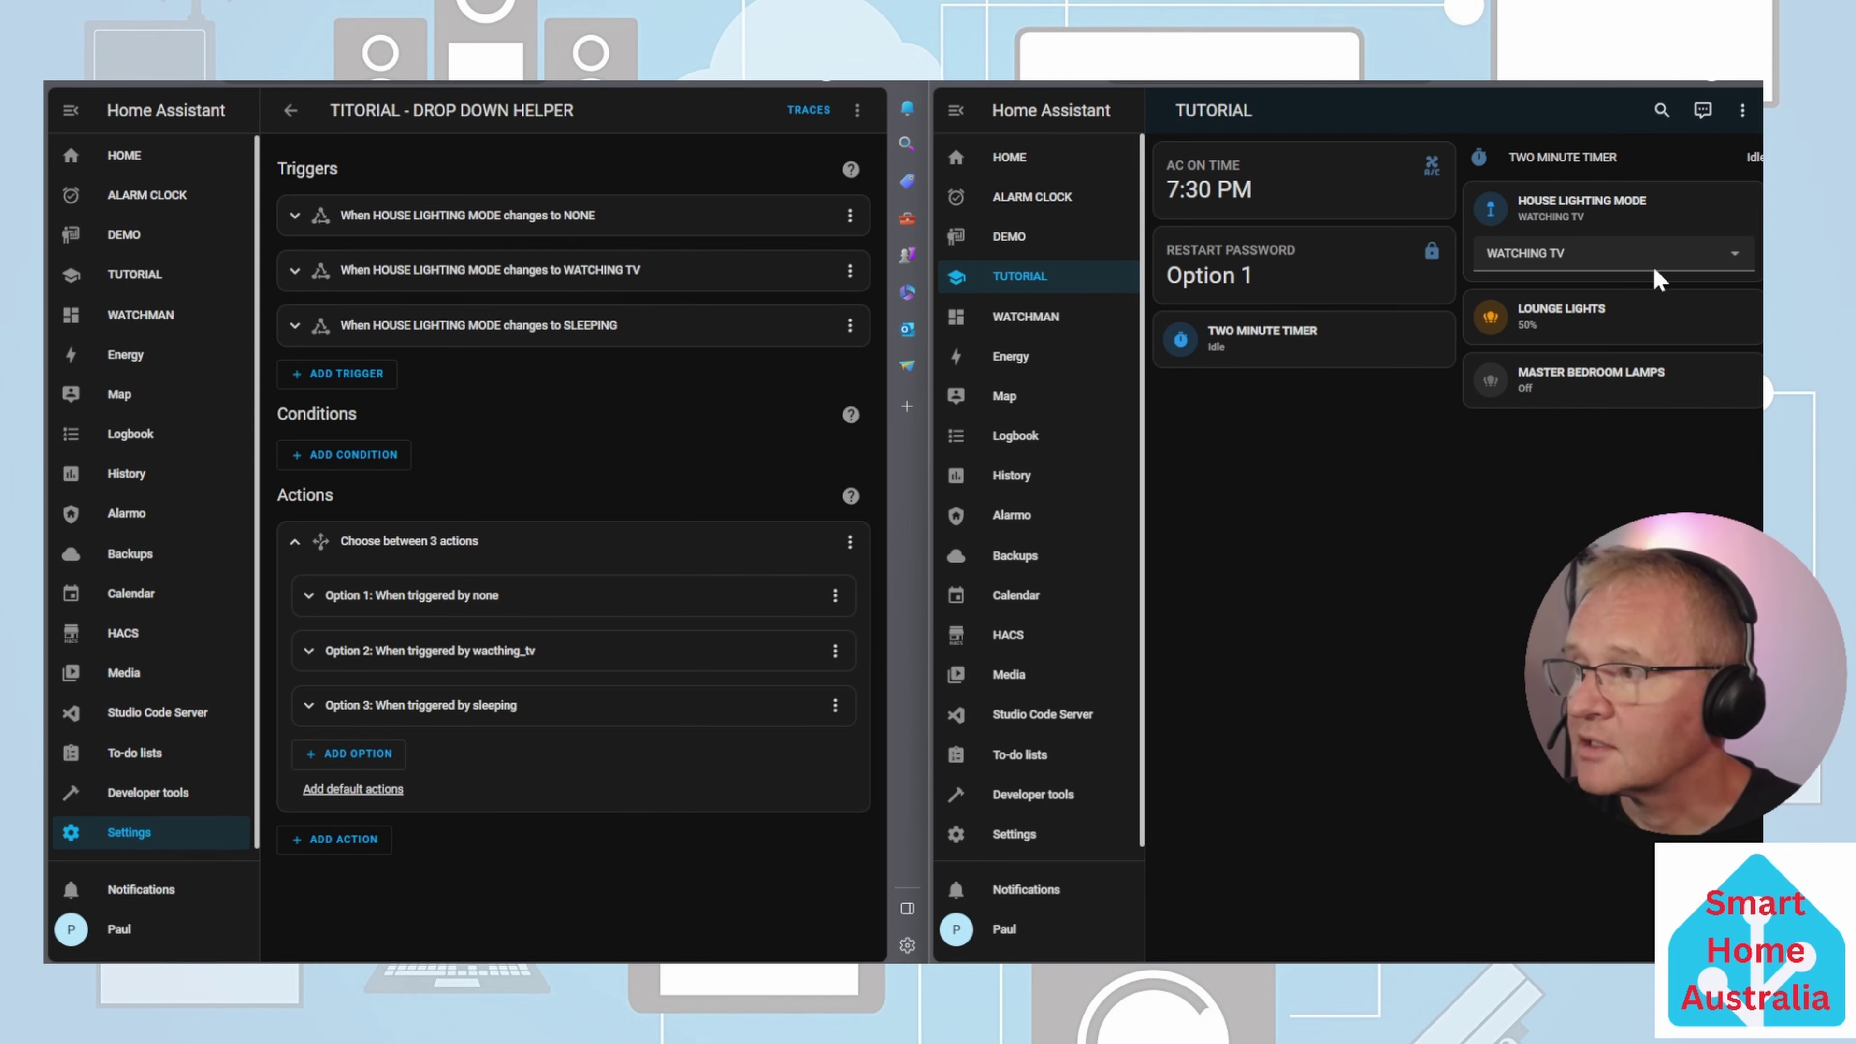
left_click(1600, 259)
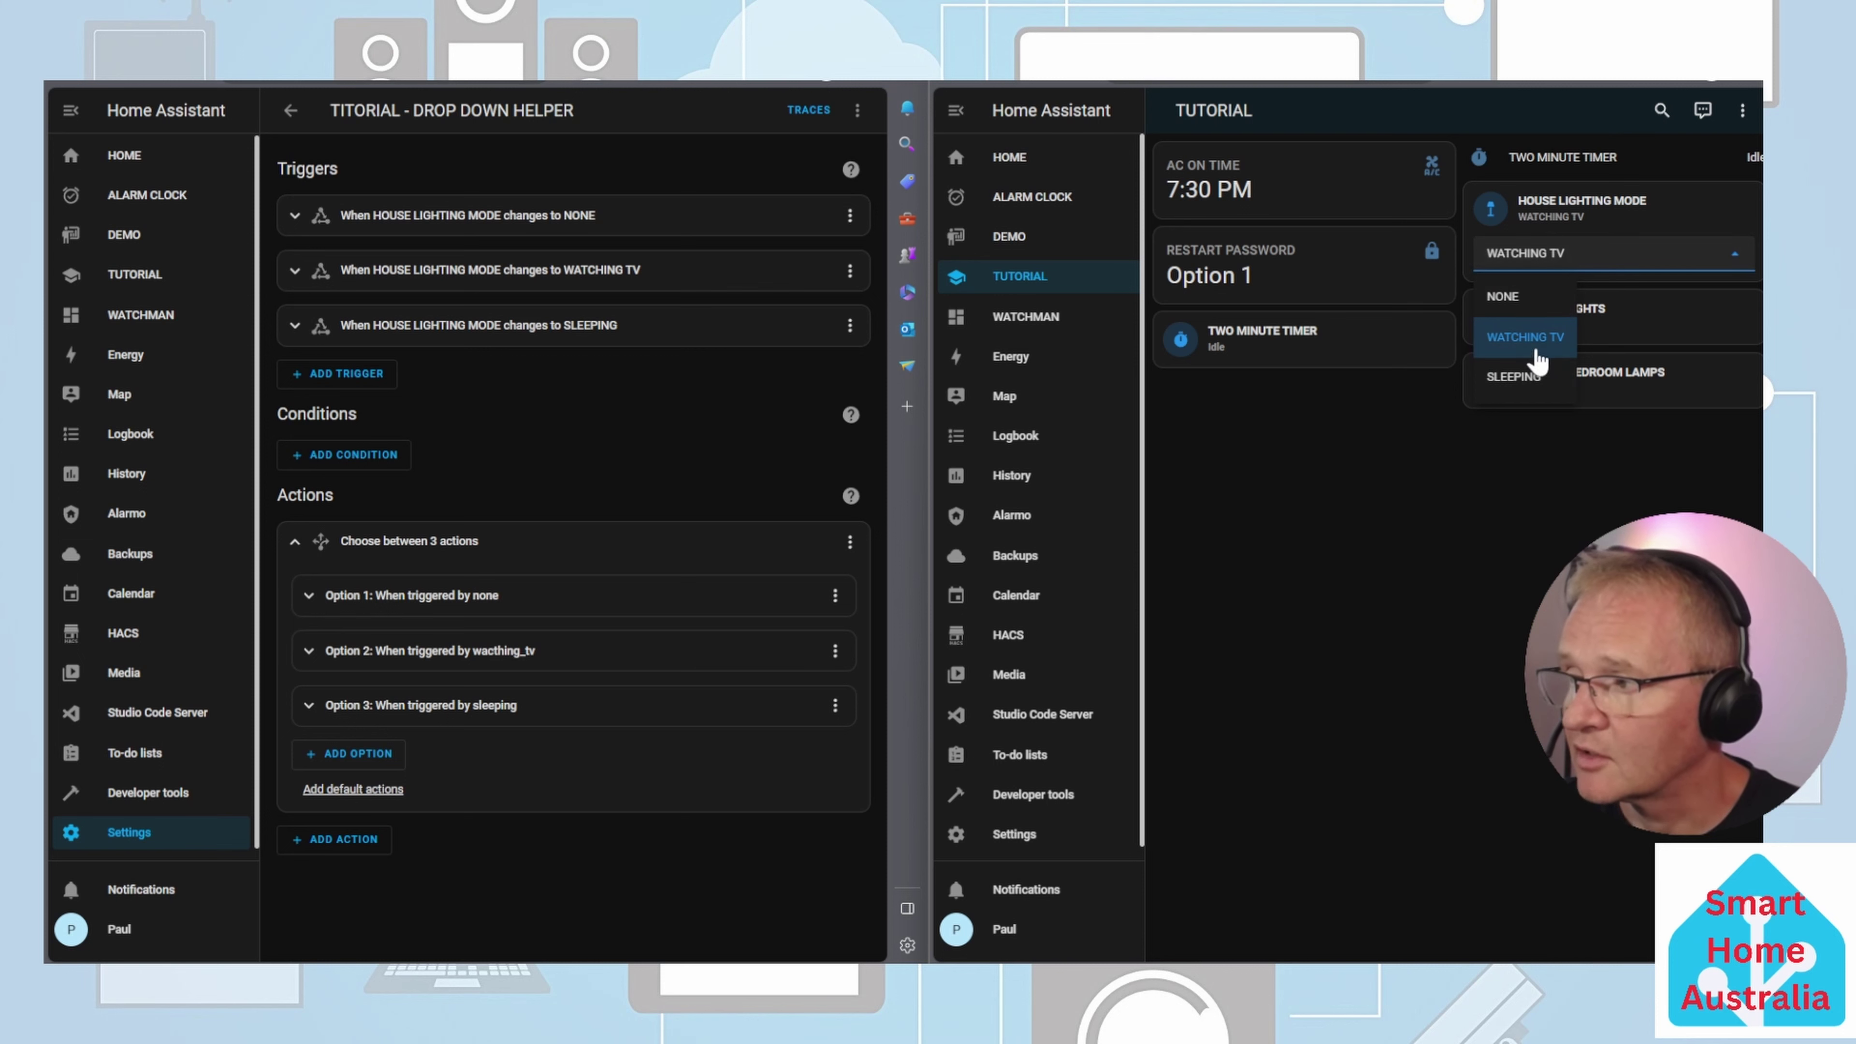
left_click(1535, 382)
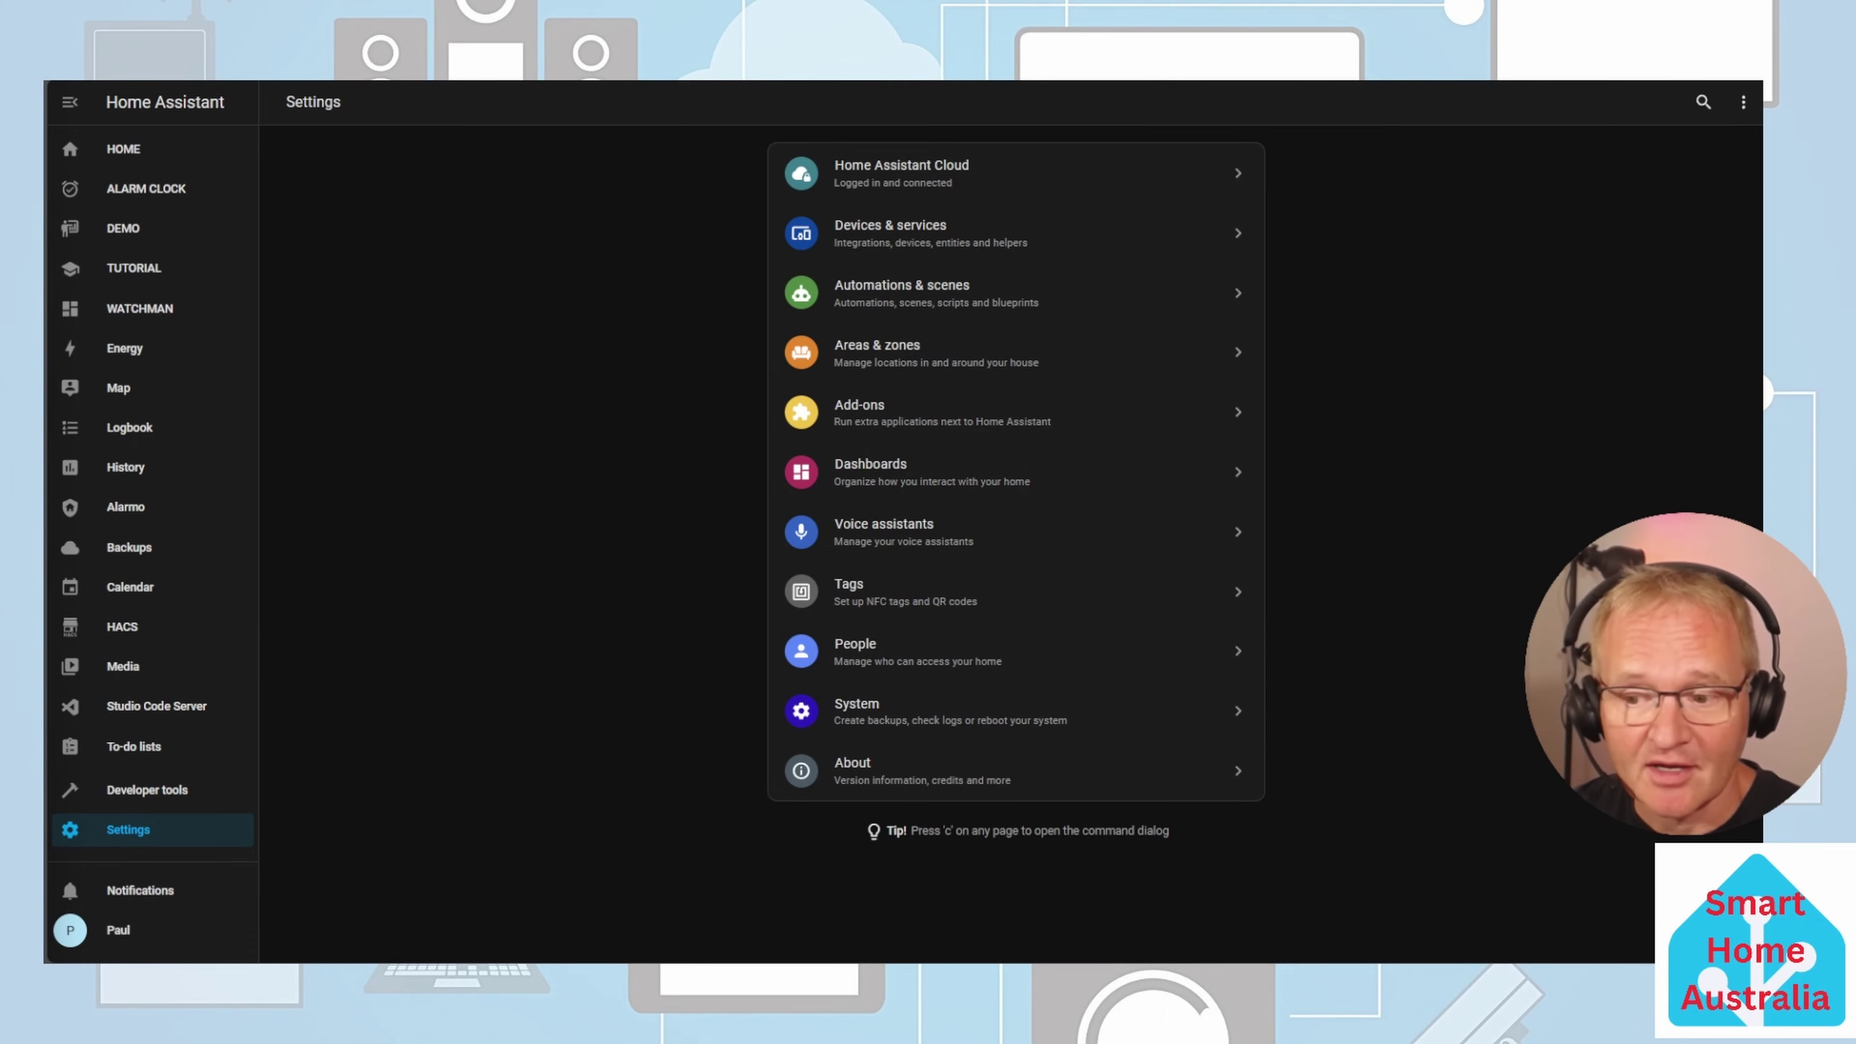
Start creating a new Toggle helper from the helpers list
left_click(934, 241)
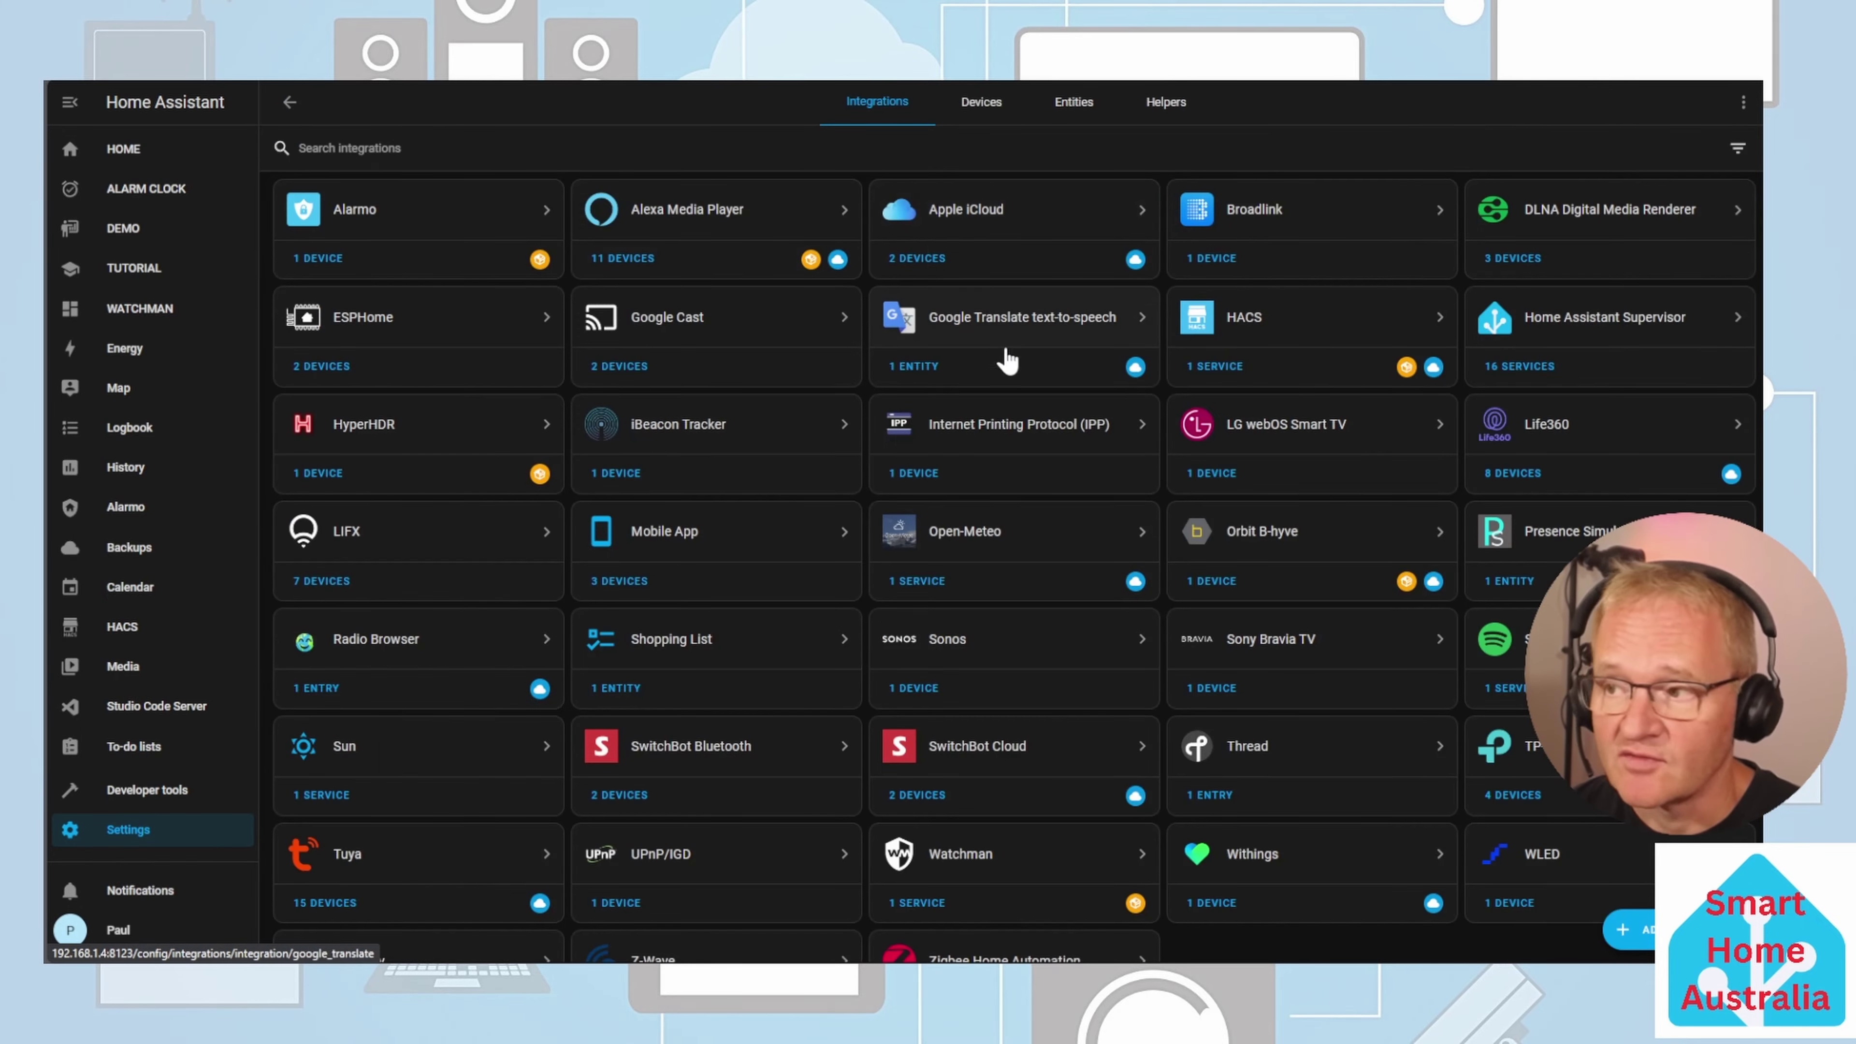
left_click(1165, 102)
left_click(1635, 930)
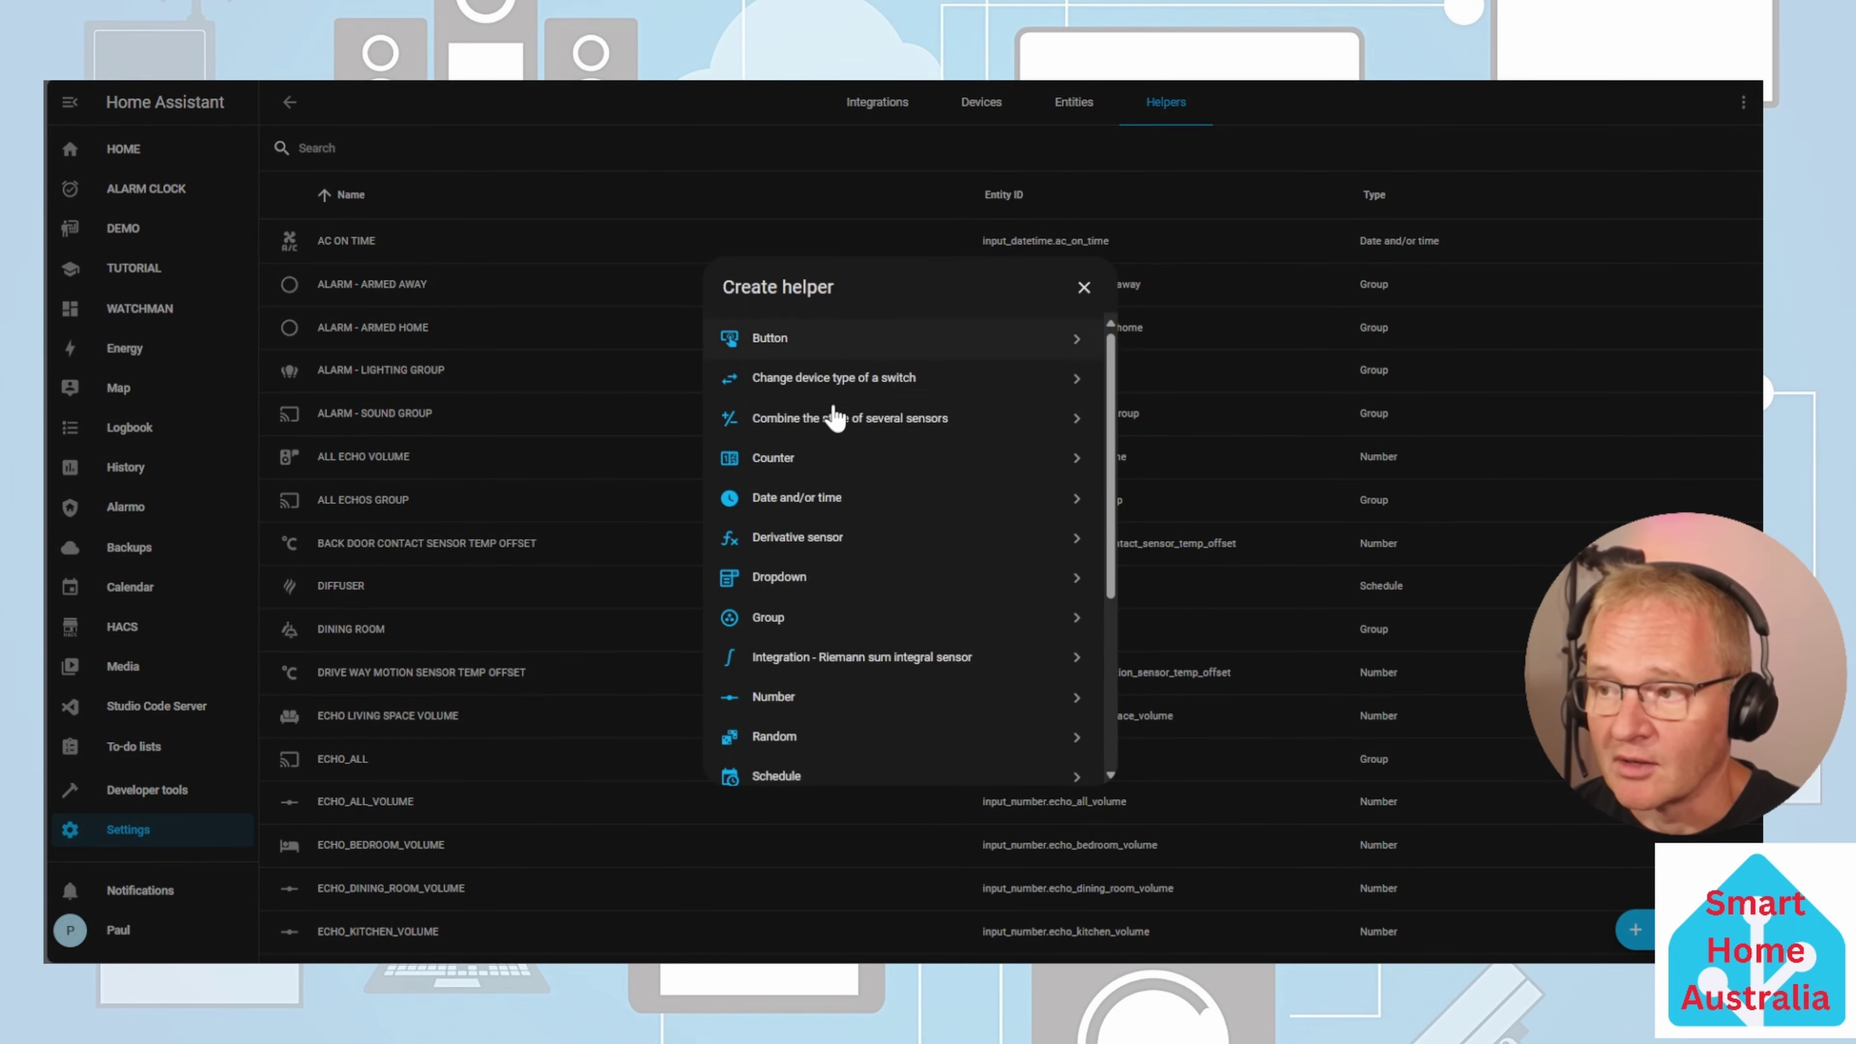
scroll(833, 418, "down", 4)
left_click(806, 722)
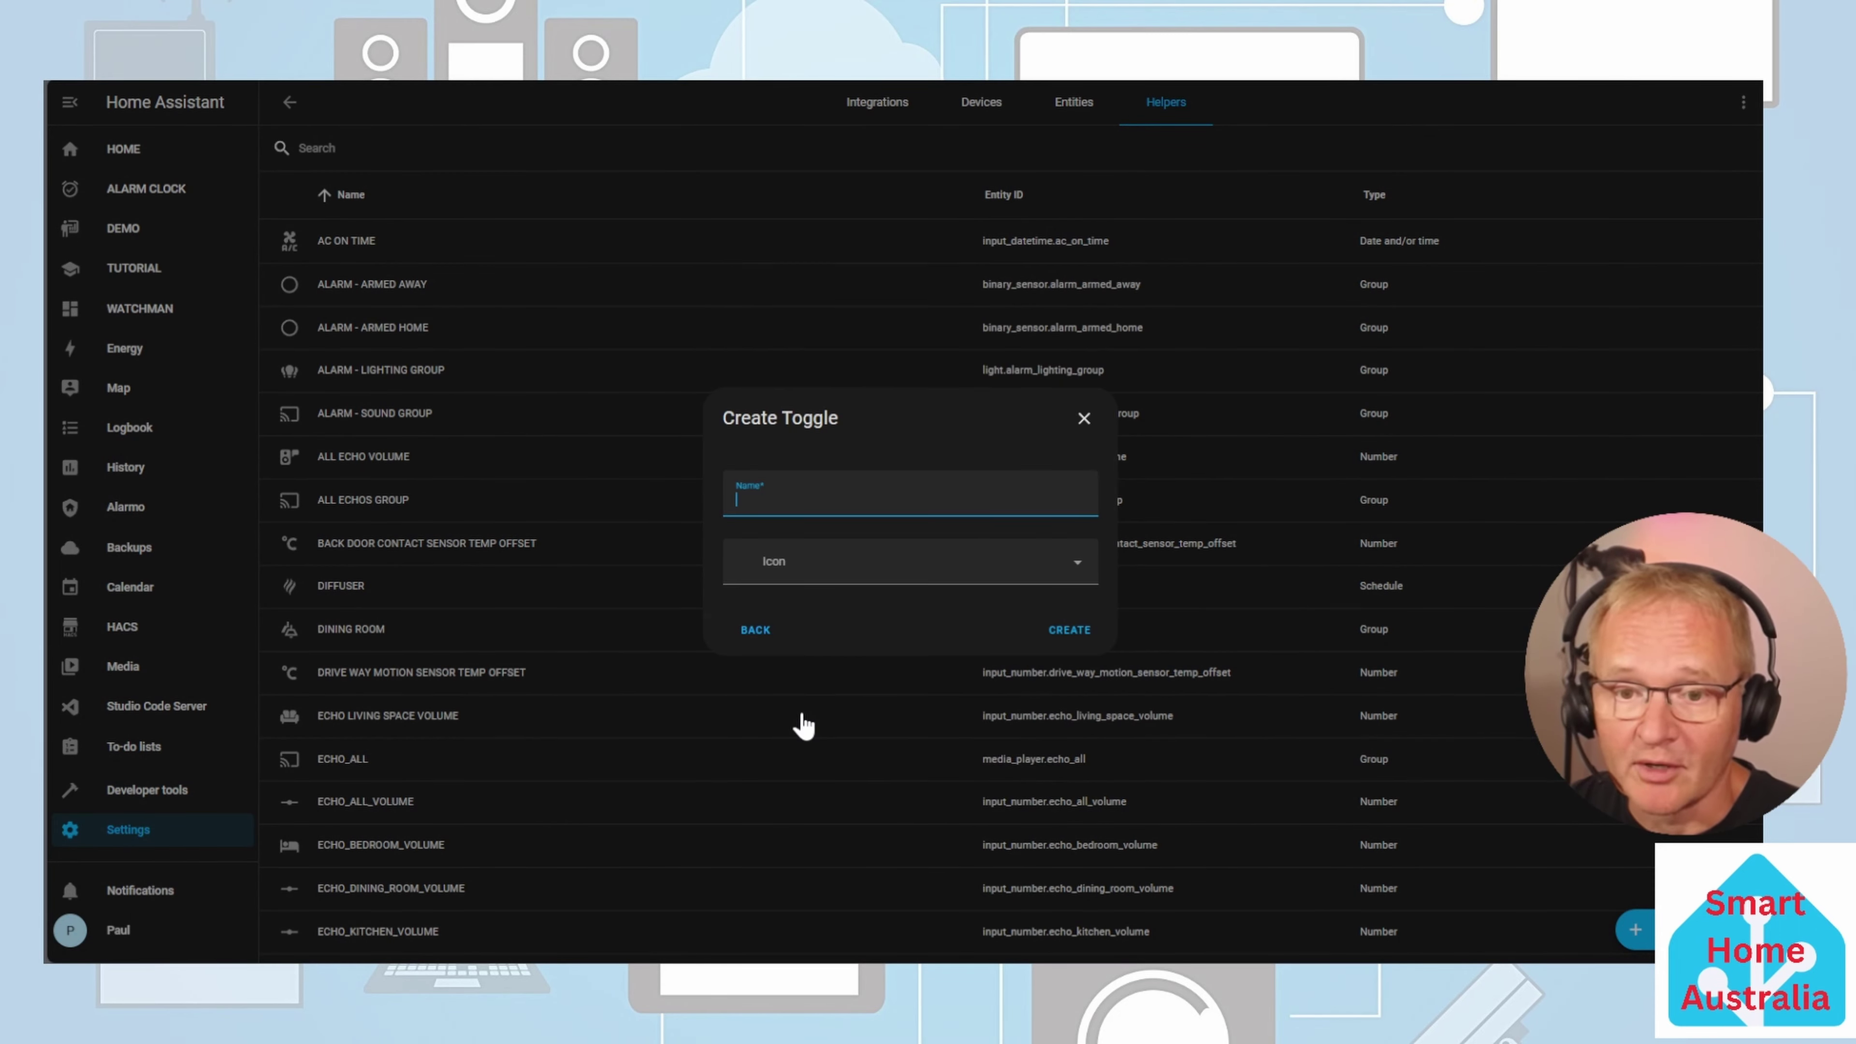